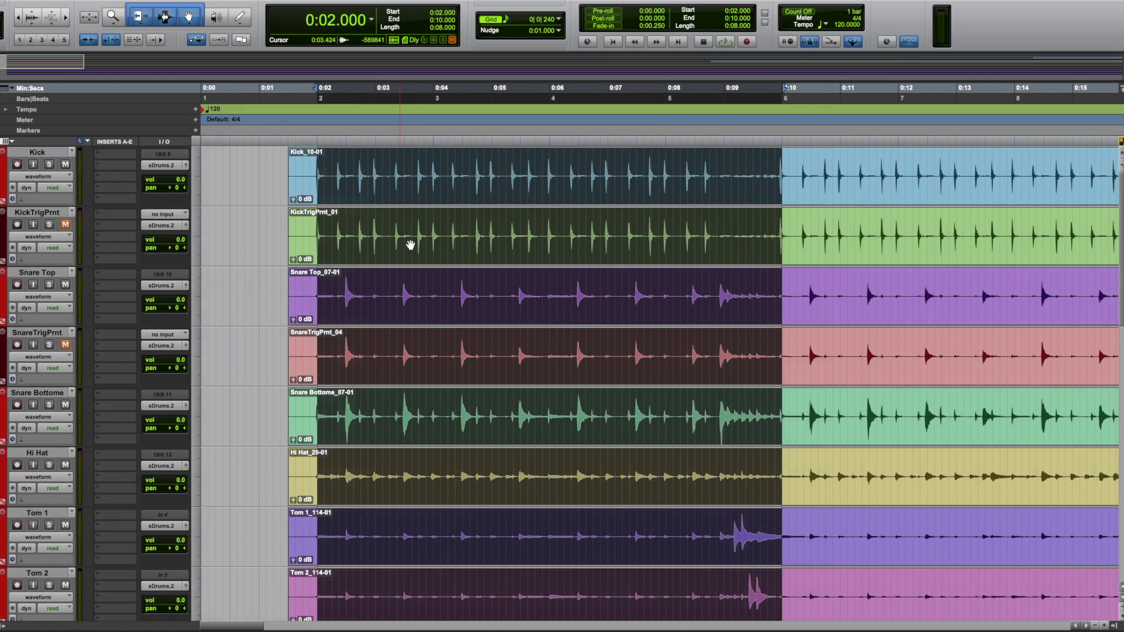
Step: Show the mixer and select in turn the drum channels through Room, then sDrums, sSubM and Main Out to follow the routing
key("super+equal")
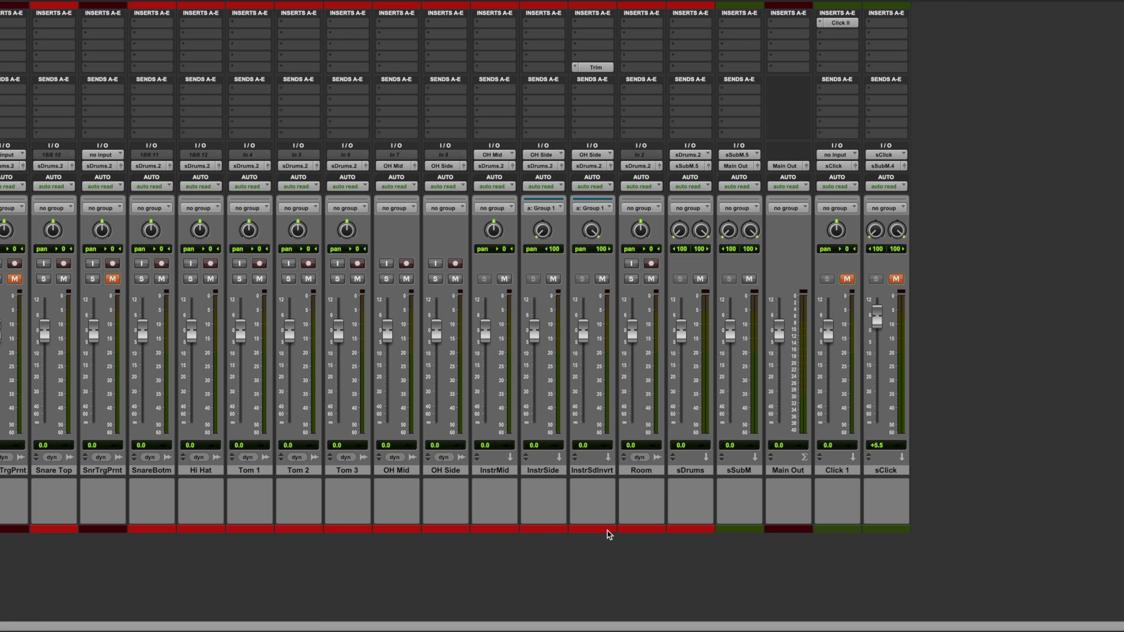
left_click(646, 473, "shift")
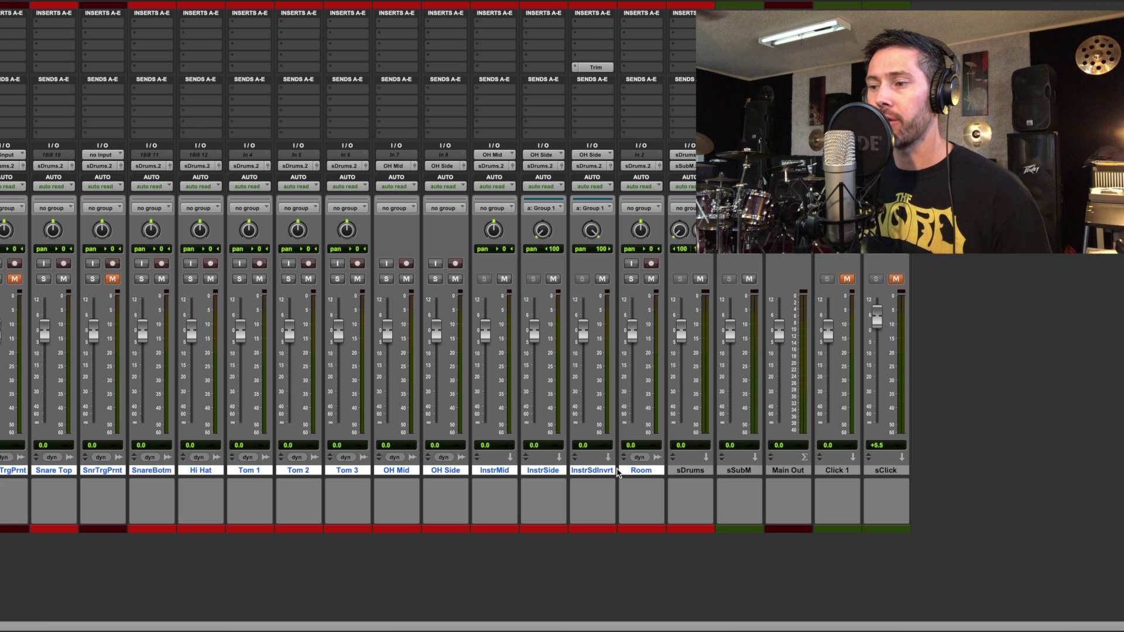
left_click(698, 471)
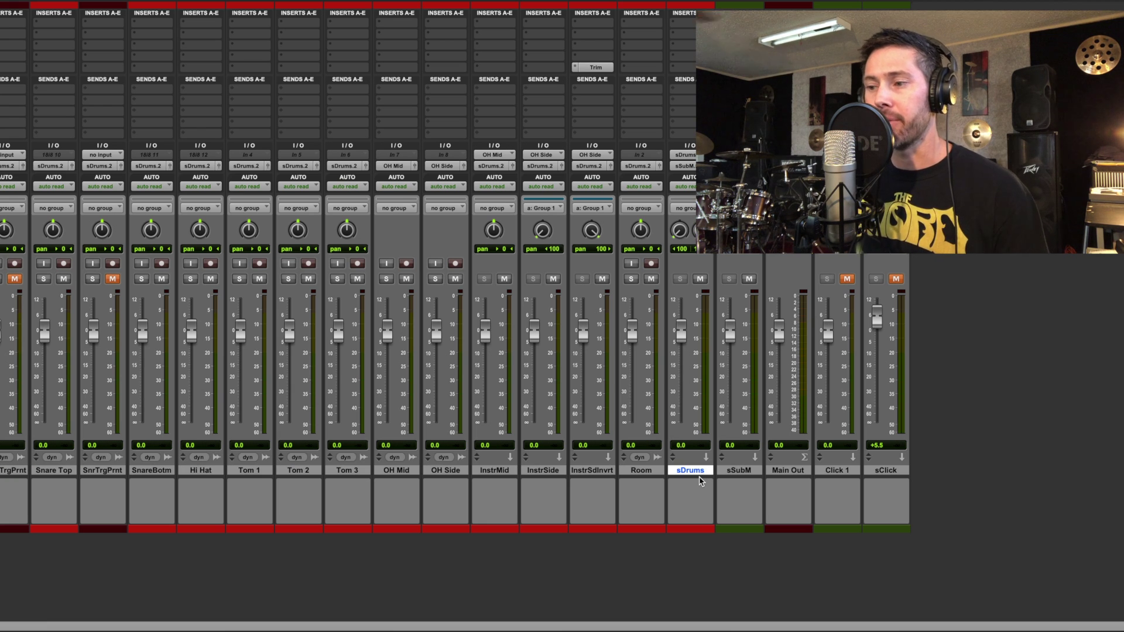
left_click(737, 473)
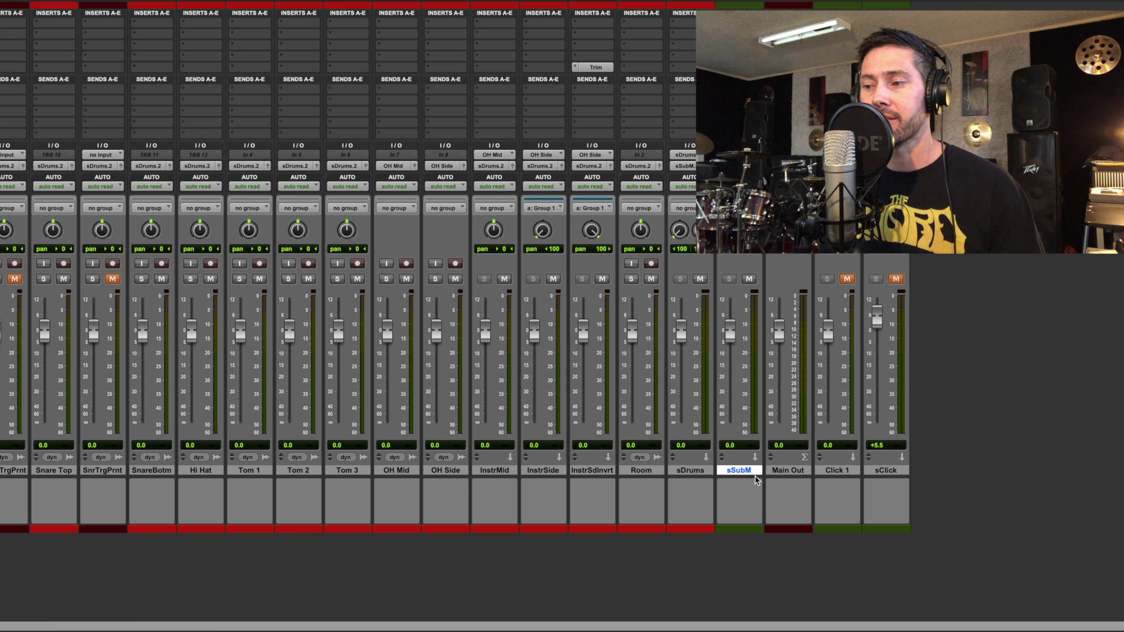
left_click(789, 473)
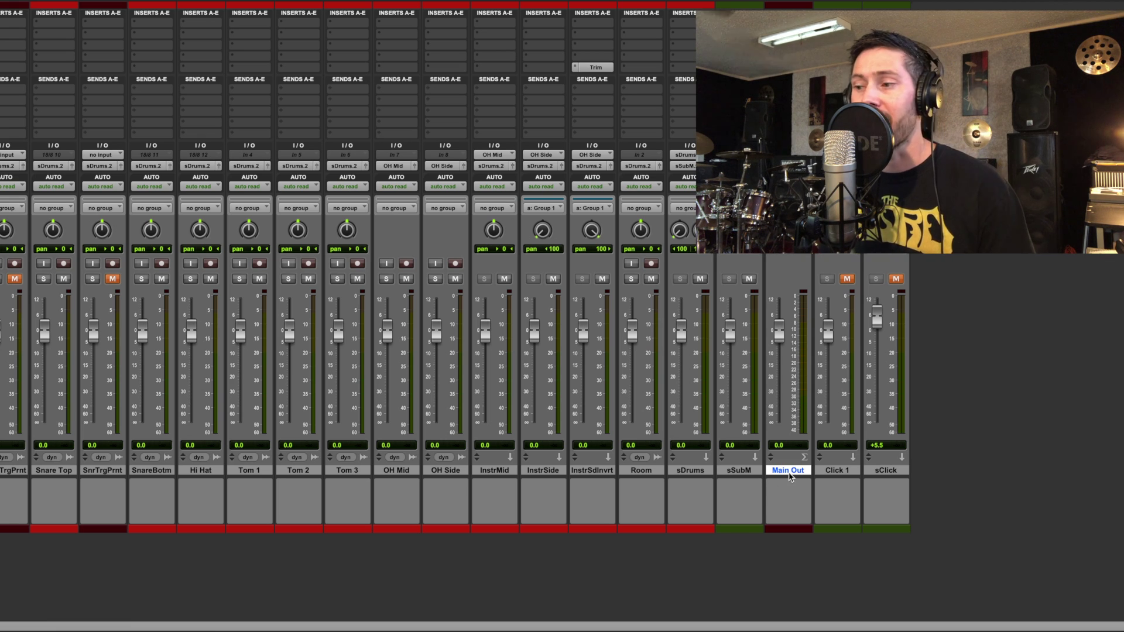
left_click(684, 473)
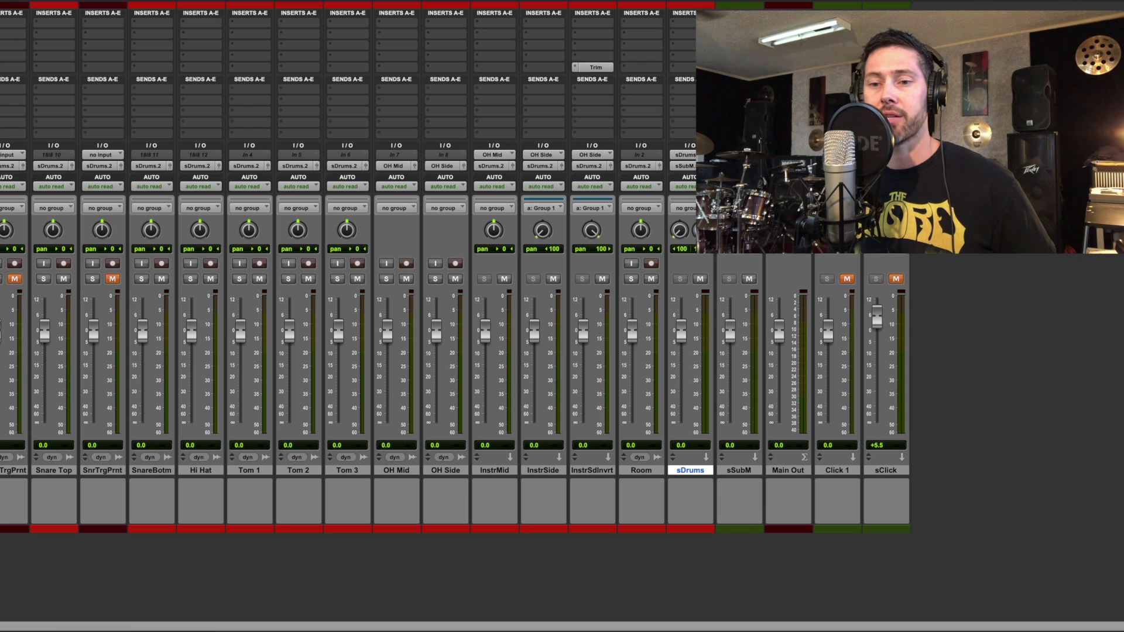
Step: Select all drum channels through Room, then only InstrMid, InstrSide and InstrSdInvrt
left_click(8, 470)
left_click(644, 470, "shift")
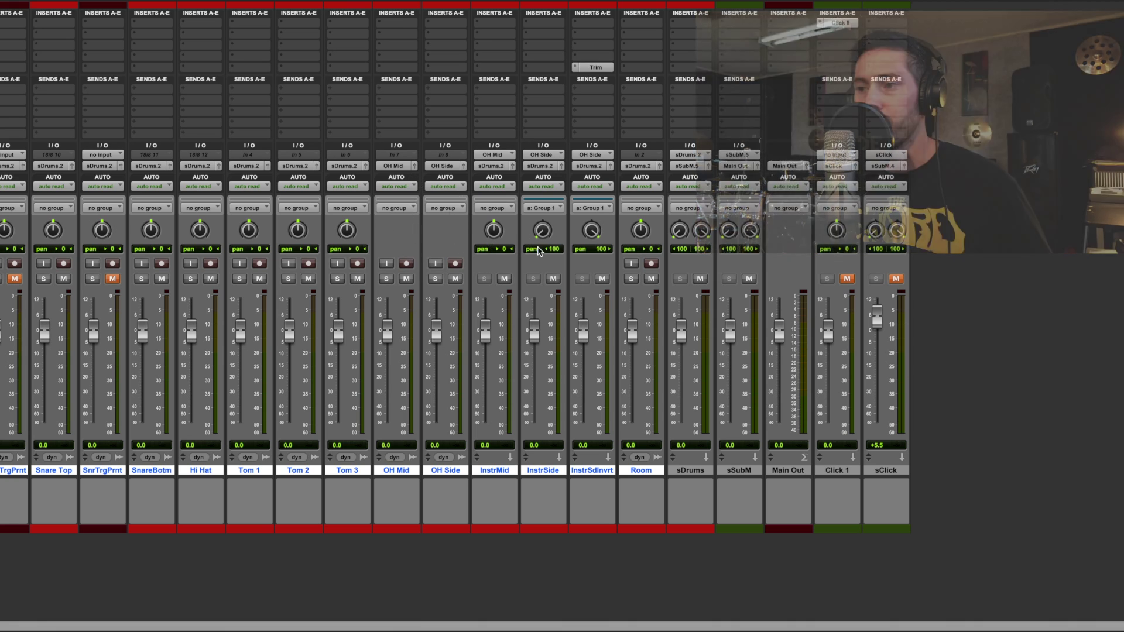
left_click(494, 470)
left_click(596, 472, "shift")
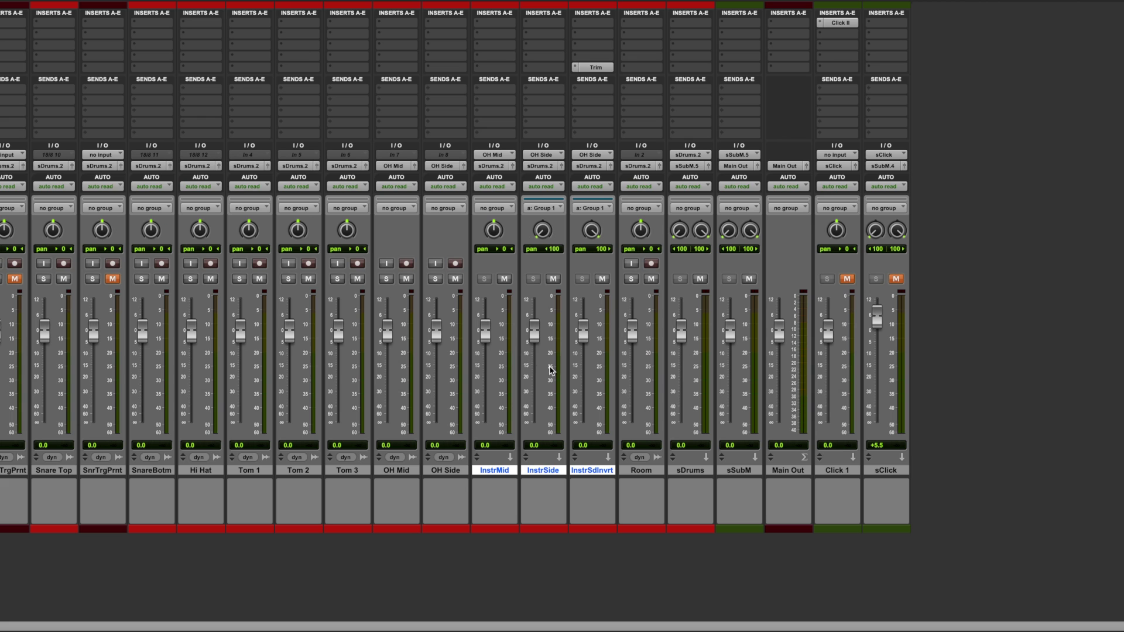
Step: Select the sDrums channel and try out its volume fader, leaving it at 0.0
left_click(693, 474)
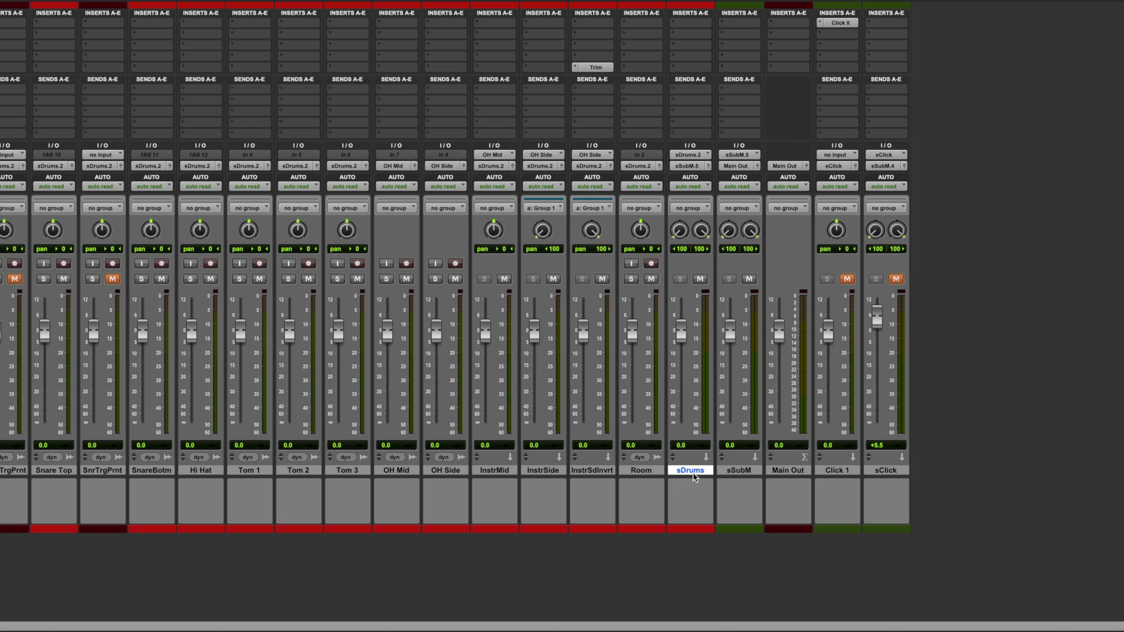
mouse_move(681, 329)
left_mouse_down()
mouse_move(689, 317)
mouse_move(679, 372)
mouse_move(683, 344)
left_mouse_up()
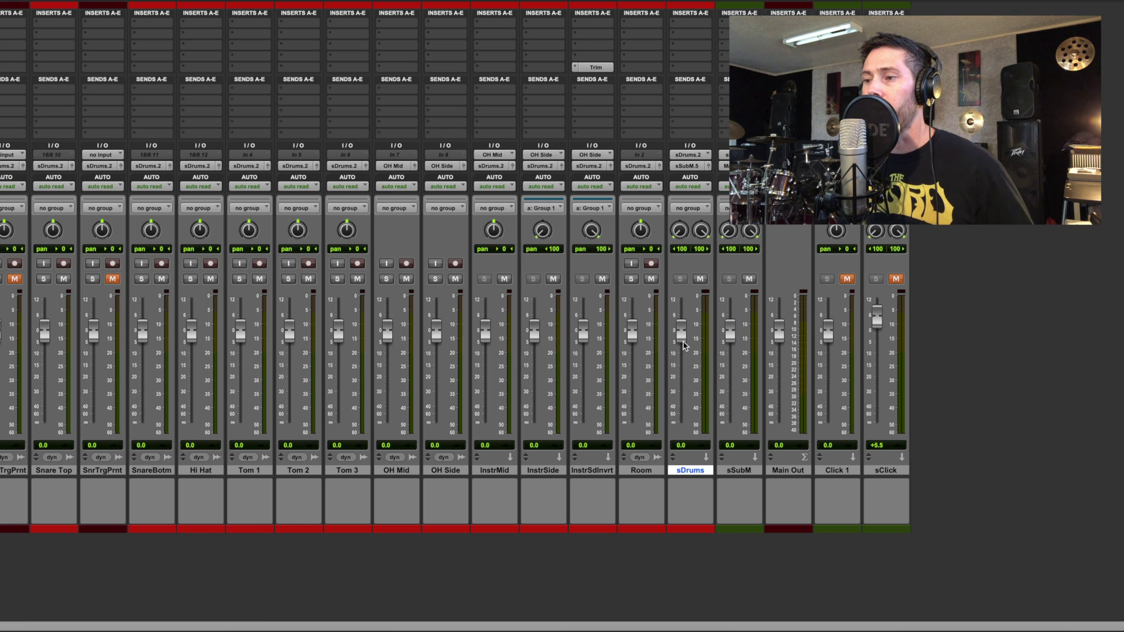
mouse_move(683, 345)
left_mouse_down()
mouse_move(683, 392)
mouse_move(681, 337)
left_mouse_up()
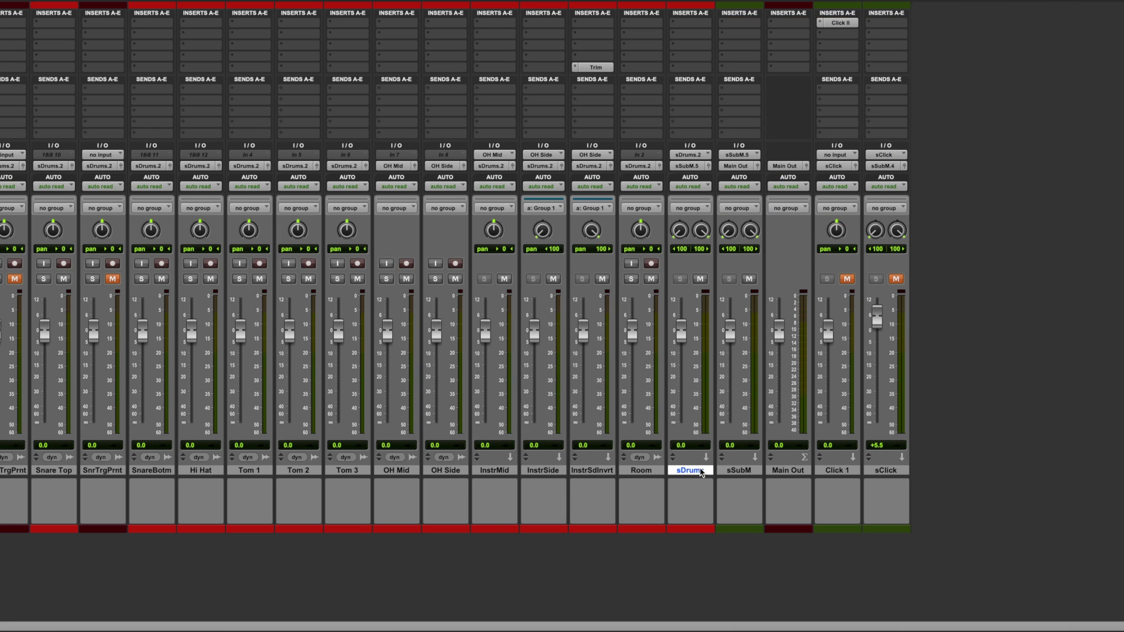
Step: Compare the sSubM and sDrums channels by selecting them alternately, ending on sDrums
left_click(747, 472)
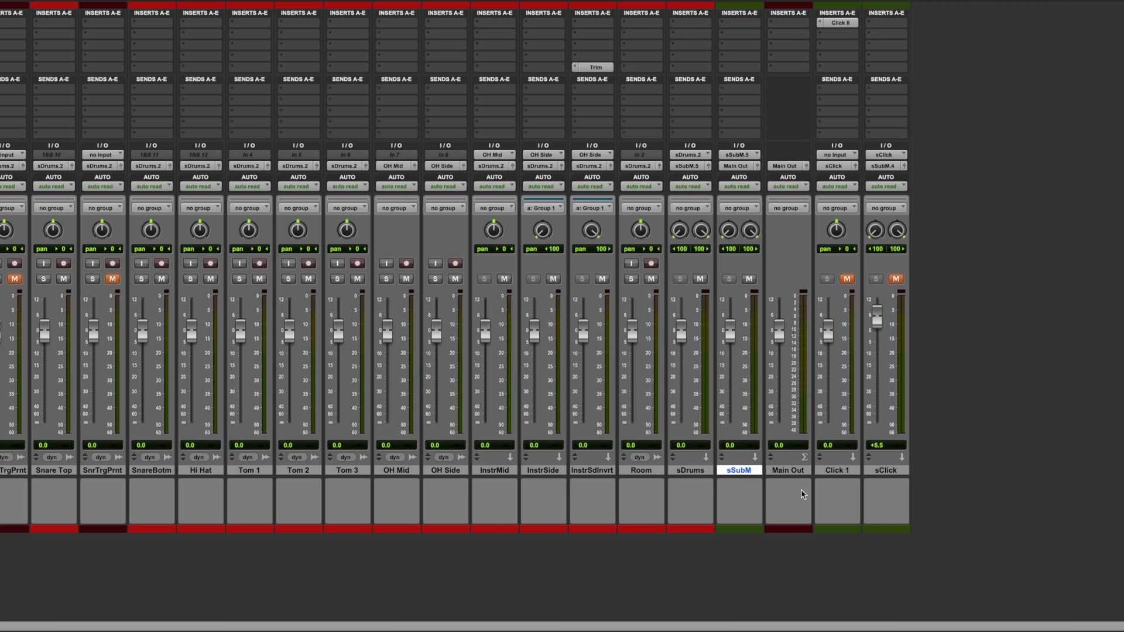
left_click(690, 471)
left_click(740, 473)
left_click(695, 473)
left_click(746, 473)
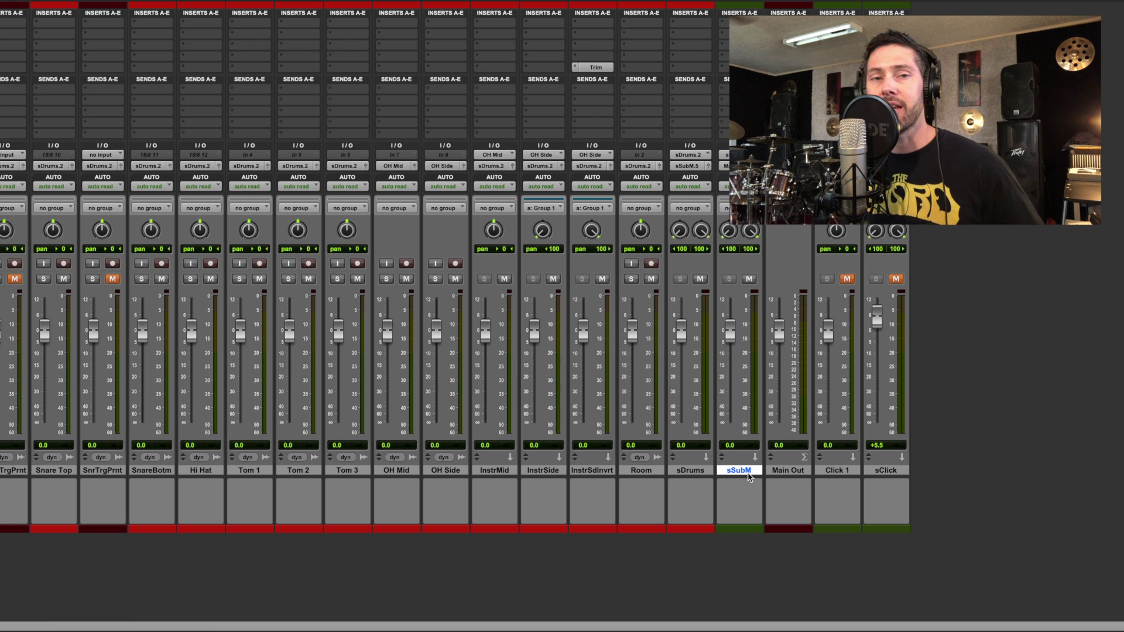
left_click(692, 470)
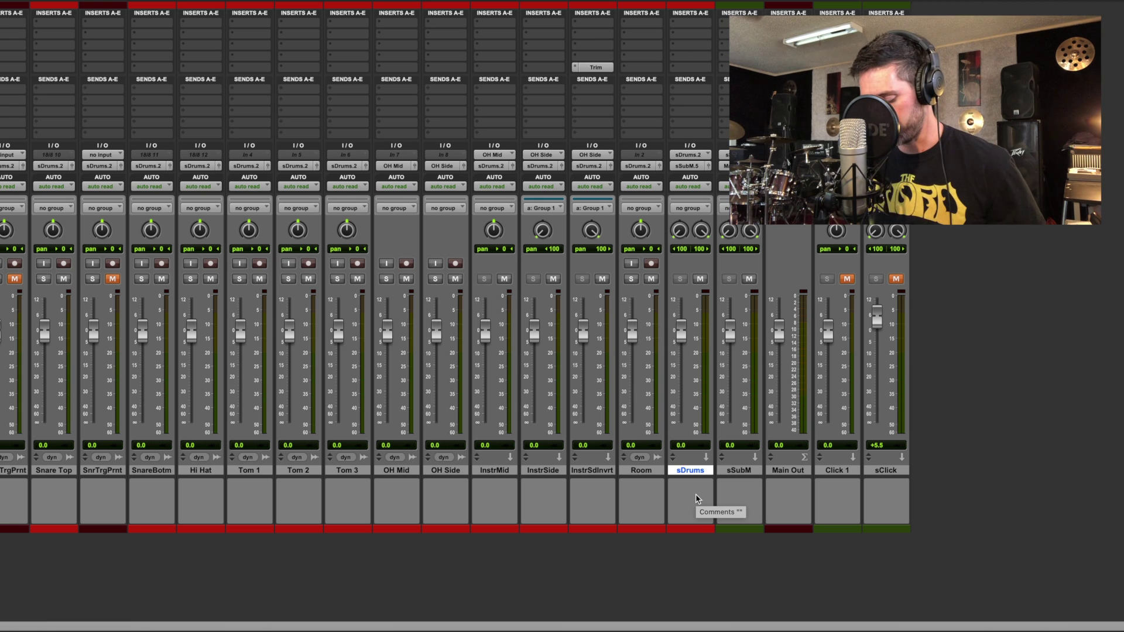
Step: Show the Edit window and move the Snare Top track down to sit directly above OH Mid
key("super+equal")
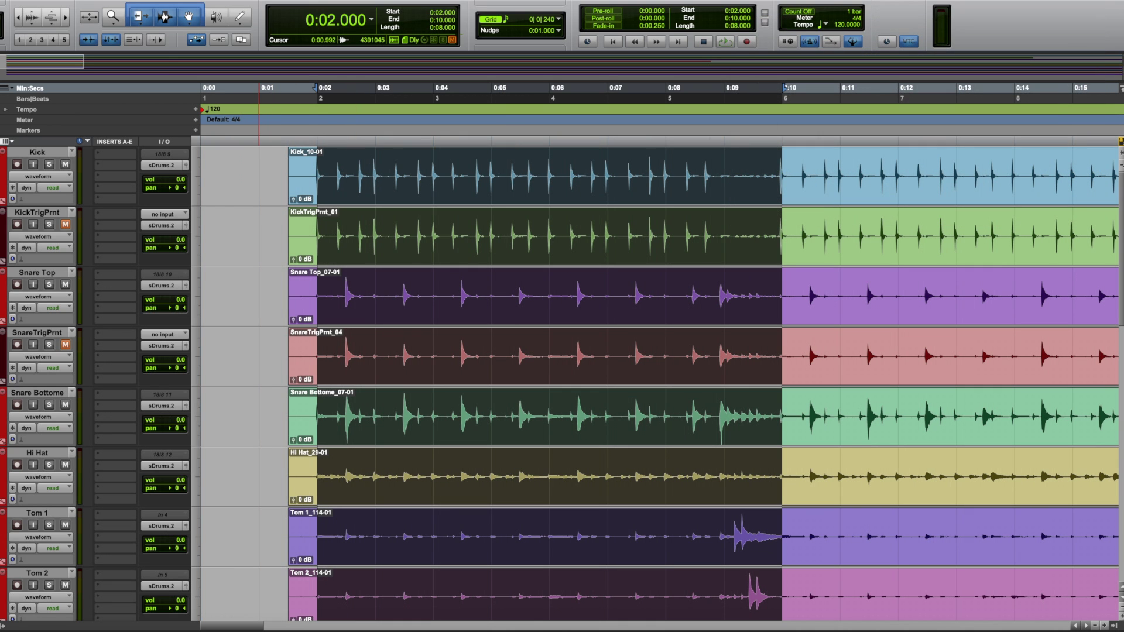
left_click(47, 277)
left_click_drag(45, 277, 76, 384)
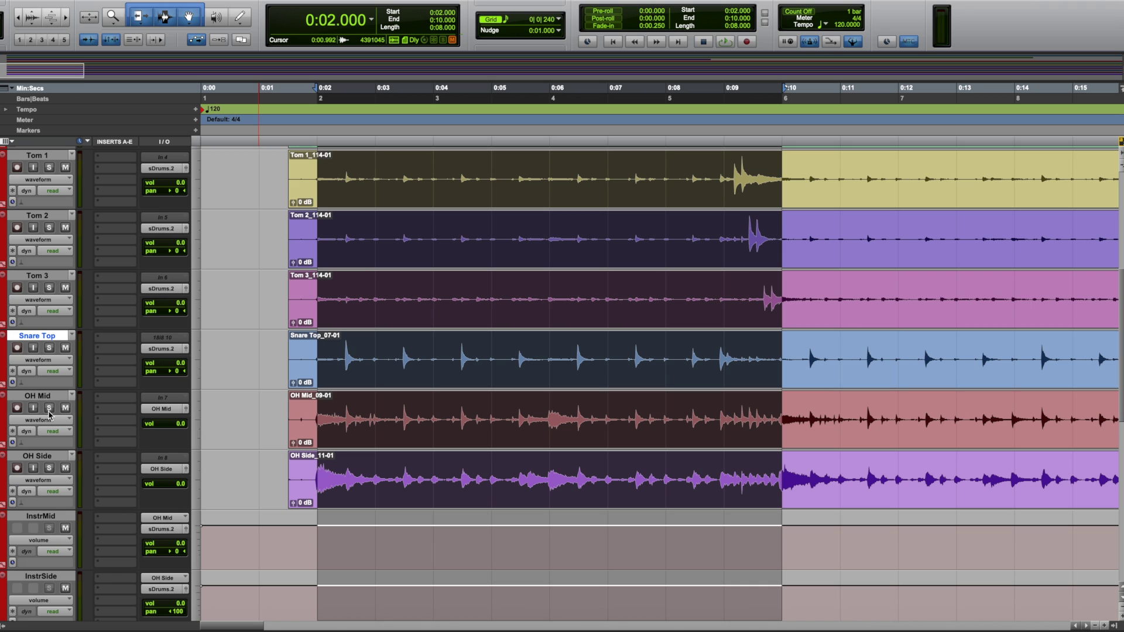
Step: Compare the OH Mid and OH Side tracks by selecting them alternately, ending on OH Mid
left_click(50, 400)
left_click(48, 457)
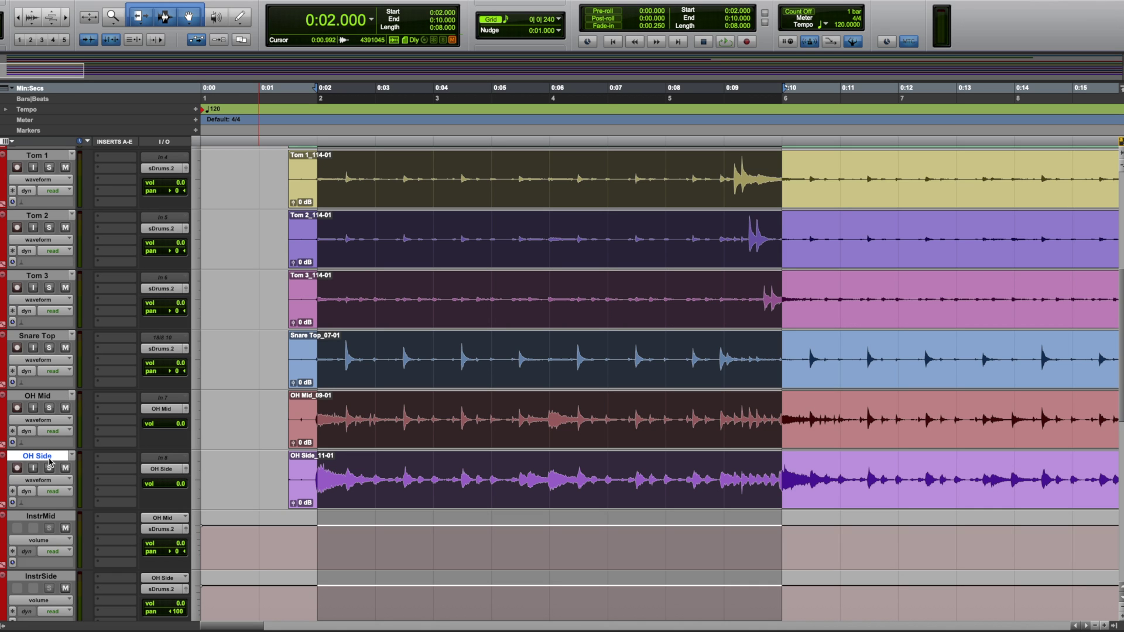
left_click(47, 399)
left_click(50, 460)
left_click(46, 399)
left_click(51, 460)
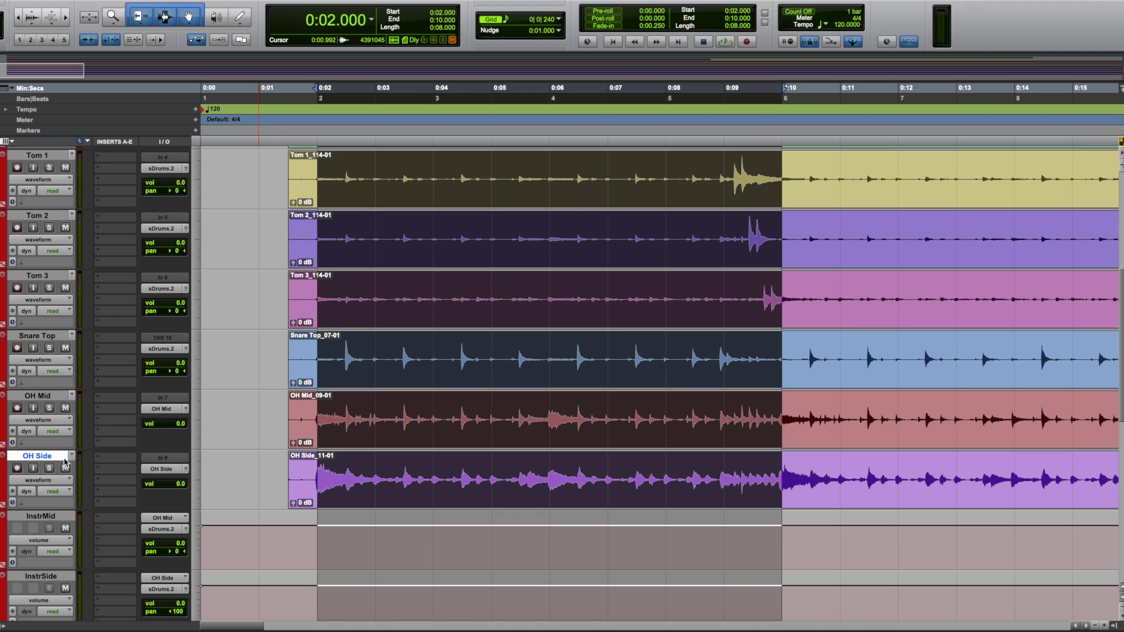
left_click(50, 401)
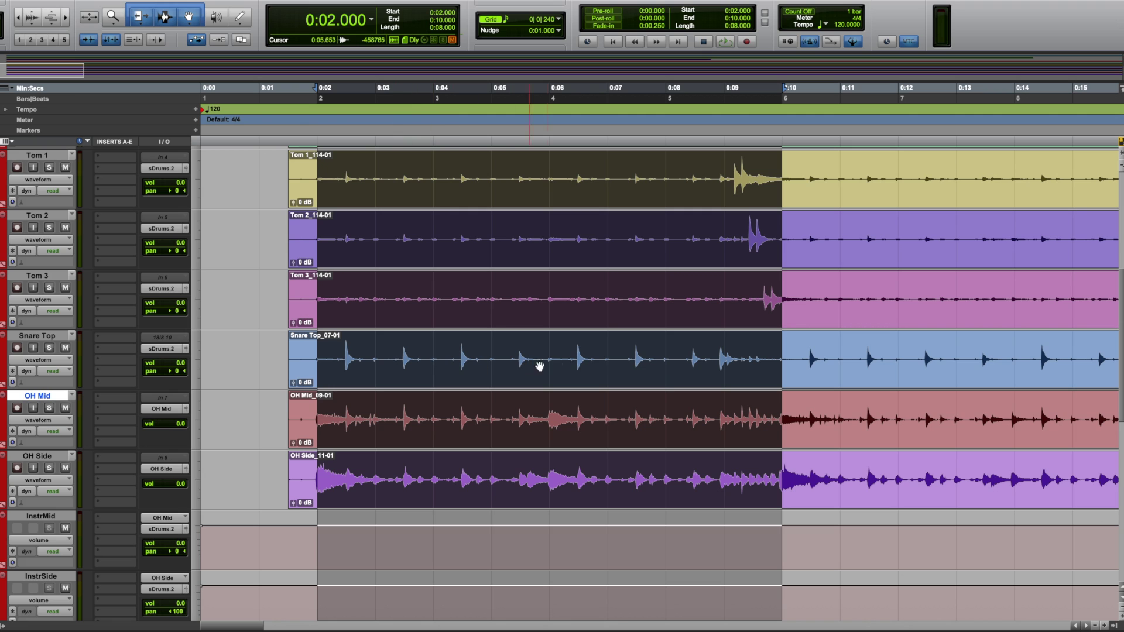
Step: Place the insertion point at the first snare hit at 2.500 and examine its transient across Snare Top, OH Mid and OH Side
left_click(299, 360)
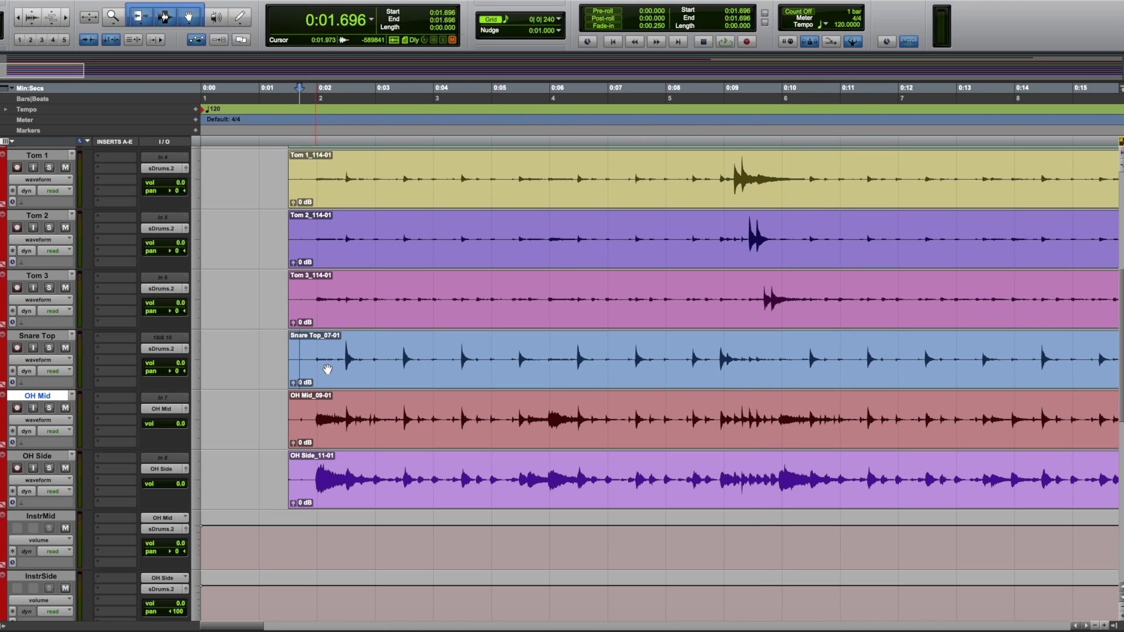
left_click(345, 351)
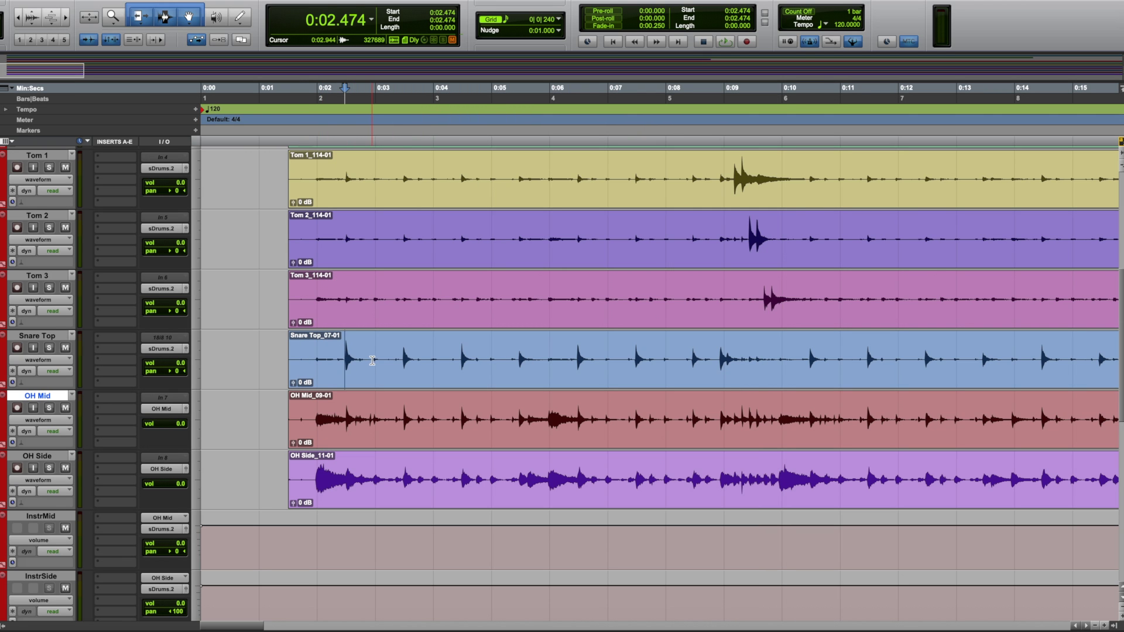
key("super+bracketright")
key("super+bracketright")
key("super+bracketright")
key("super+bracketright")
key("super+bracketright")
key("super+bracketright")
key("super+bracketright")
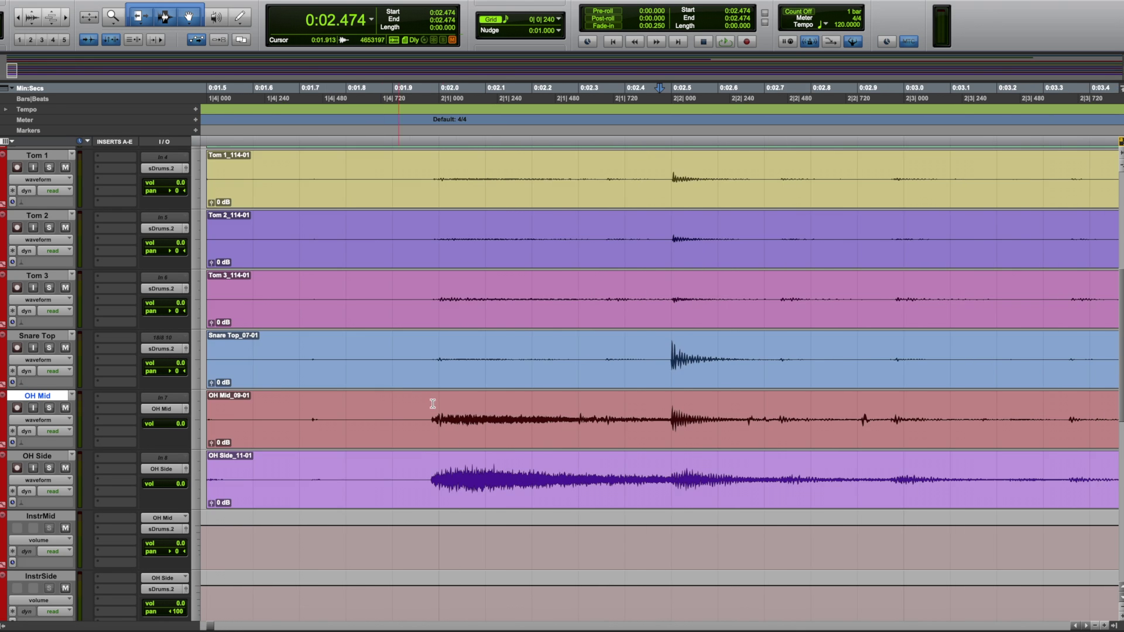
left_click(854, 358)
key("super+bracketright")
key("super+bracketright")
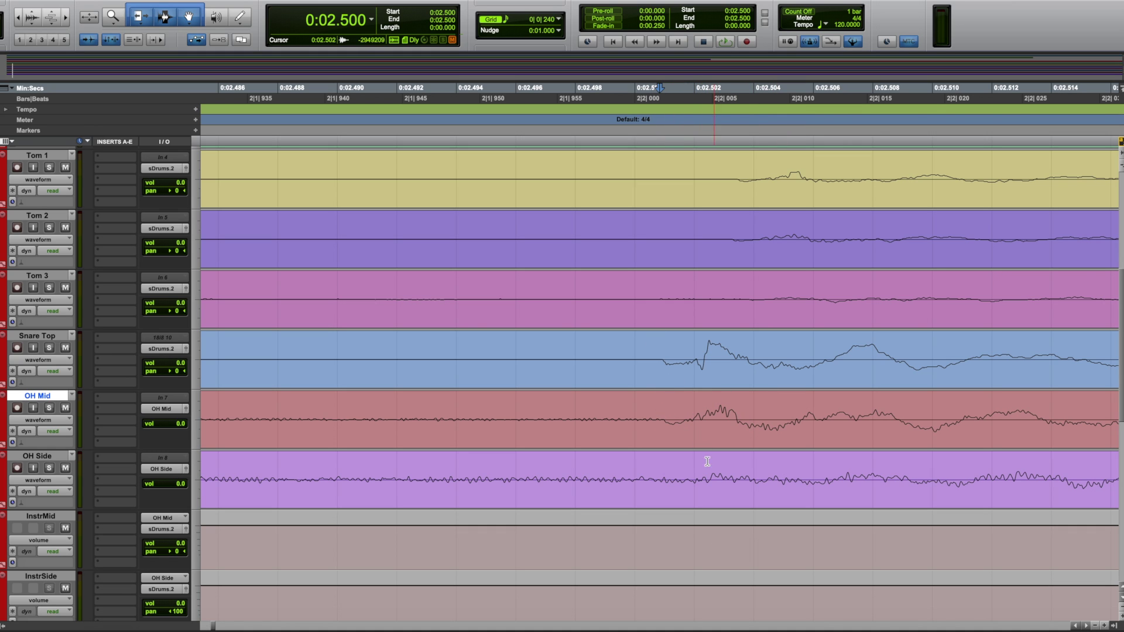
Step: Move the Snare Top track down past the Instr tracks to sit directly above Room
scroll(595, 349, "down", 1)
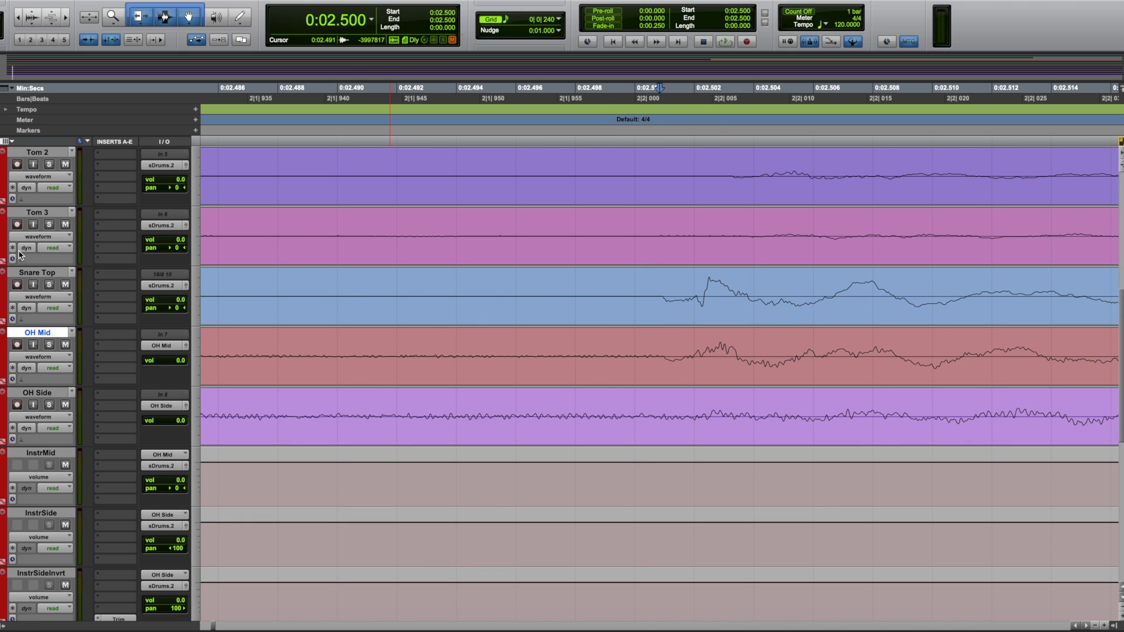
left_click(36, 274)
left_click_drag(40, 277, 57, 521)
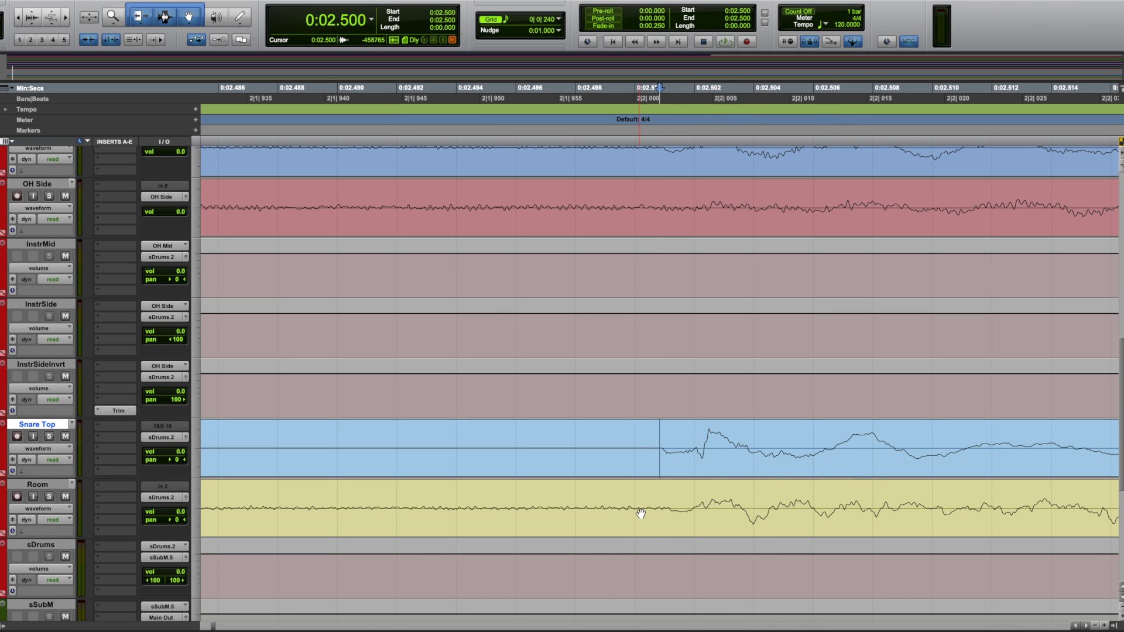
Step: Shift the Room clip to start at 1.505 and compare its snare transient with Snare Top
scroll(657, 530, "down", 1)
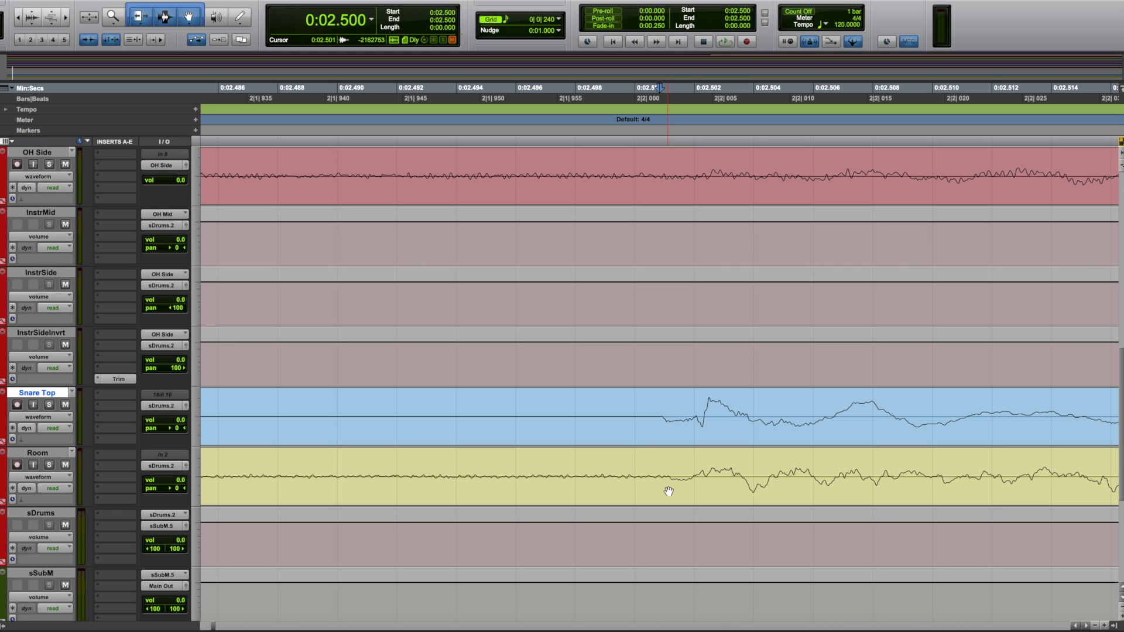
left_click_drag(669, 491, 839, 492)
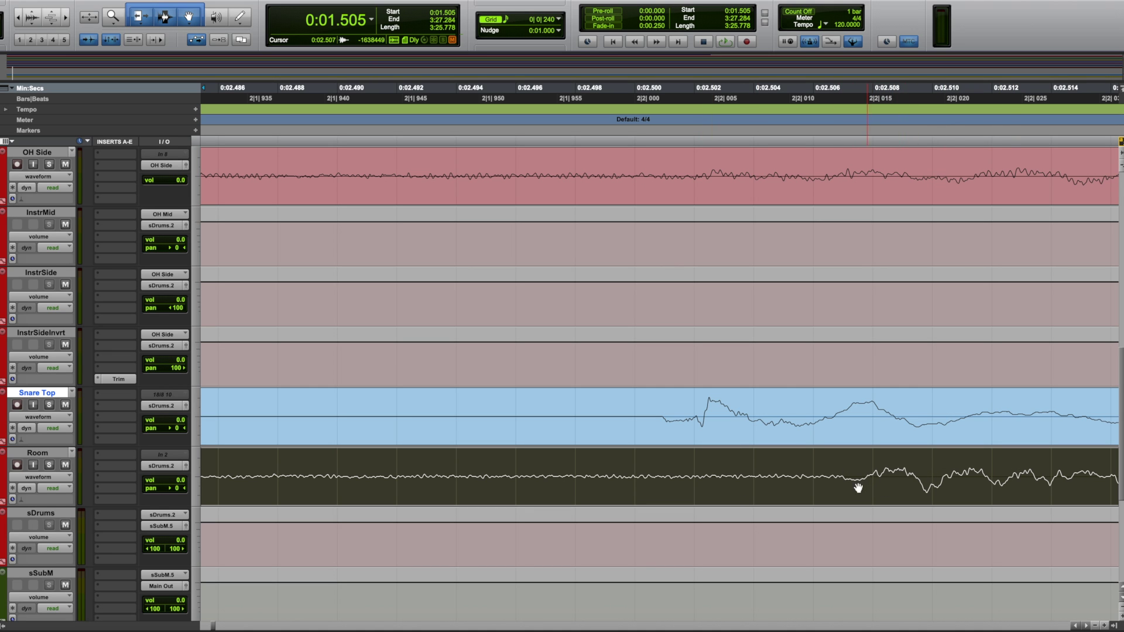
key("r")
key("r")
key("r")
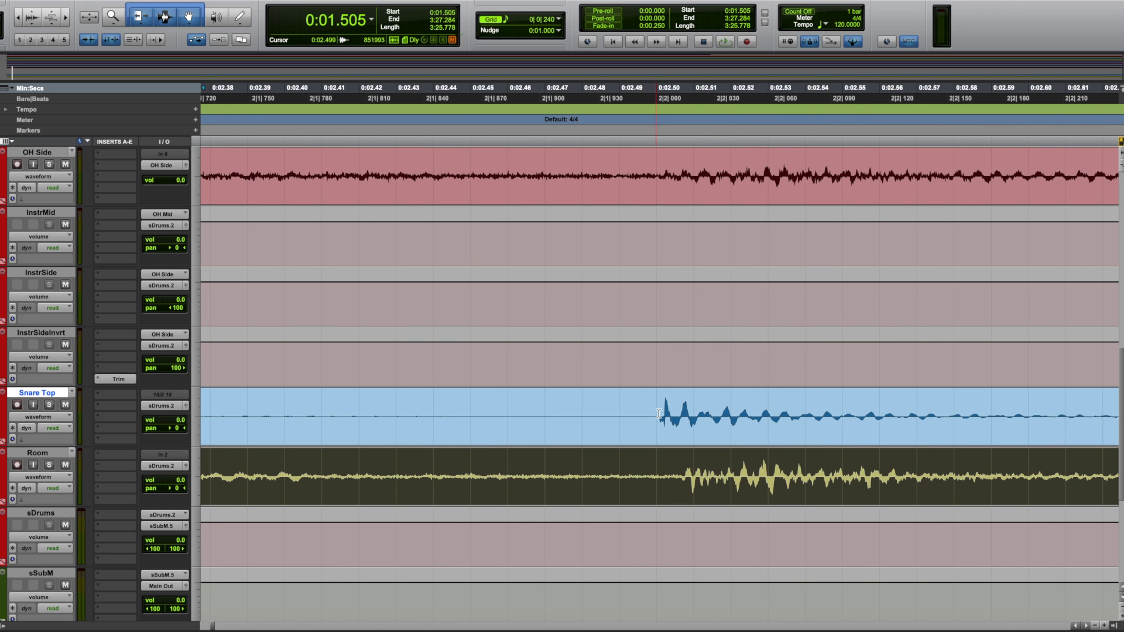
key("r")
Step: Move the Room clip earlier to start at 1.500, lining up its snare transient with Snare Top
key("t")
key("t")
key("t")
left_click_drag(793, 486, 725, 501)
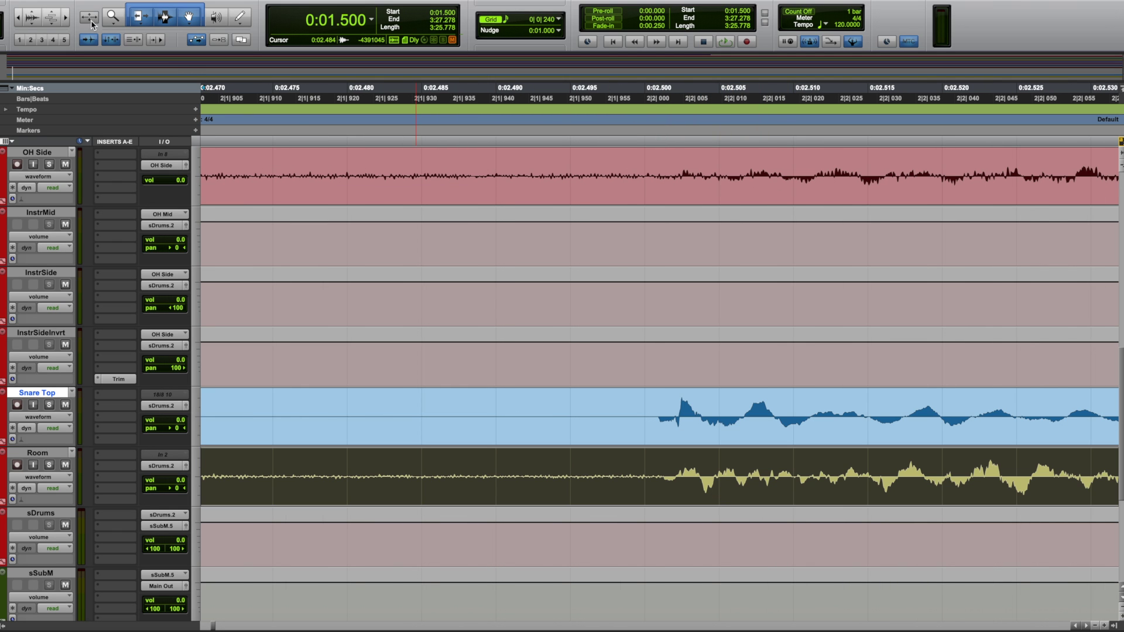
Step: Place the insertion point at 2.500 on the snare transient and return Snare Top to its place between KickTrigPrnt and SnareTrigPrnt
left_click(665, 421)
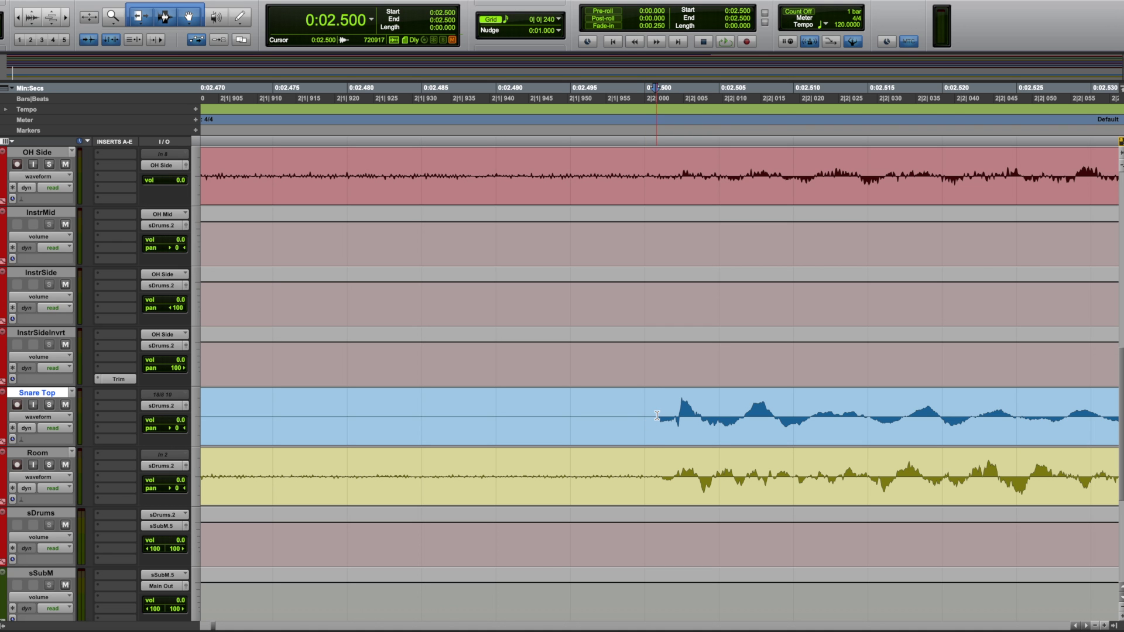
key("e")
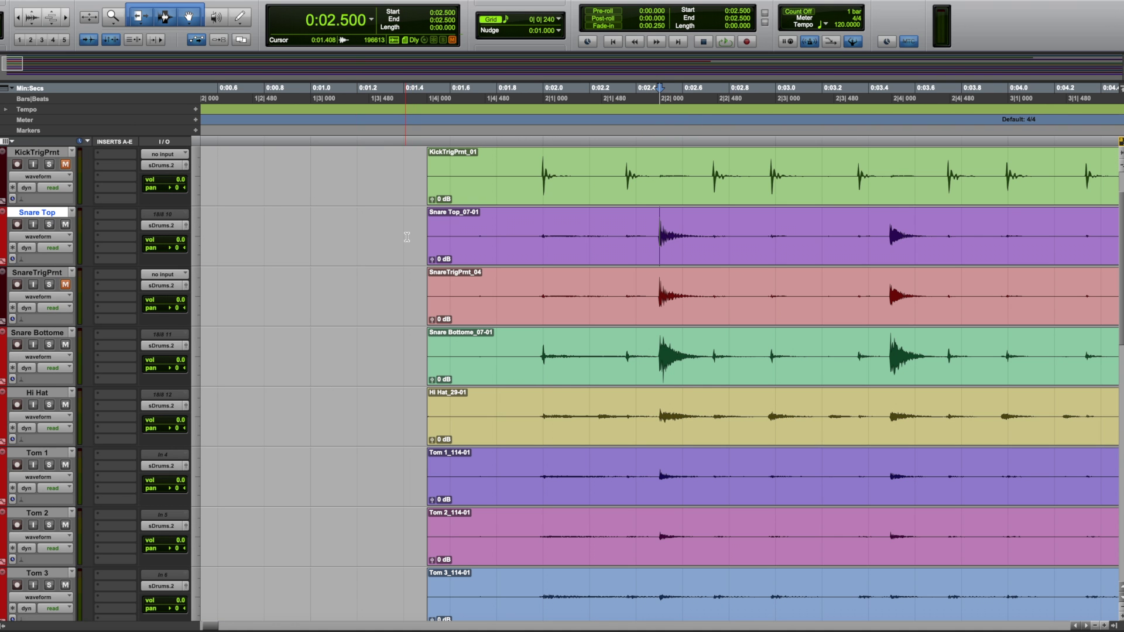
Step: Select and solo the Snare Top and Snare Bottom channels in the mixer, and show their waveforms in the Edit window
key("super+equal")
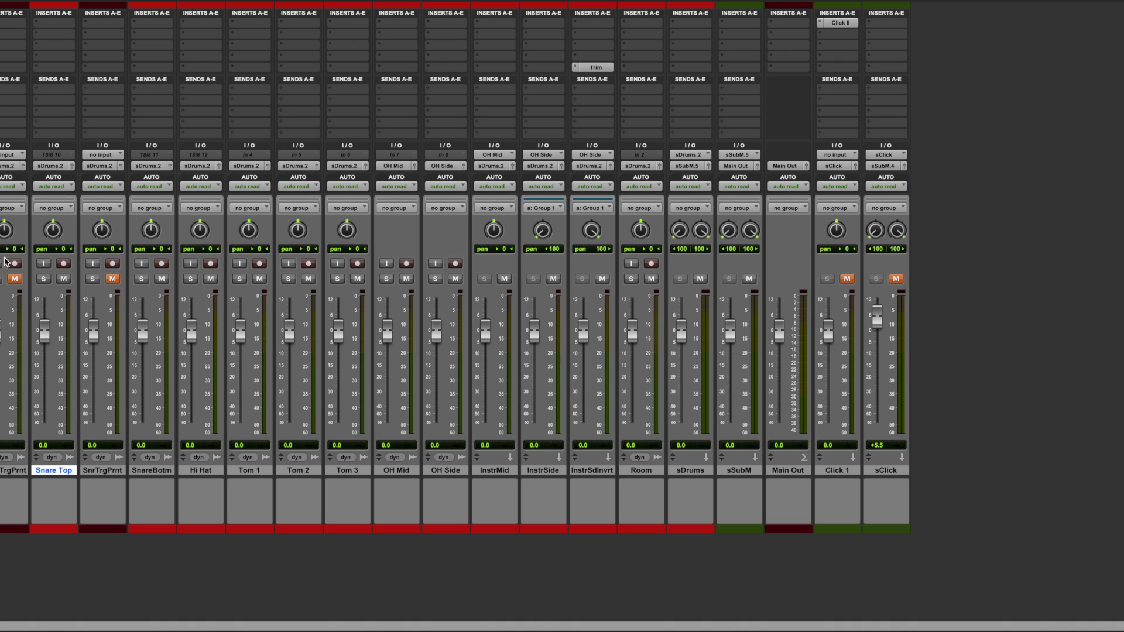
left_click(157, 476, "super")
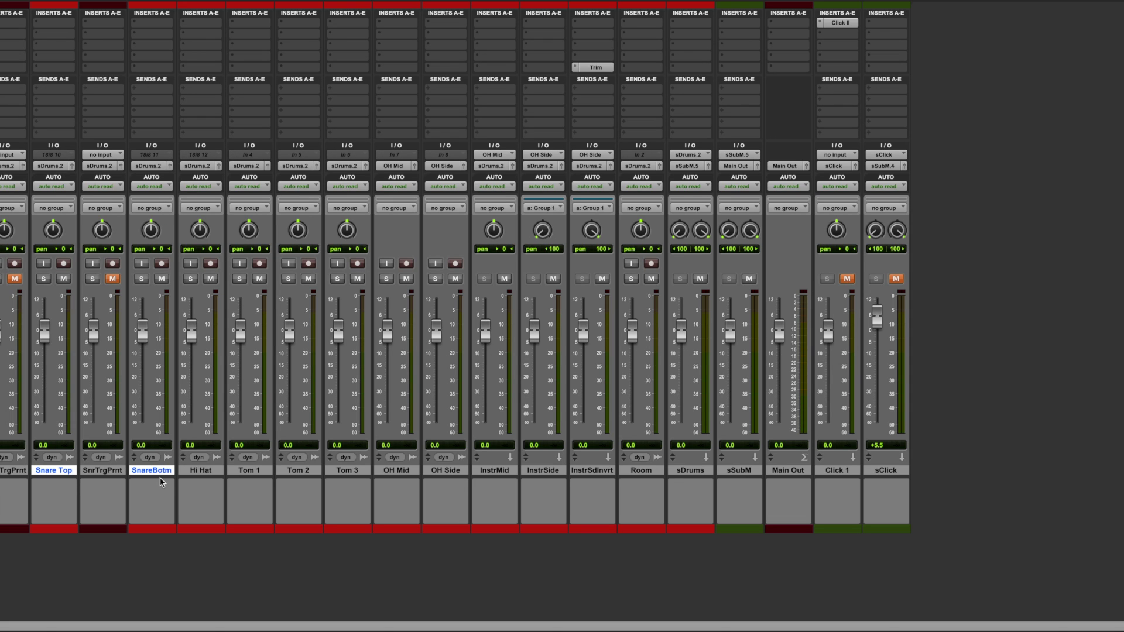
left_click(43, 279)
left_click(141, 280)
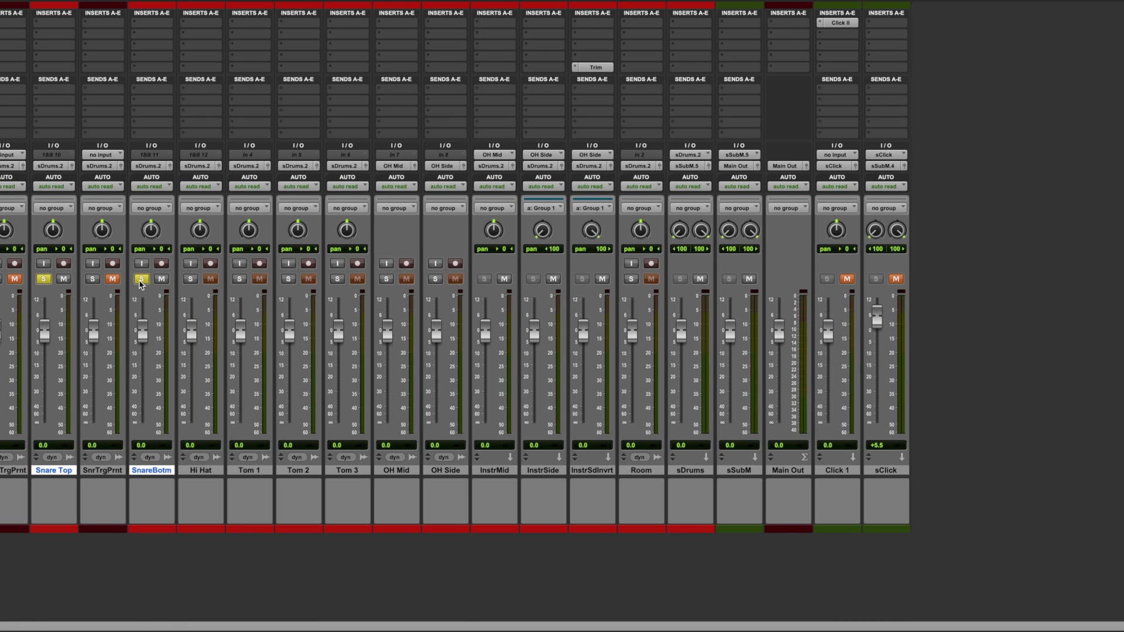
key("super+equal")
scroll(142, 283, "down", 15)
scroll(150, 283, "up", 15)
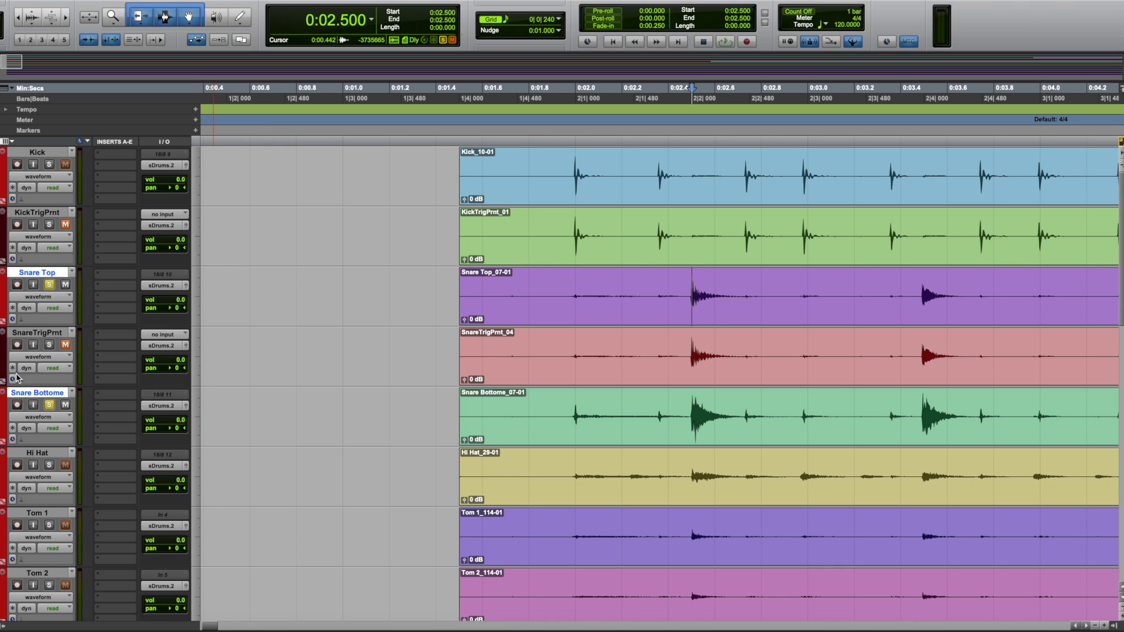
Step: Move the Snare Bottome track above SnareTrigPrnt so it sits directly beneath Snare Top, with both snare tracks selected
left_click(46, 394, "super")
left_click_drag(46, 395, 47, 328)
left_click(52, 274, "shift")
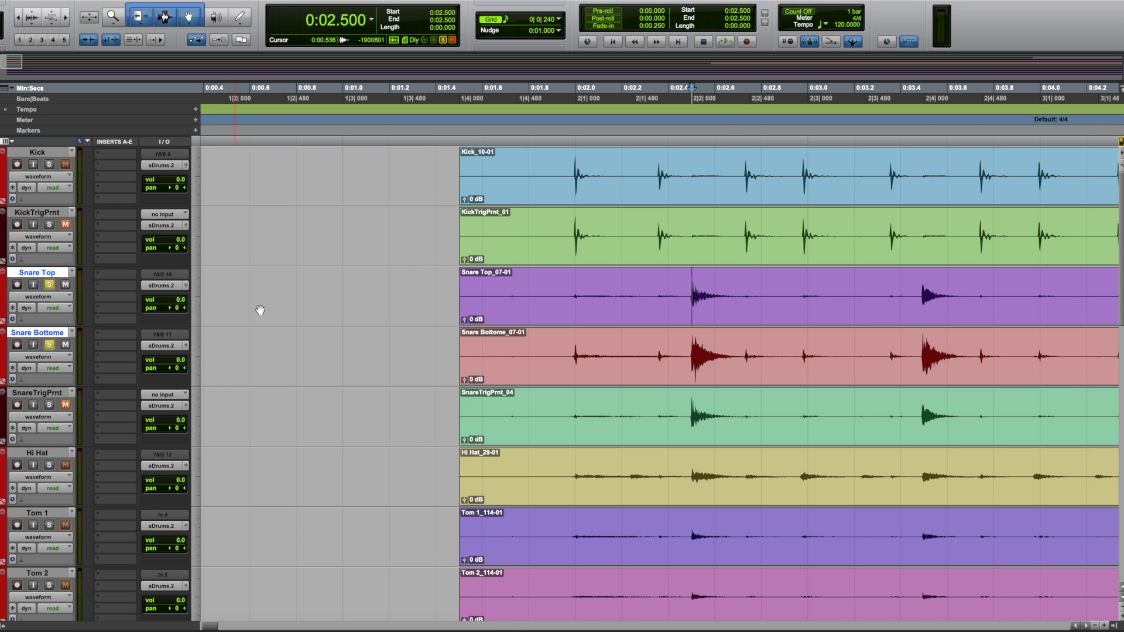
Step: Place the insertion point at 2.501 on the snare hit and compare the Snare Top and Snare Bottome waveforms' polarity up close
left_click(692, 296)
key("super+bracketright")
key("super+bracketright")
key("super+bracketright")
key("super+bracketright")
key("super+bracketright")
key("super+bracketright")
key("super+bracketright")
key("super+bracketright")
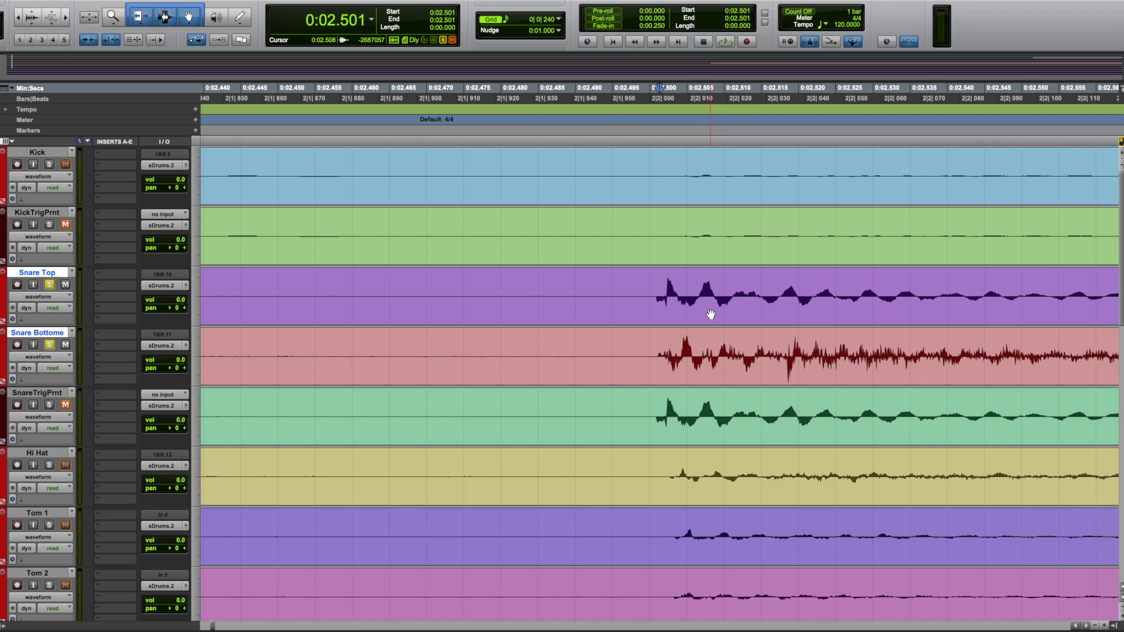
key("super+bracketright")
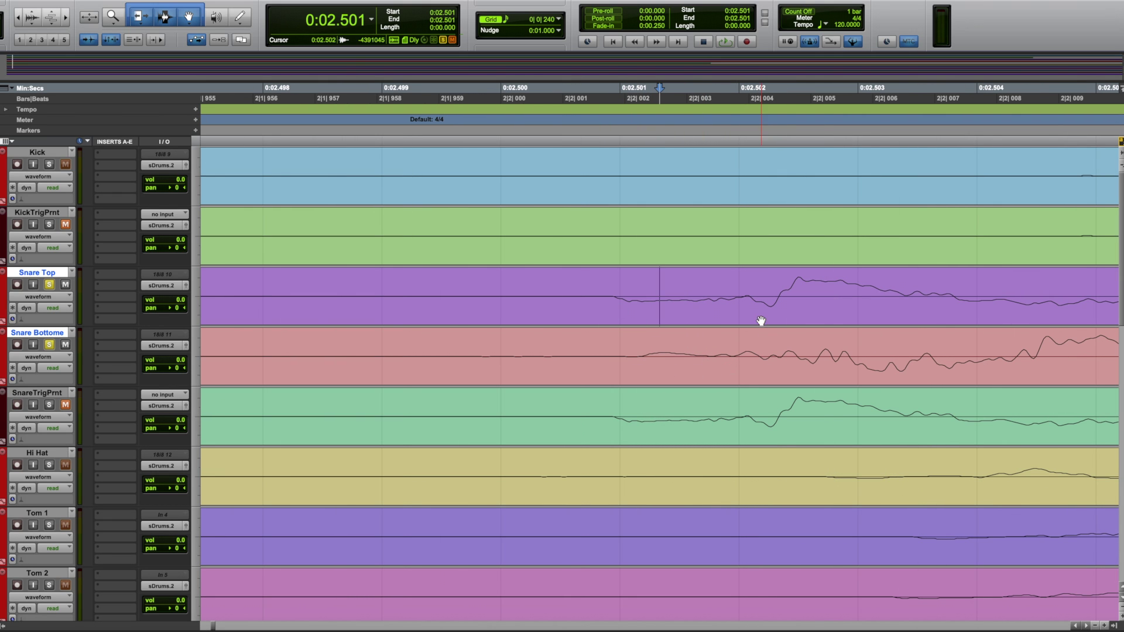
key("super+bracketleft")
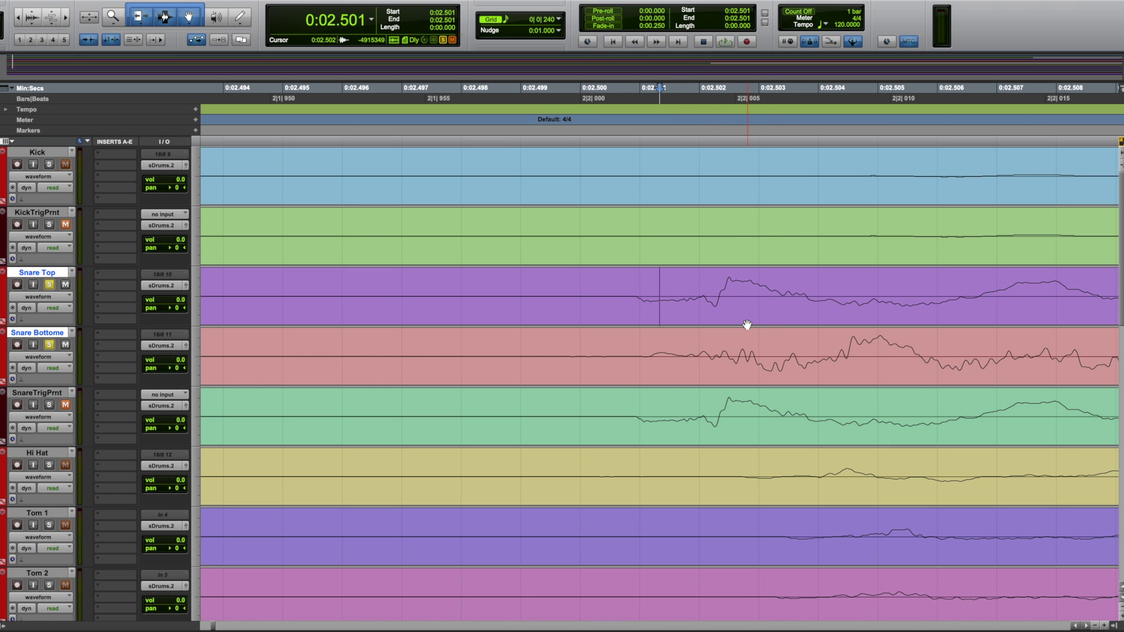
Step: Insert the mono Trim plug-in on the Snare Bottome channel and invert its phase
scroll(747, 325, "down", 8)
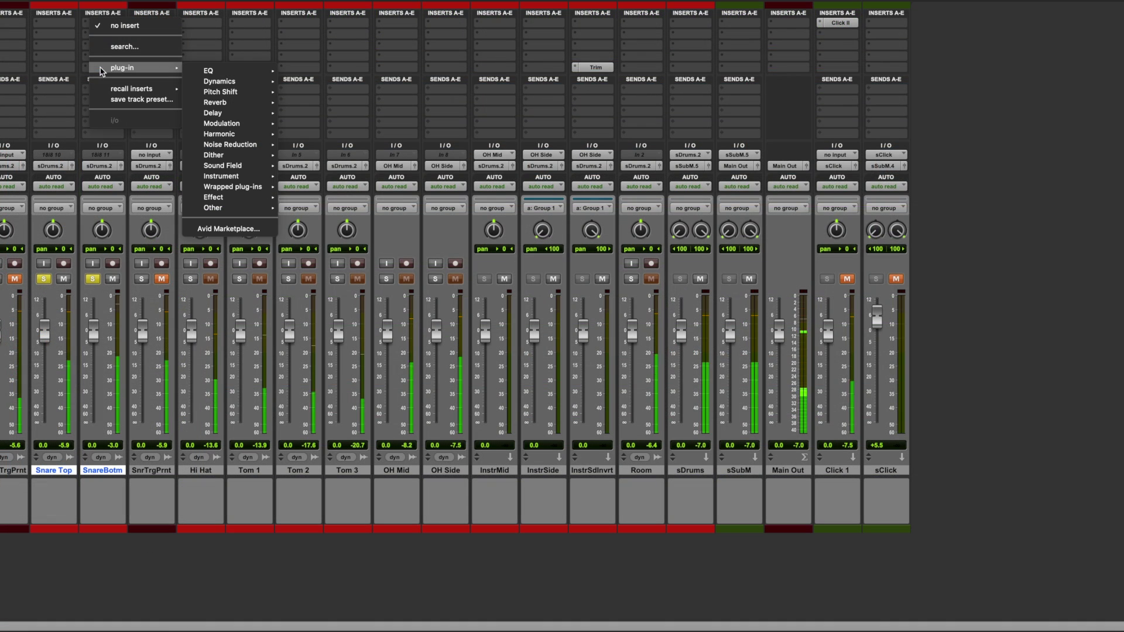
mouse_move(237, 207)
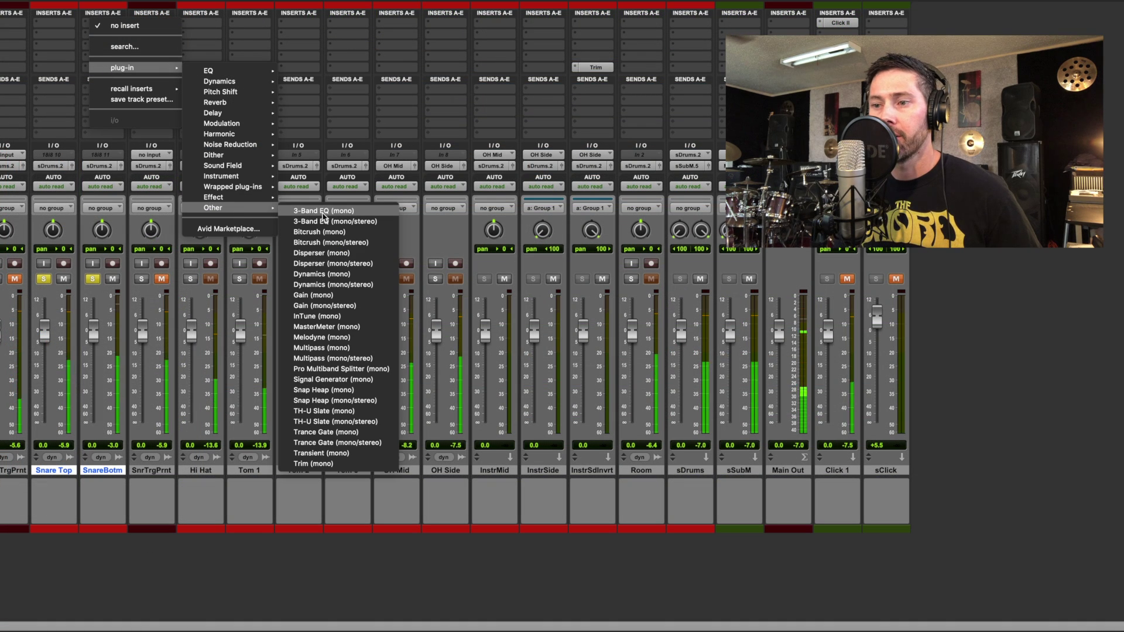
left_click(313, 464)
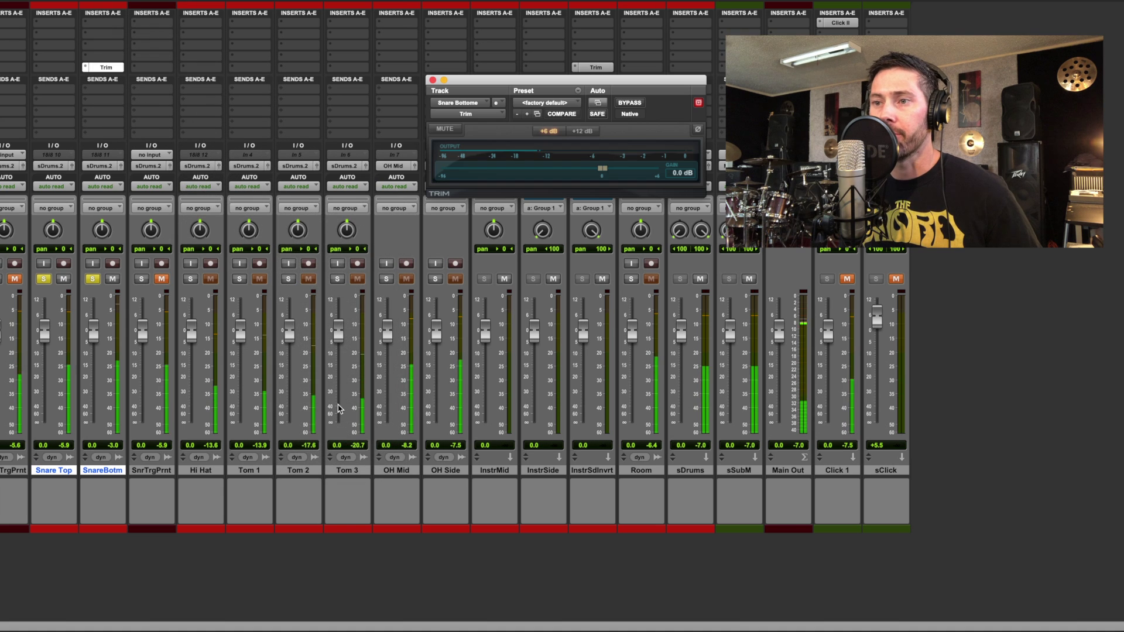
left_click(698, 130)
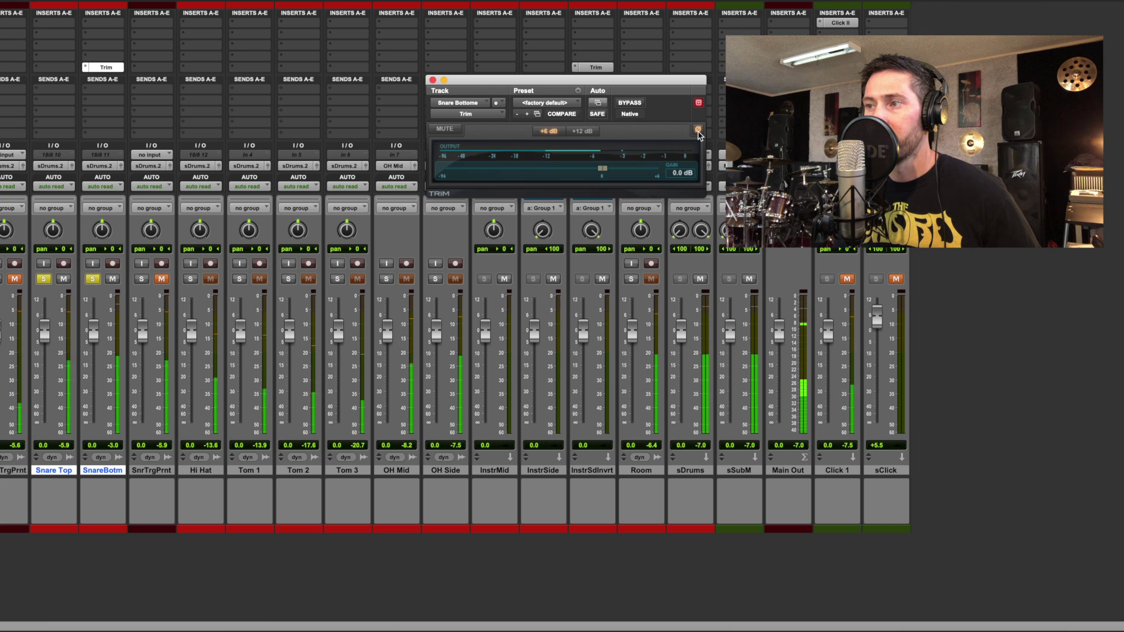
Step: Compare the soloed snares with Trim's phase inversion off and on, leaving it on
left_click(697, 130)
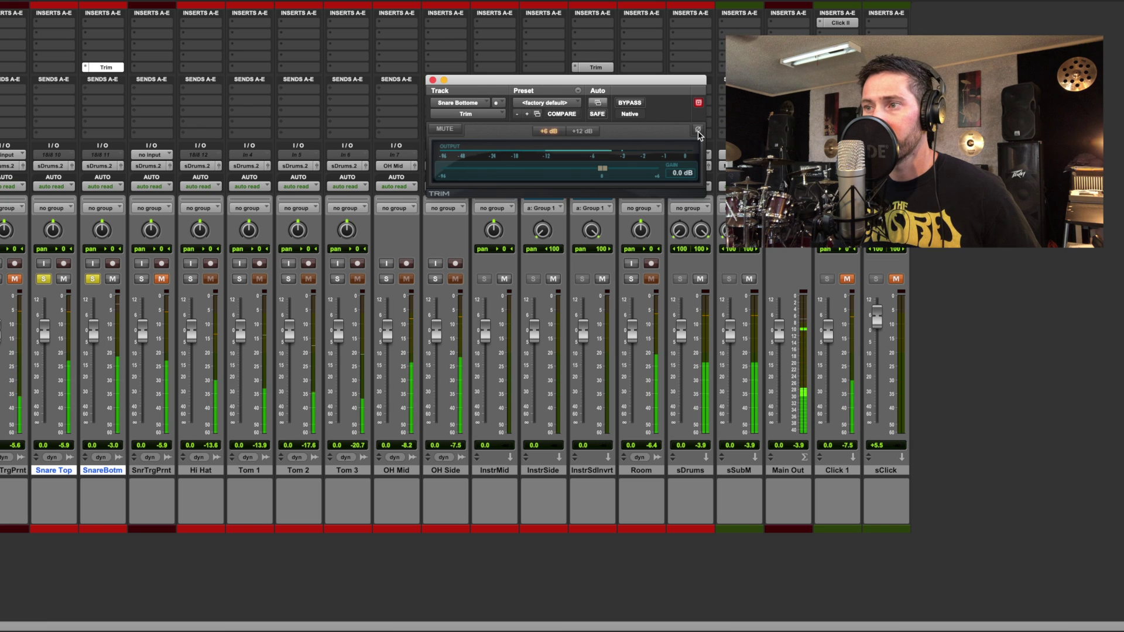
left_click(698, 130)
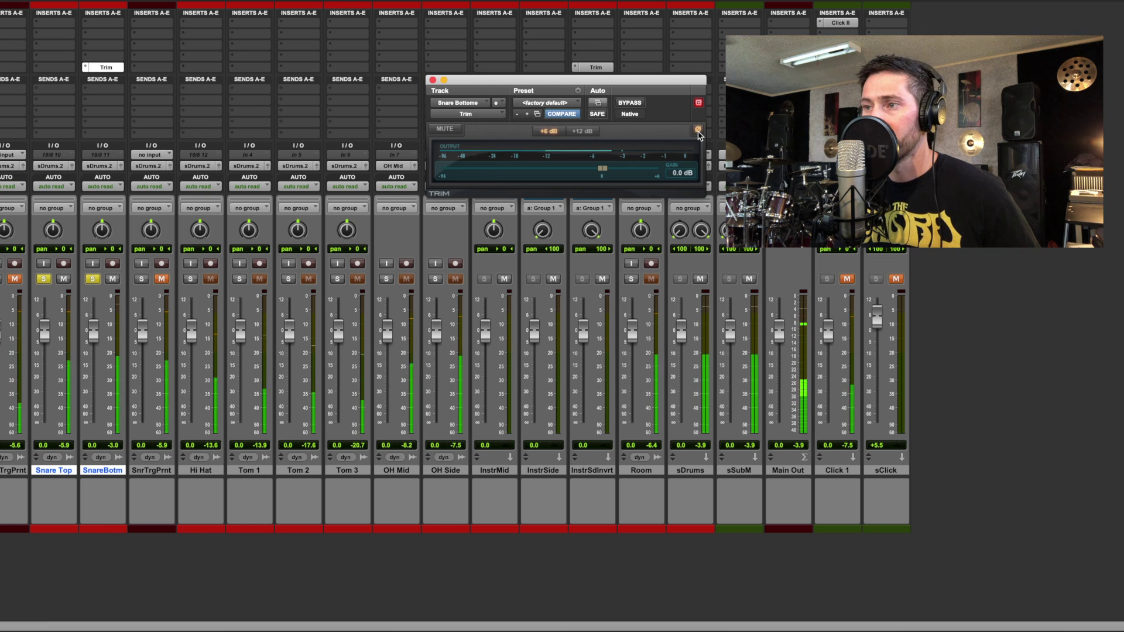
left_click(698, 130)
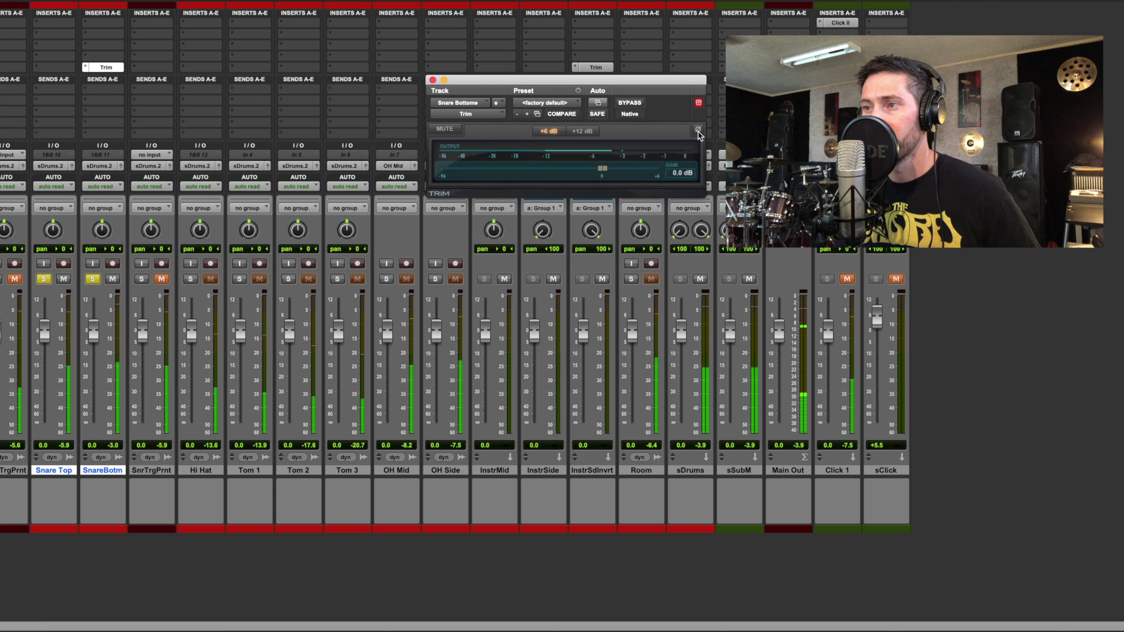
left_click(697, 130)
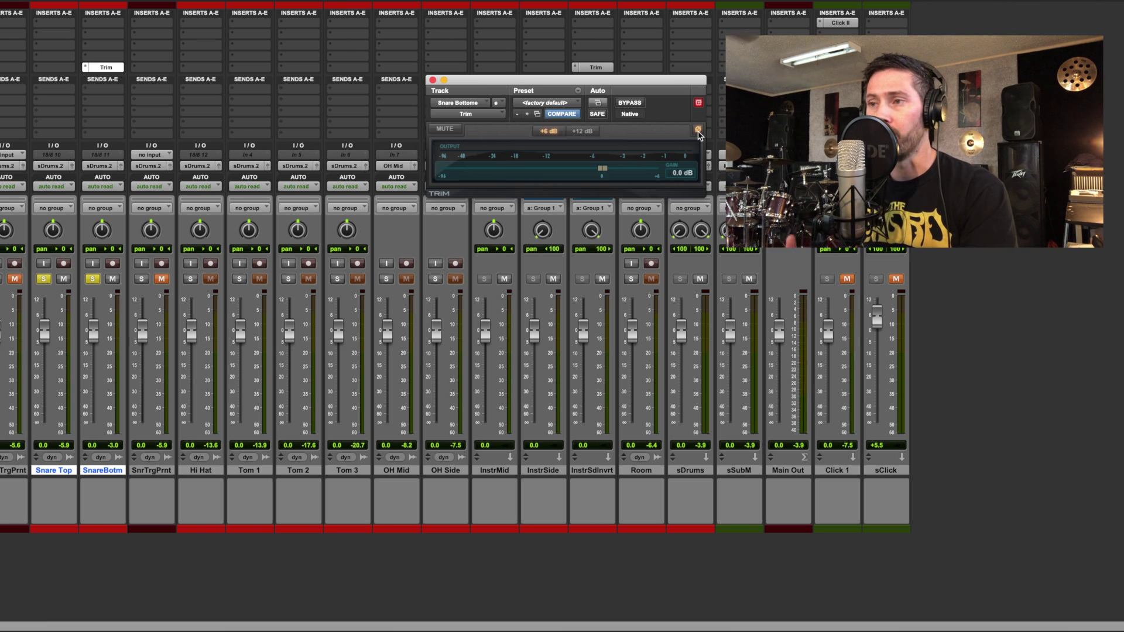
Step: Close the Trim window and unsolo the Snare Top and Snare Bottome channels
left_click(433, 80)
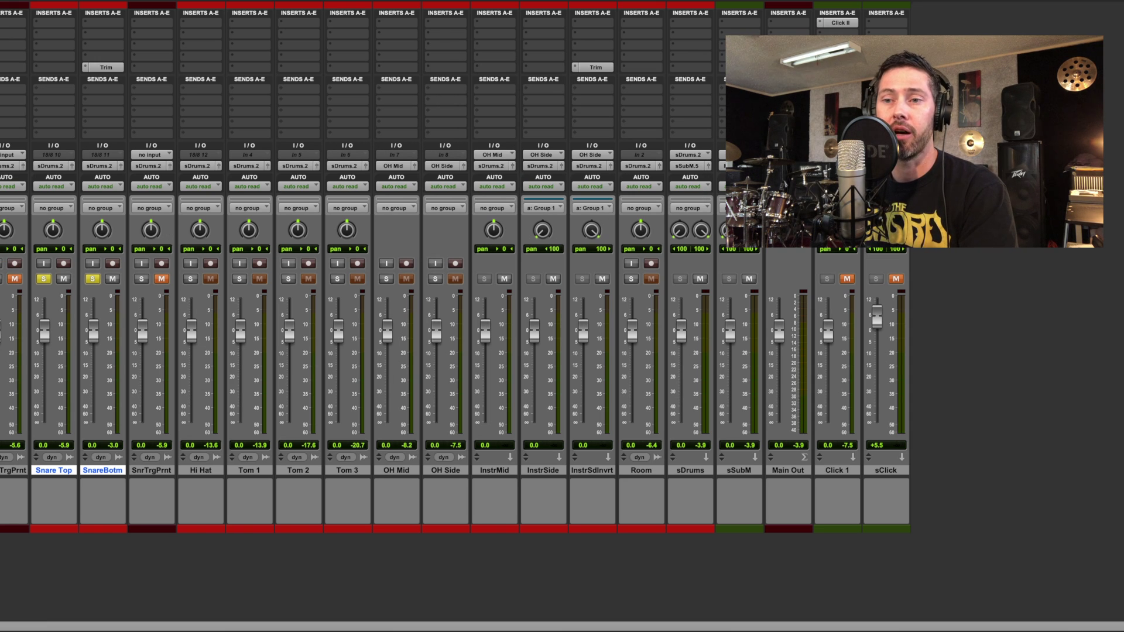
left_click(44, 279)
left_click(93, 278)
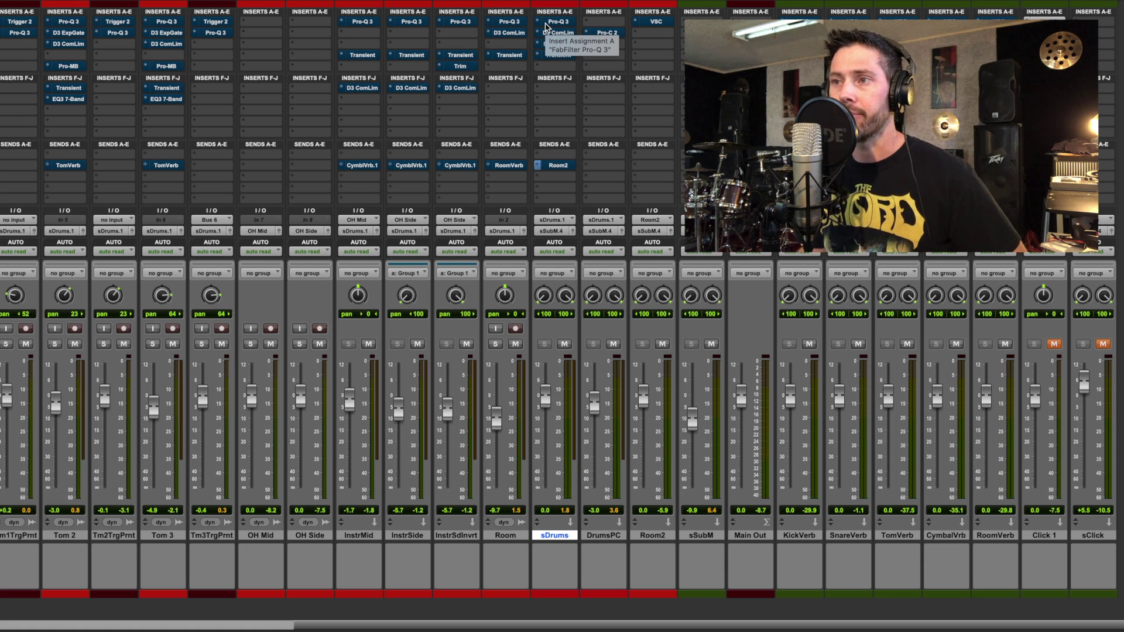
Step: Play the drums, take Pro-Q 3 on the sDrums bus out of bypass, and close its window
key("space")
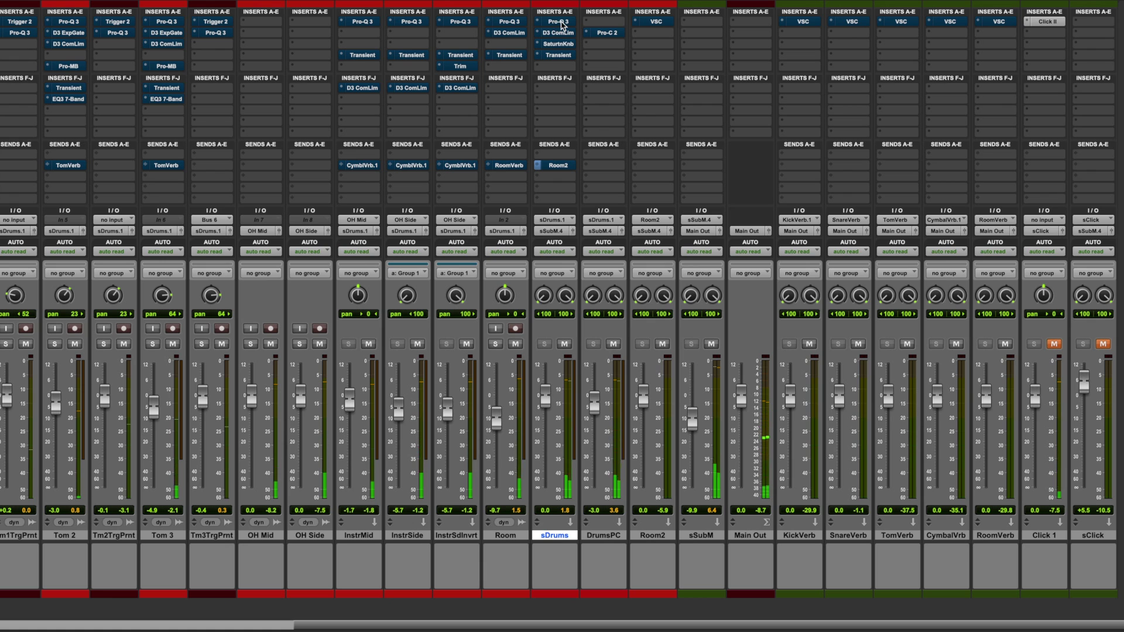
left_click(559, 24)
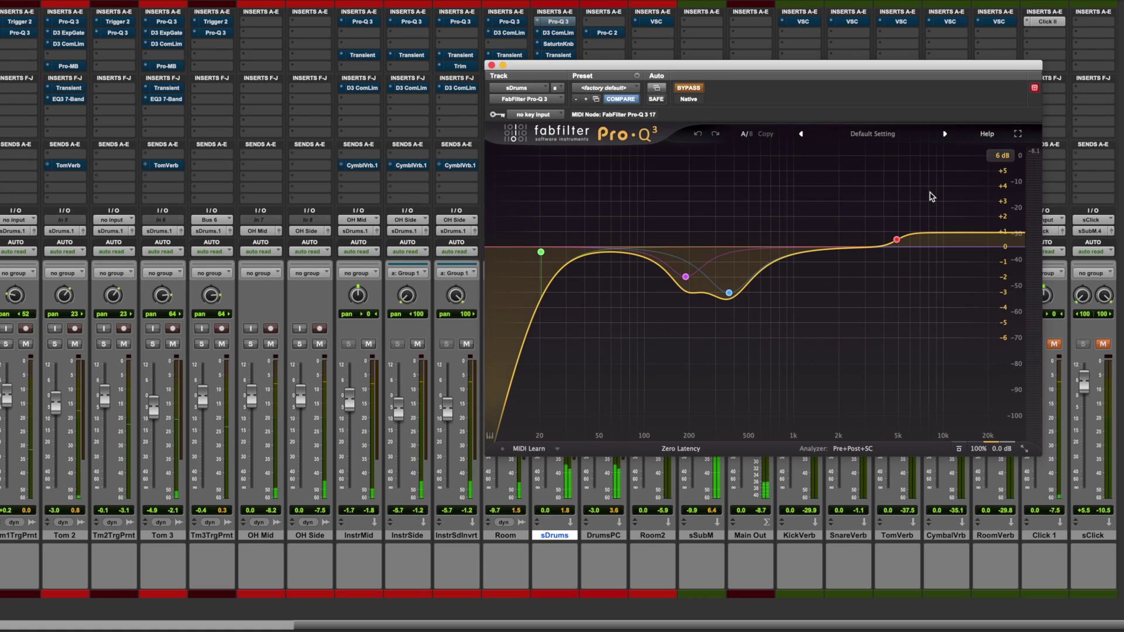
left_click(688, 88)
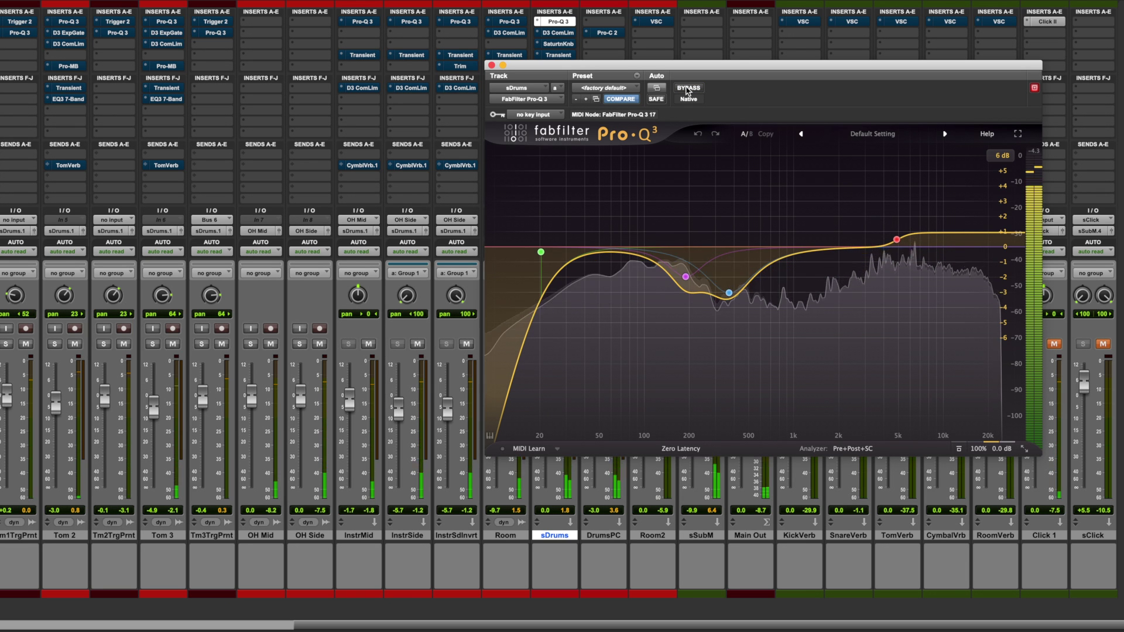
left_click(491, 66)
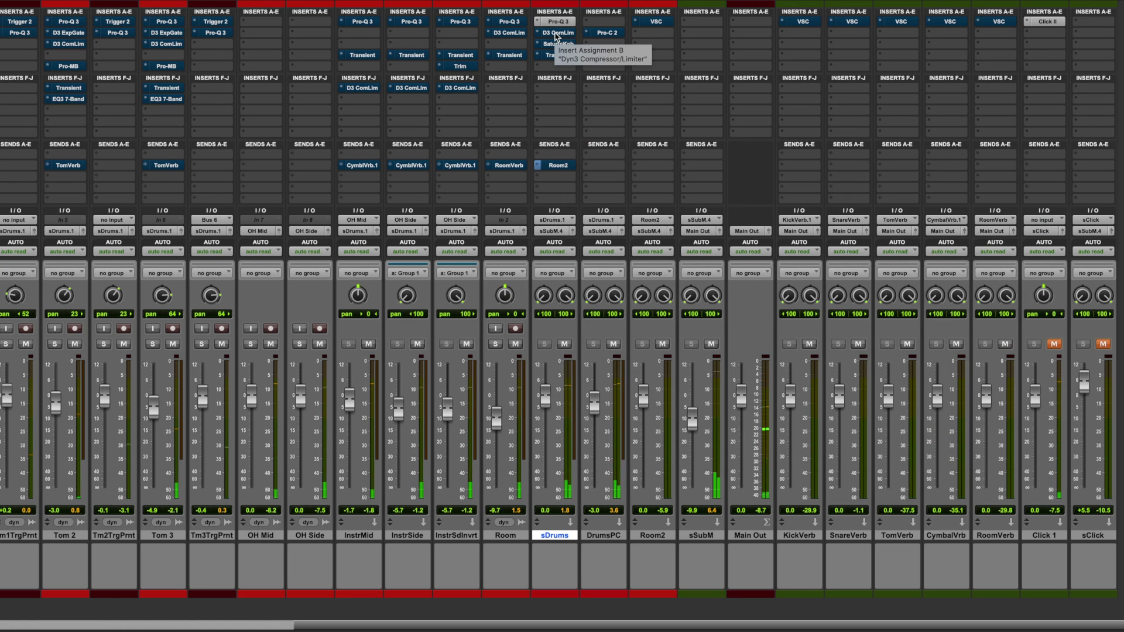
Step: Take the Dyn3 Compressor/Limiter on the sDrums bus out of bypass and close its window
left_click(556, 34)
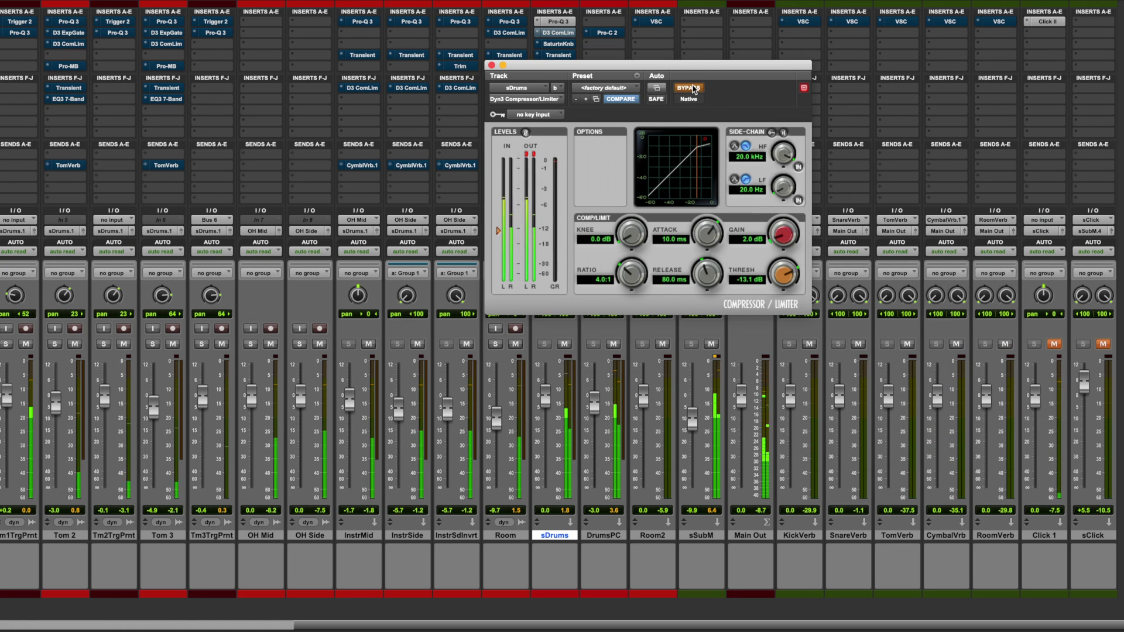
left_click(688, 88)
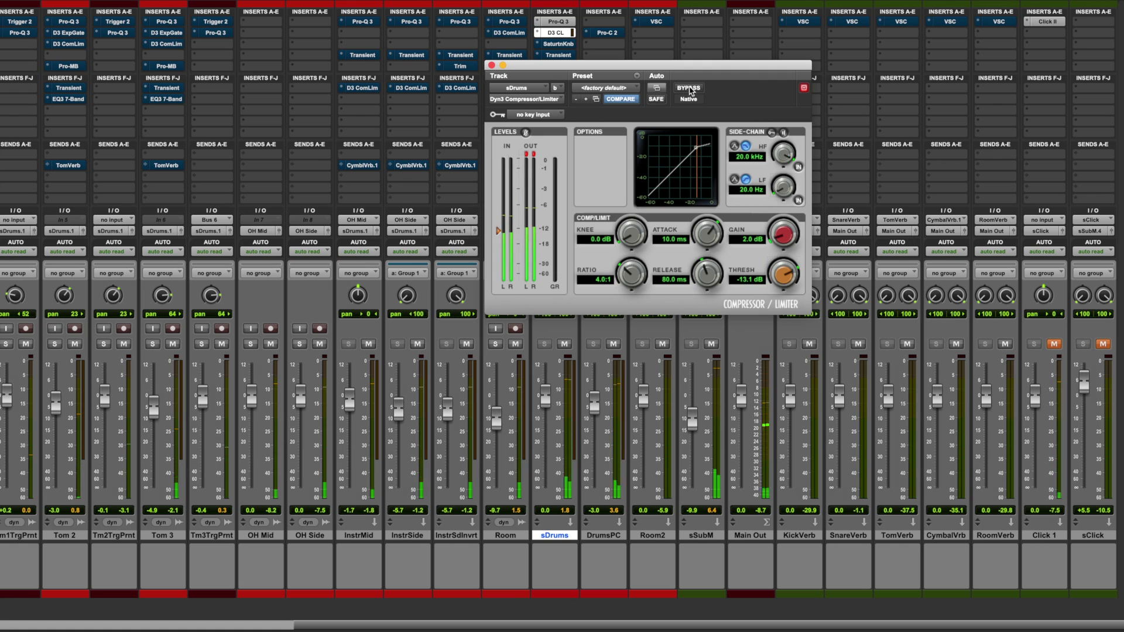
left_click(492, 65)
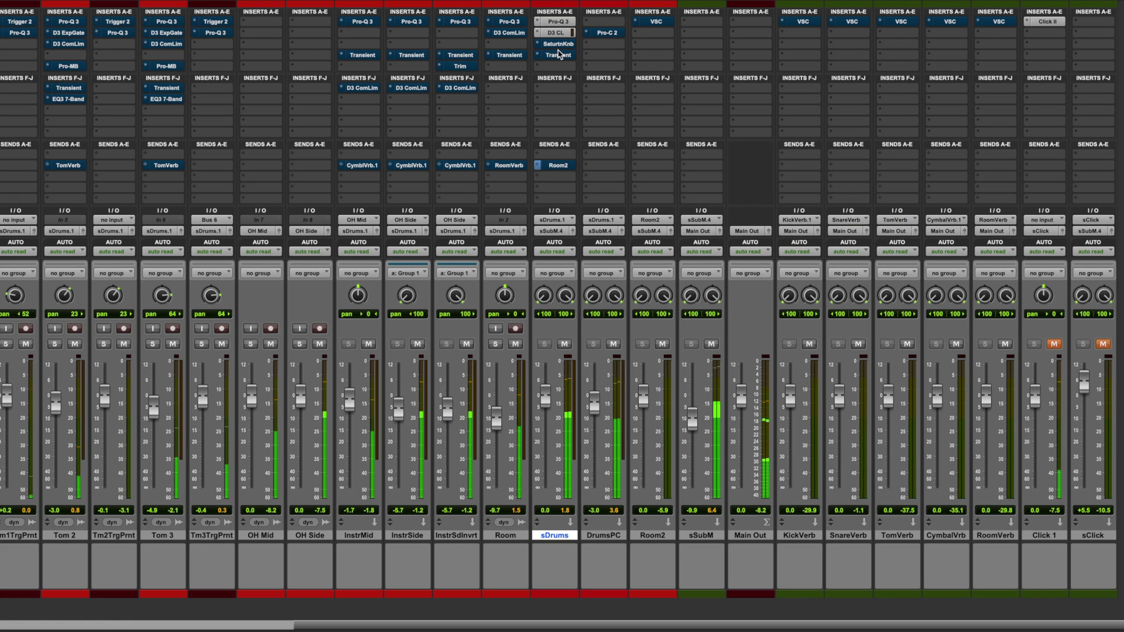
Step: Enable the Saturation Knob on the sDrums bus, compare it with the bypassed sound, and leave it active
left_click(558, 43)
left_click(693, 88)
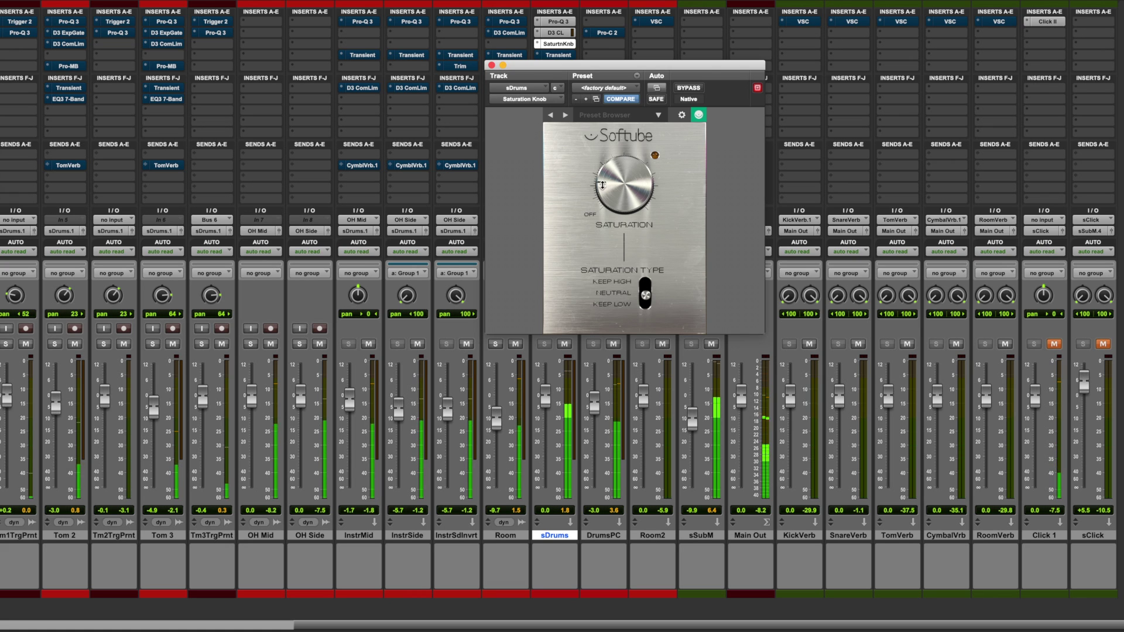
left_click(690, 89)
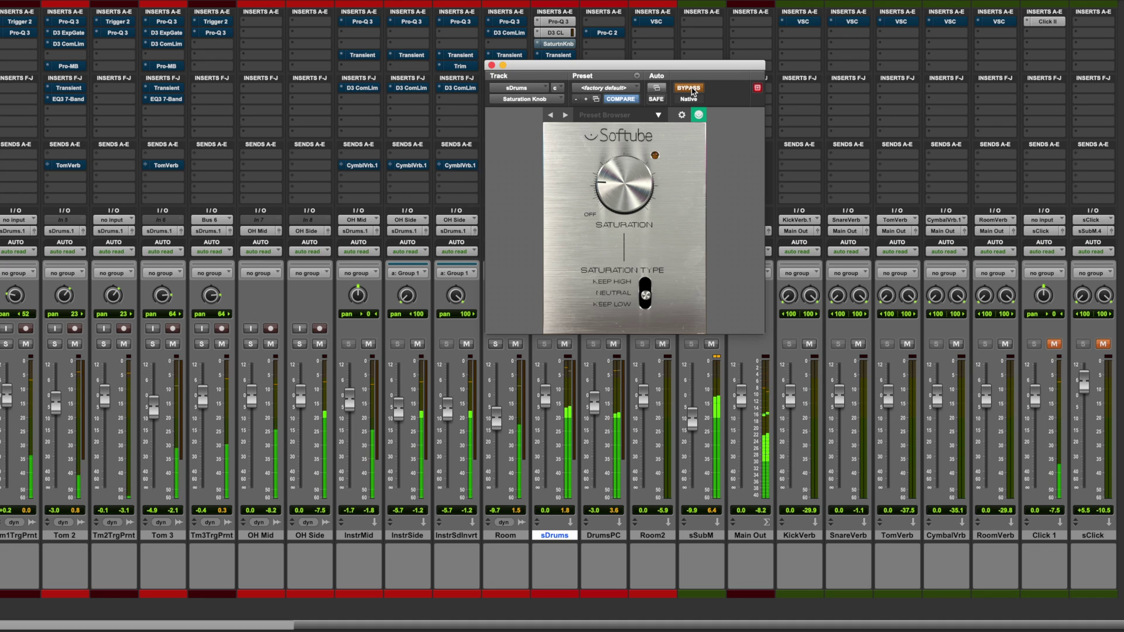
left_click(689, 88)
left_click(492, 65)
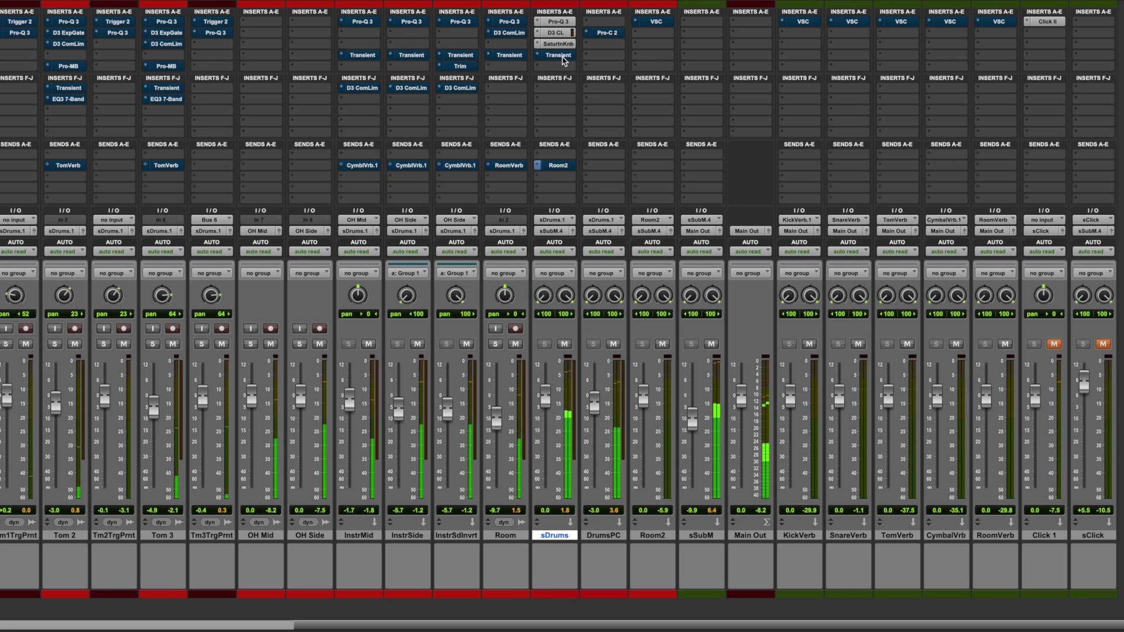
Step: Enable the Transient plug-in on the sDrums bus, compare it with the bypassed sound, and raise its attack to about 48.65
left_click(563, 57)
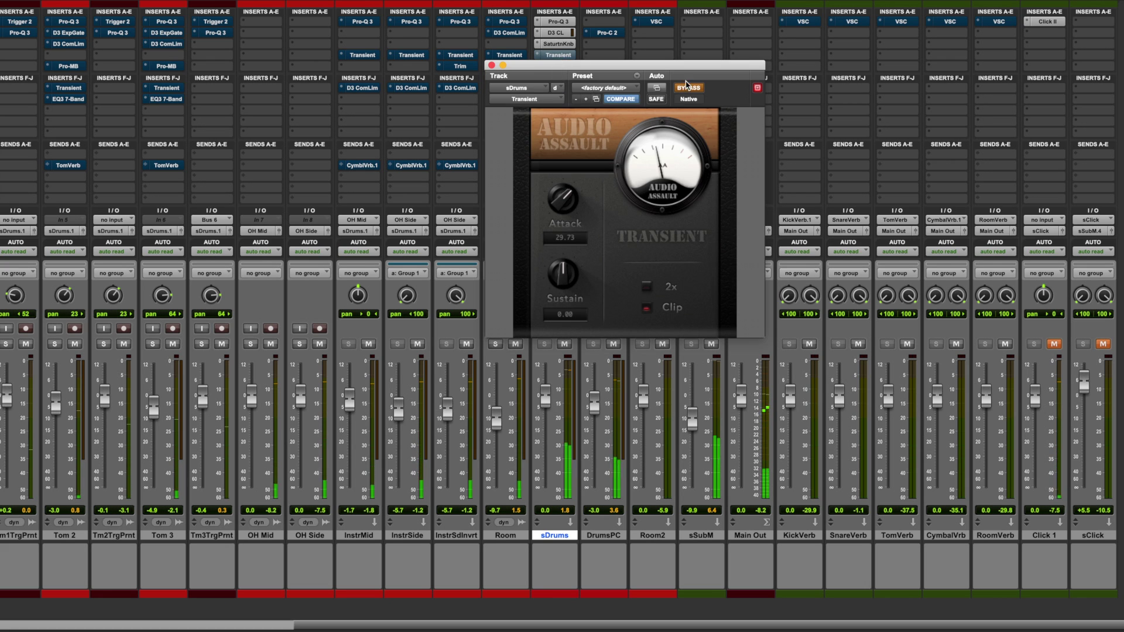
left_click(688, 88)
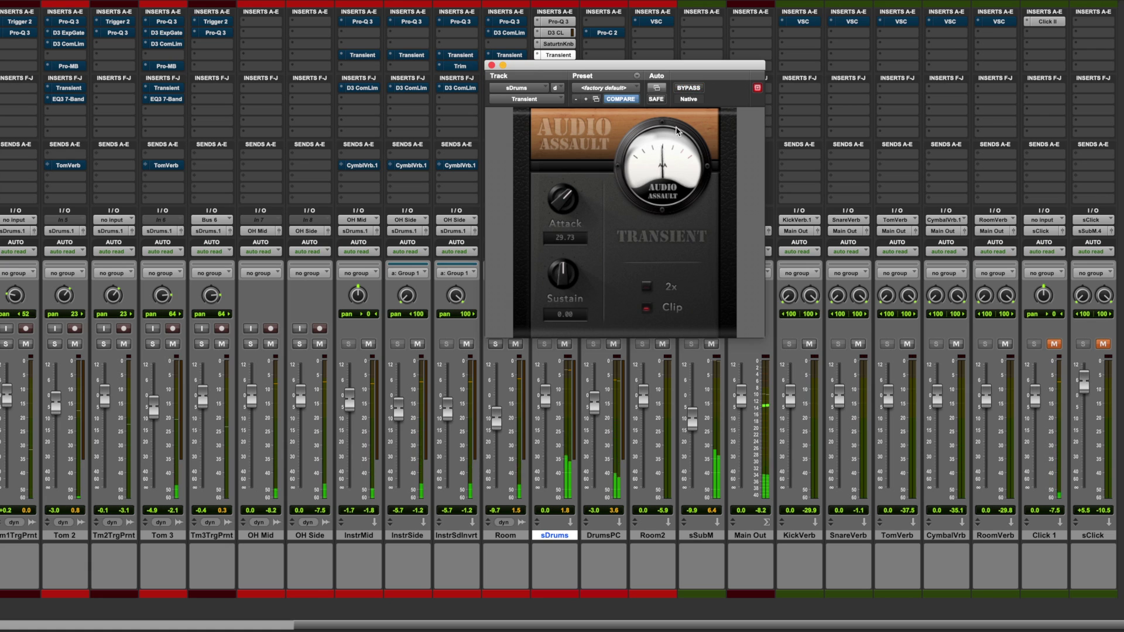
left_click(689, 88)
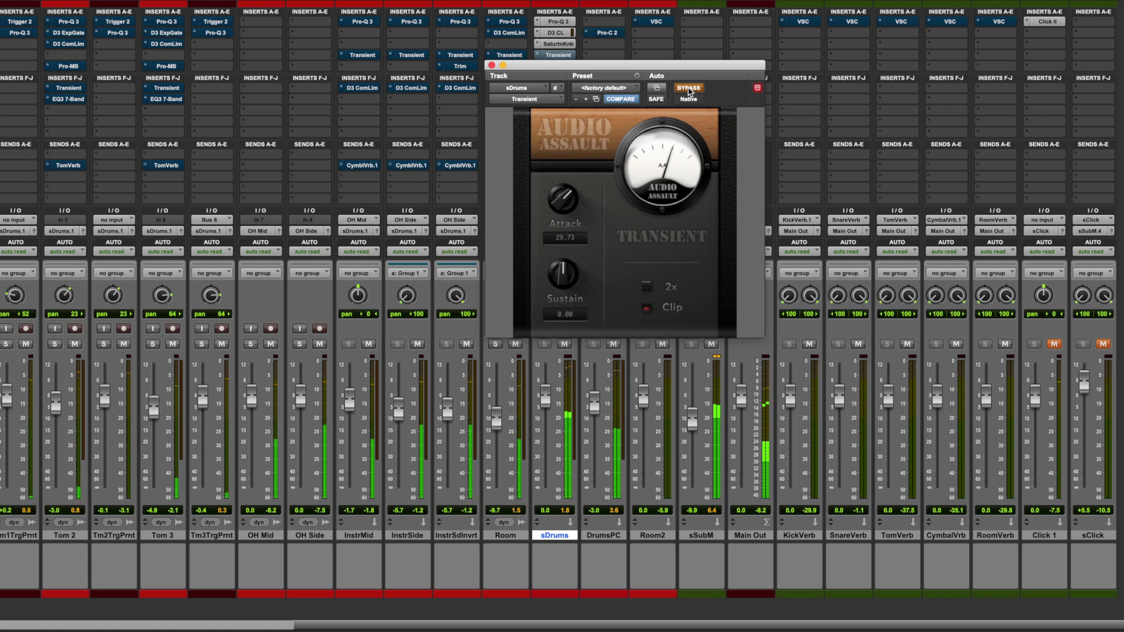
left_click(688, 87)
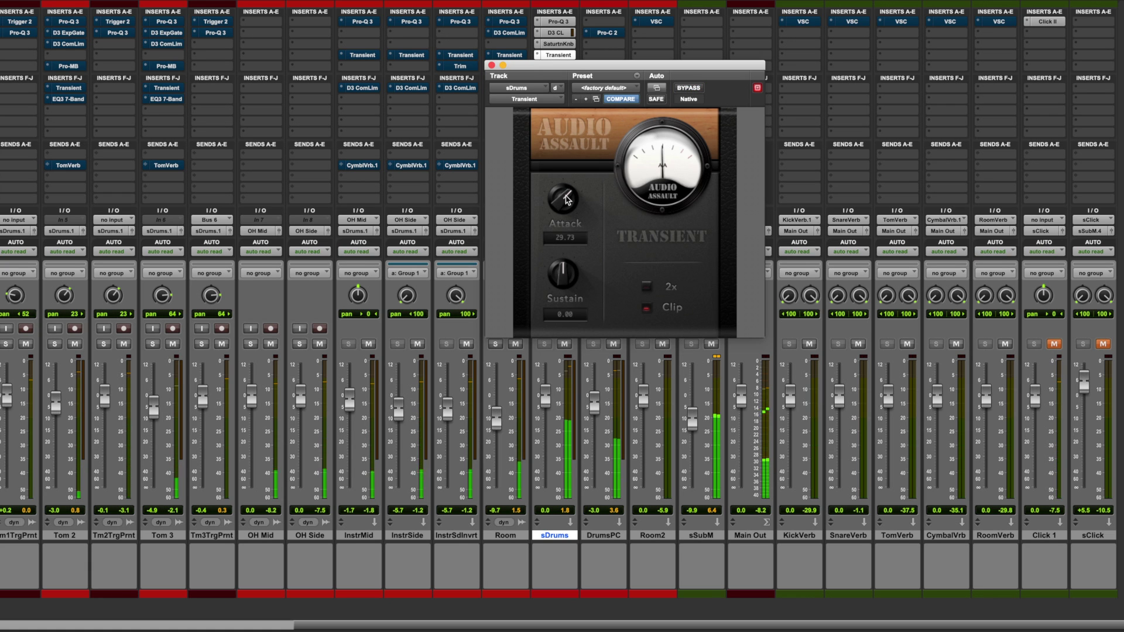
left_click_drag(563, 197, 554, 177)
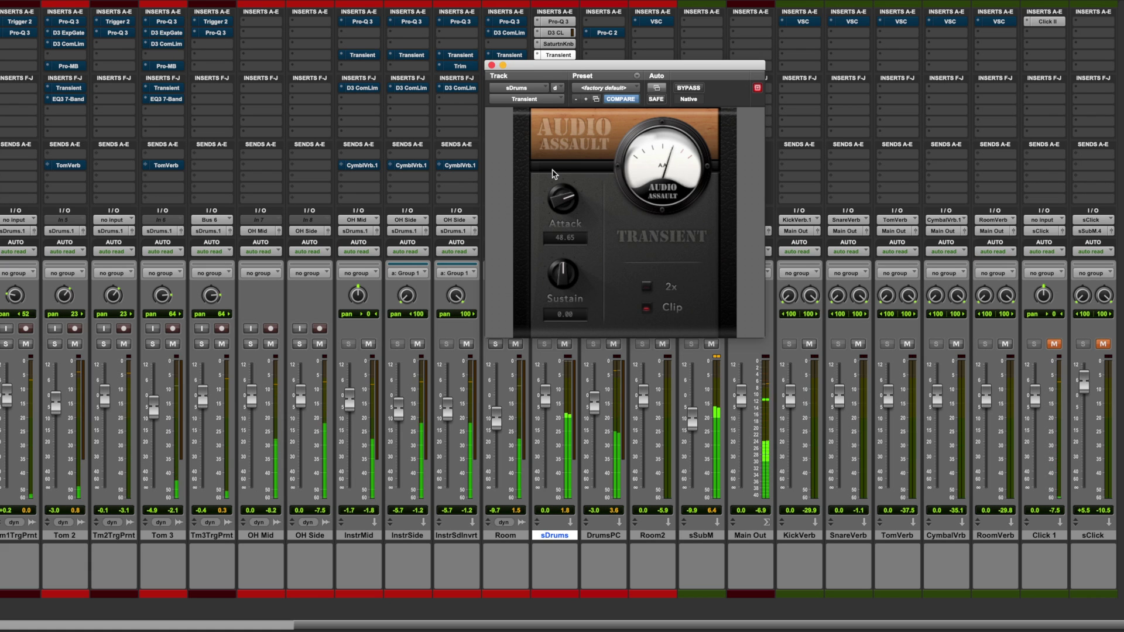
left_click(492, 65)
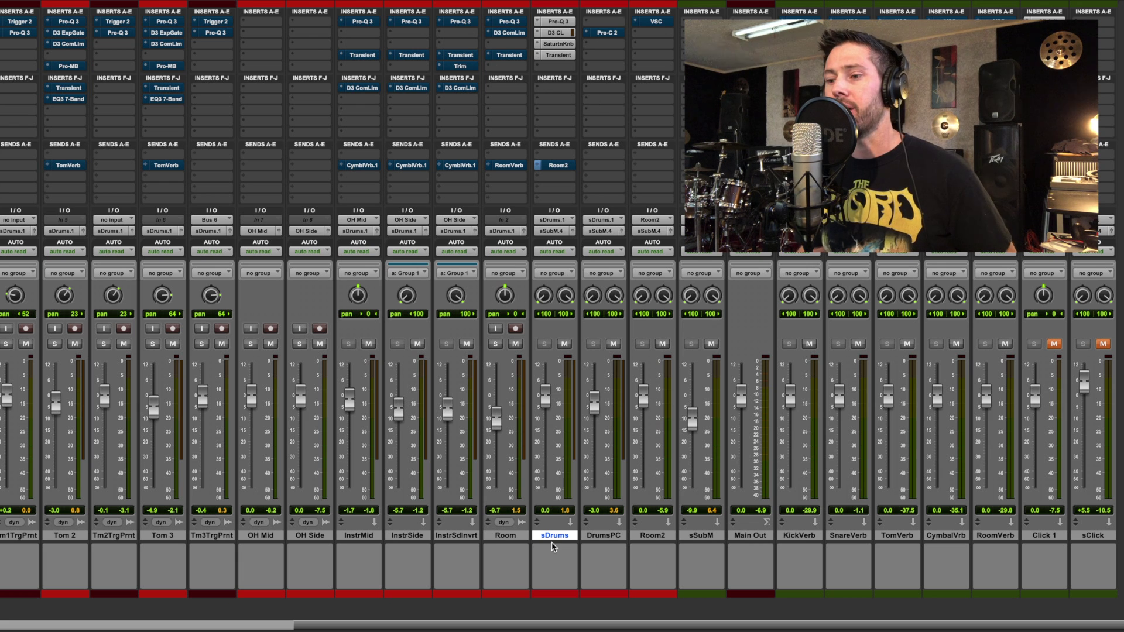
Step: Enable Pro-Q 3 on the InstrMid channel, compare it with the bypassed sound, and leave it active
scroll(534, 522, "left", 3)
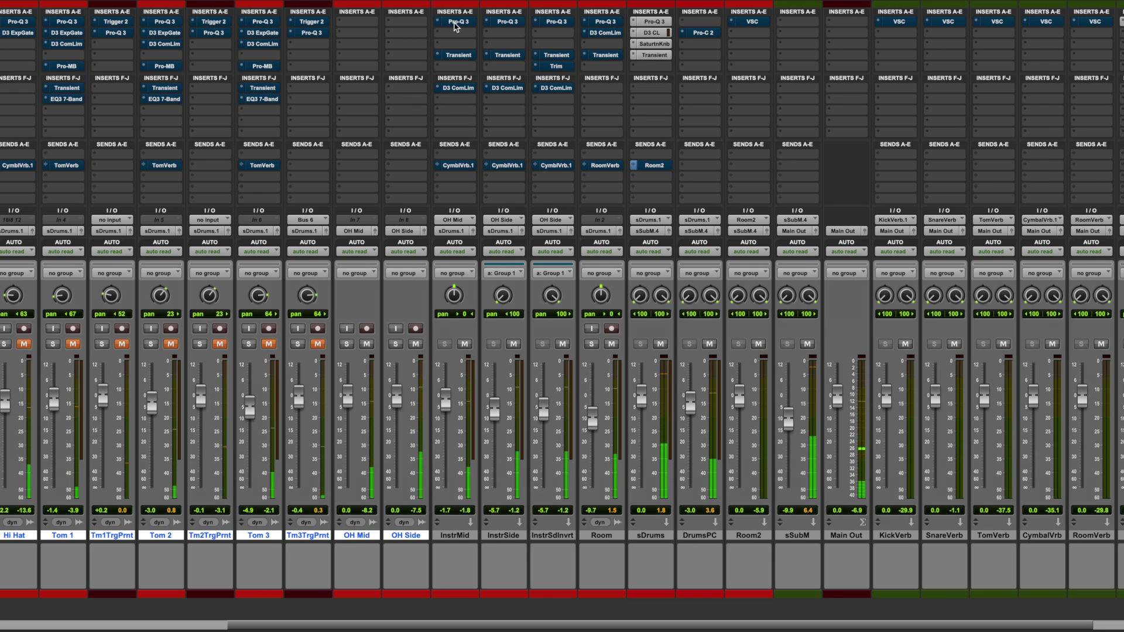
left_click(455, 22)
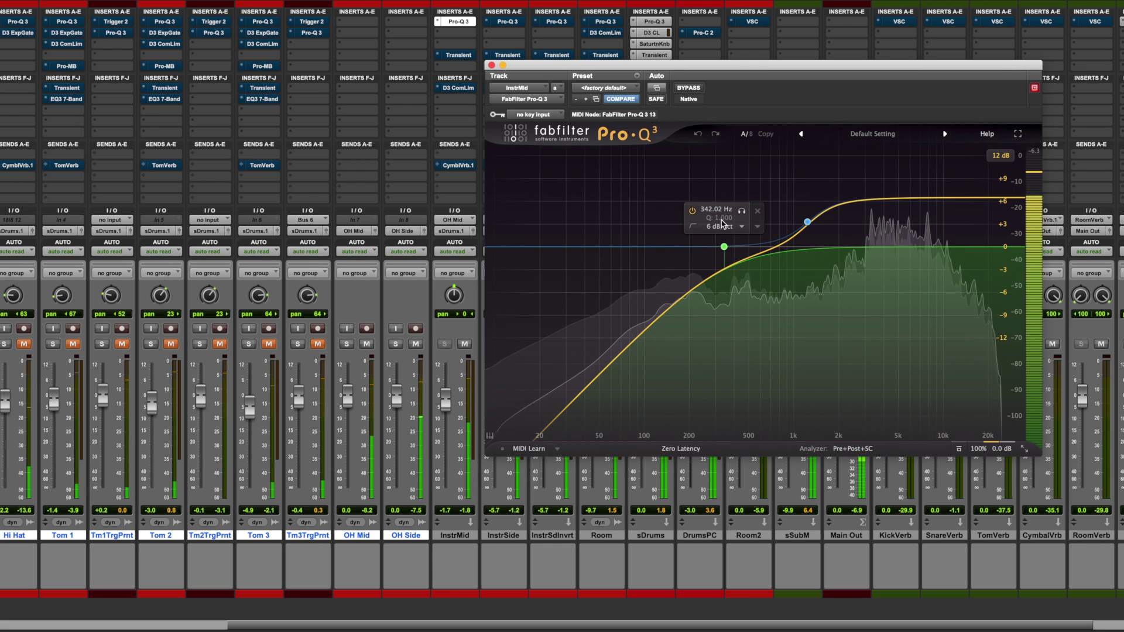
left_click(689, 88)
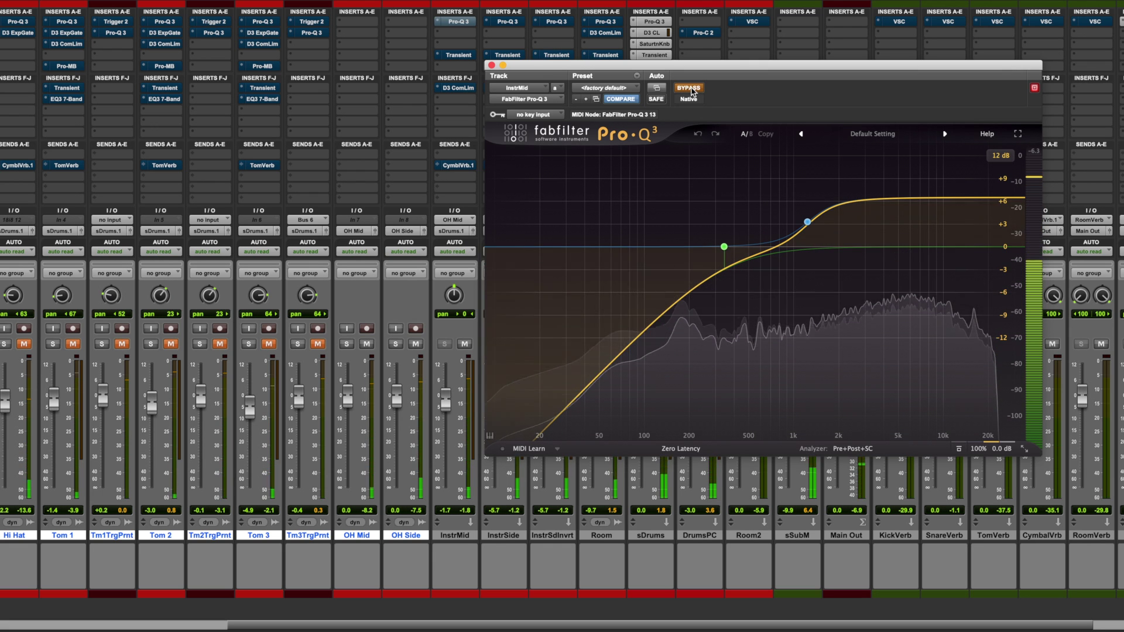
left_click(688, 89)
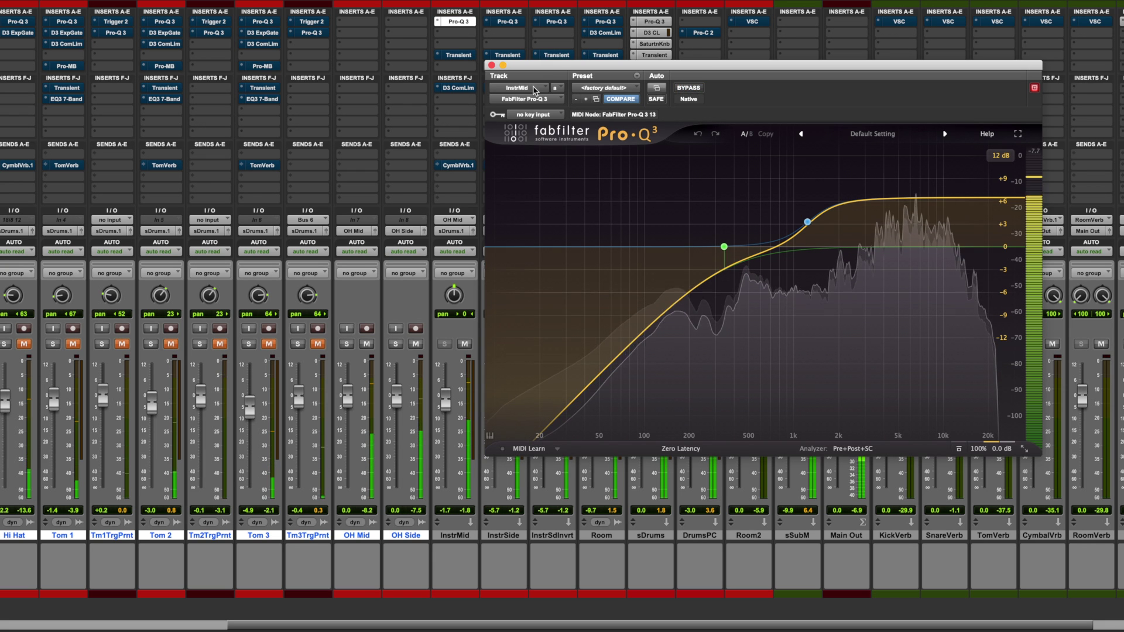
left_click(492, 65)
Step: Take the Transient plug-in on the InstrMid channel out of bypass and close its window
left_click(455, 56)
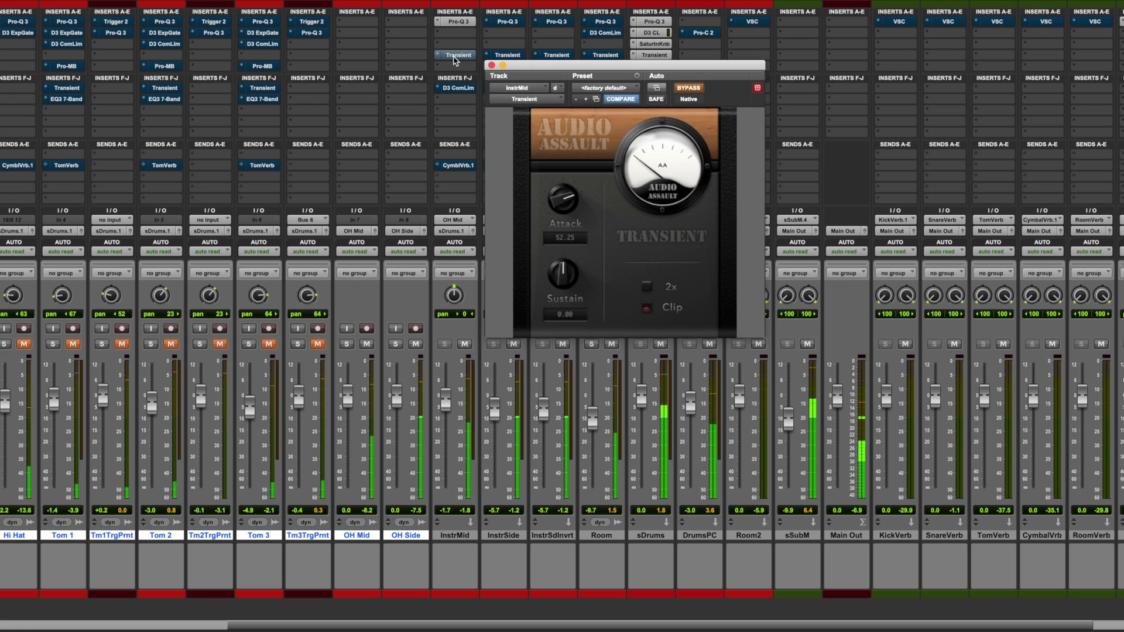
left_click(690, 89)
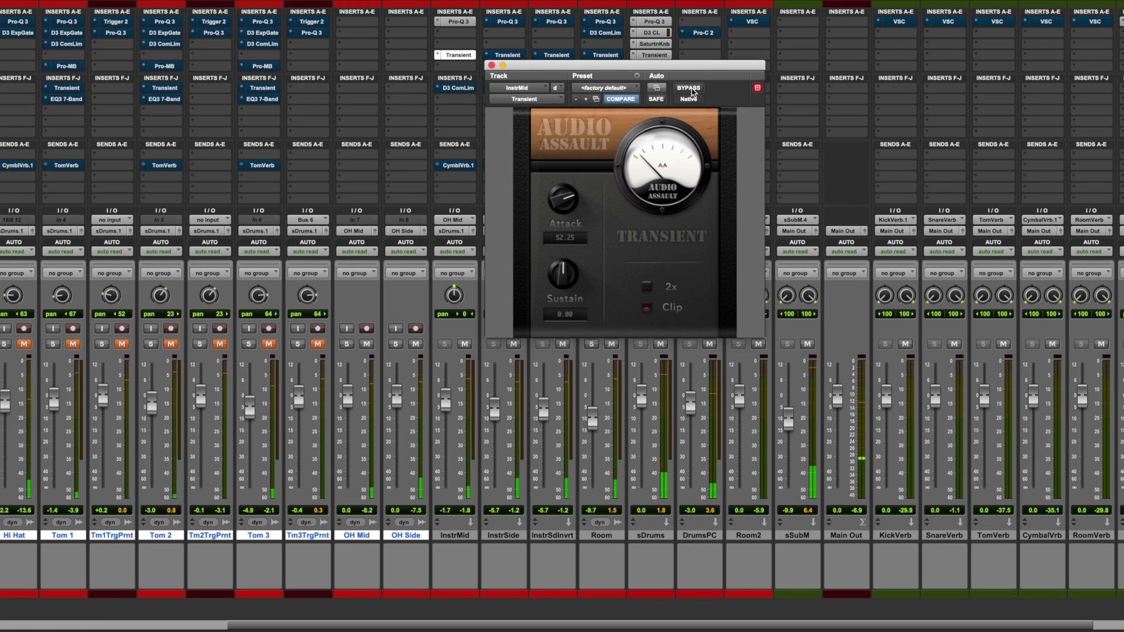
left_click(491, 65)
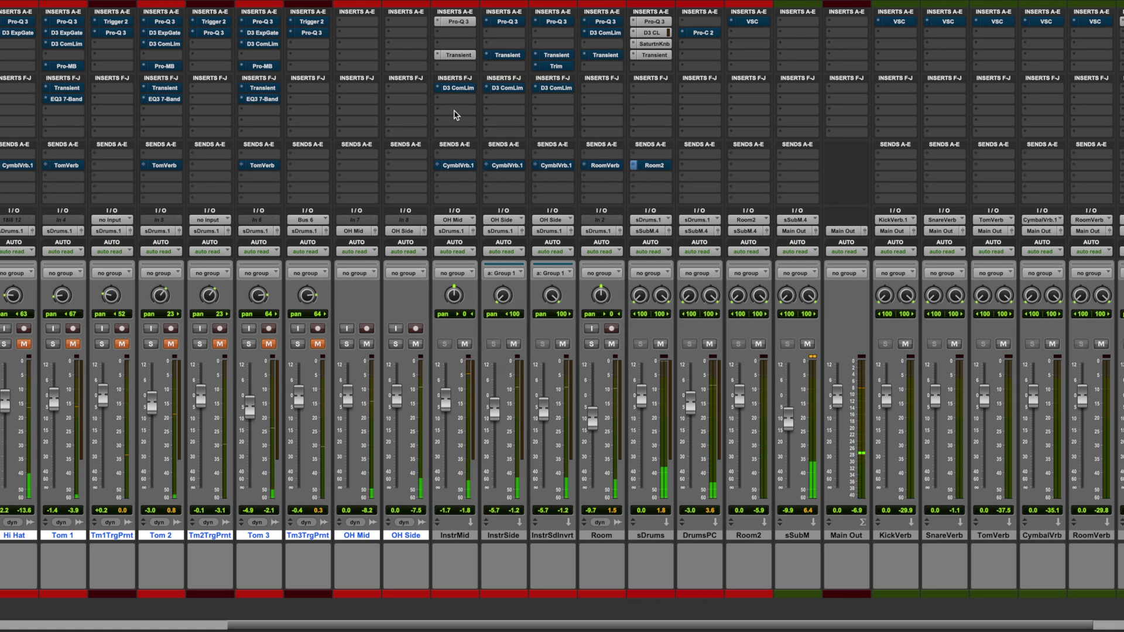
Step: Take the Dyn3 Compressor/Limiter on the InstrMid channel out of bypass and close its window
left_click(457, 88)
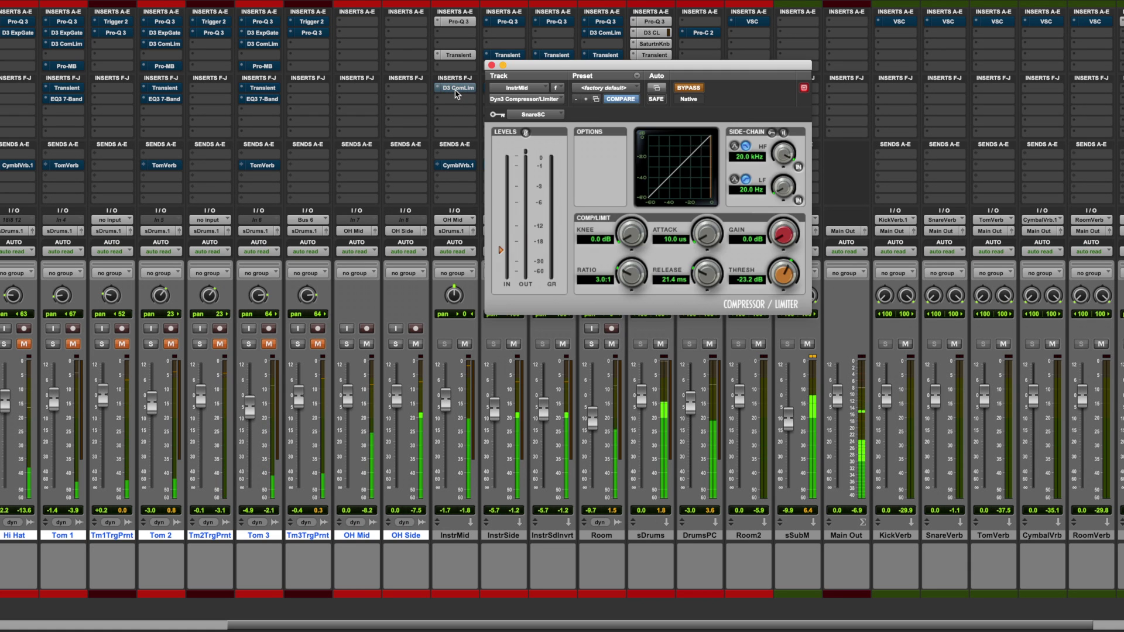
left_click(658, 89)
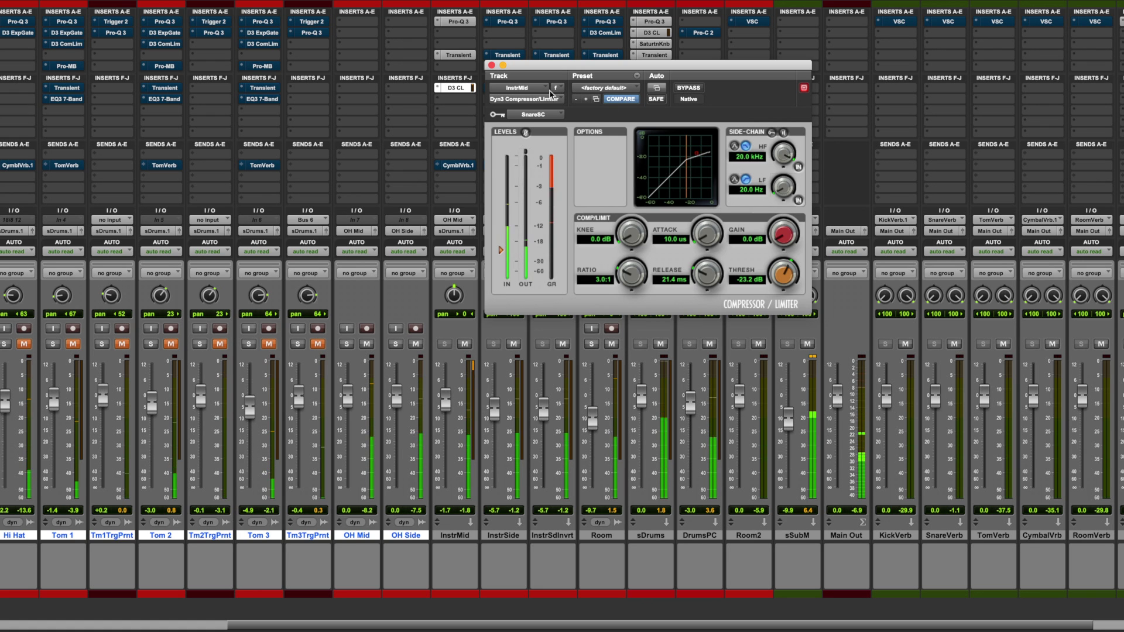
left_click_drag(500, 94, 631, 106)
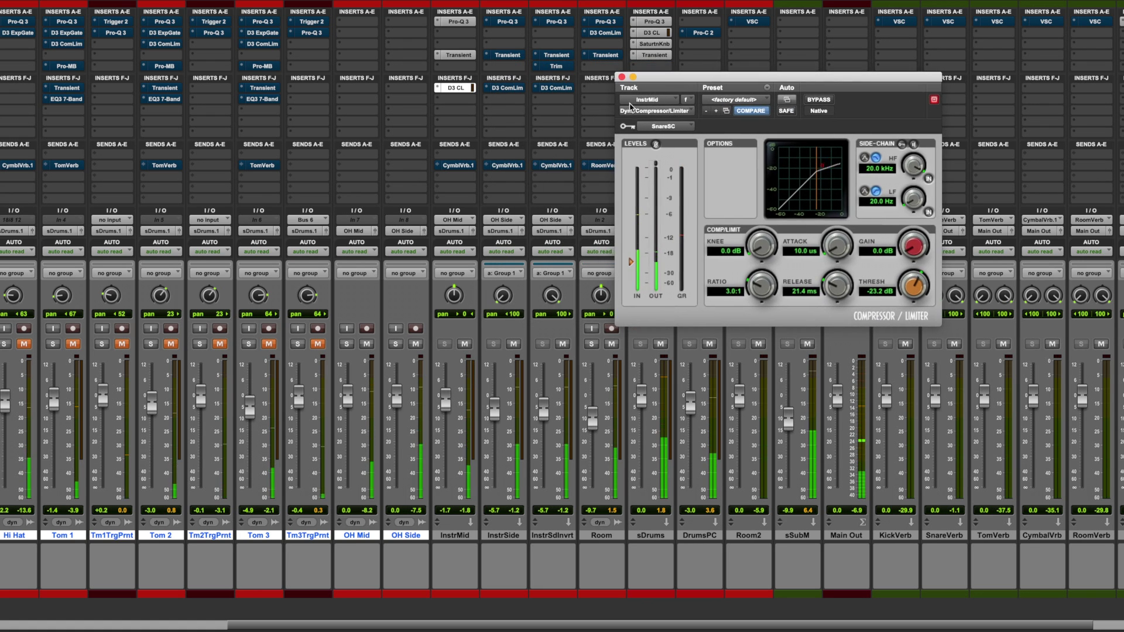
left_click(622, 77)
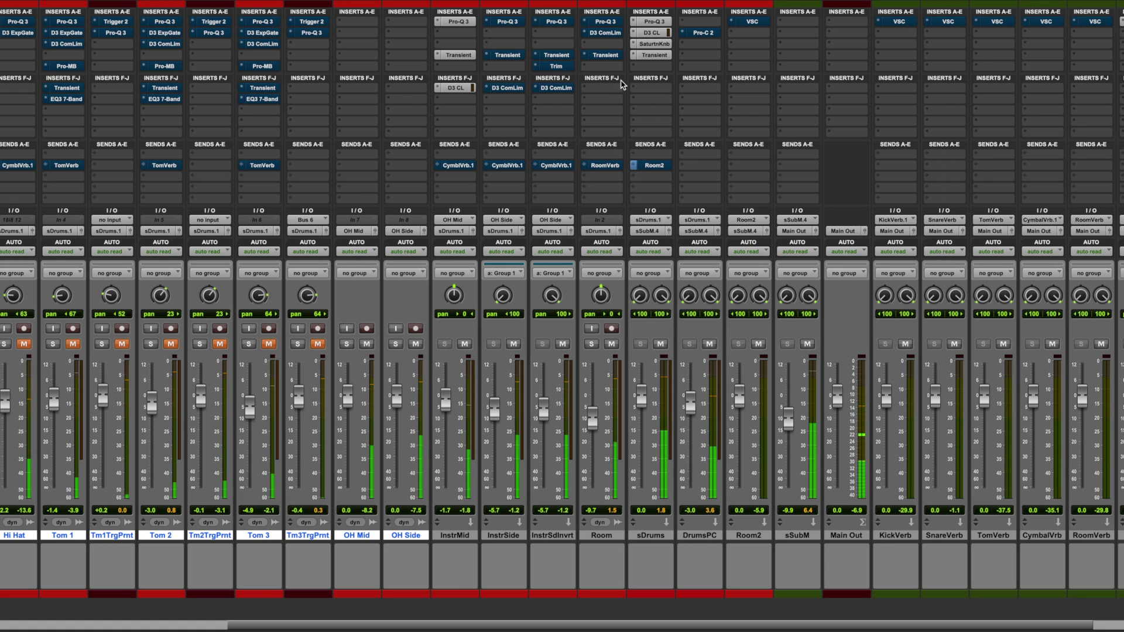
Step: Enable Pro-Q 3 on both the InstrSide and InstrSdInvrt channels and close the plug-in window
left_click(507, 21)
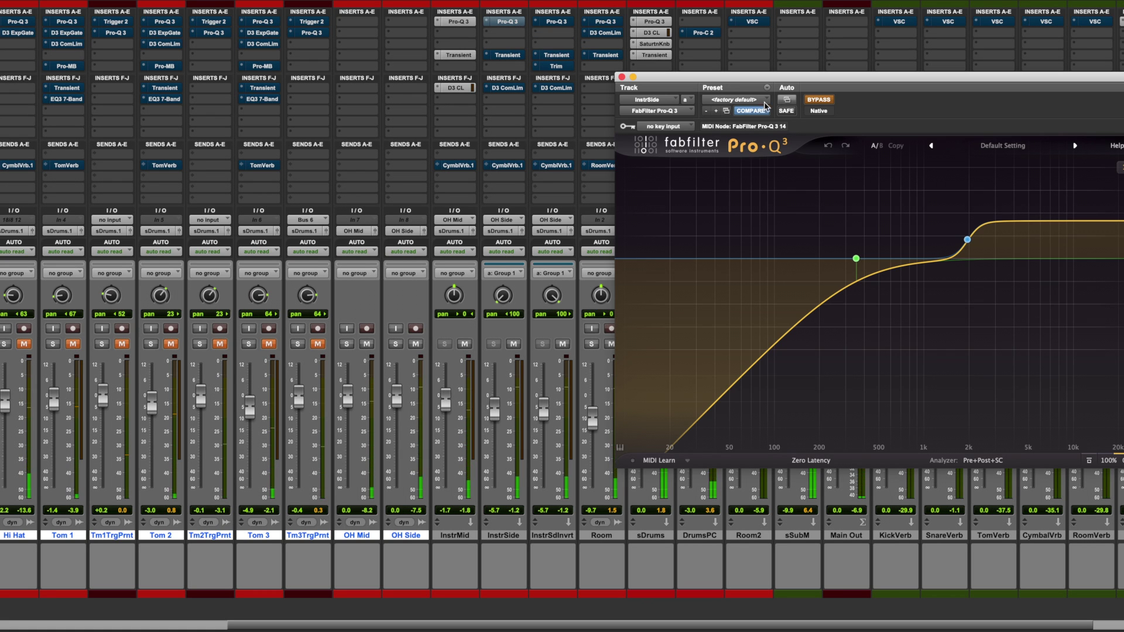
left_click(818, 100)
left_click(561, 23)
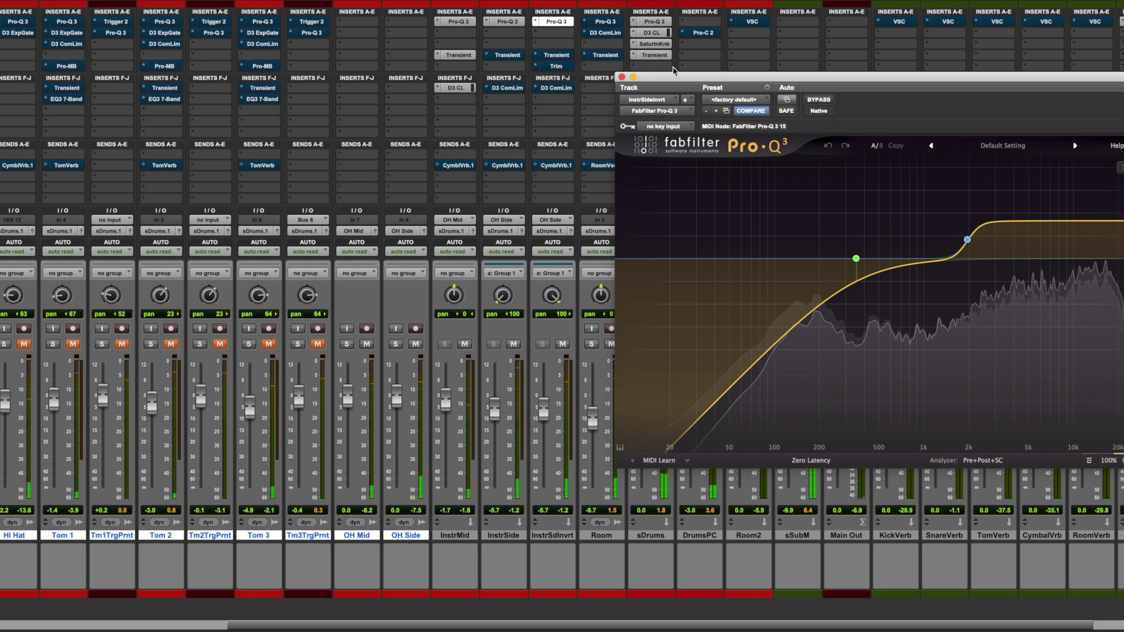
left_click_drag(673, 70, 622, 60)
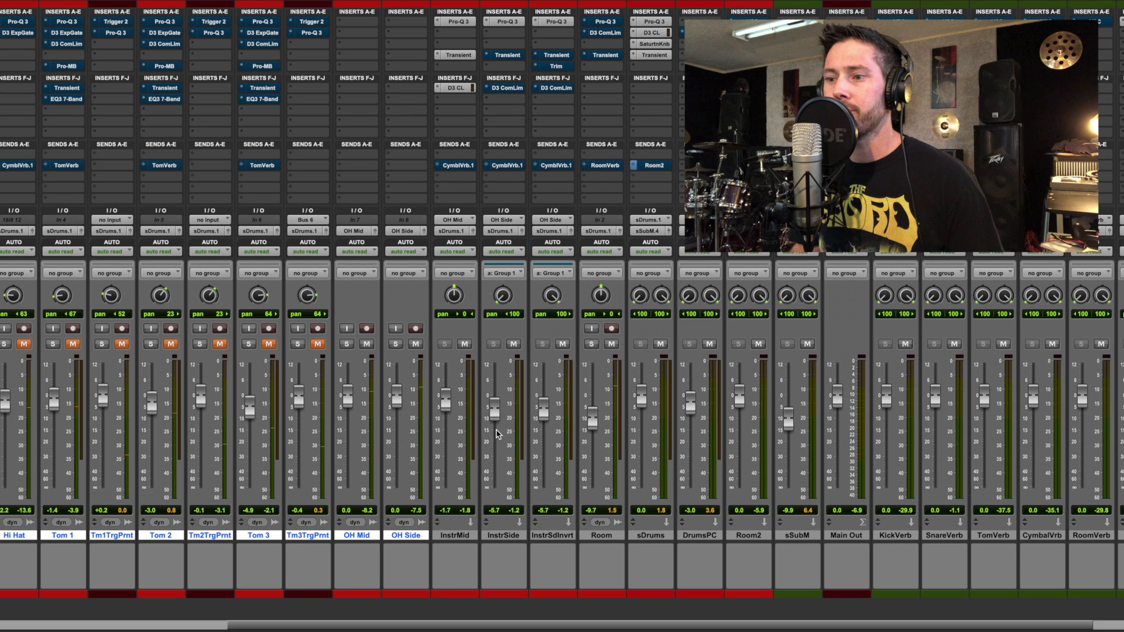
Step: Point out the OH Side source and its two side channels, and lower the grouped InstrSide and InstrSdInvrt faders to -6.5 dB
left_click(503, 536)
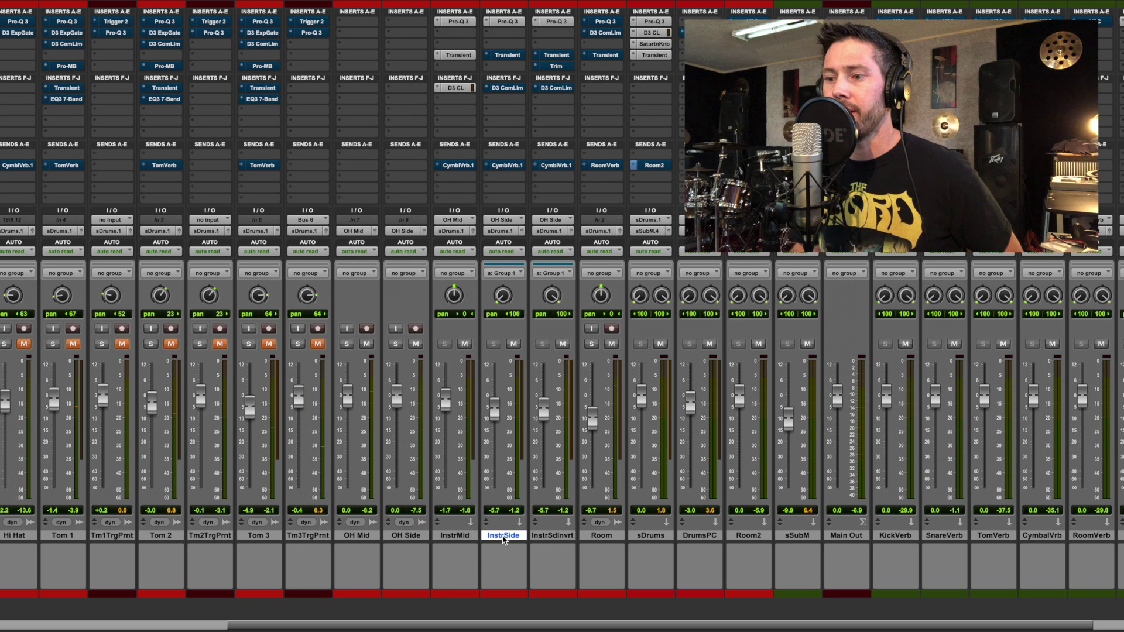
left_click(565, 536, "shift")
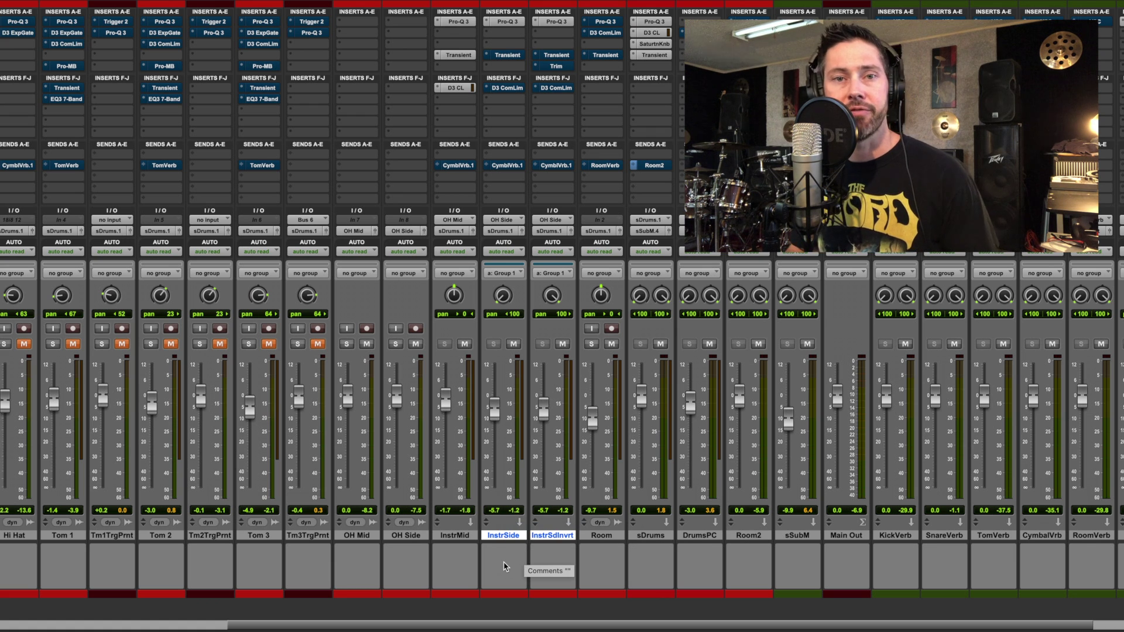
left_click(408, 535)
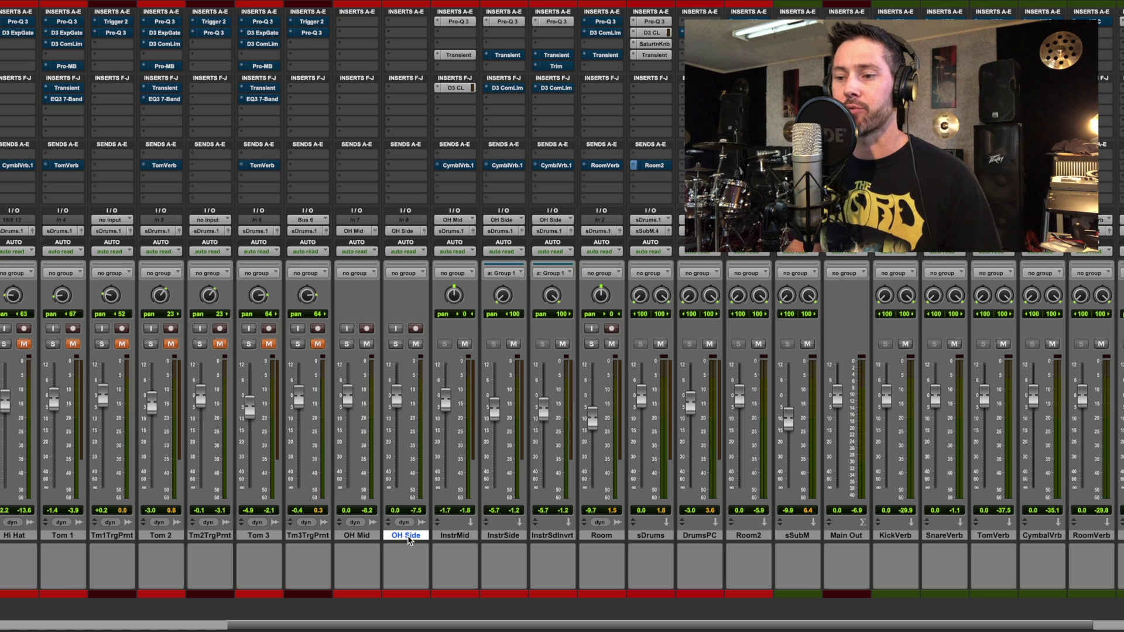
left_click(507, 537)
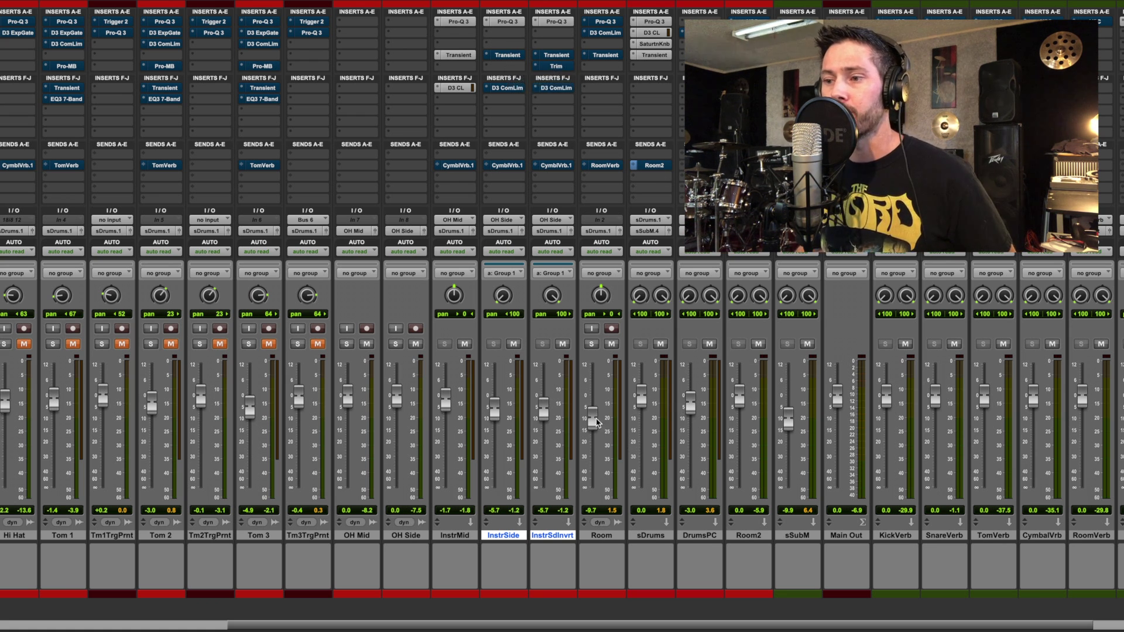
left_click_drag(544, 418, 544, 430)
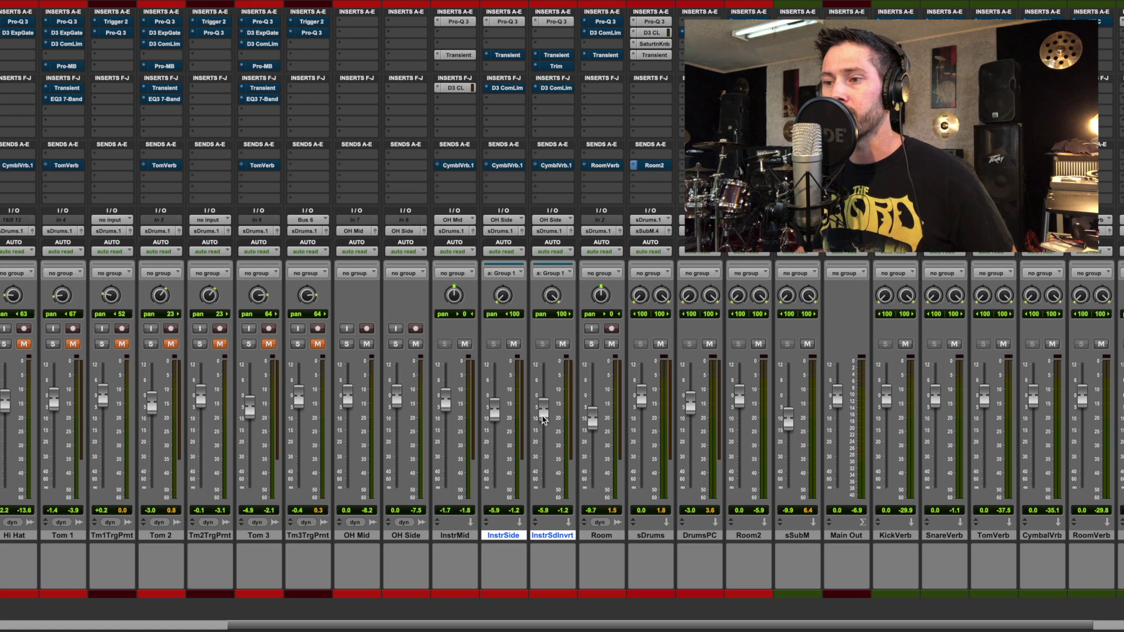
Step: Start playback and take the Transient plug-ins on the InstrSdInvrt and InstrSide channels out of bypass
key("space")
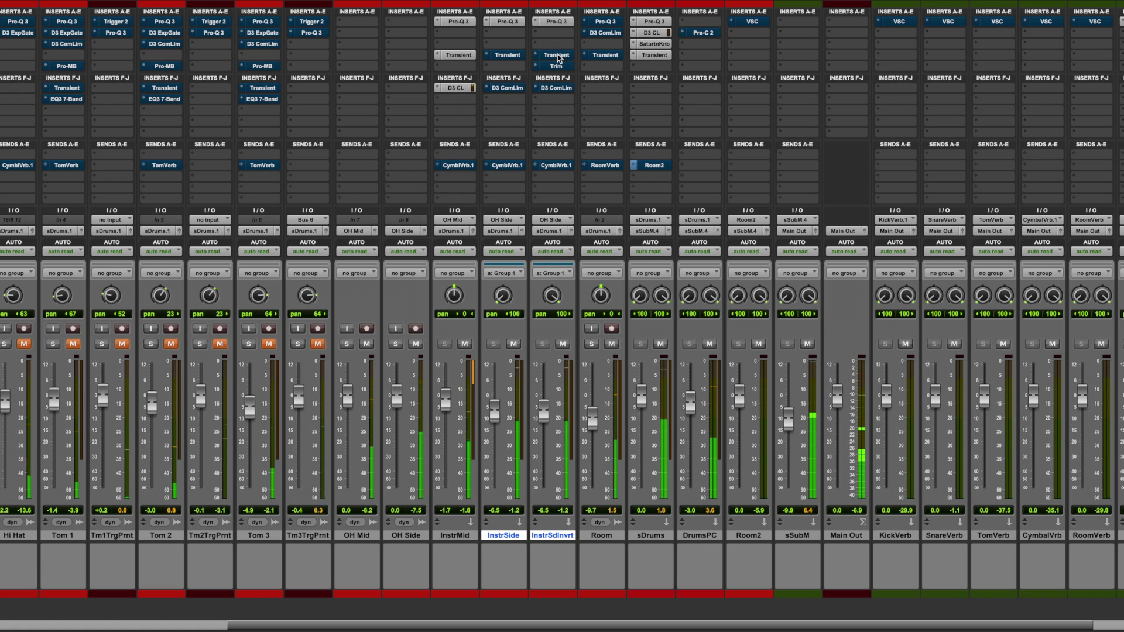
left_click(556, 55)
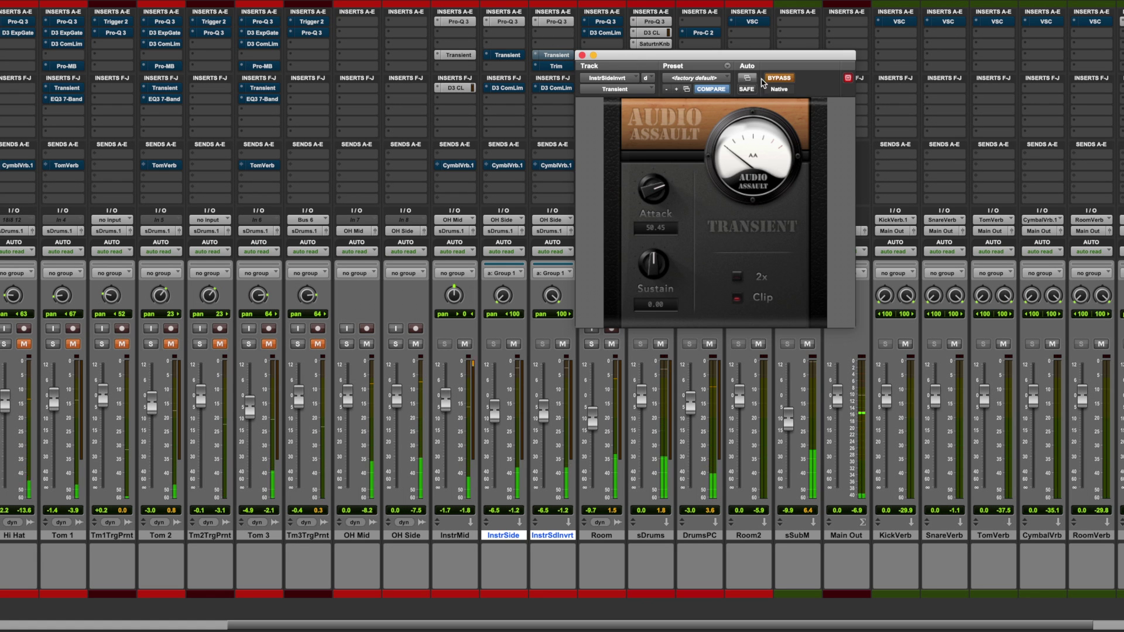
left_click(768, 80)
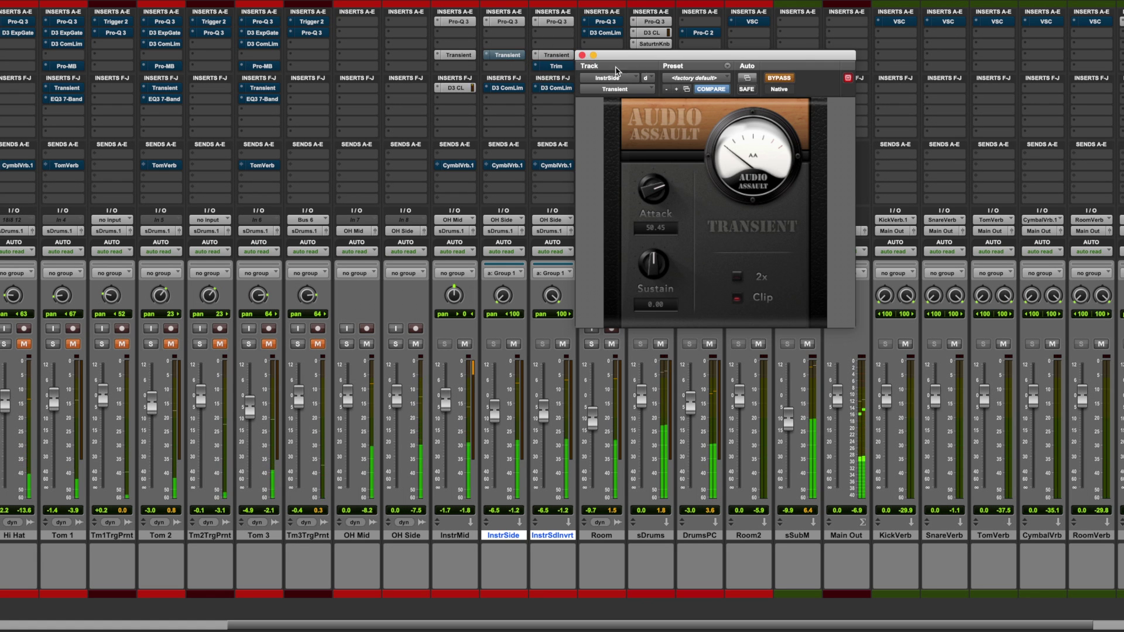
left_click(778, 78)
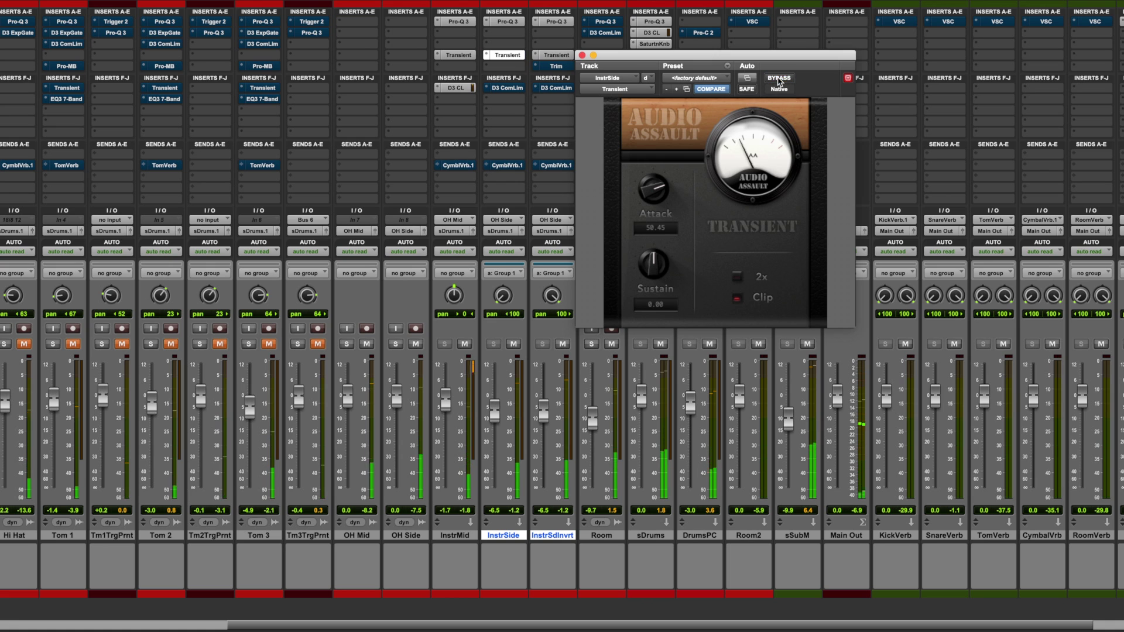
left_click(582, 55)
Step: Take the Trim plug-in on the InstrSdInvrt channel out of bypass and close its window
left_click(556, 66)
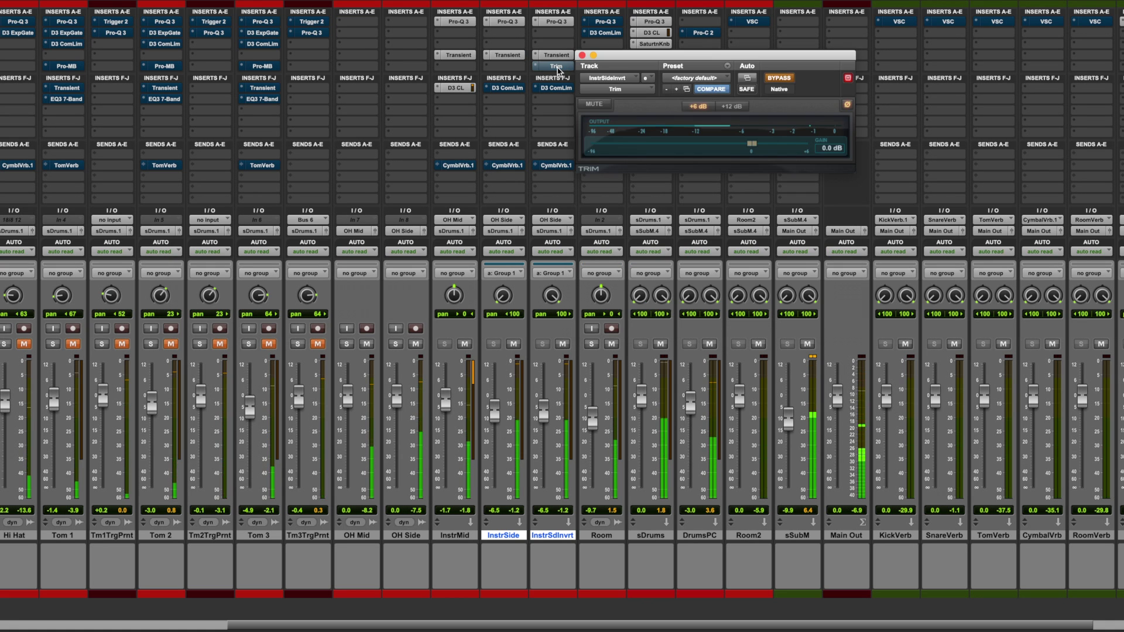
left_click(559, 65, "super")
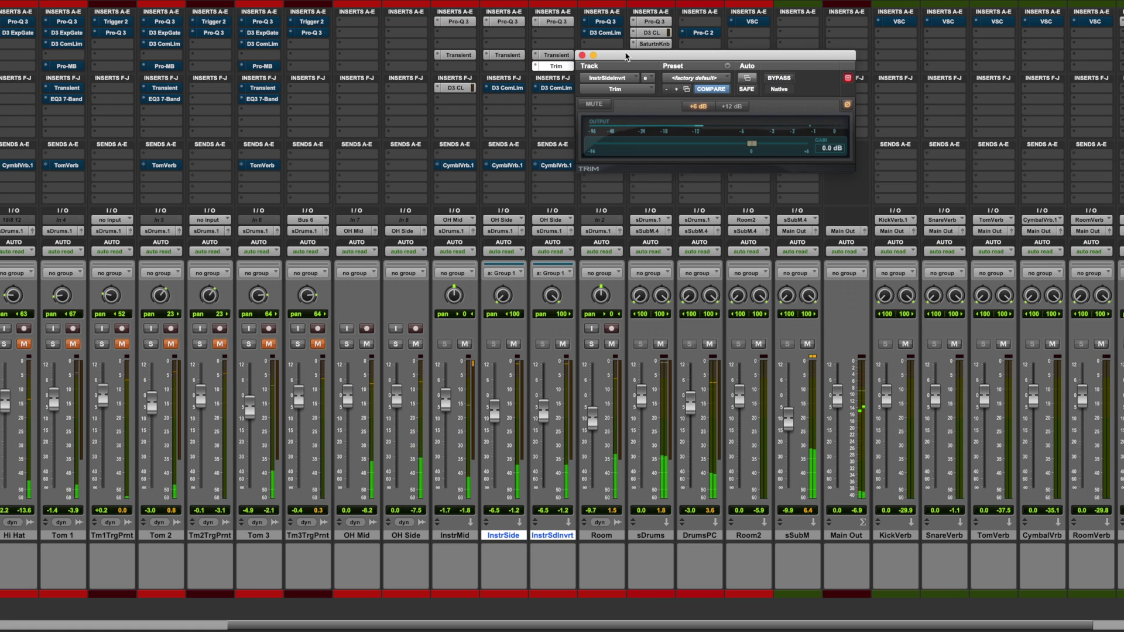
left_click(582, 55)
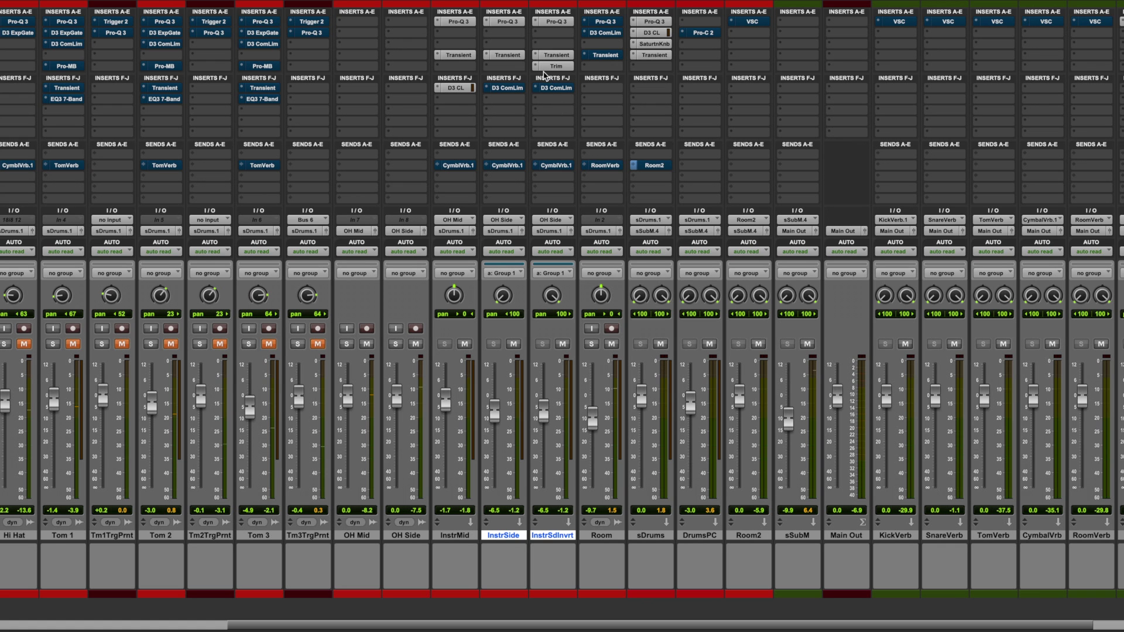
Step: Inspect the InstrSdInvrt channel's Trim plug-in and compare playback with it bypassed and active, leaving it active
scroll(544, 75, "left", 2)
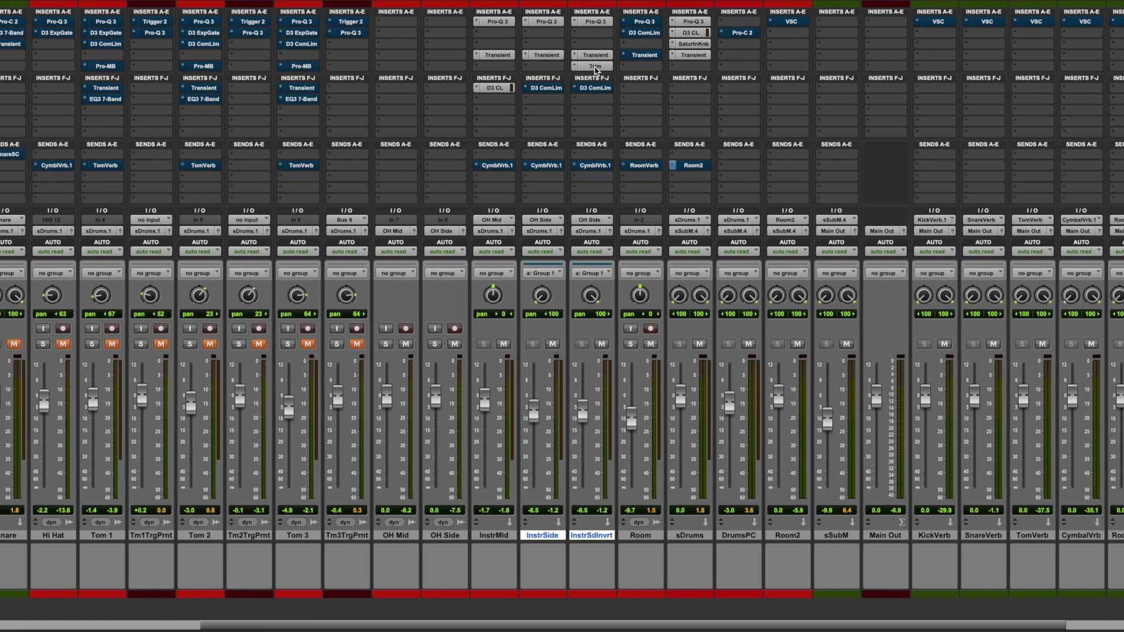
left_click(595, 67)
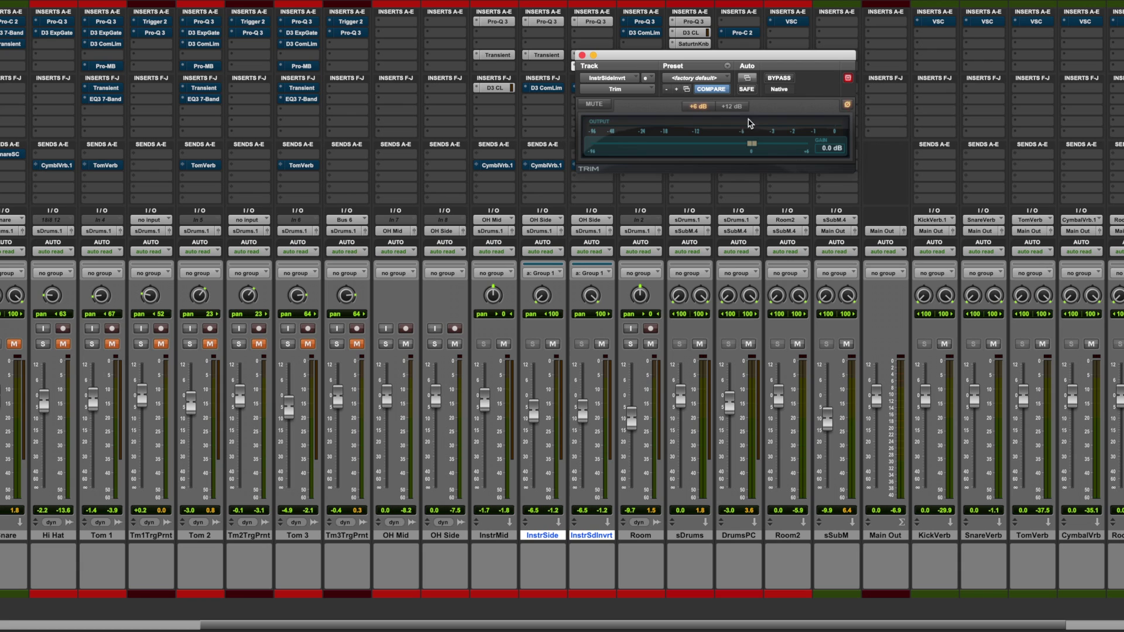
left_click(591, 56)
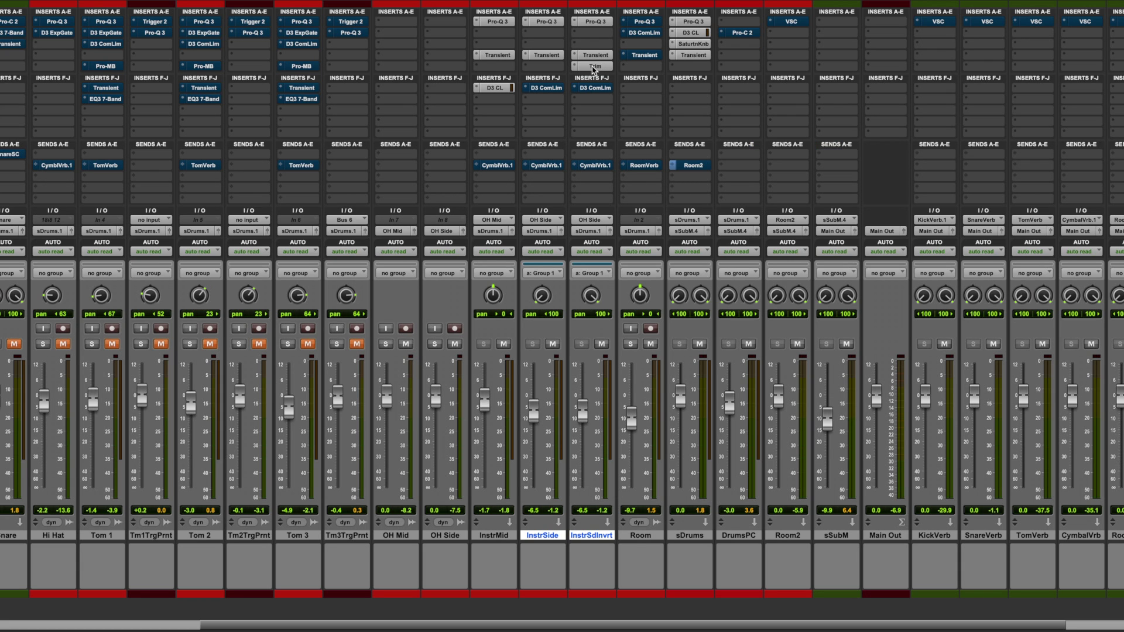
key("space")
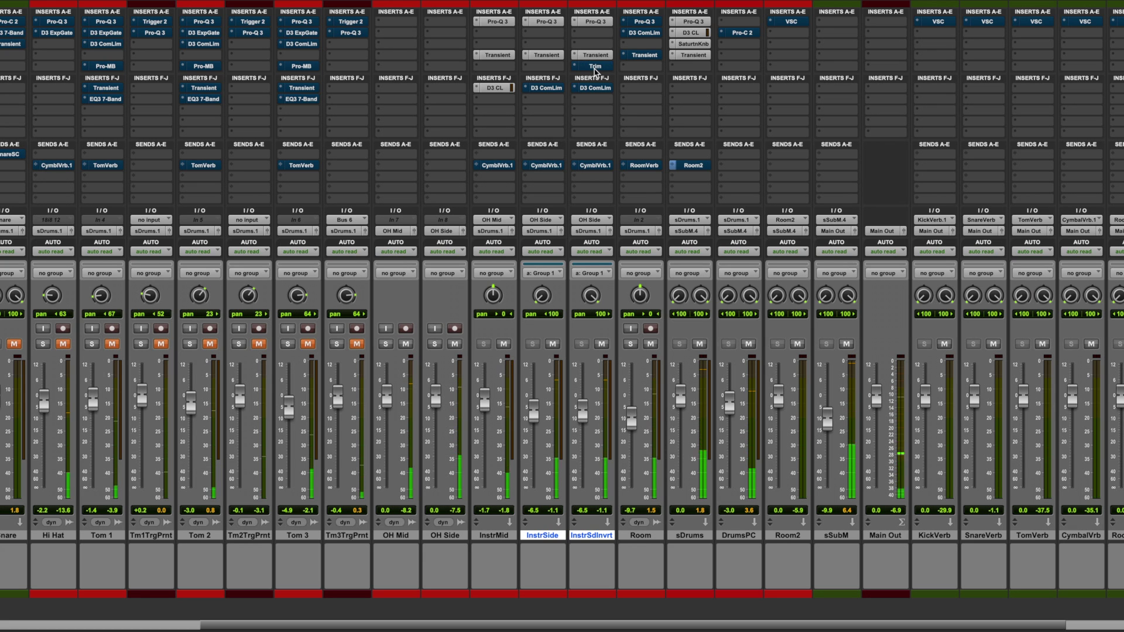
left_click(595, 66, "super")
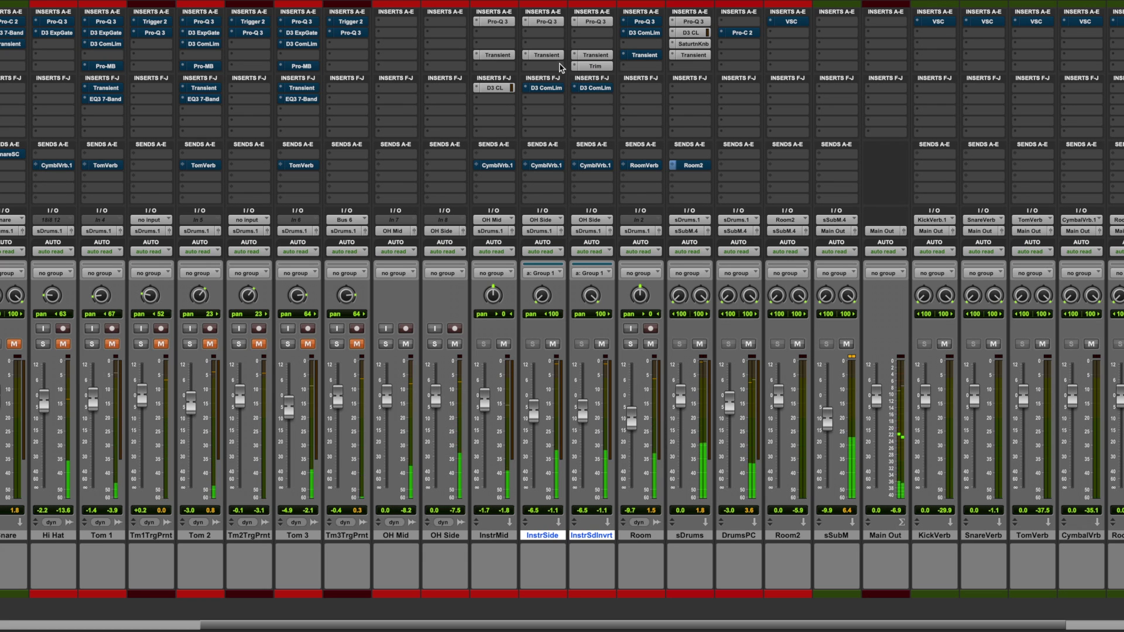
Step: Take the Dyn3 Compressor/Limiter out of bypass on both the InstrSide and InstrSdInvrt channels and close its windows
left_click(546, 88)
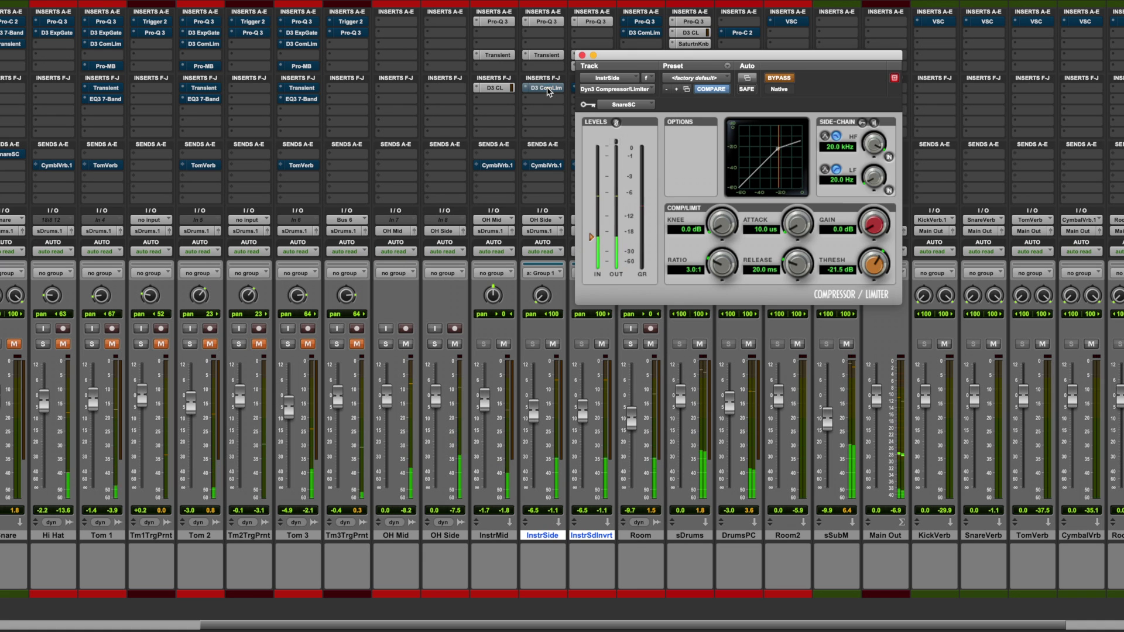
left_click(779, 78)
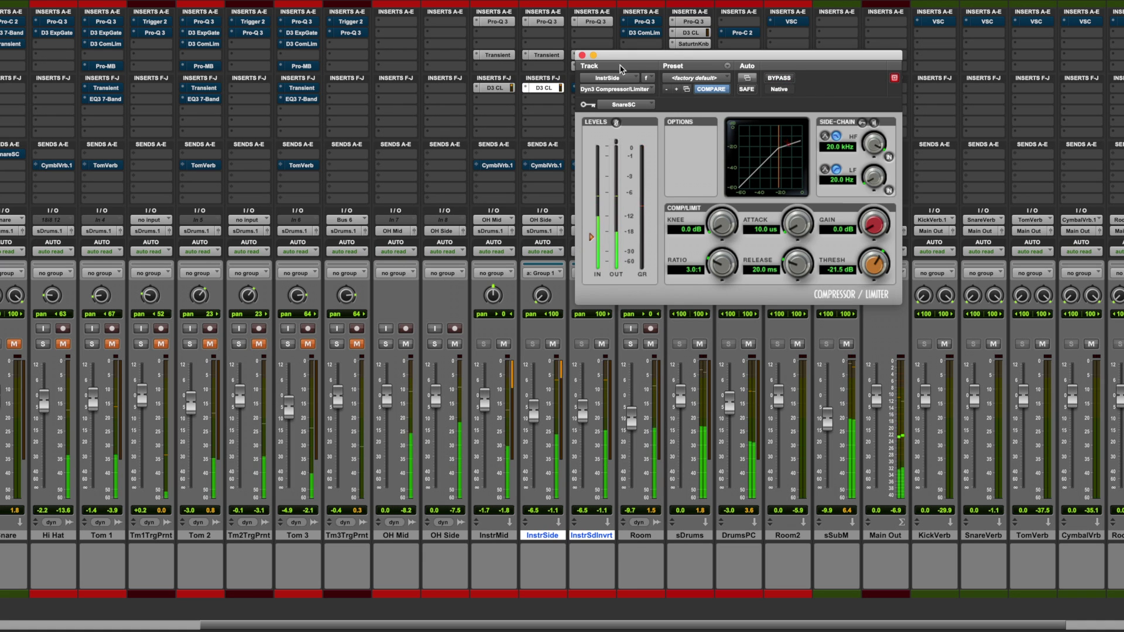
left_click(582, 55)
left_click(593, 88)
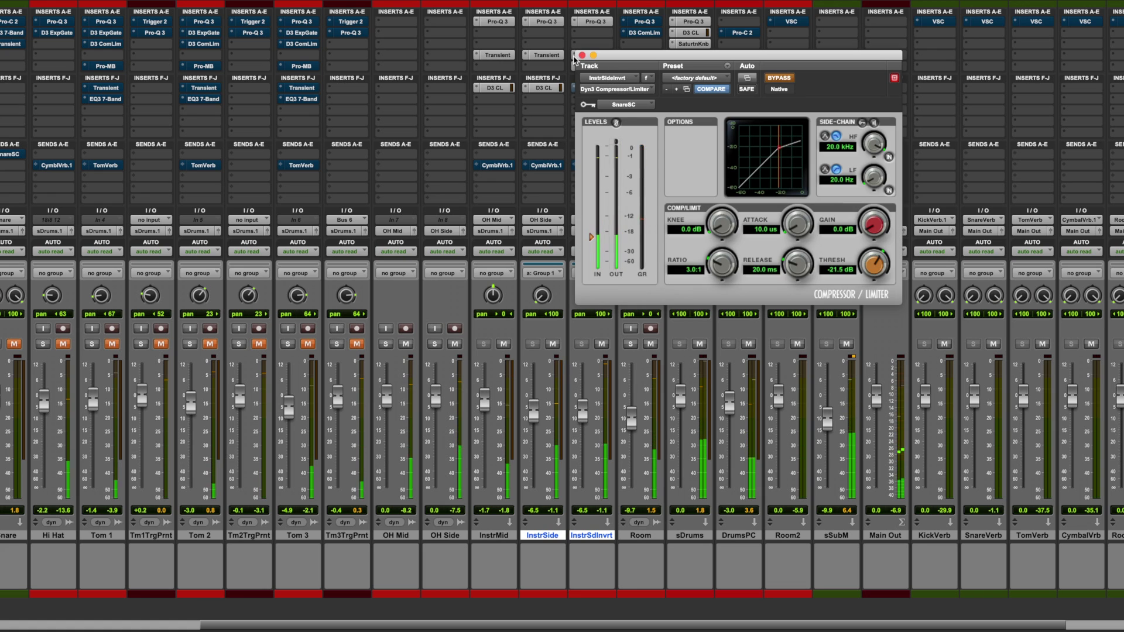
left_click(780, 78)
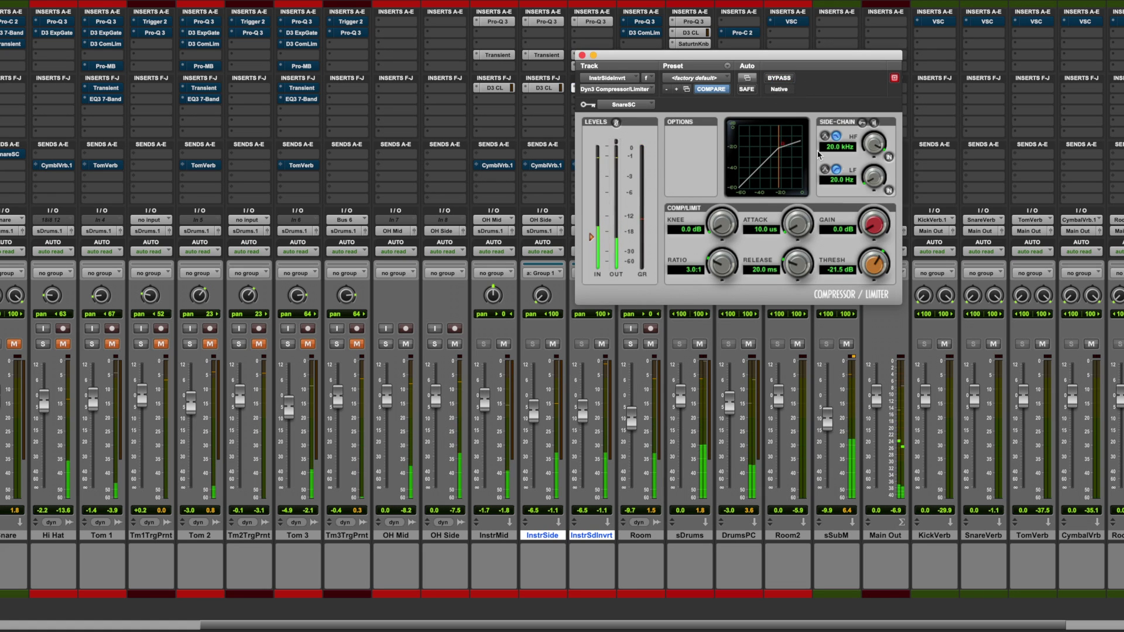
left_click(582, 55)
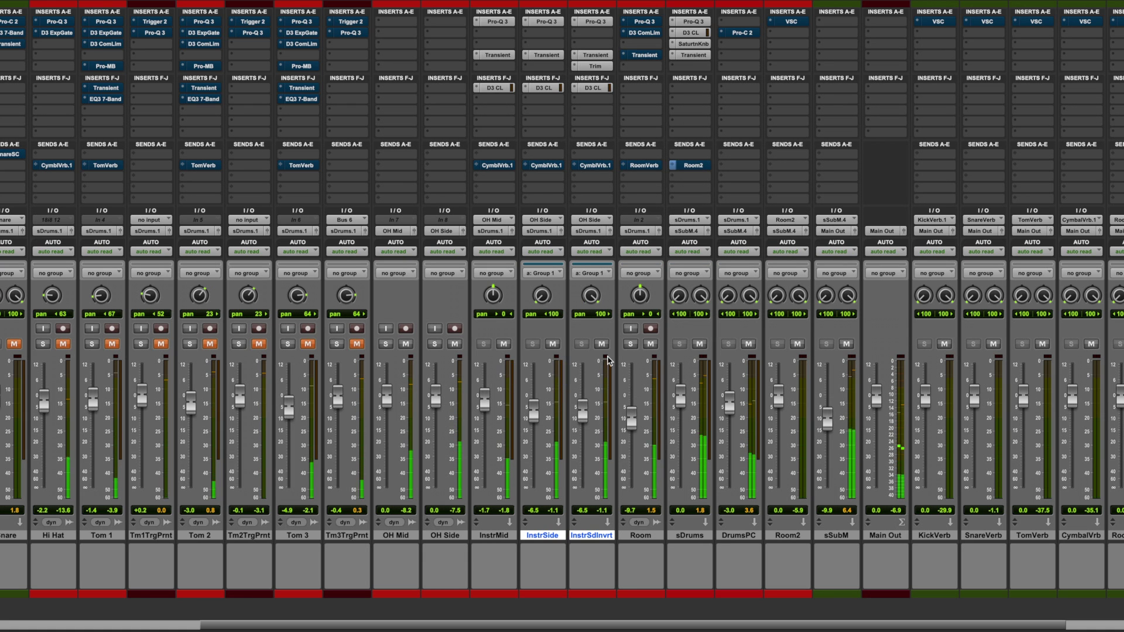
Step: Pause and resume playback of the drum mix, and select the Room channel
key("space")
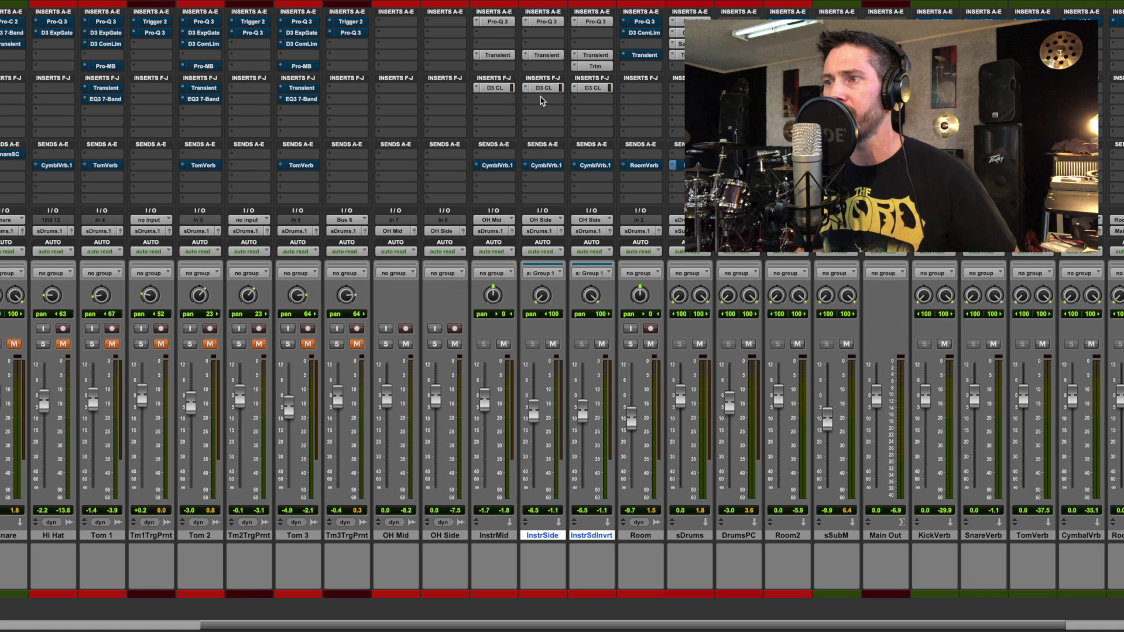
key("space")
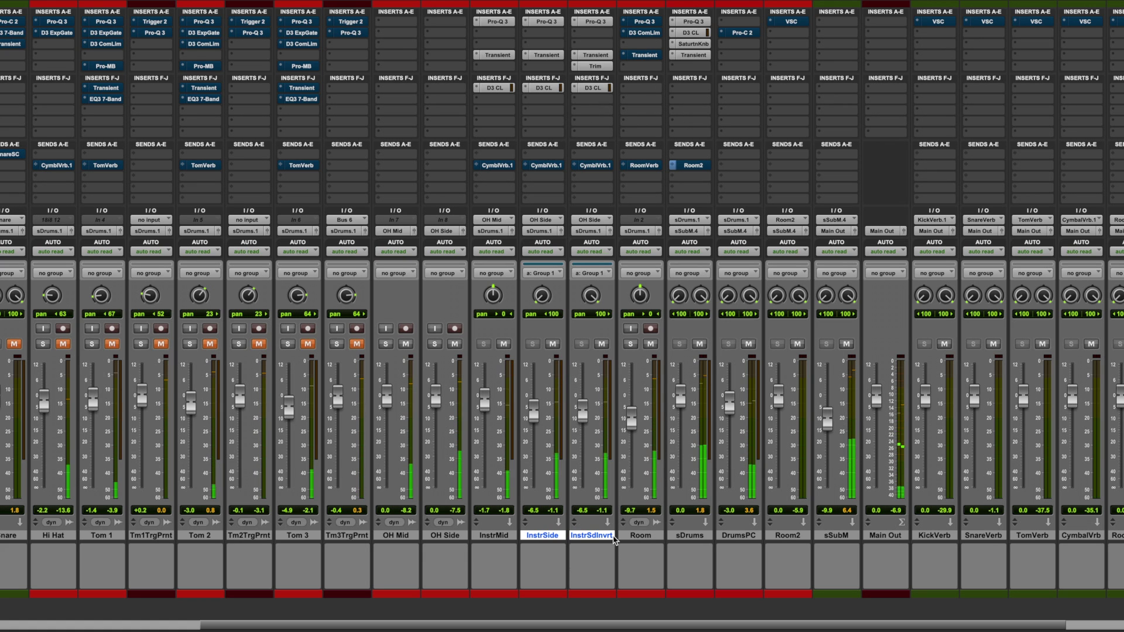
left_click(632, 537)
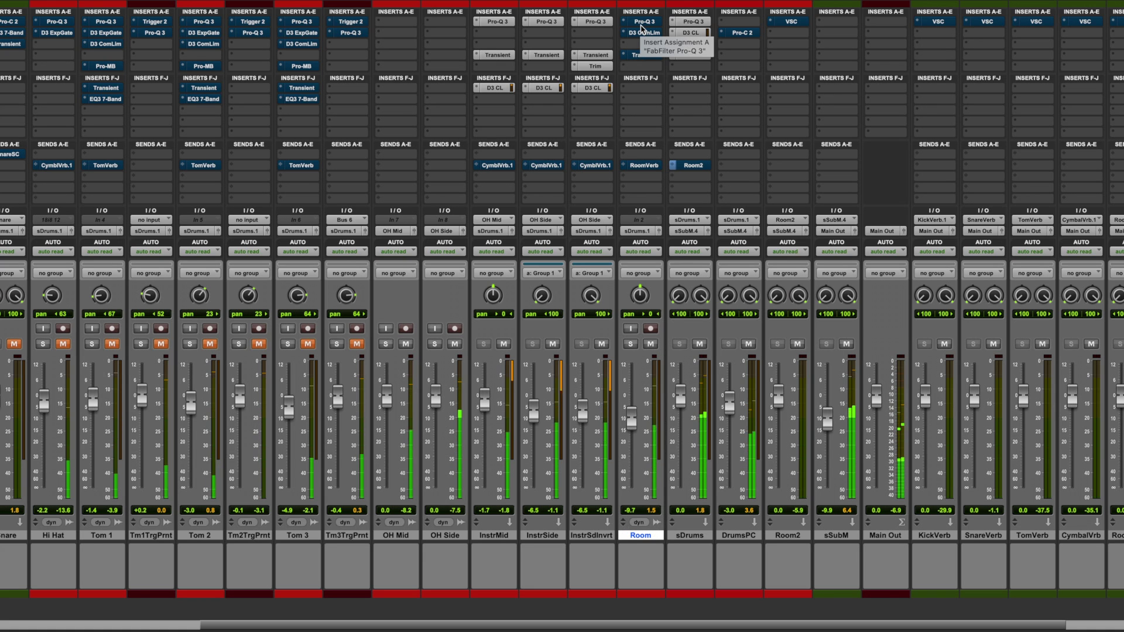
Step: Take the Pro-Q 3 on the Room channel out of bypass and close its window
left_click(642, 25)
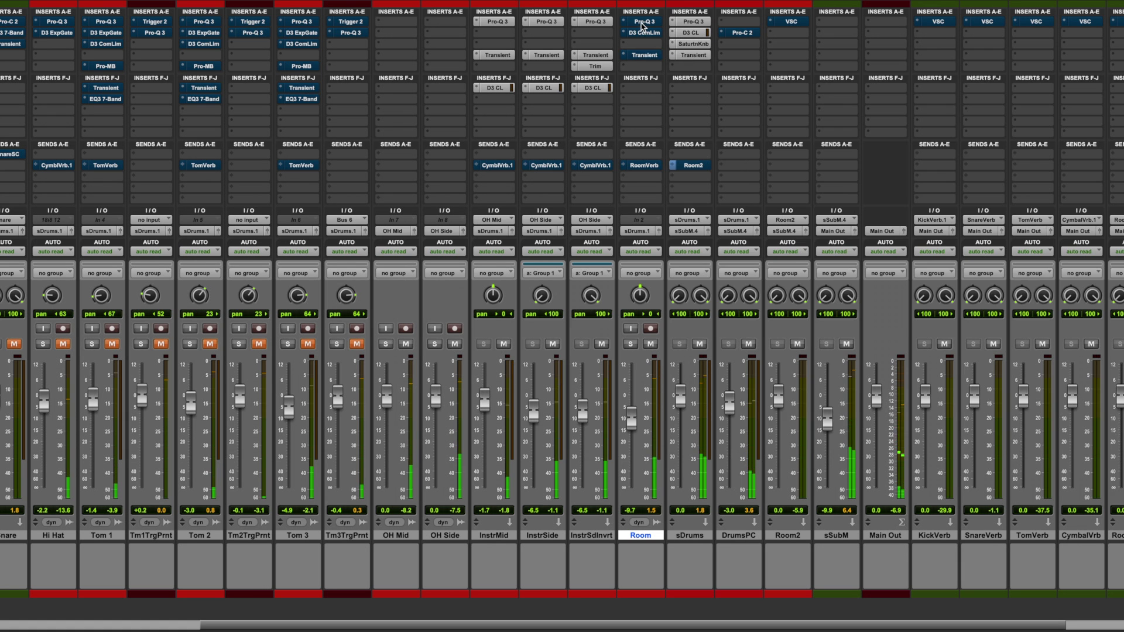
left_click(782, 79)
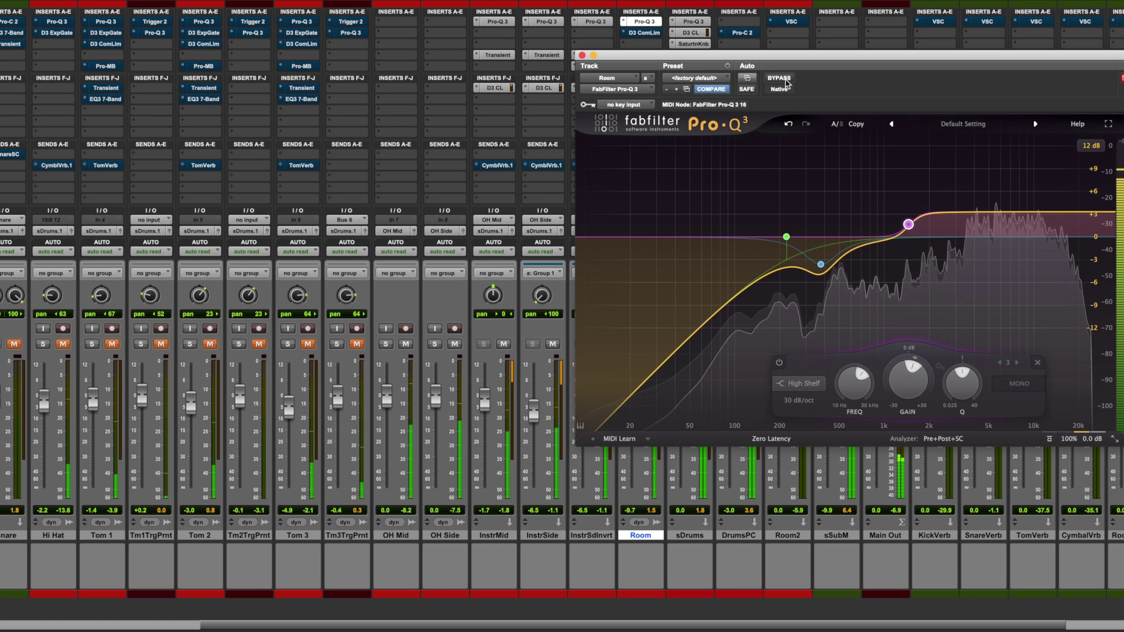
left_click(582, 55)
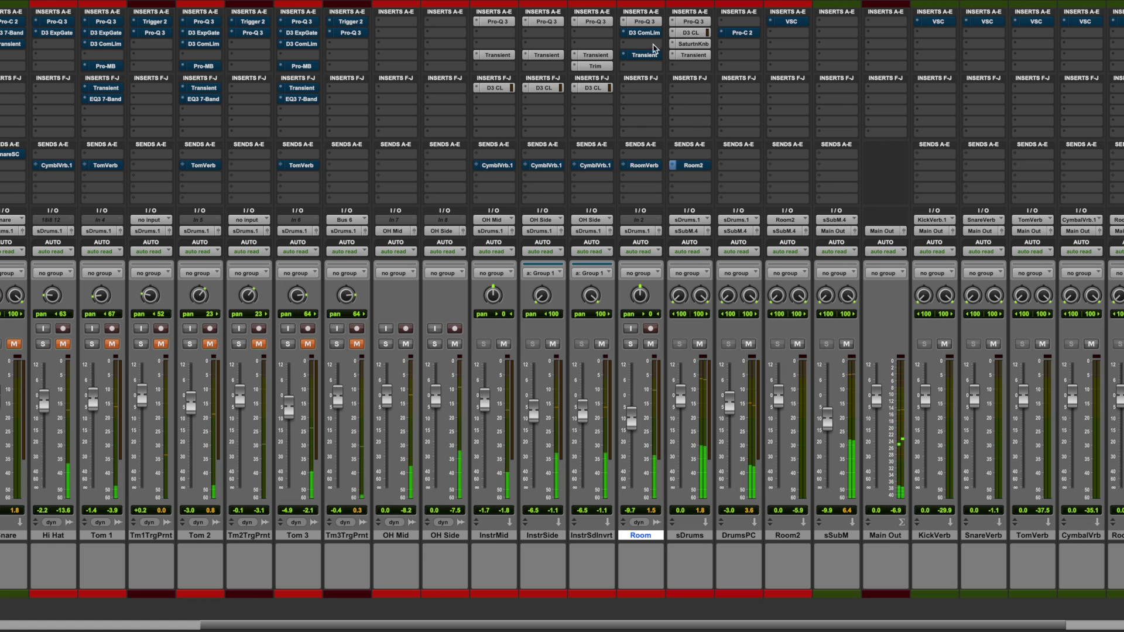
Step: Take the Room channel's Dyn3 Compressor/Limiter out of bypass, resume playback to hear it, and close its window
left_click(641, 34)
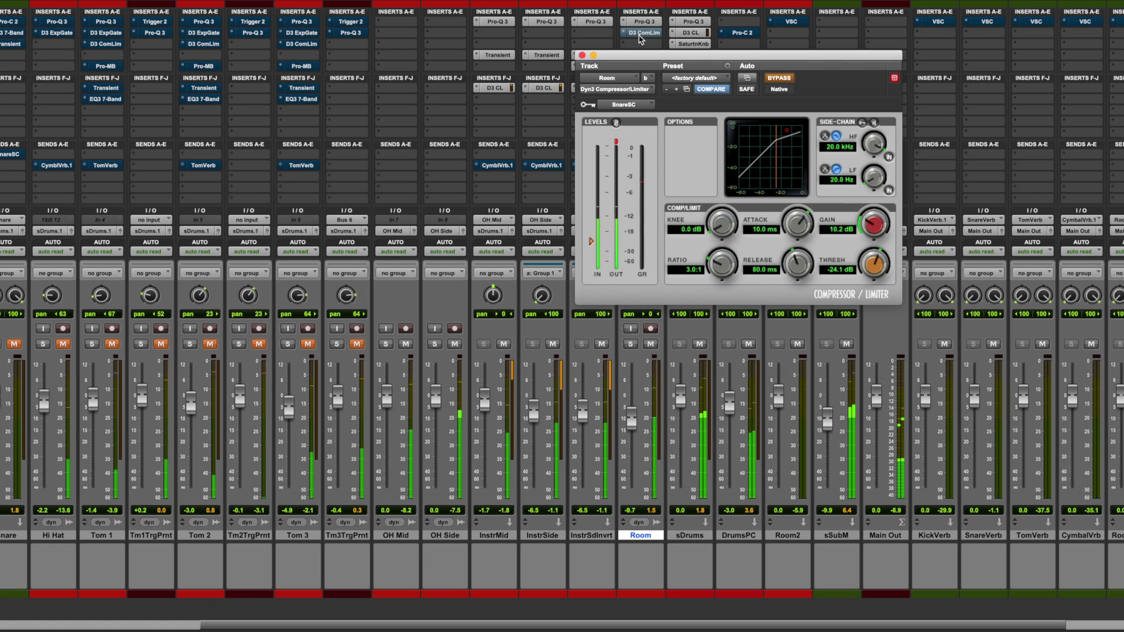
left_click(778, 78)
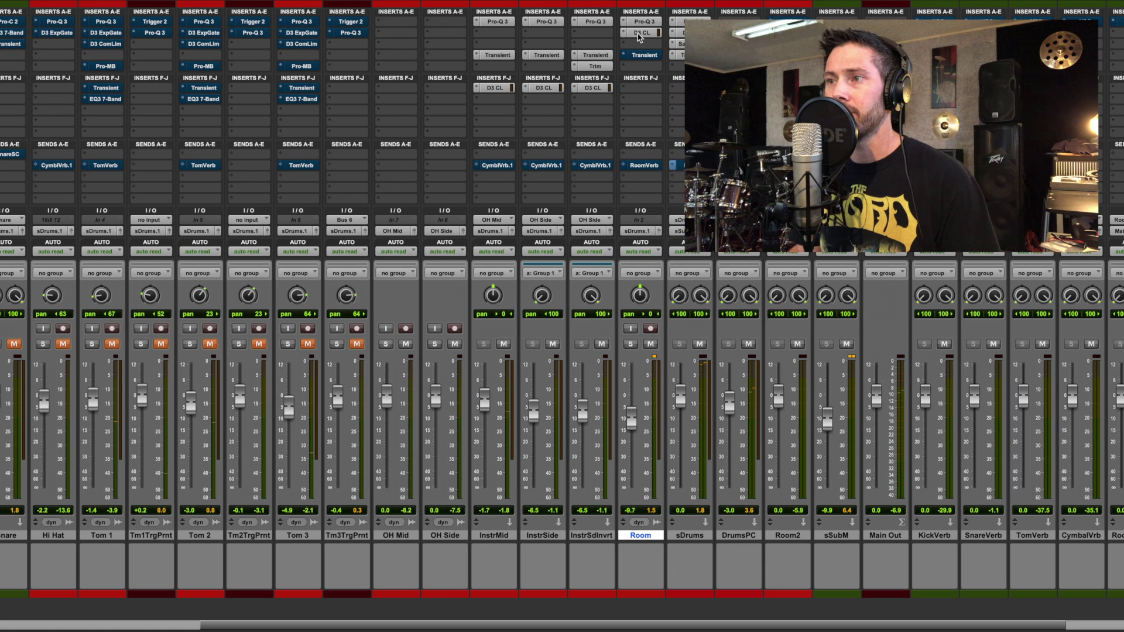
left_click_drag(632, 55, 257, 69)
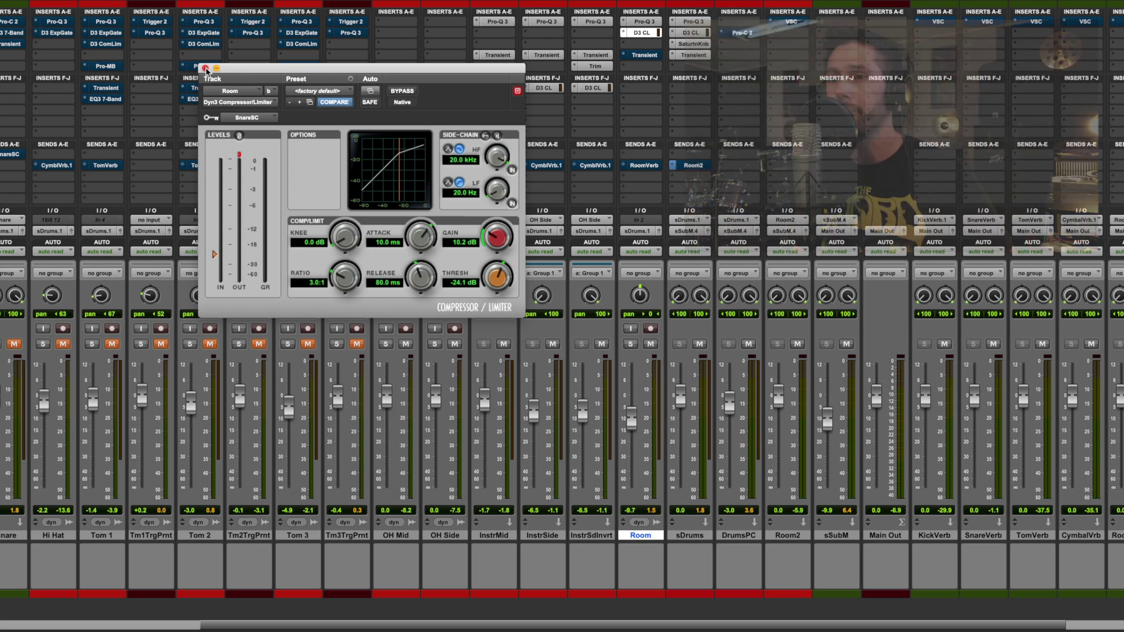
key("space")
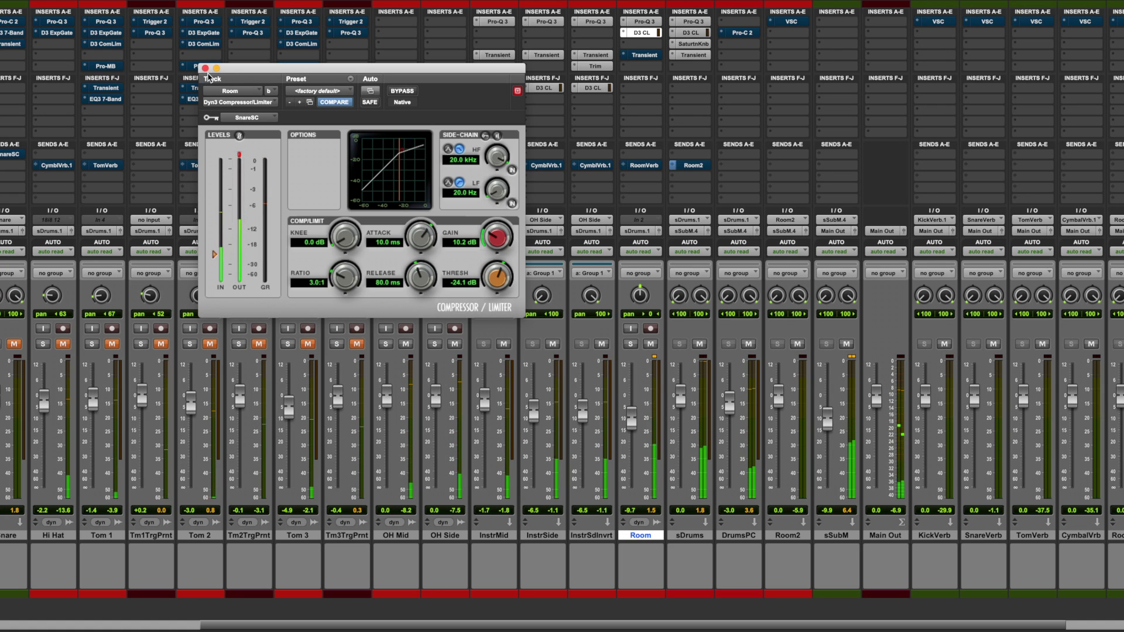
left_click(642, 32)
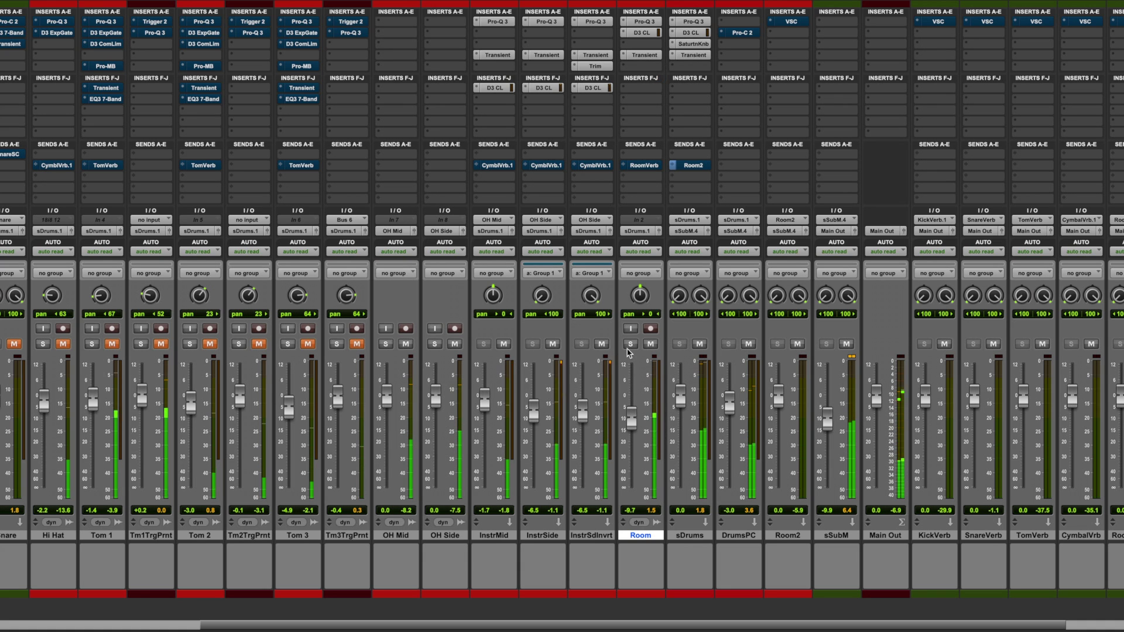
Step: Solo the Room channel and compare its Transient plug-in bypassed and active, leaving it active with its window closed
left_click(631, 344)
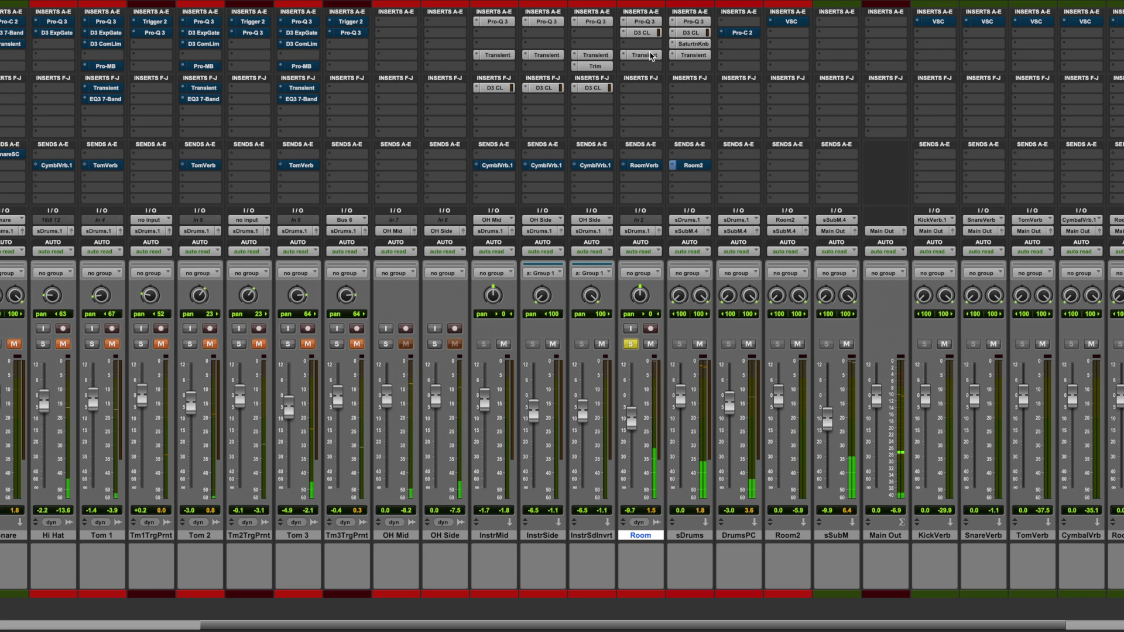
left_click(649, 55, "super")
left_click(648, 56)
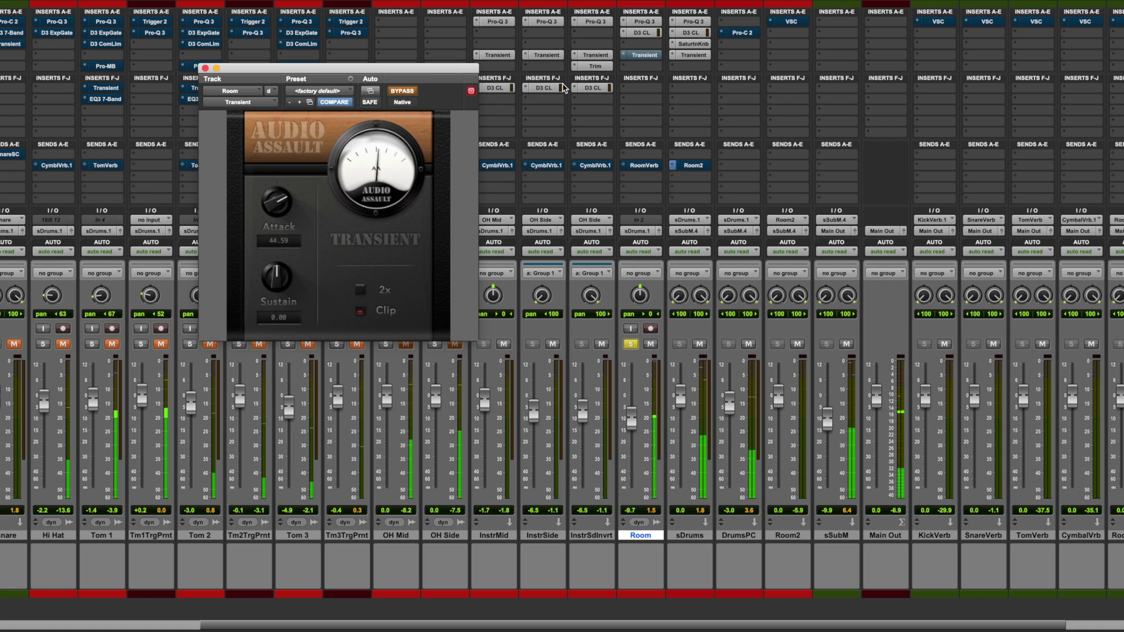
left_click(407, 95)
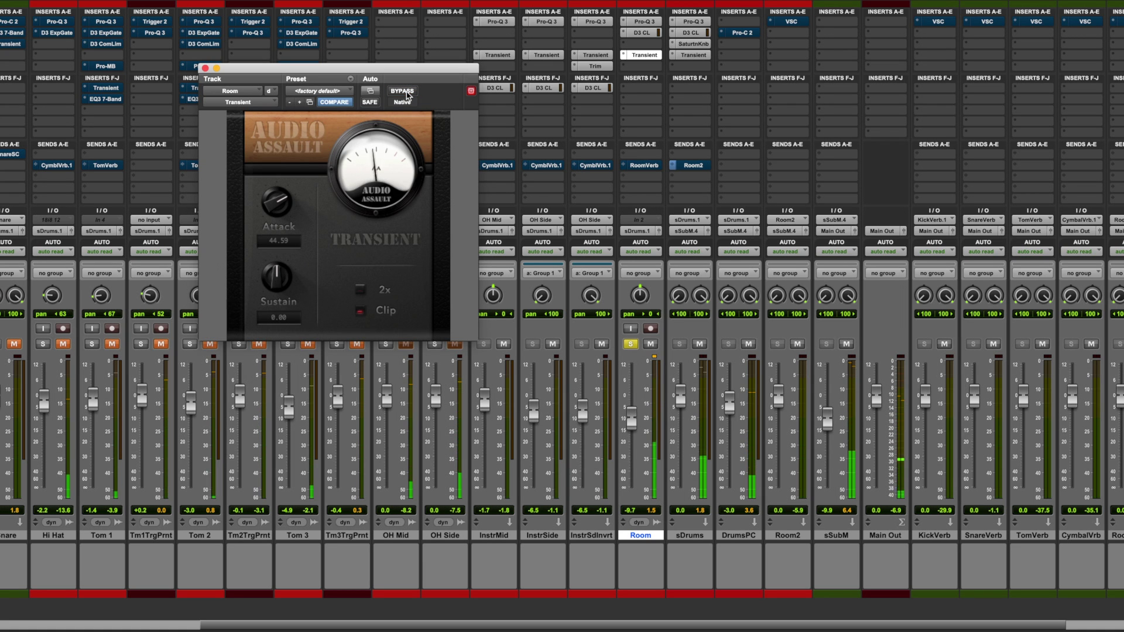
left_click(205, 68)
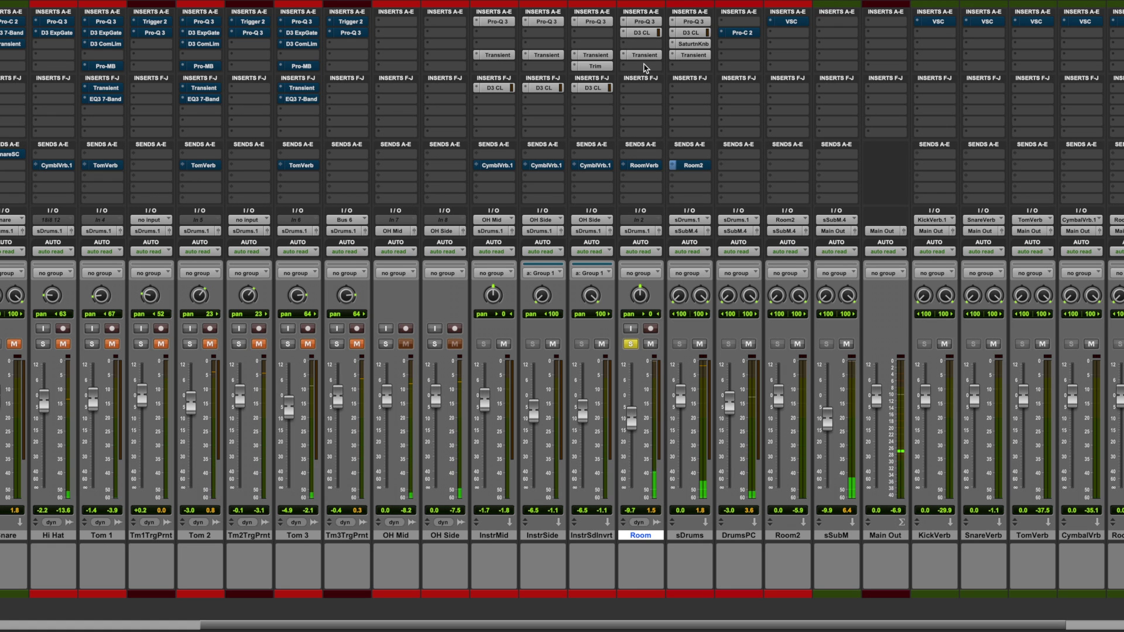
Step: Switch to the Edit window, solo the Kick track and start playback
scroll(609, 138, "left", 7)
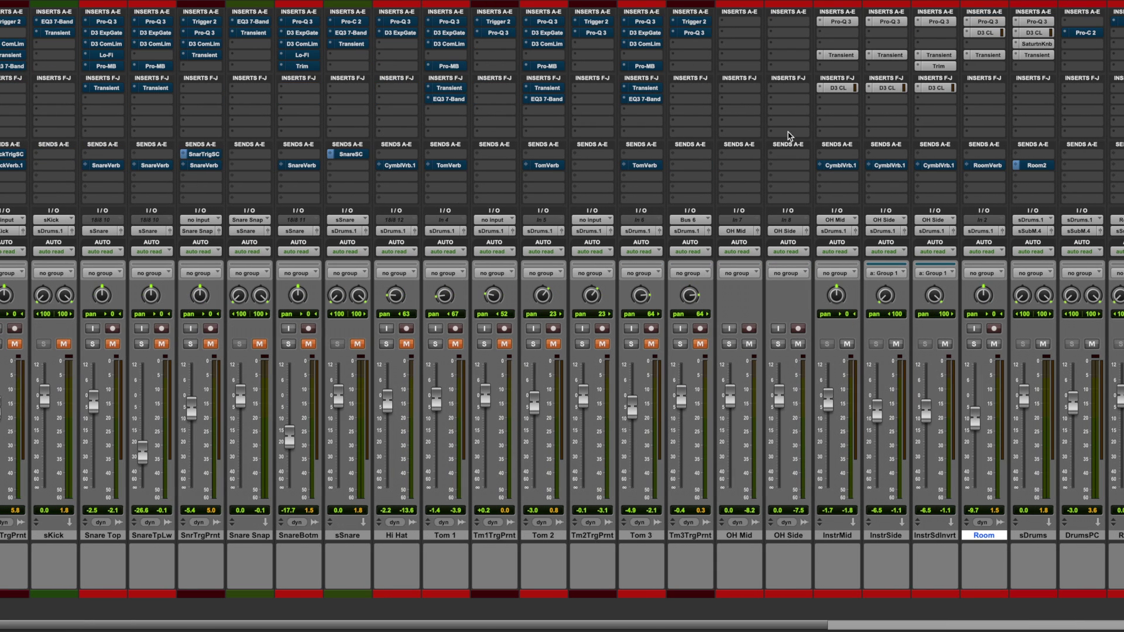
key("super+equal")
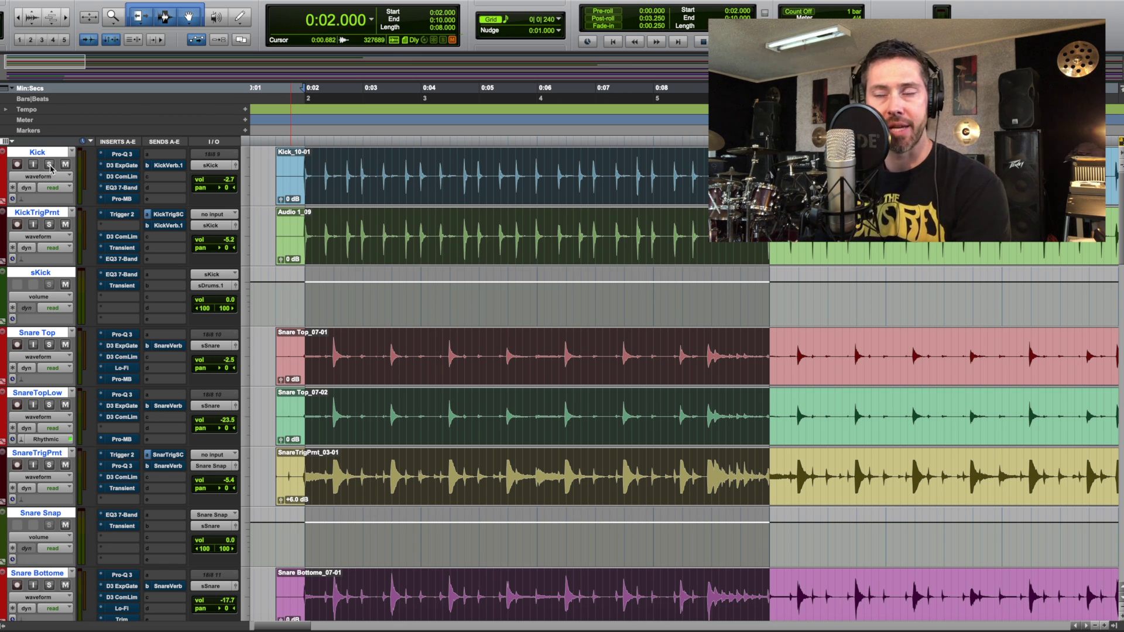
left_click(50, 165)
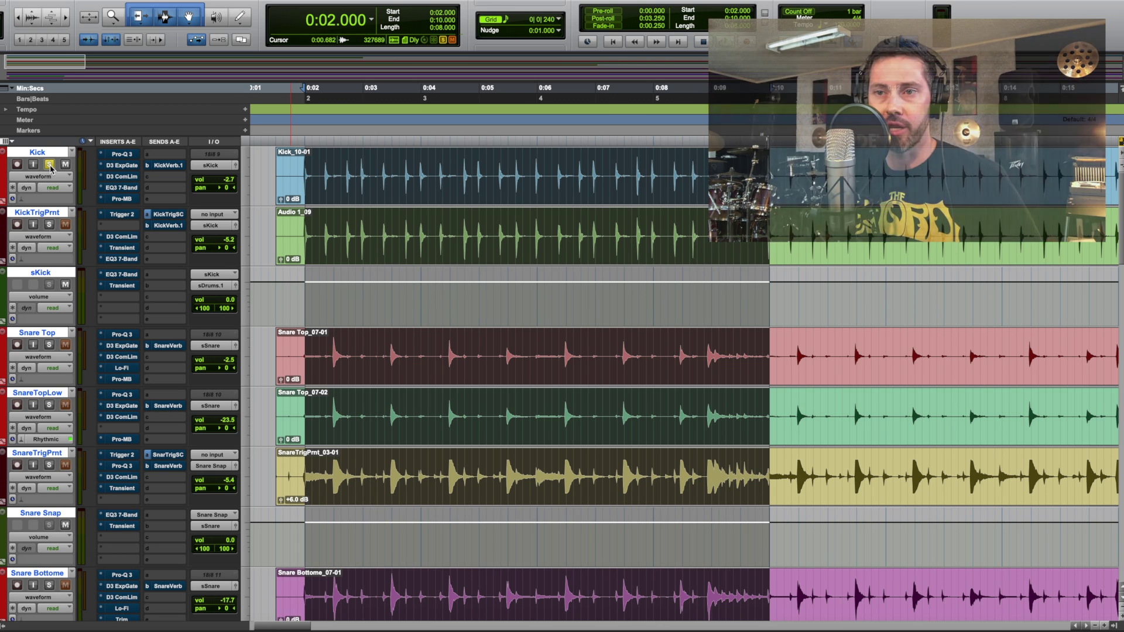
key("space")
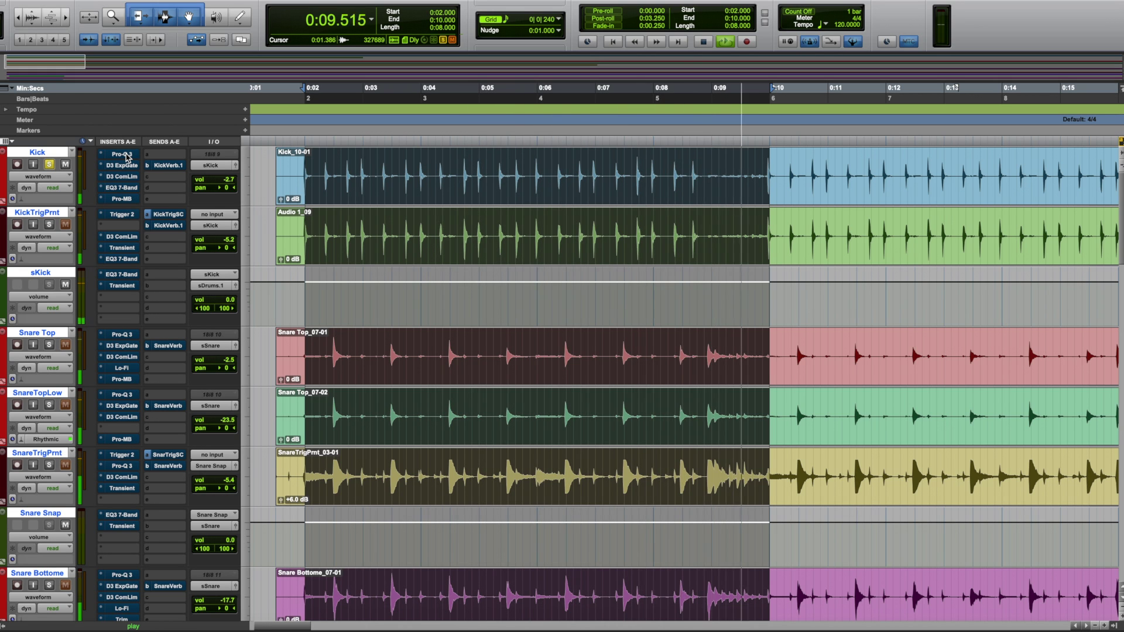
Step: Take the Kick track's Pro-Q 3 out of bypass during playback, and stop playback with its window still open
left_click(123, 155)
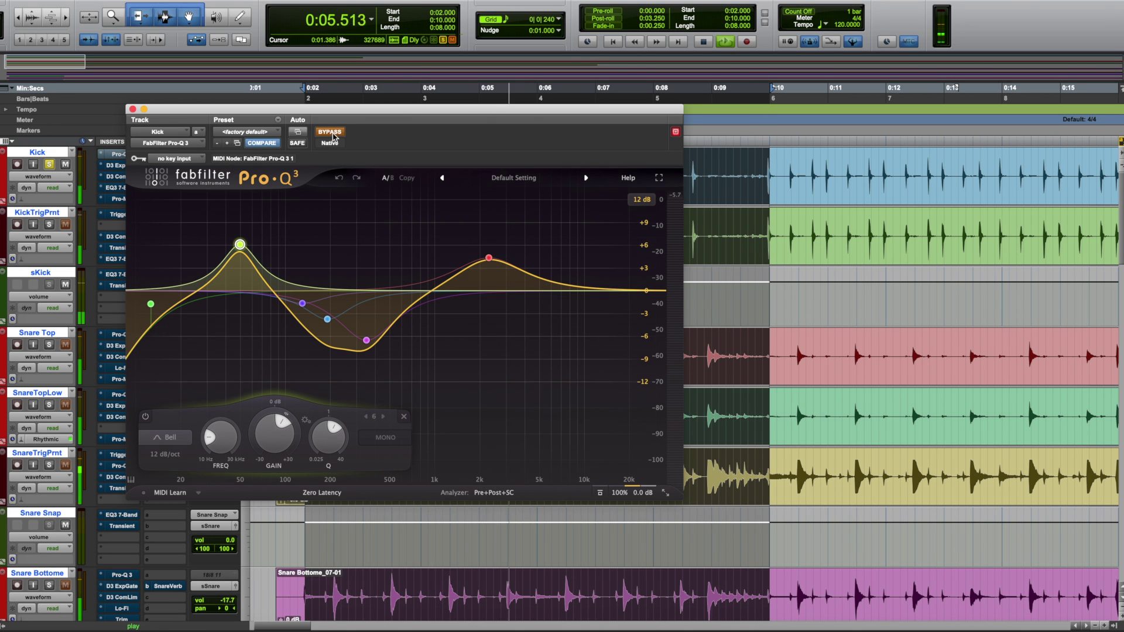
left_click(330, 132)
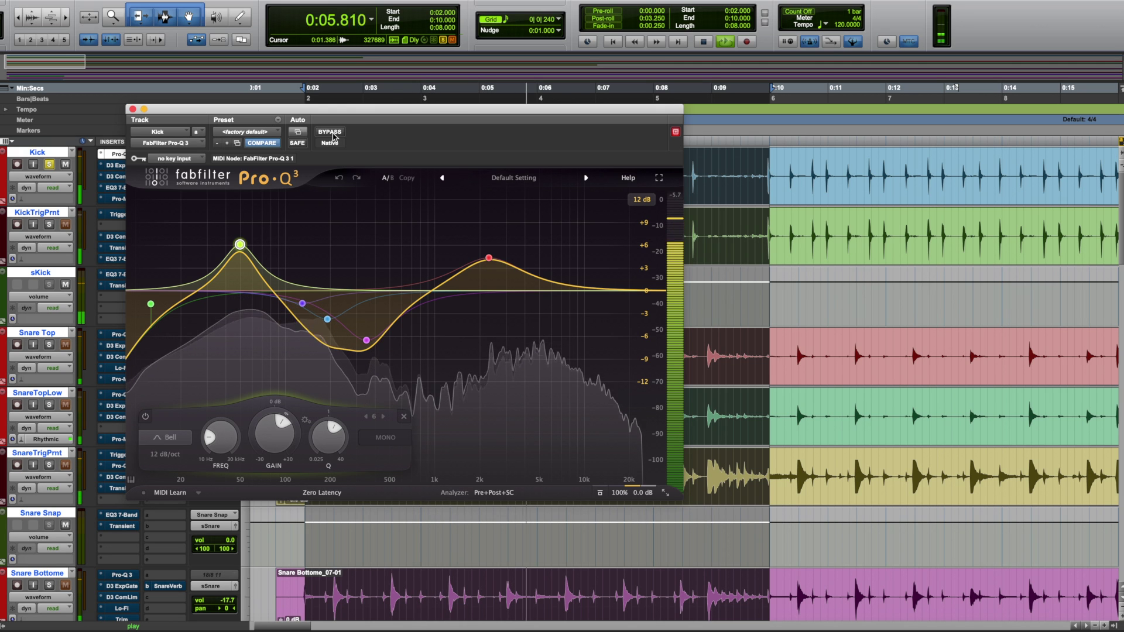
key("space")
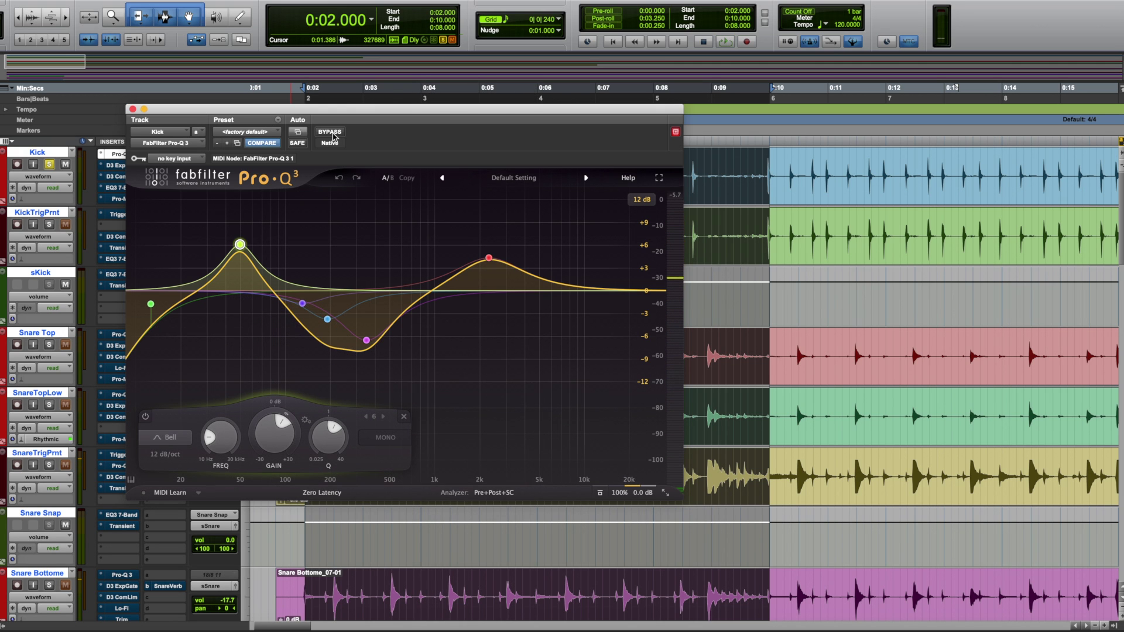
Step: Raise the Low Cut band to about 15.24 Hz and widen the shallow low-mid bell cut in the Kick's Pro-Q 3
left_click_drag(151, 304, 163, 301)
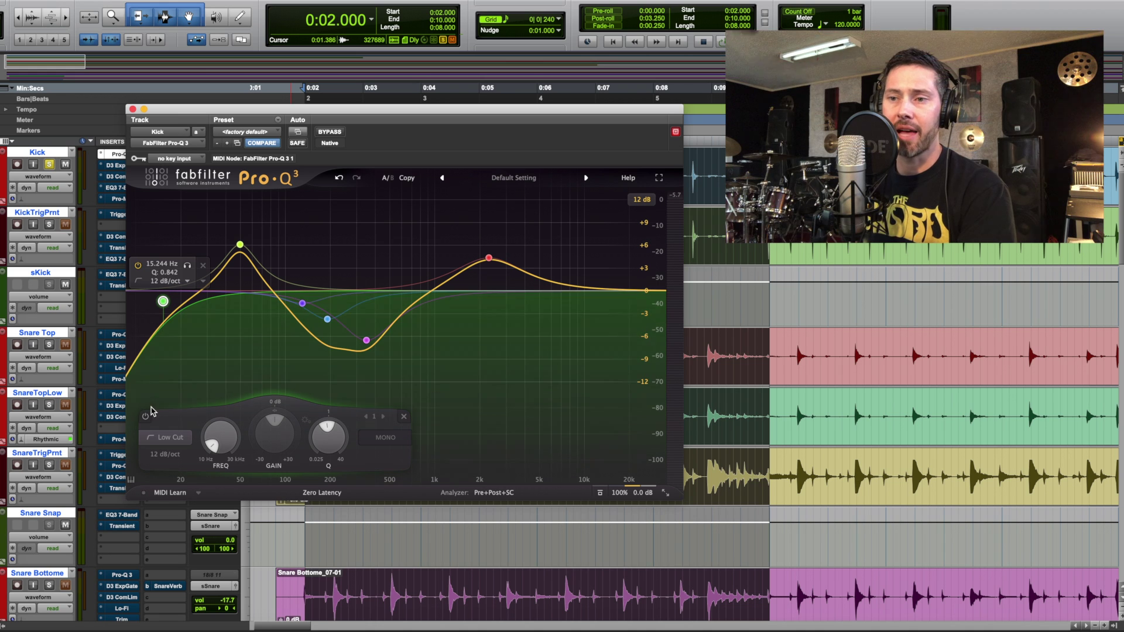
left_click(239, 245)
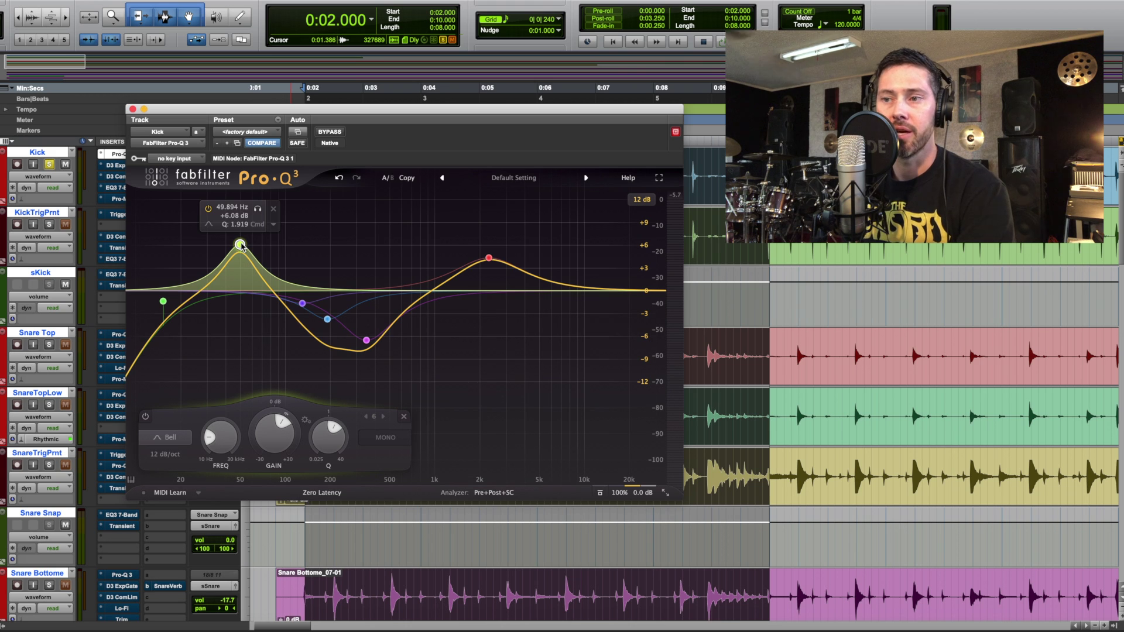
scroll(311, 302, "down", 10)
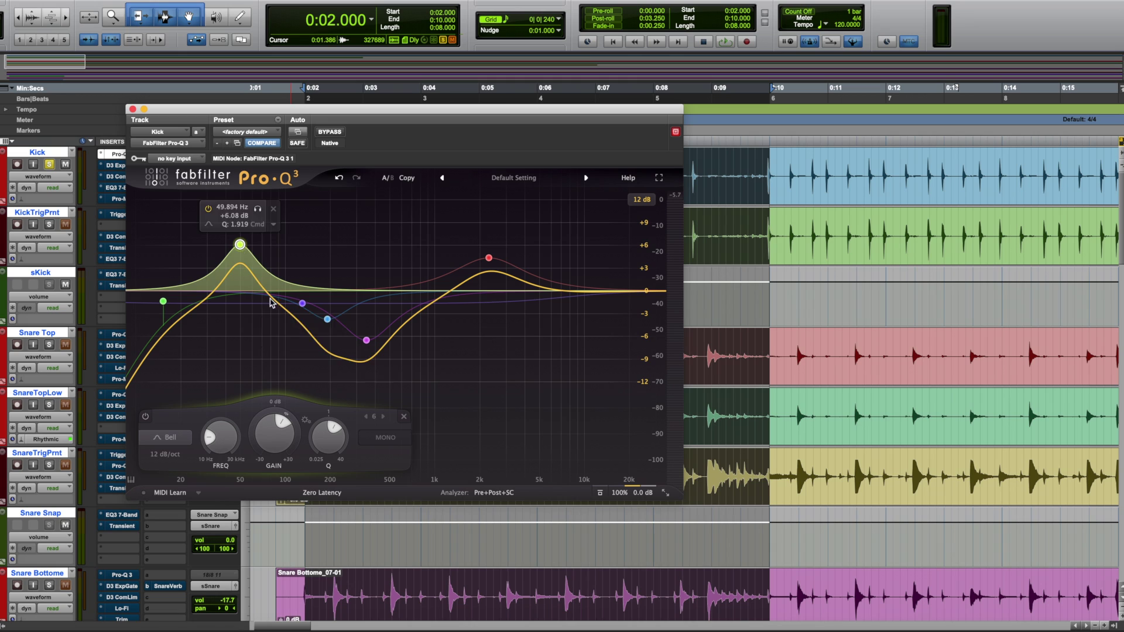
Step: Inspect the Kick Pro-Q 3's low-mid cuts and upper-mid boost, compare playback bypassed and active, and close it left active
left_click(327, 319)
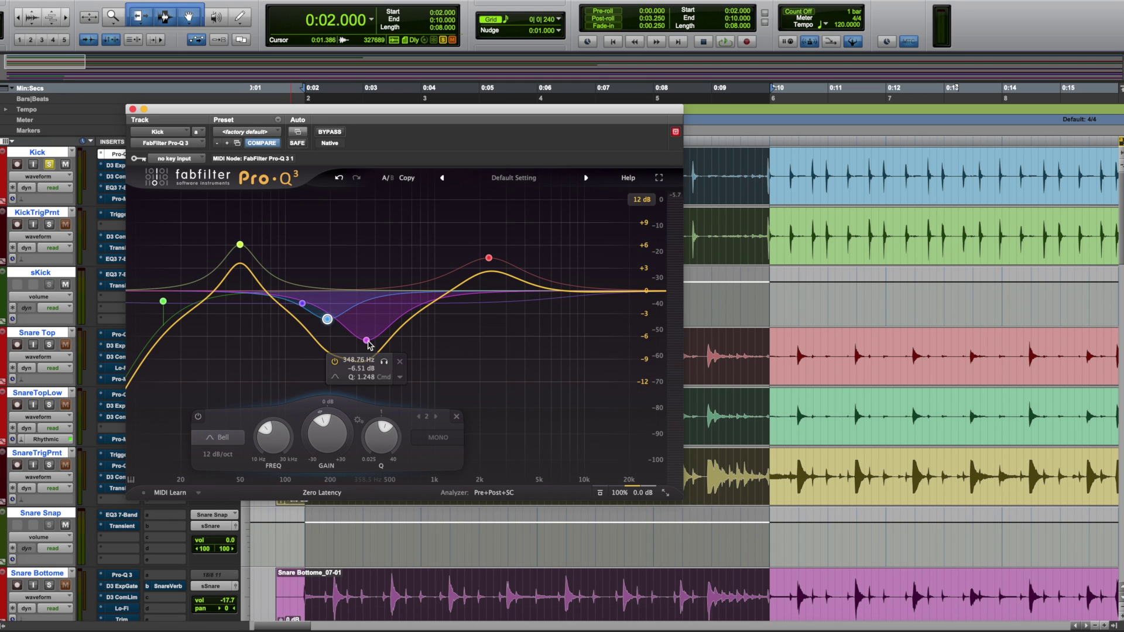
left_click(366, 340)
left_click(489, 258)
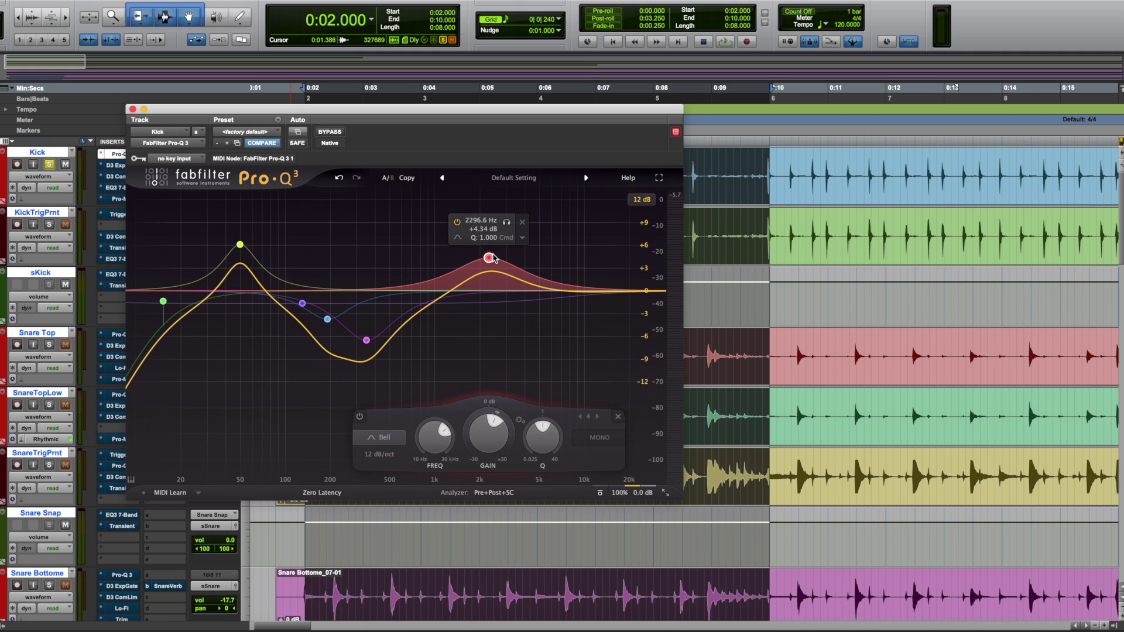
key("space")
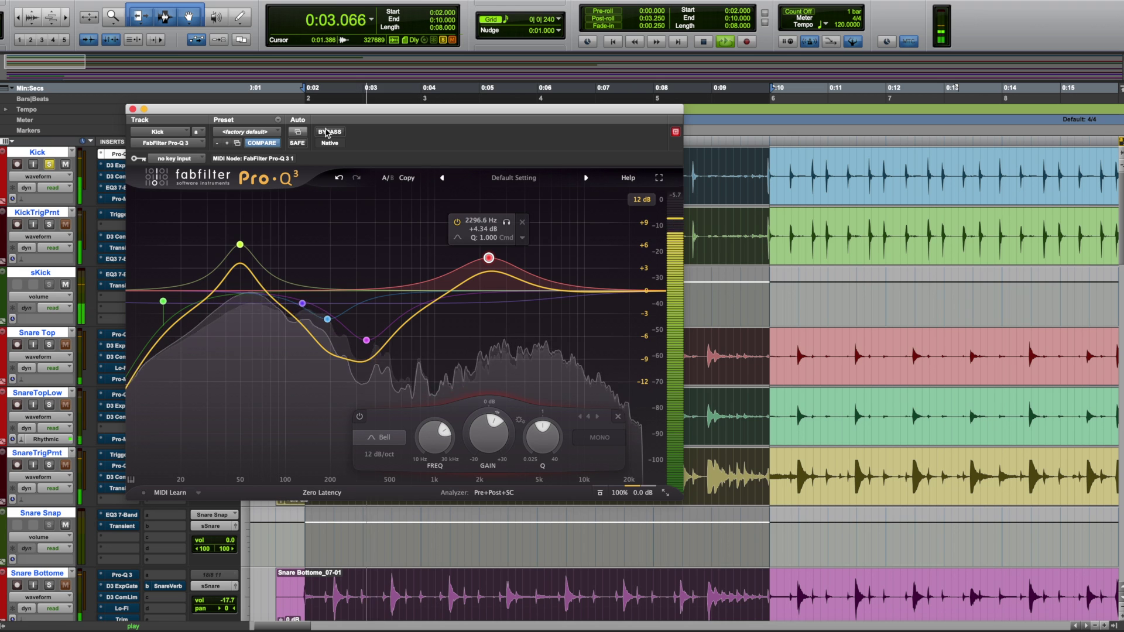
left_click(330, 132)
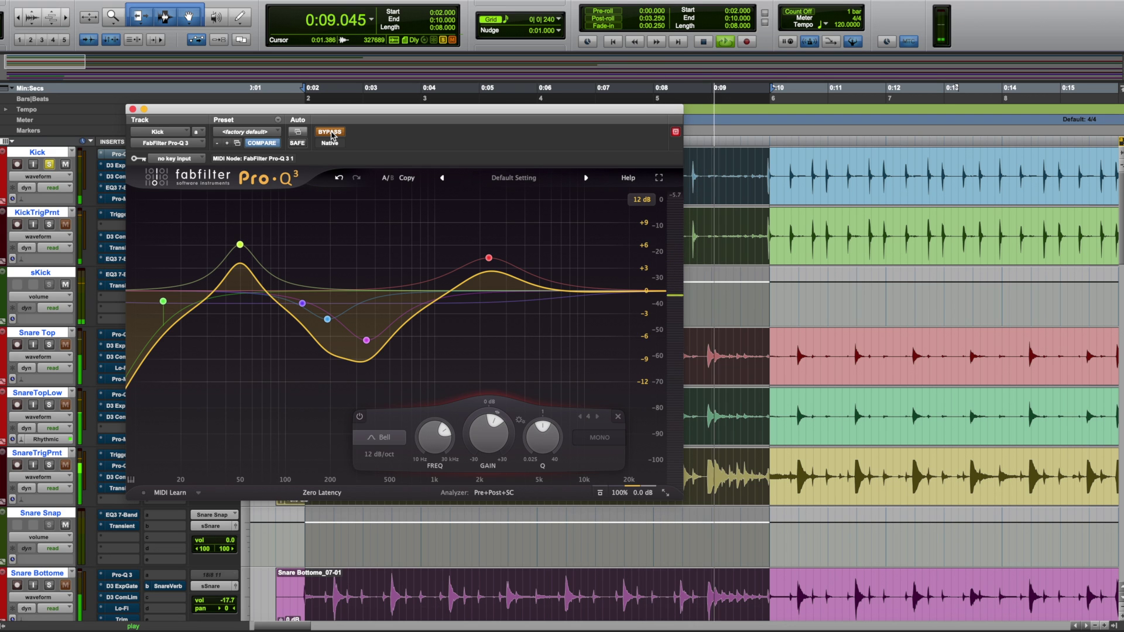
left_click(330, 132)
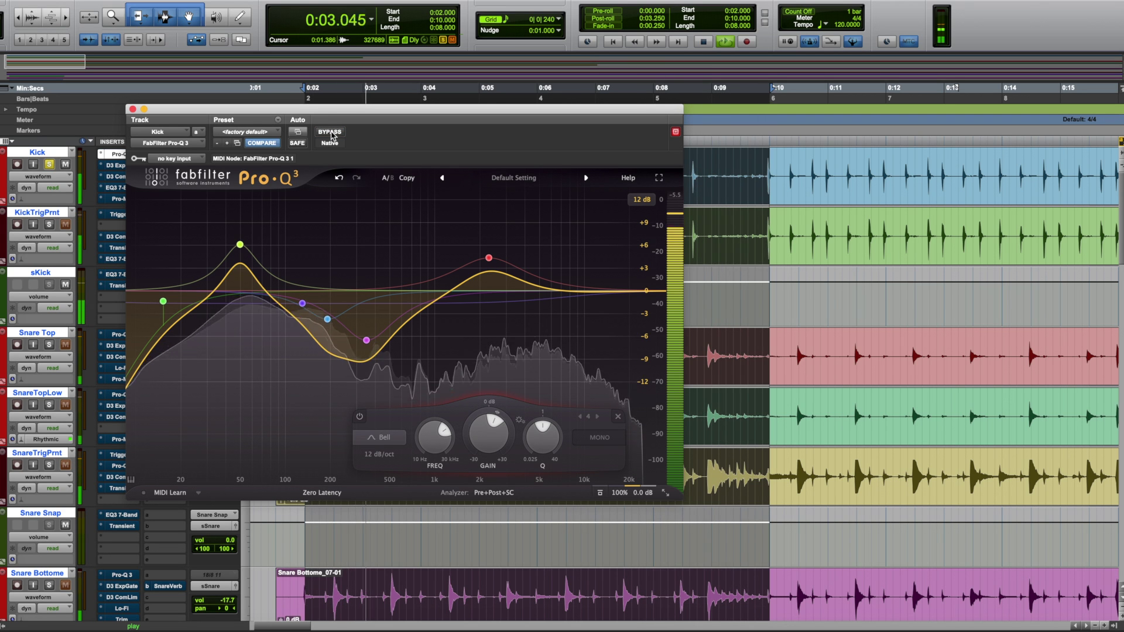
left_click(330, 132)
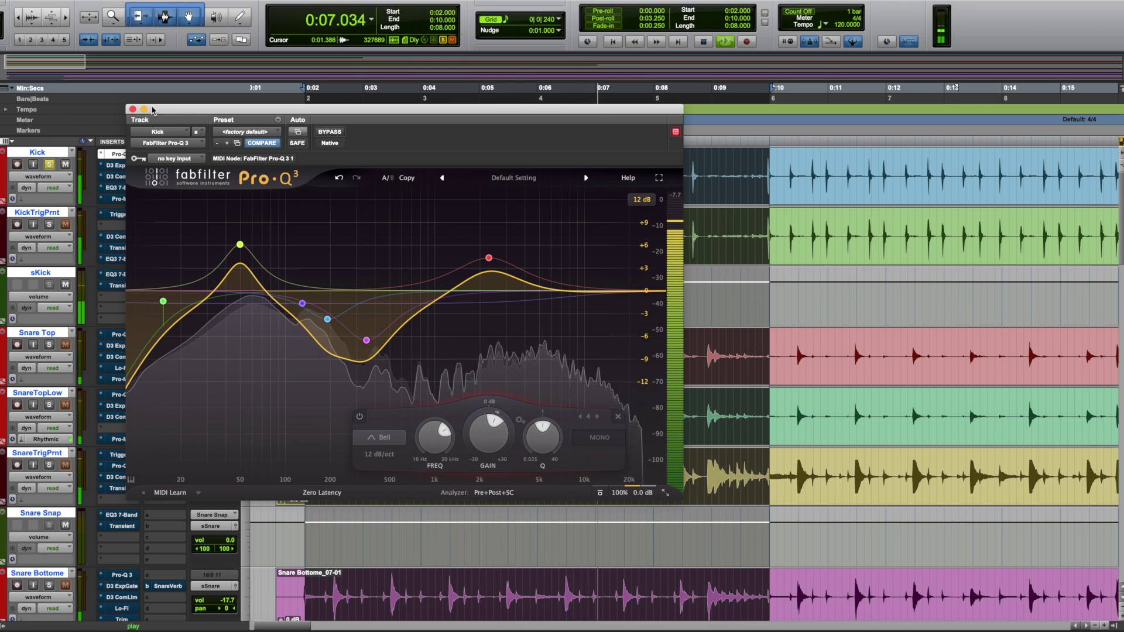
key("space")
left_click(132, 109)
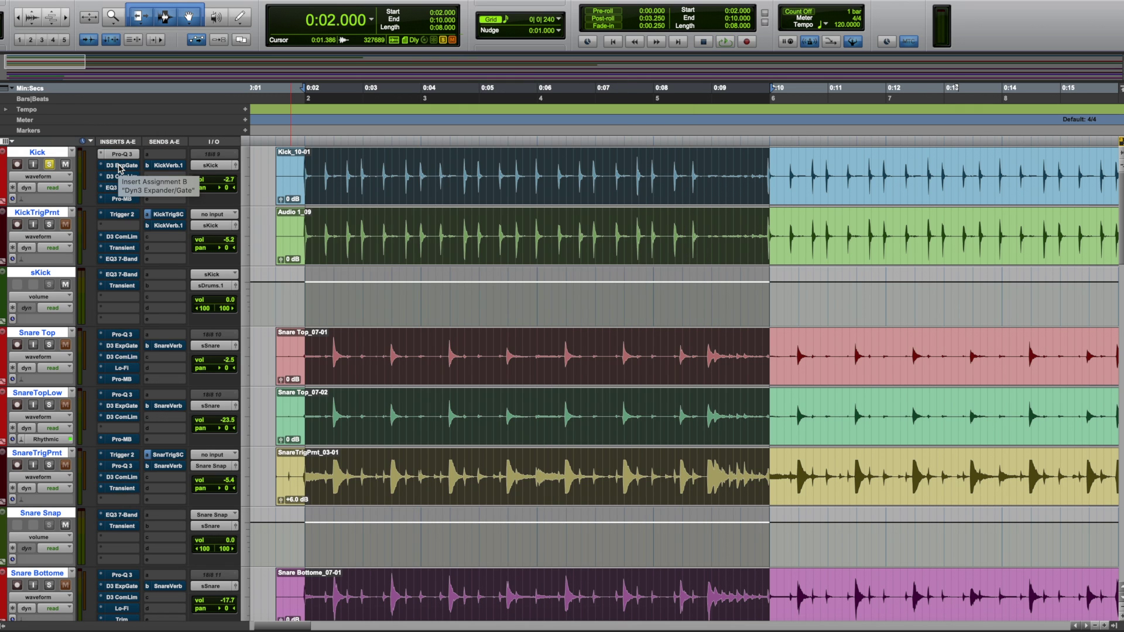
Step: Take the Kick's Dyn3 Expander/Gate out of bypass, compare playback with and without it, and close it left active
left_click(121, 166)
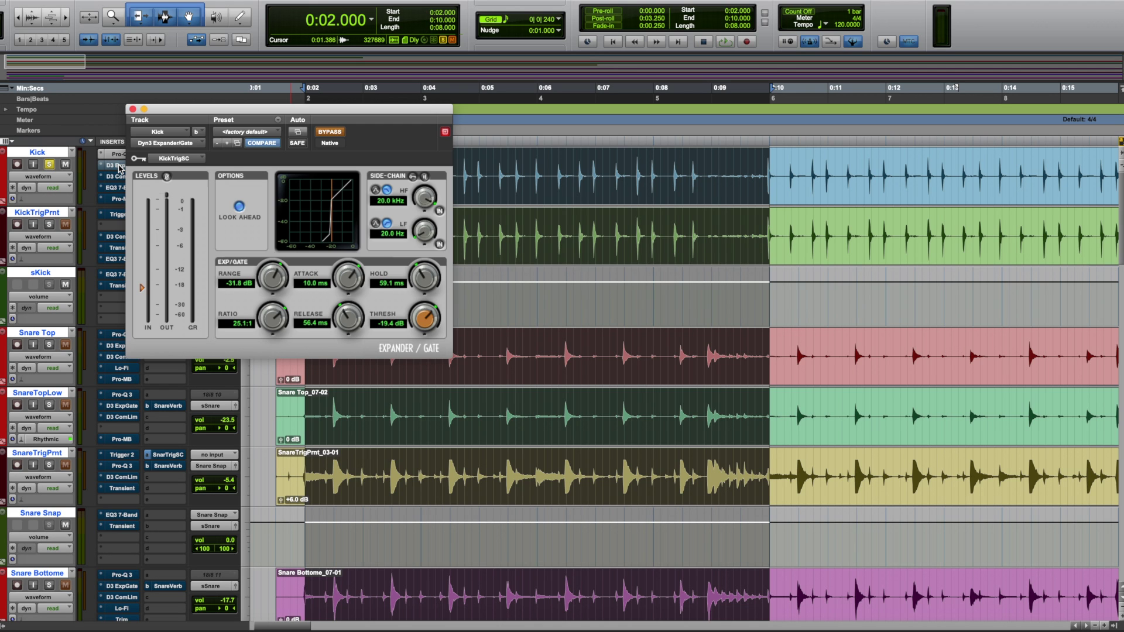
key("space")
left_click(336, 133)
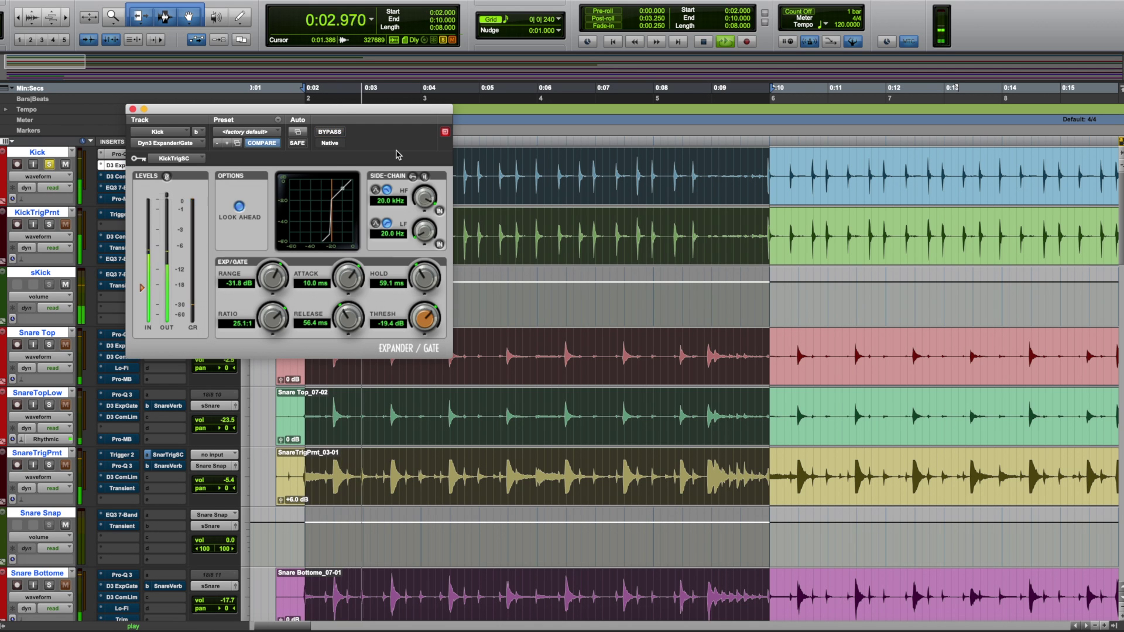
left_click(332, 134)
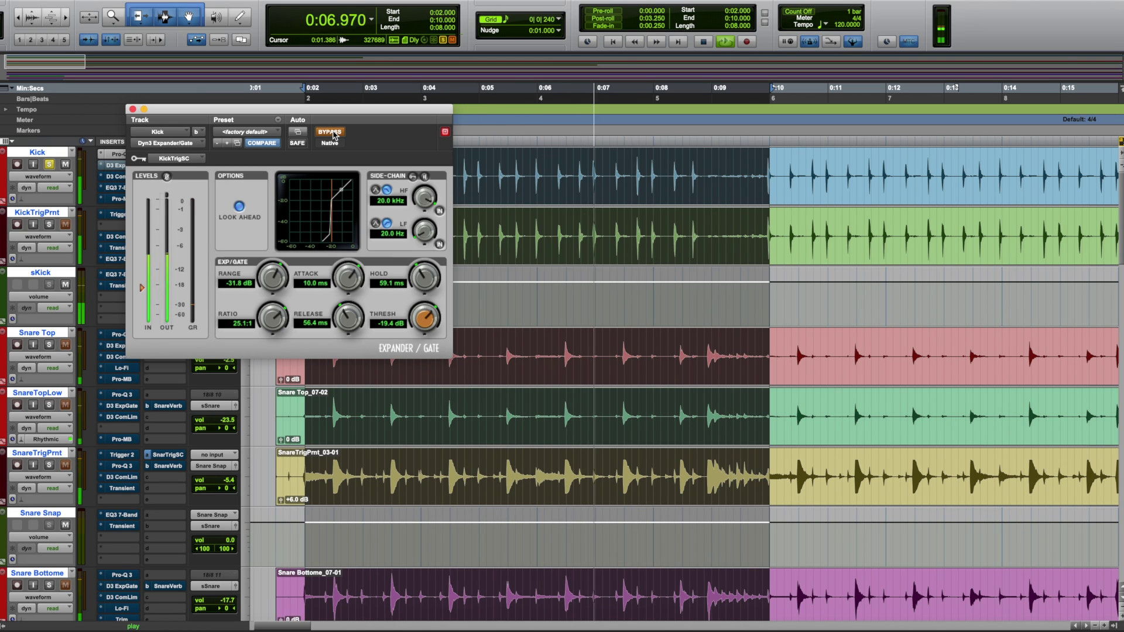
left_click(332, 134)
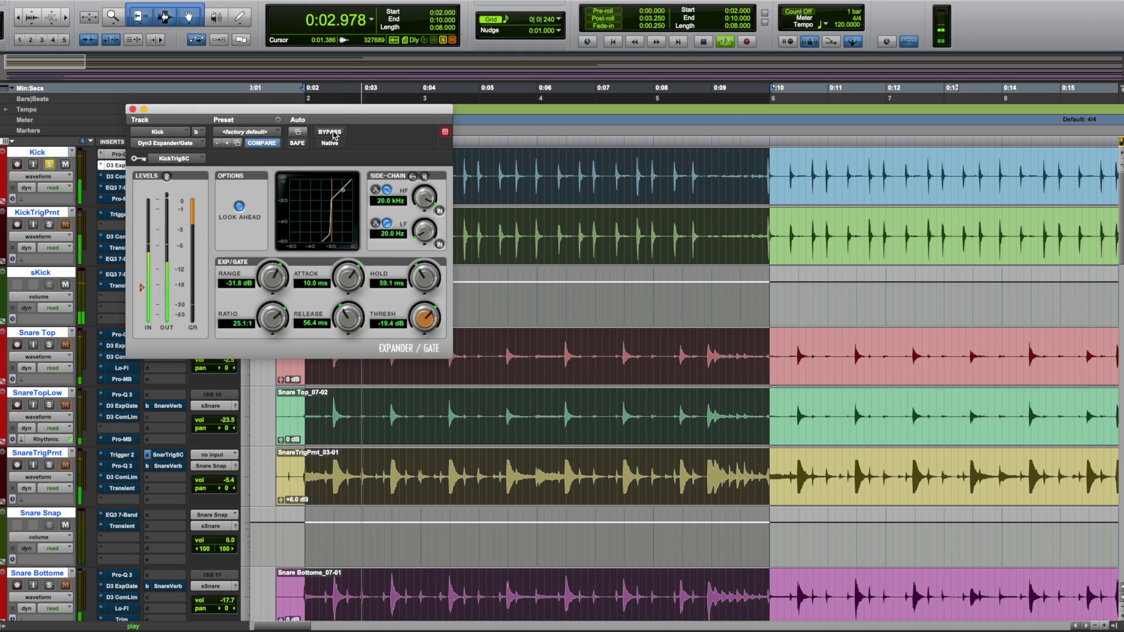
key("space")
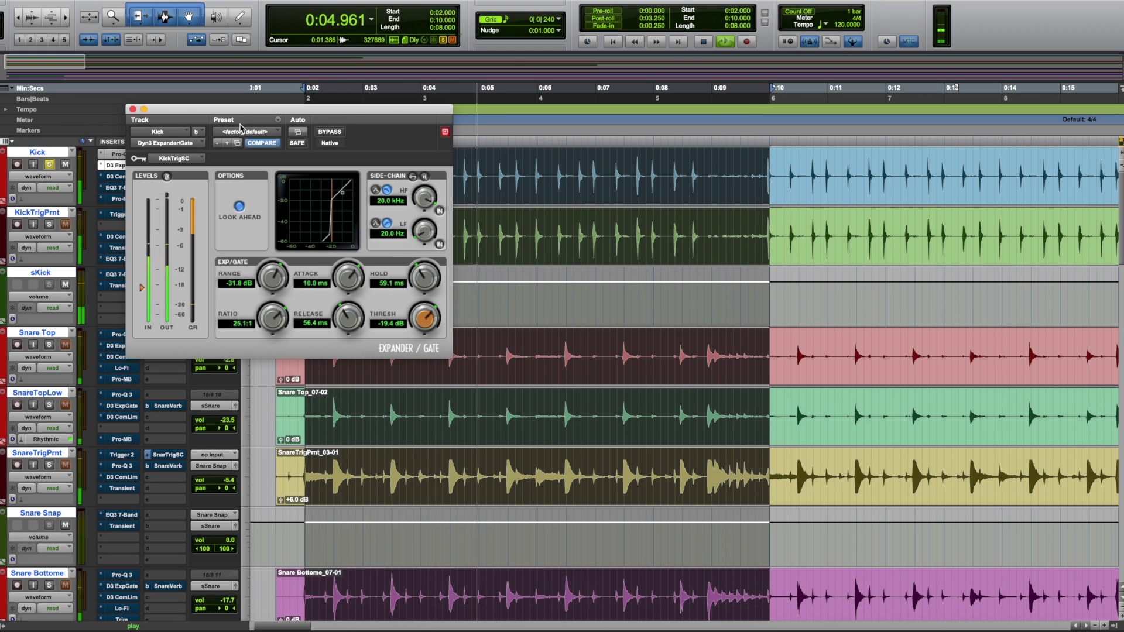
key("super+w")
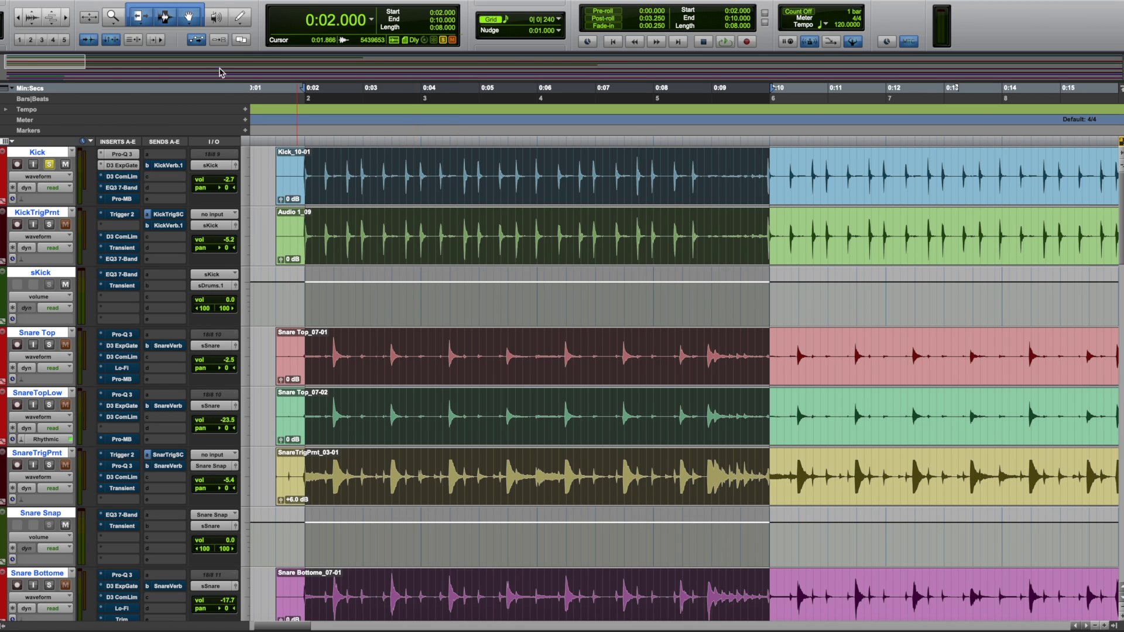
Step: Zoom into a single kick hit on the Kick track and select it from 0:04.747 to 0:04.792
left_click(464, 171)
key("super+bracketright")
key("super+bracketright")
key("super+bracketright")
key("super+bracketright")
key("super+bracketright")
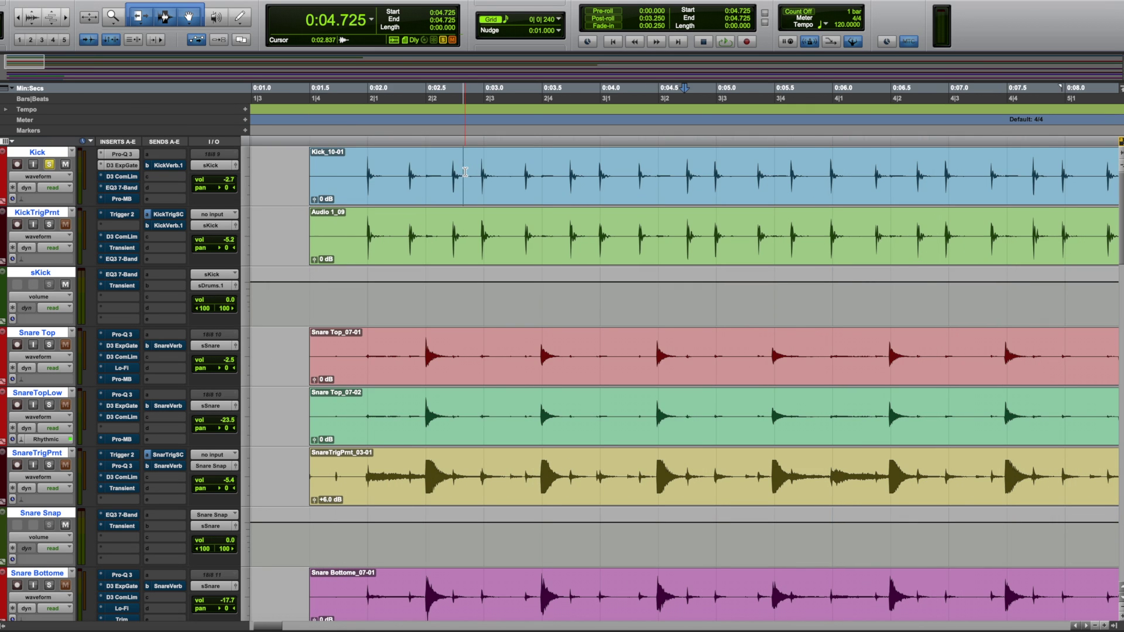
key("super+bracketright")
key("super+bracketright")
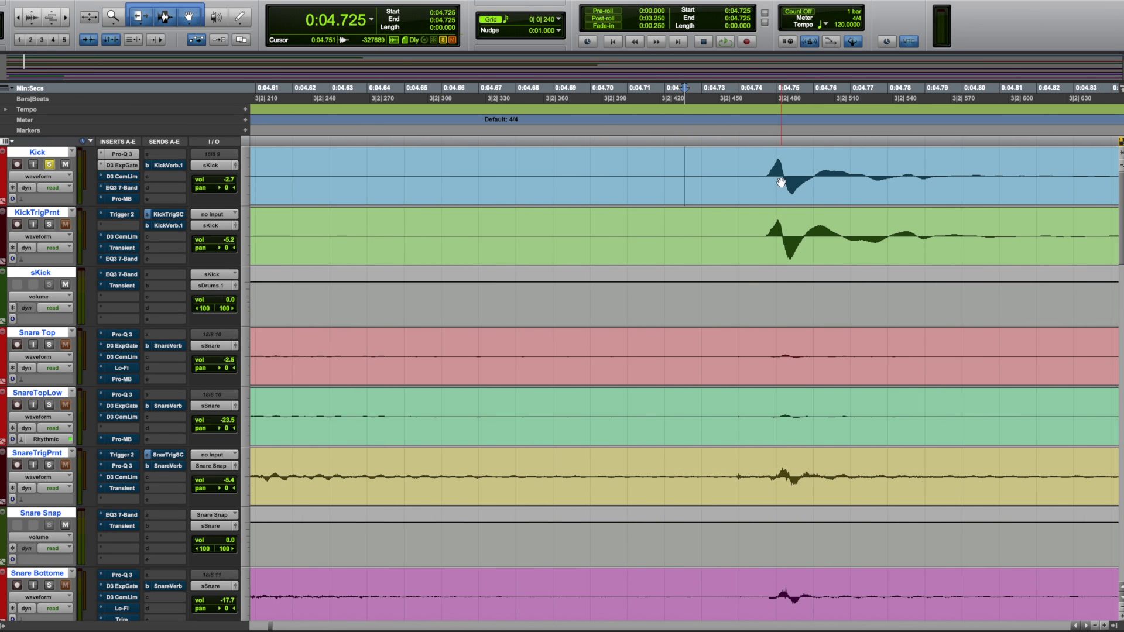
scroll(576, 184, "right", 5)
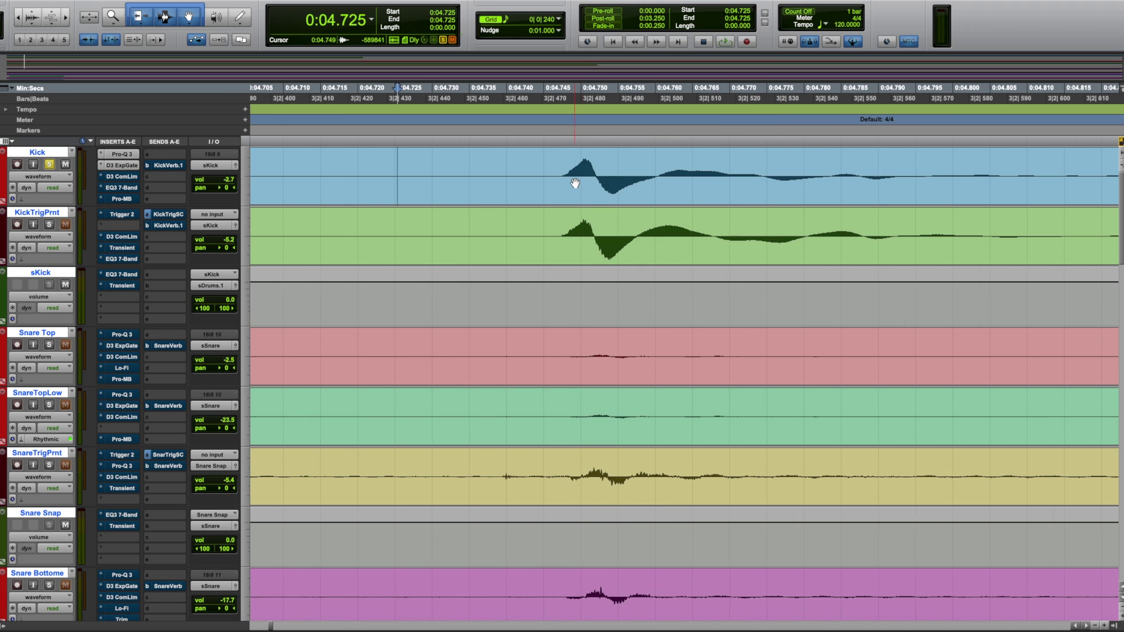
left_click_drag(560, 176, 887, 169)
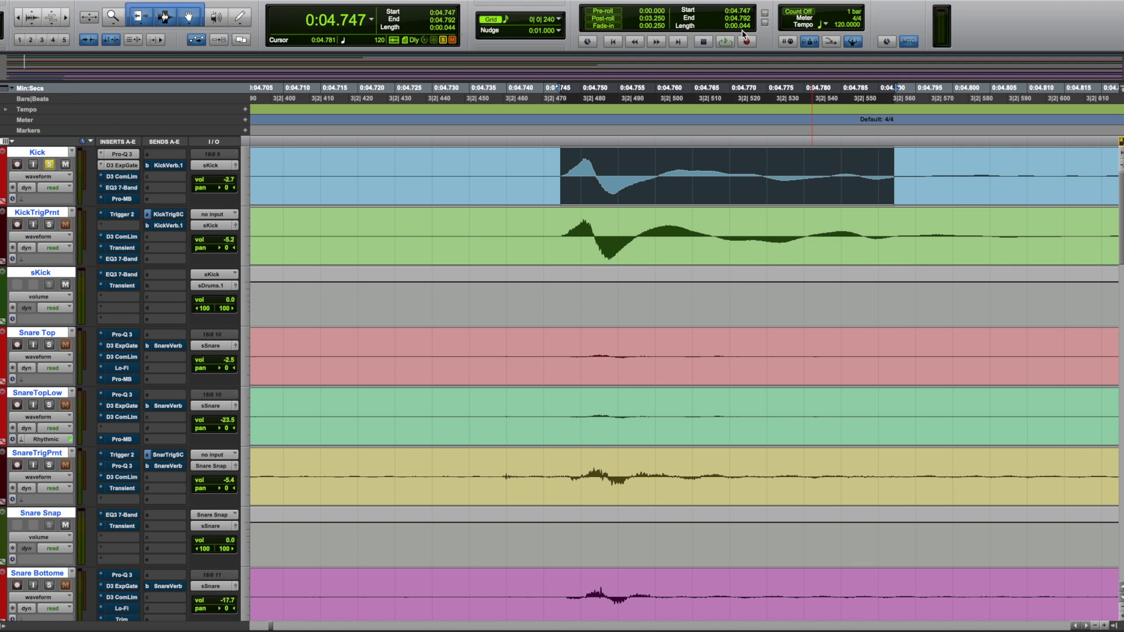
Step: Extend the kick hit's selection to 0:04.812 to cover its tail, and view it among the neighbouring hits
key("r")
key("r")
key("r")
key("r")
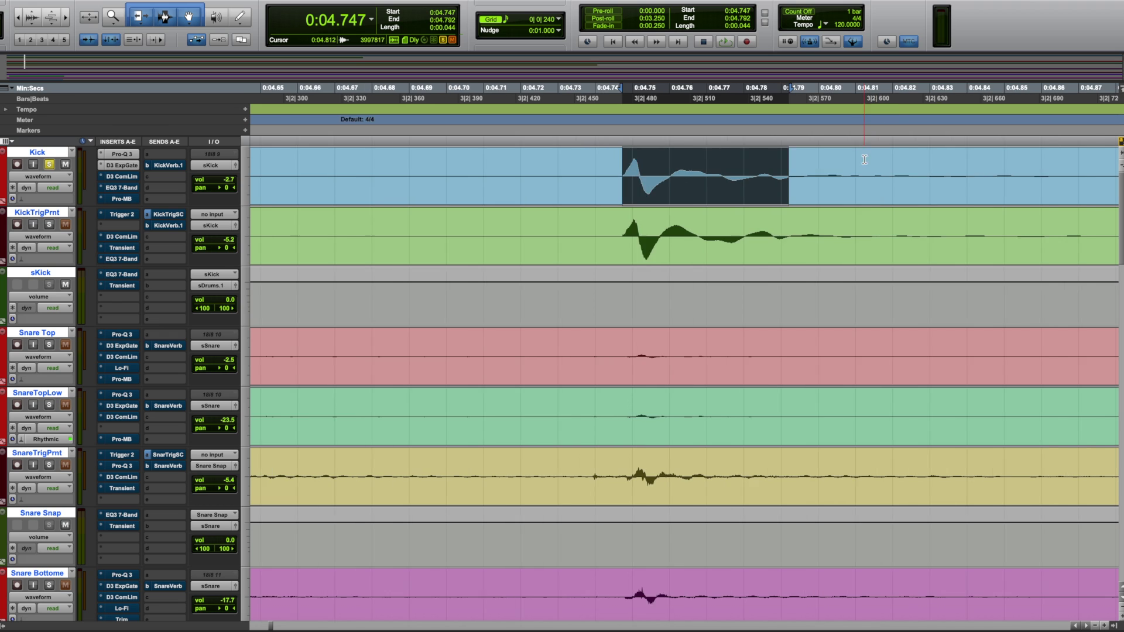
key("t")
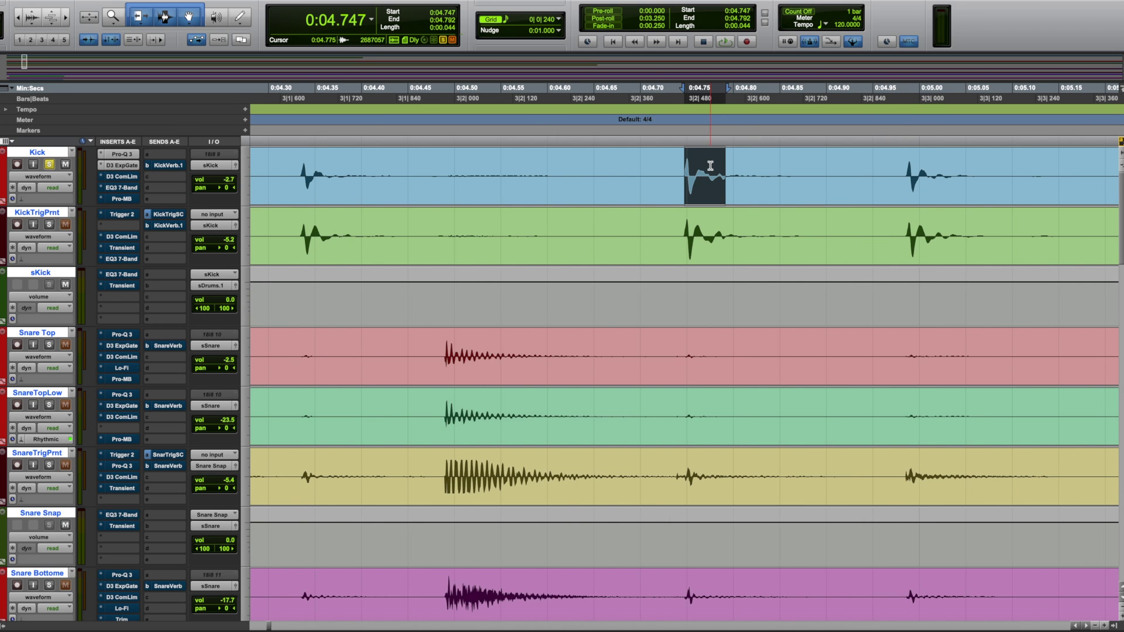
key("t")
left_click(804, 170, "shift")
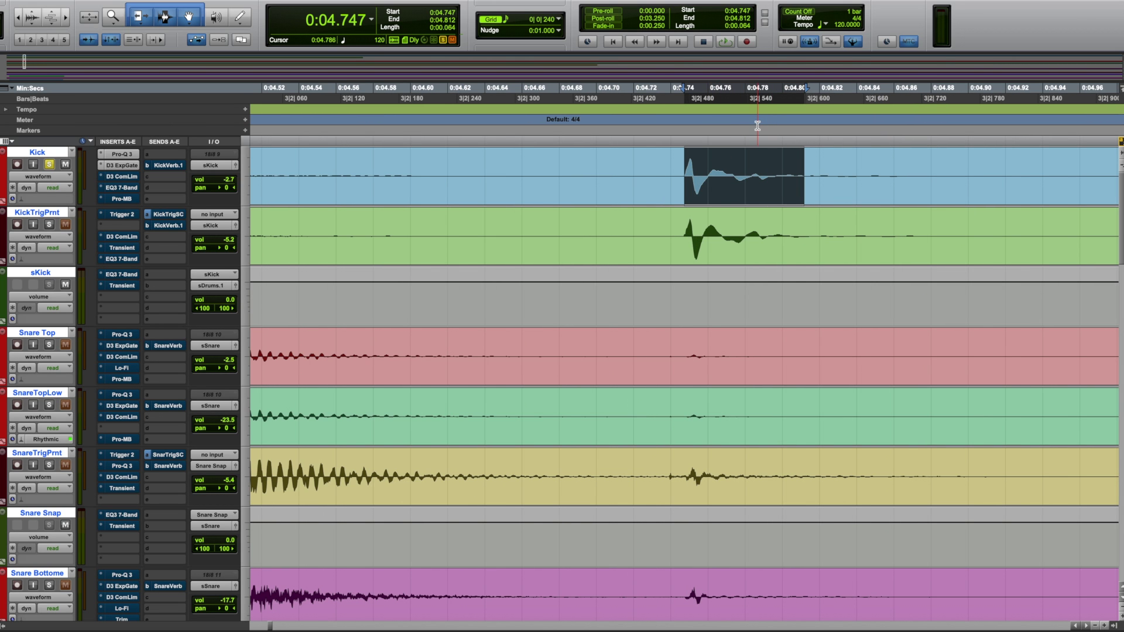
key("r")
key("r")
key("r")
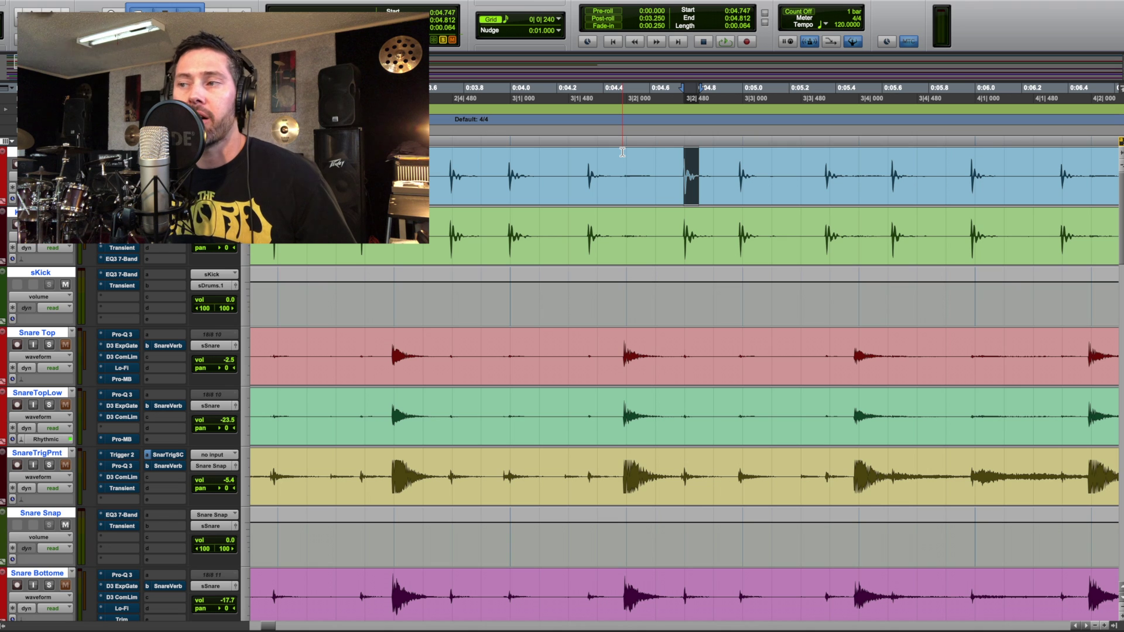
Step: Take the Kick's Dyn3 Compressor/Limiter out of bypass during looped playback, compare with and without it, and close it left active
scroll(622, 153, "left", 5)
scroll(724, 138, "right", 7)
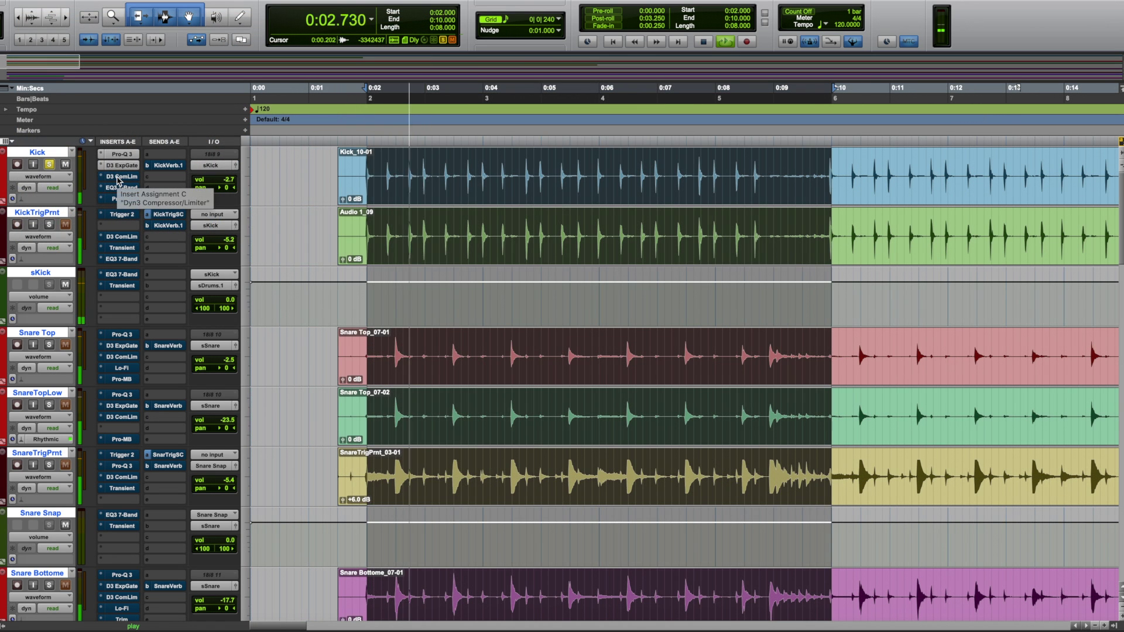
left_click(118, 178)
left_click(331, 132)
left_click_drag(332, 109, 404, 107)
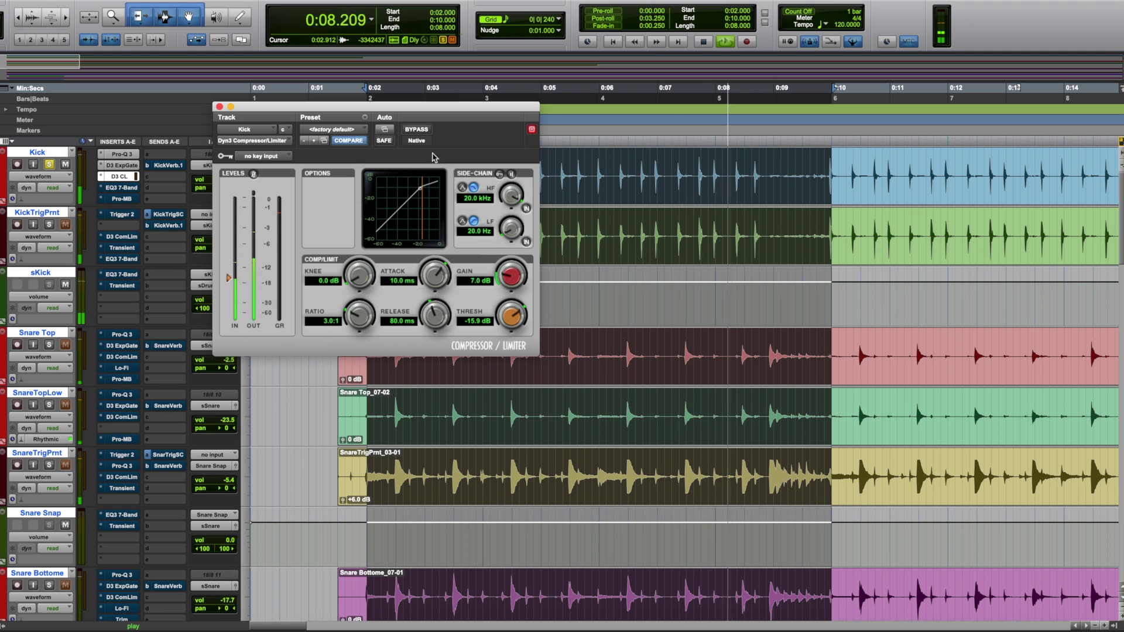
left_click(417, 130)
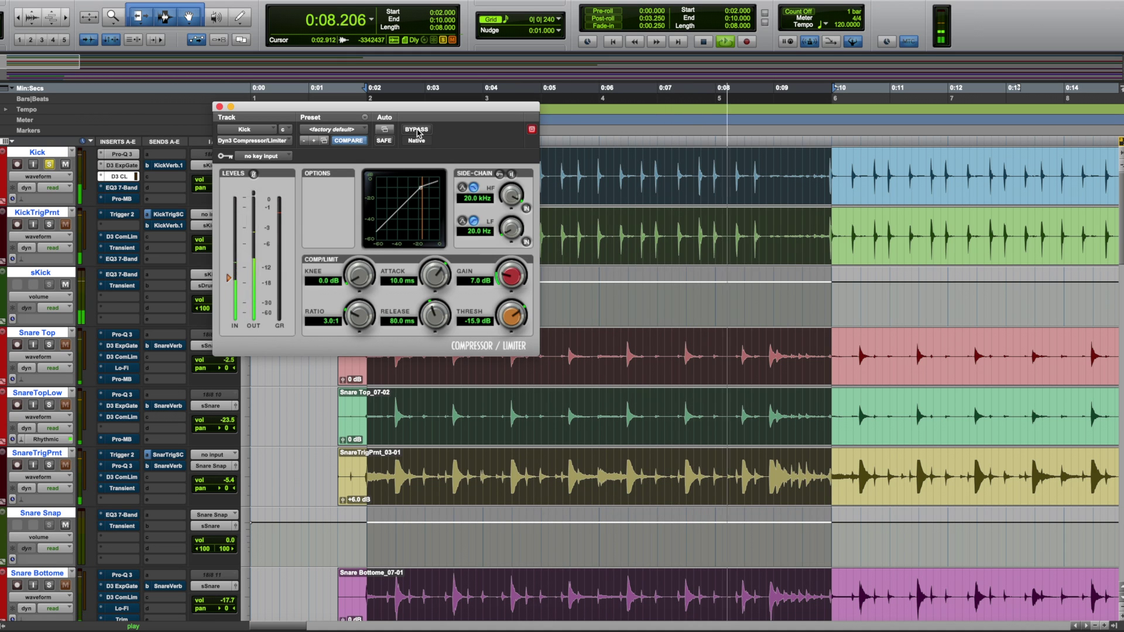
left_click(417, 129)
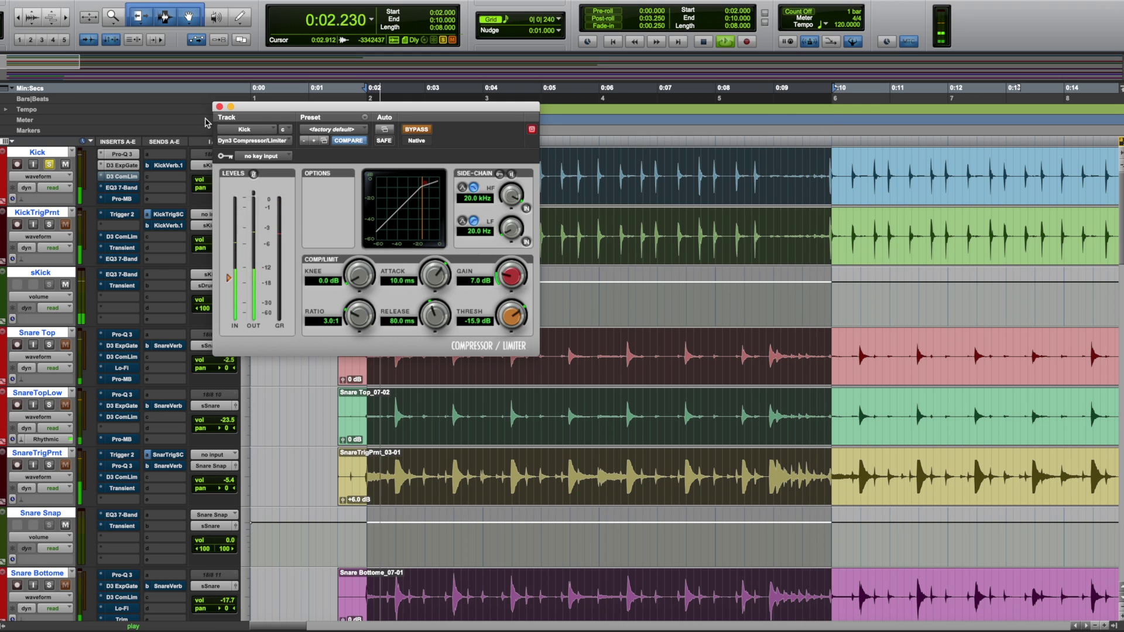
left_click(121, 177)
key("space")
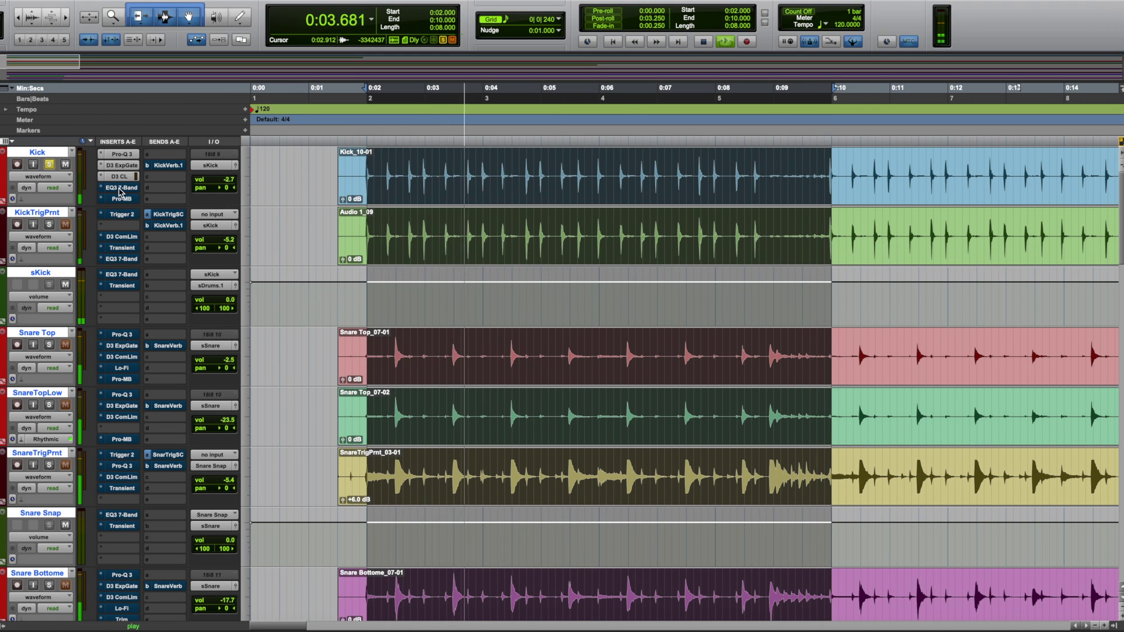
Step: Take the Kick's EQ3 7-Band out of bypass during playback, close it left active, and stop playback
left_click(121, 188)
left_click_drag(378, 105, 254, 106)
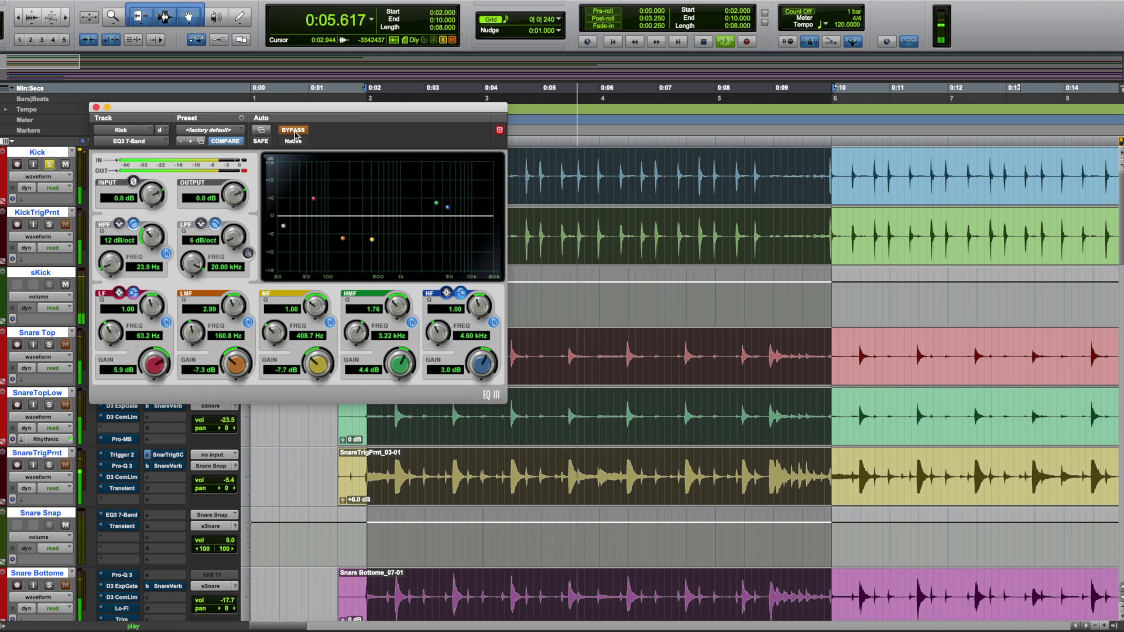
left_click(293, 131)
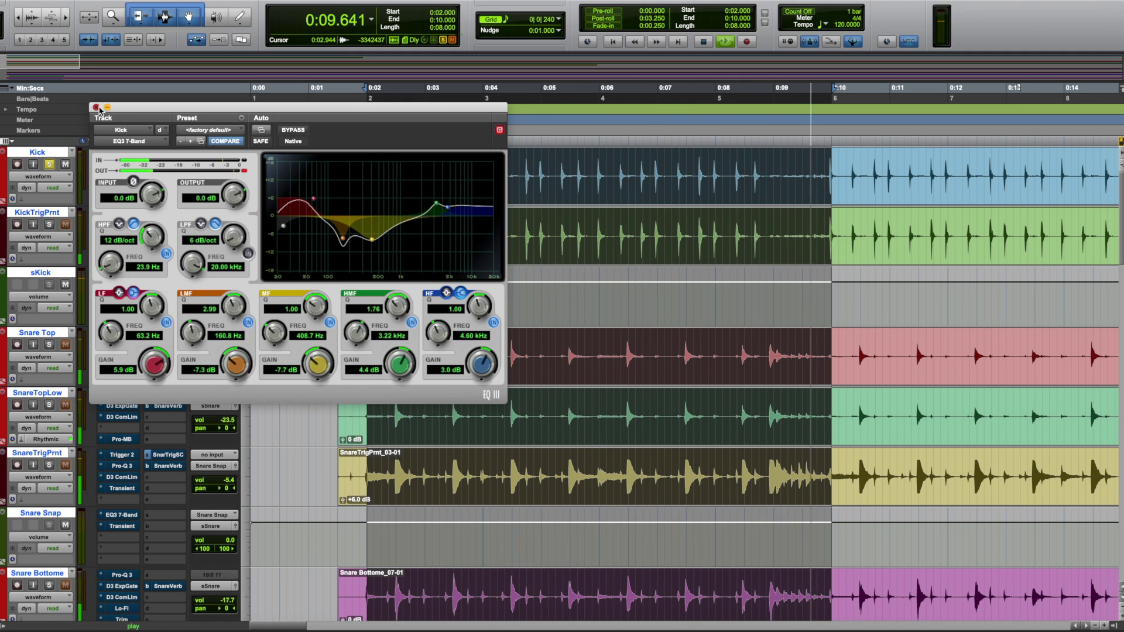
left_click(96, 107)
key("space")
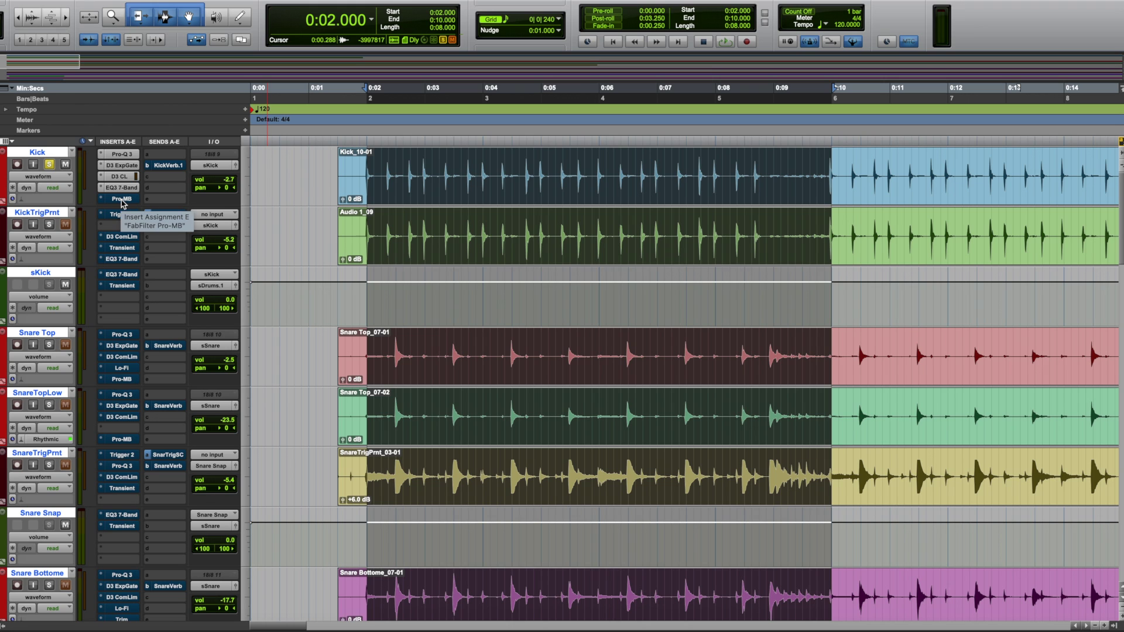
Step: Take the Kick's FabFilter Pro-MB out of bypass during playback and leave it active
left_click(122, 199)
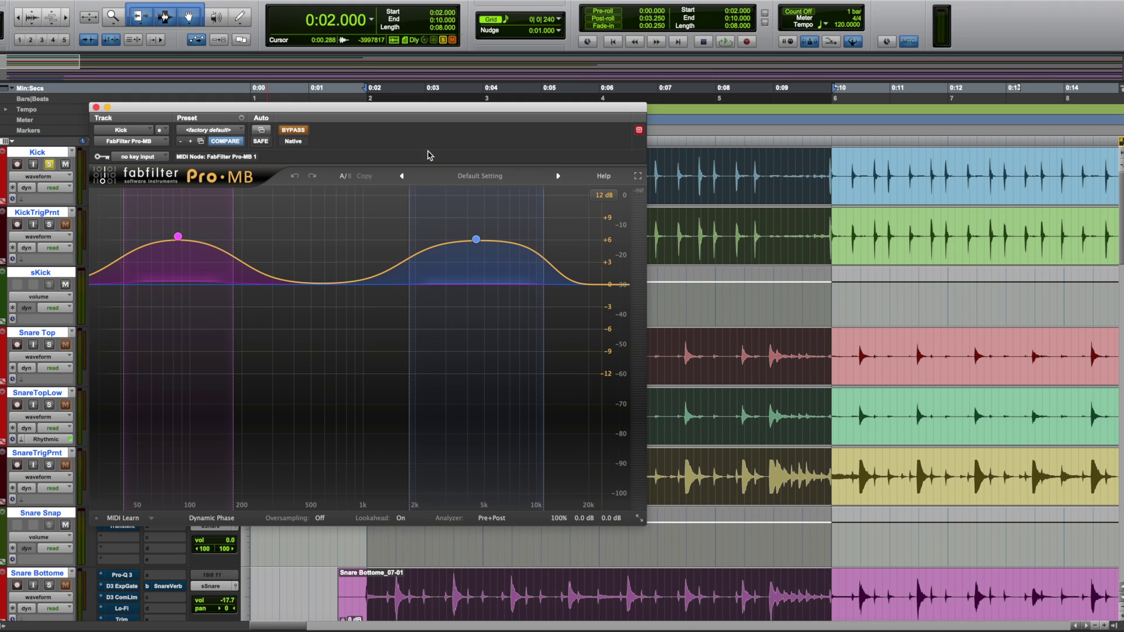
key("space")
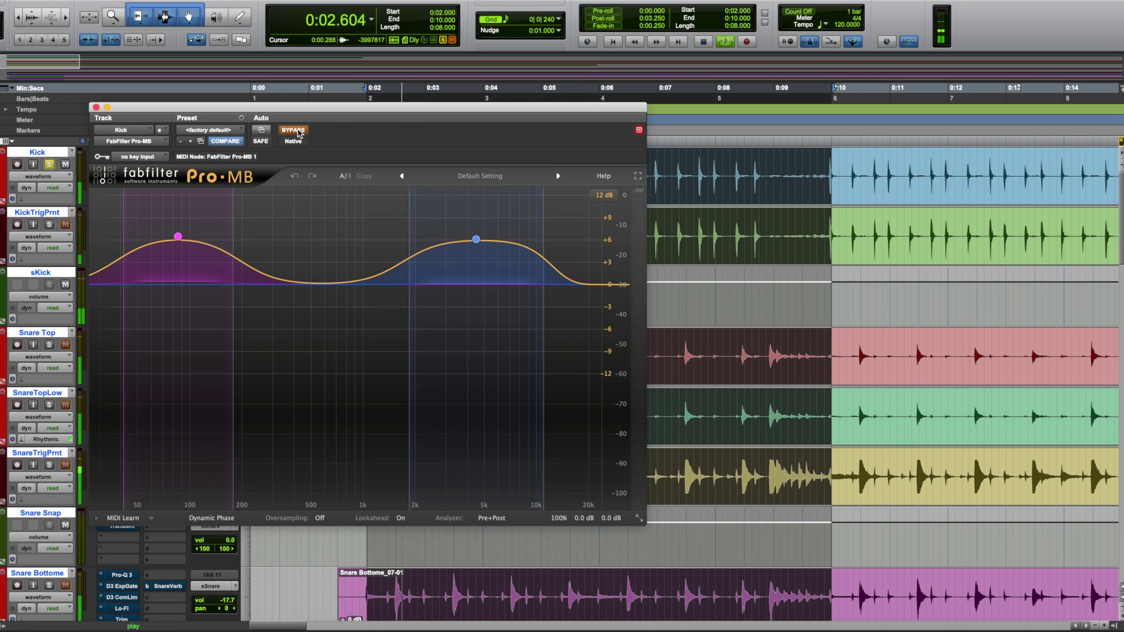
left_click(293, 130)
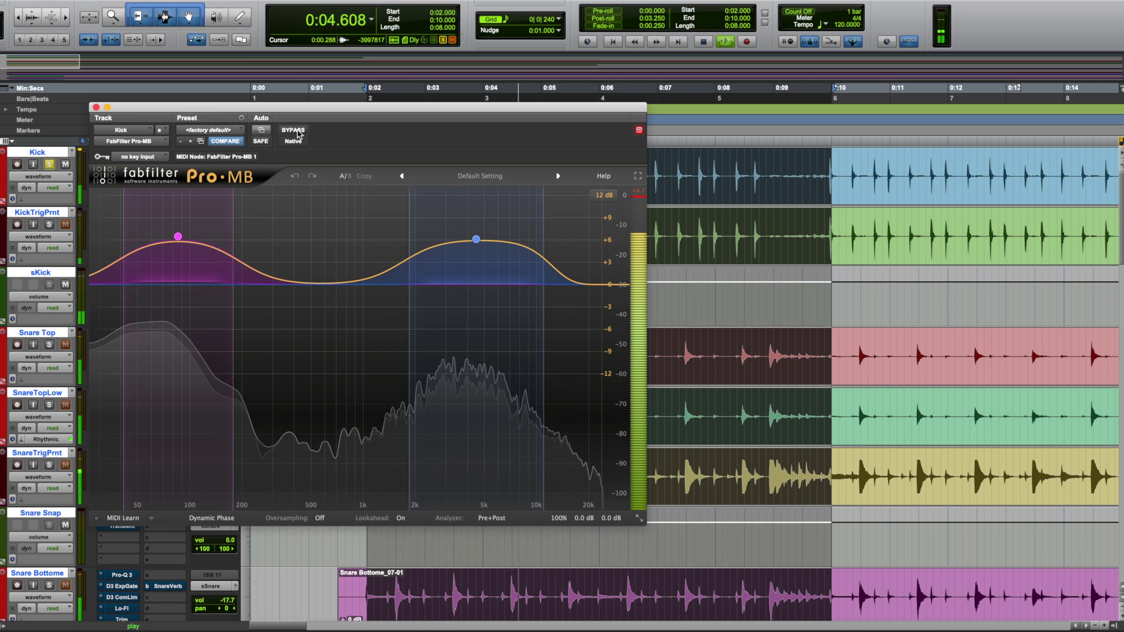
left_click(297, 134)
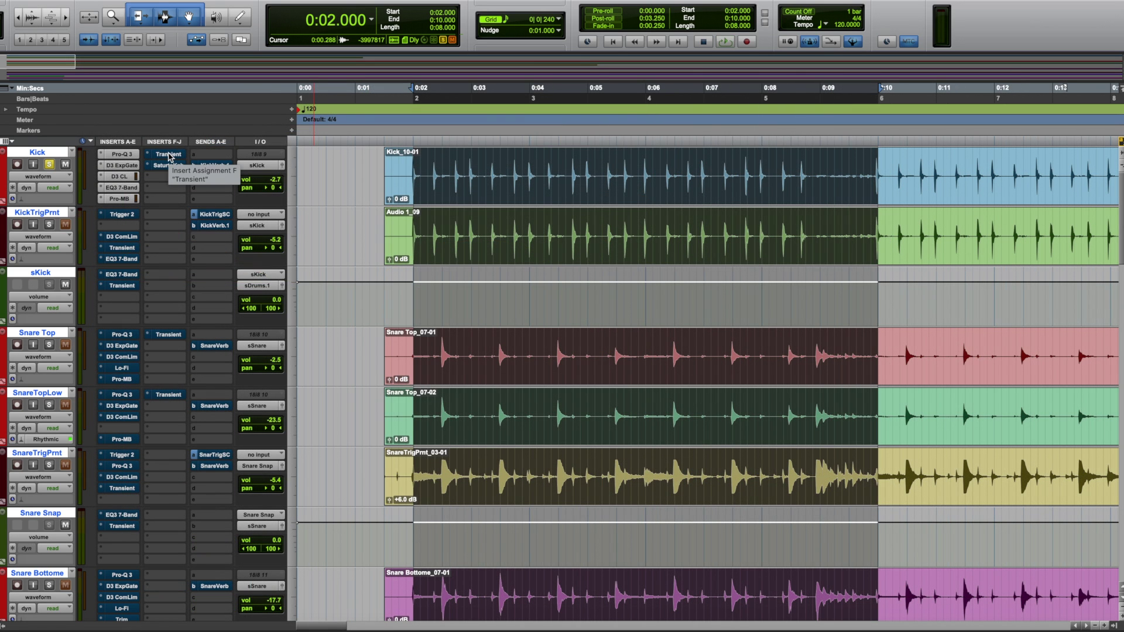
Step: Show the Attack control in the Kick's Transient plug-in, compare playback bypassed and active, and close it left active
left_click(167, 155)
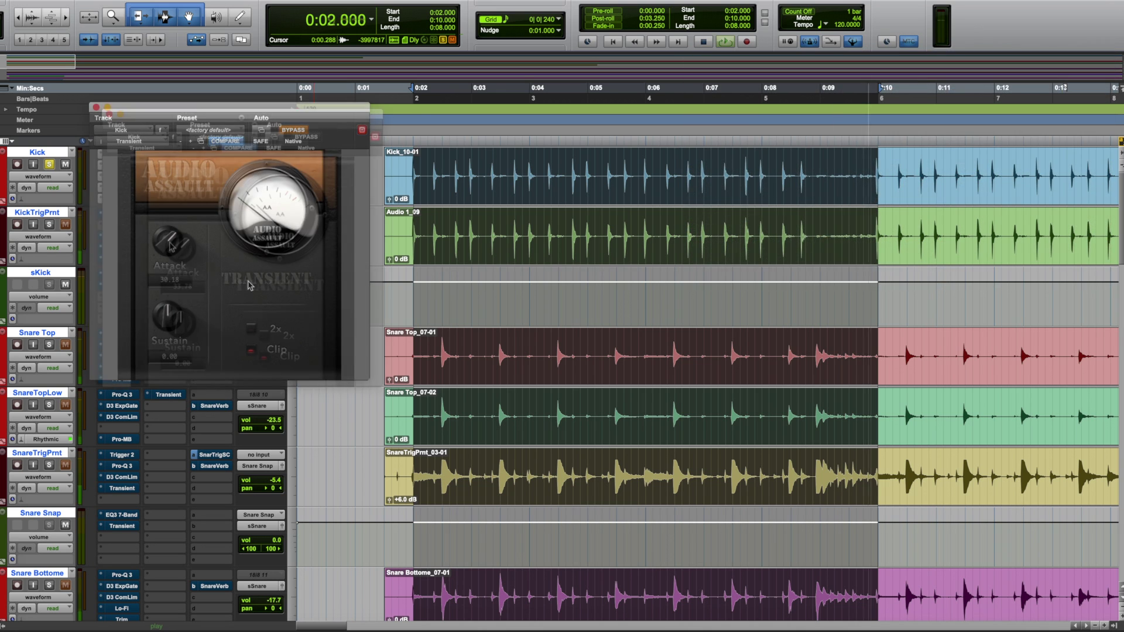
key("space")
left_click_drag(171, 248, 171, 252)
left_click(309, 137)
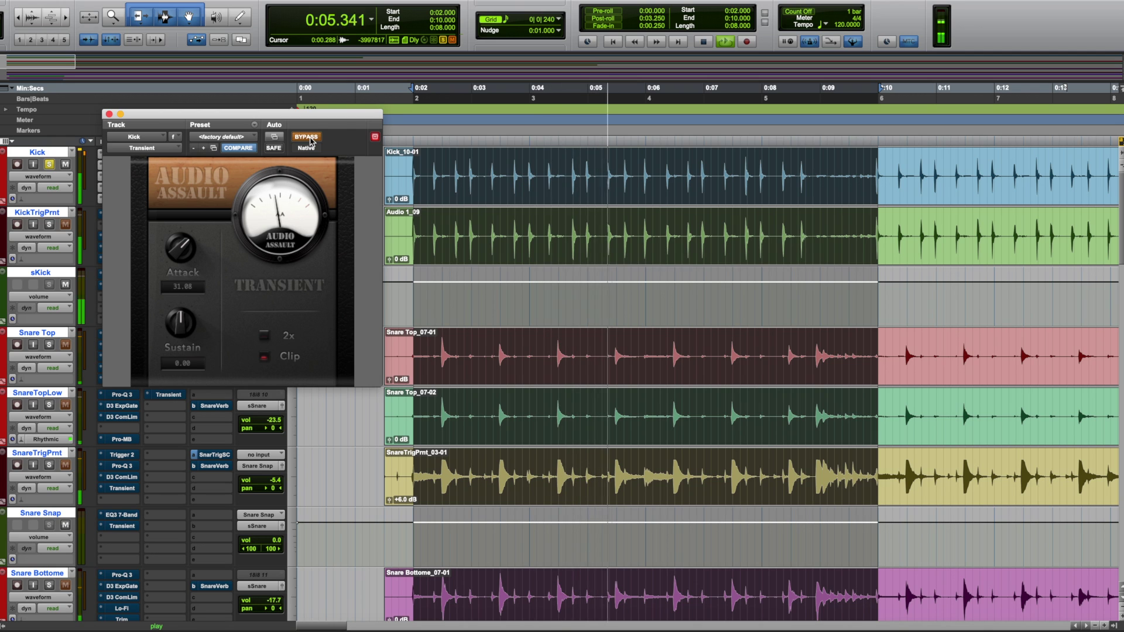
left_click(309, 138)
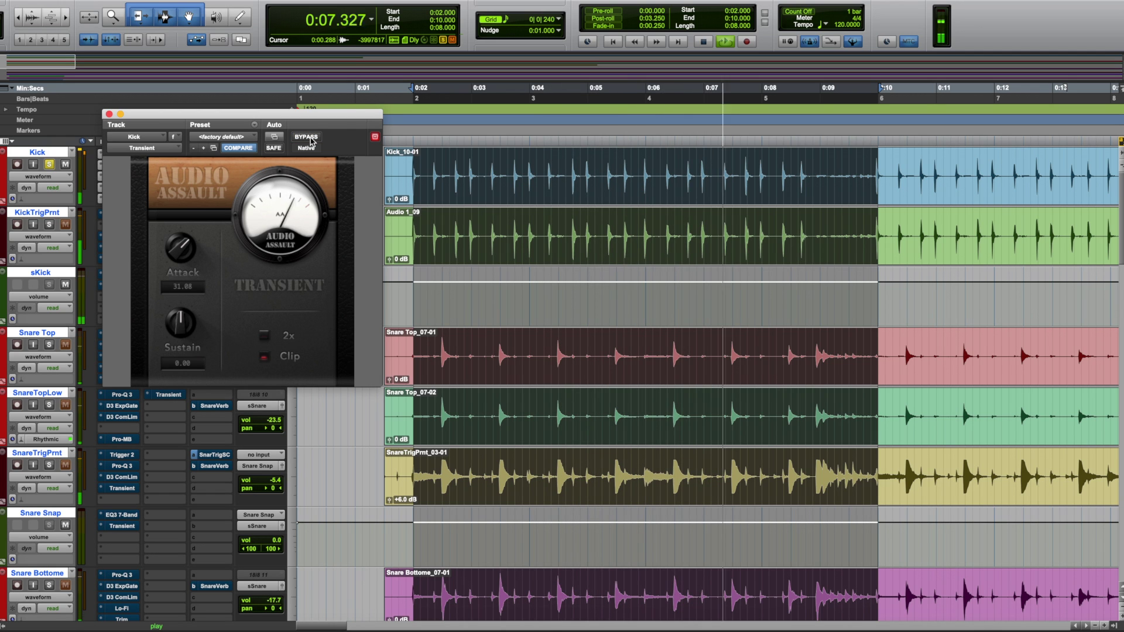
left_click(109, 115)
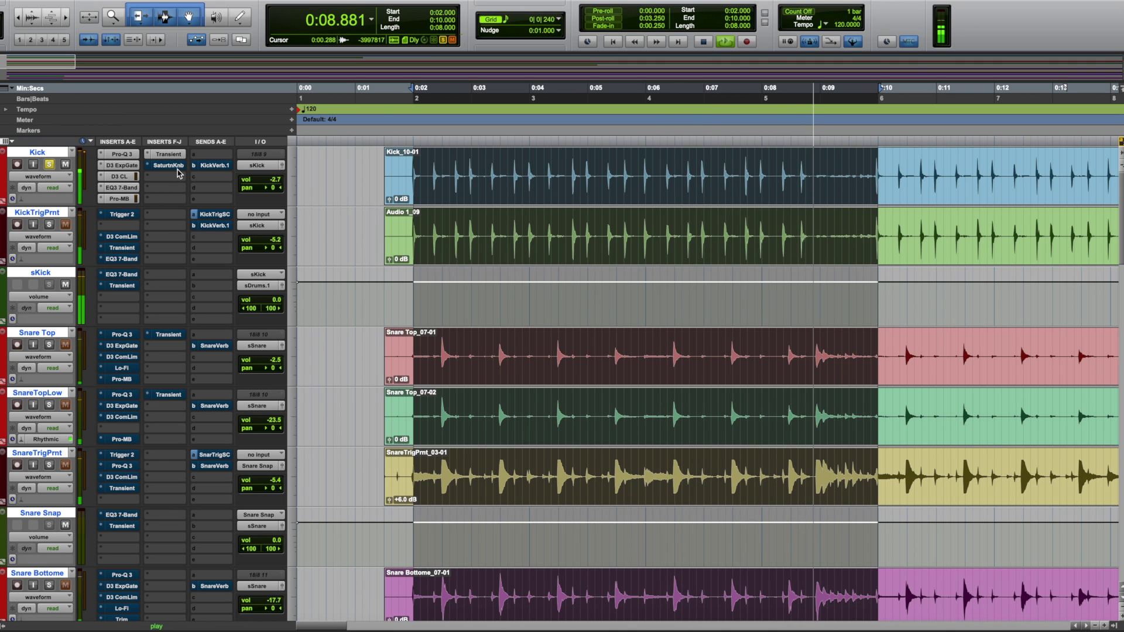
Step: Take the Kick's Softube Saturation Knob out of bypass and repeatedly compare playback with and without it
left_click(168, 166)
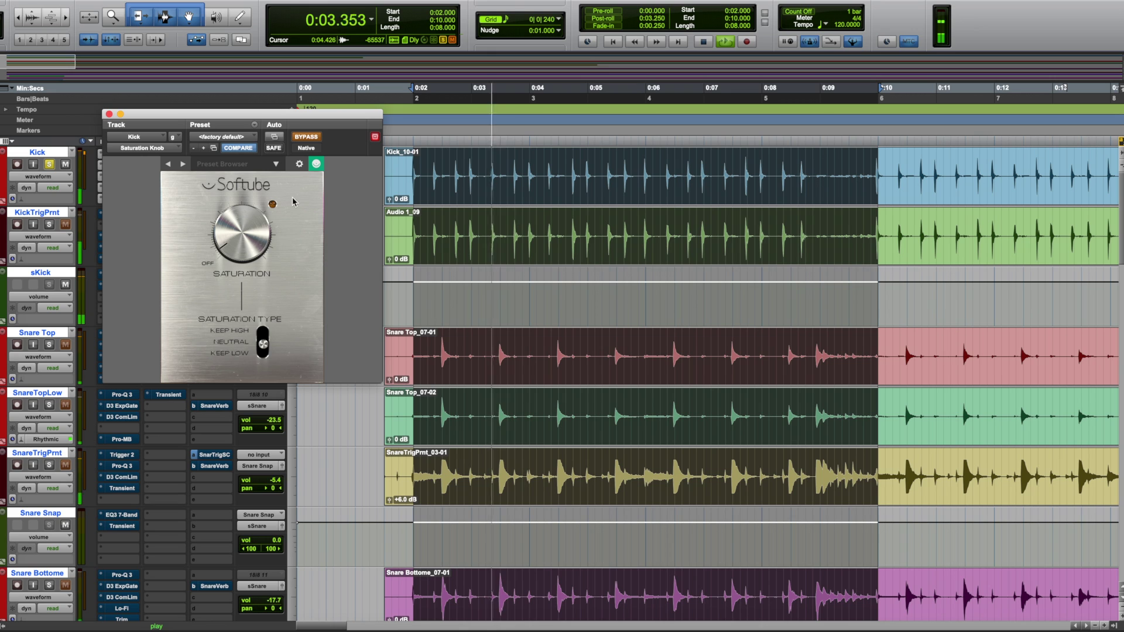
key("space")
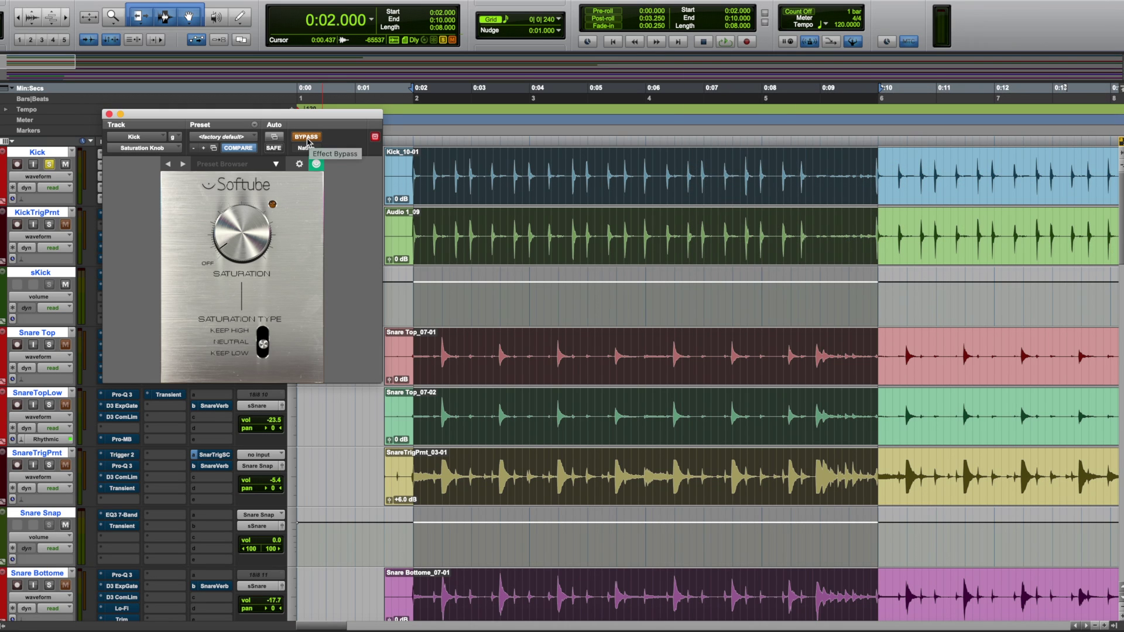
left_click(306, 137)
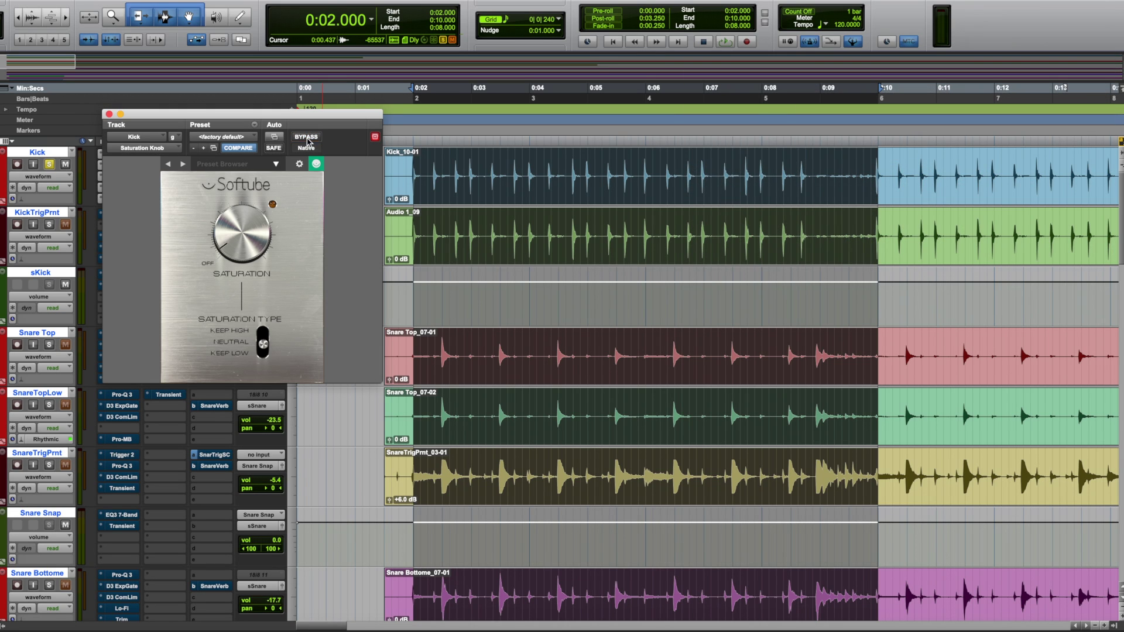
key("space")
left_click(306, 137)
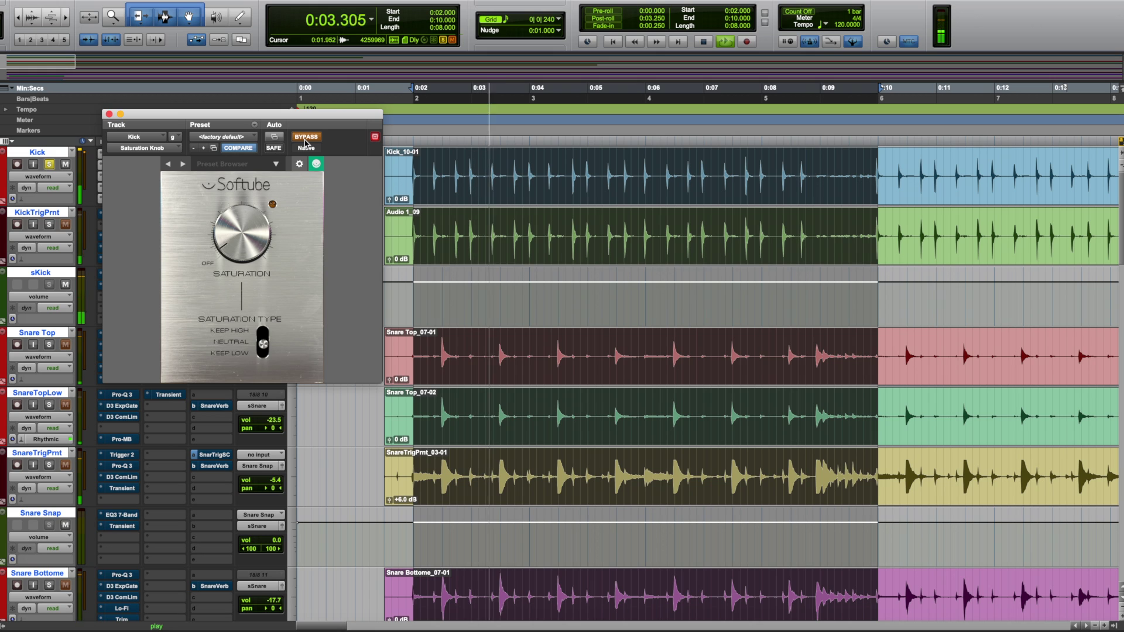
left_click(306, 138)
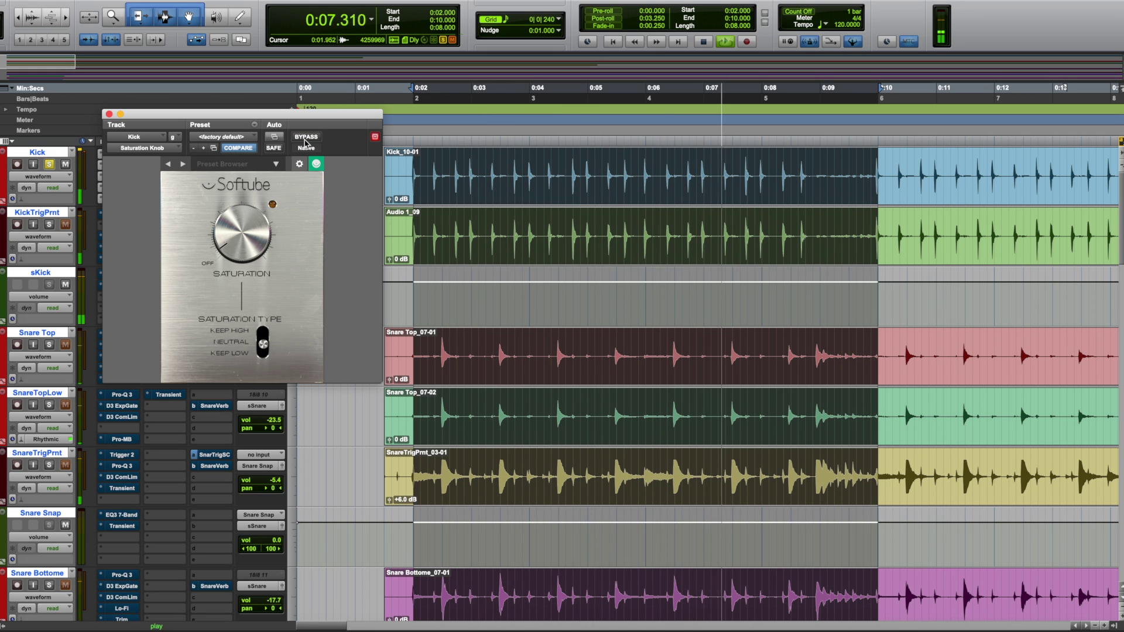
left_click(305, 139)
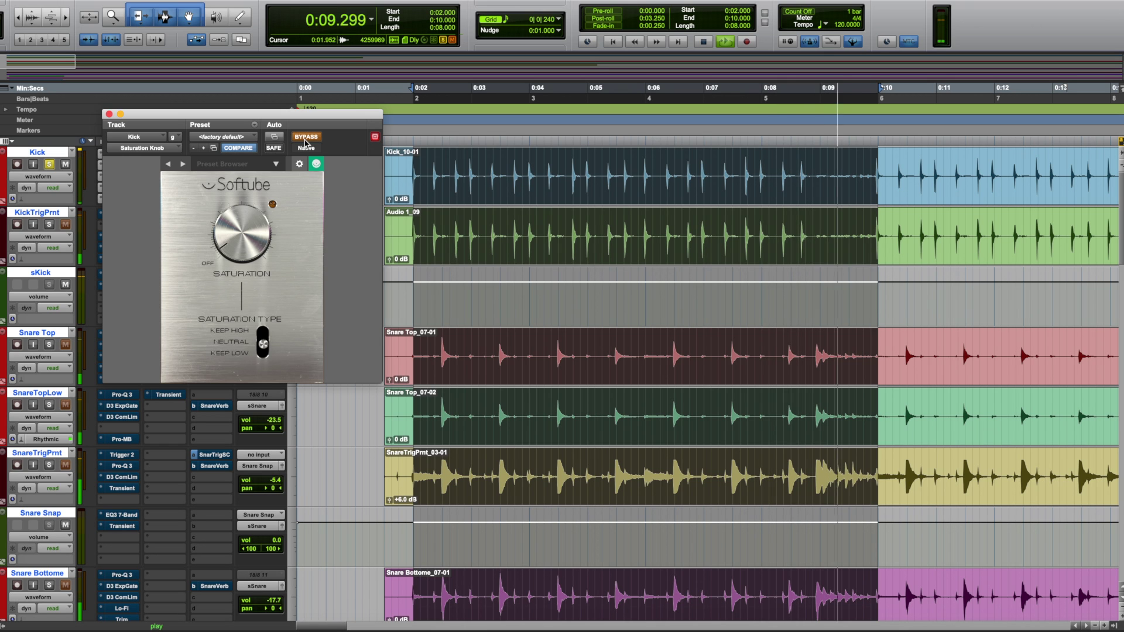
left_click(305, 139)
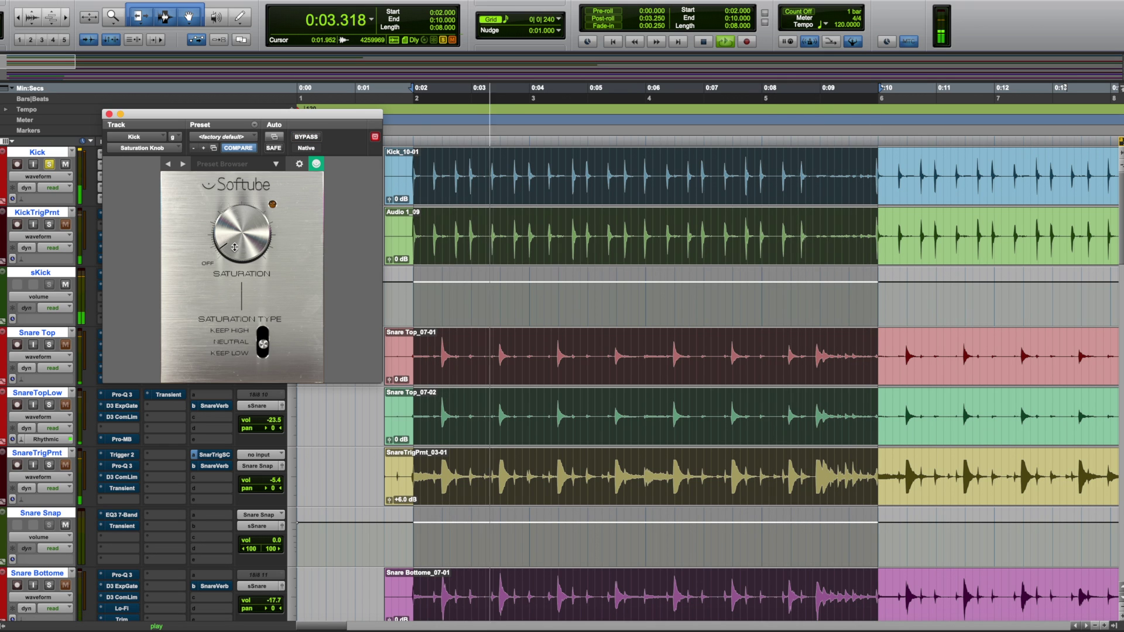
Step: Point out the Saturation amount, compare the Saturation Knob bypassed and active once more, close it left active, and stop playback
mouse_move(234, 247)
left_mouse_down()
mouse_move(234, 207)
mouse_move(222, 235)
left_mouse_up()
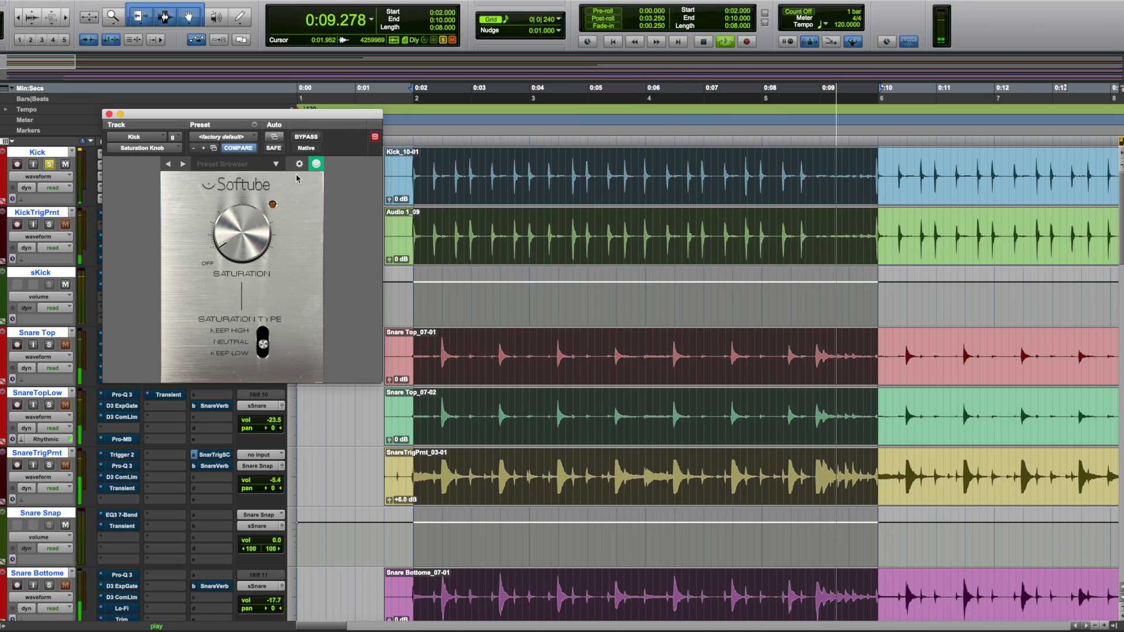
left_click(306, 139)
left_click(306, 140)
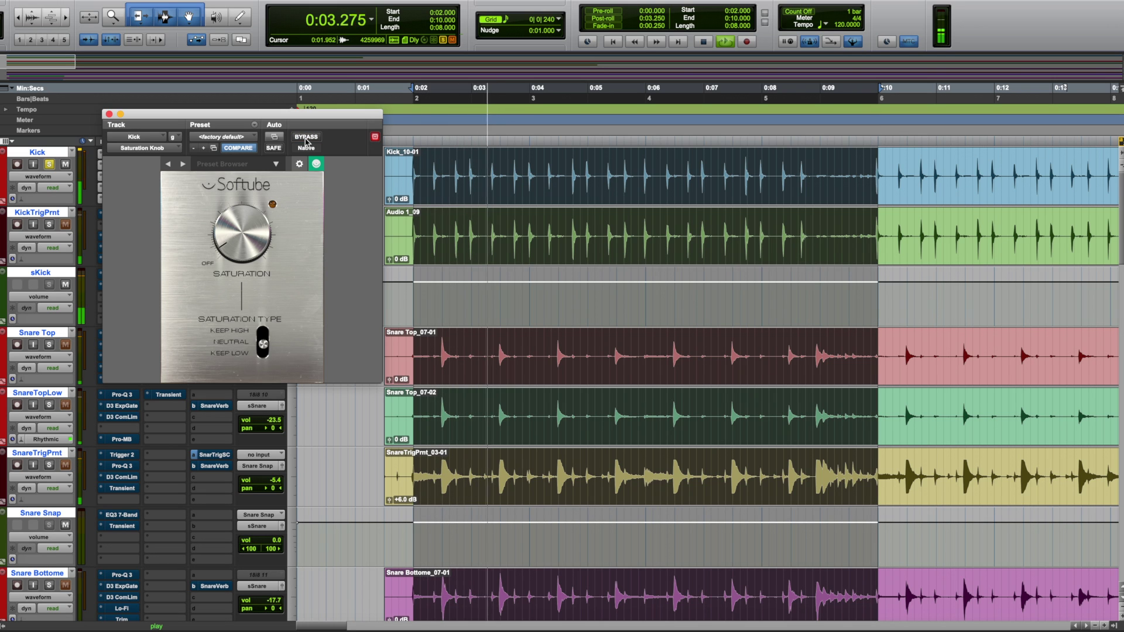
left_click(109, 114)
key("space")
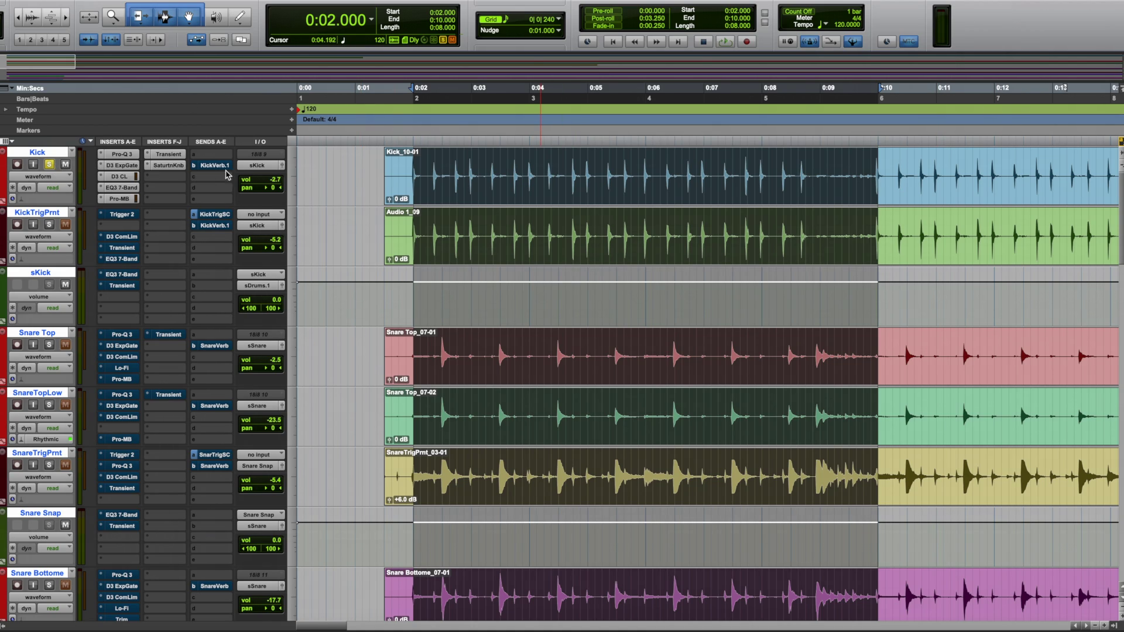
Step: Switch to the Mix window, start playback, and view the Trigger 2 plug-in on the KickTrigPrnt track before closing it
key("super+equal")
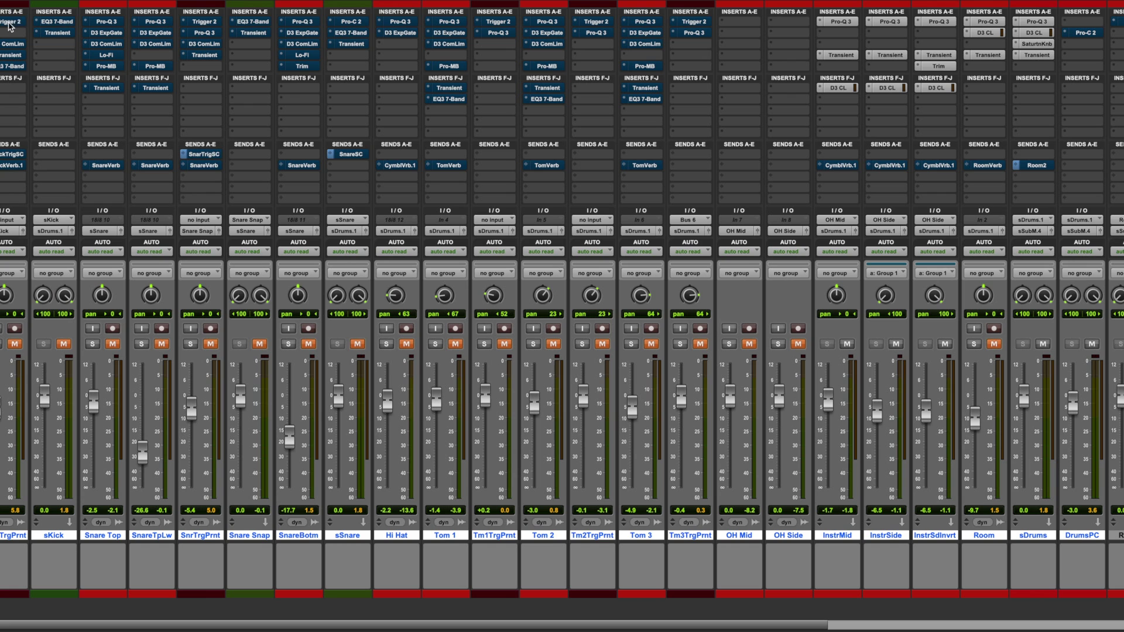
left_click(63, 344)
key("space")
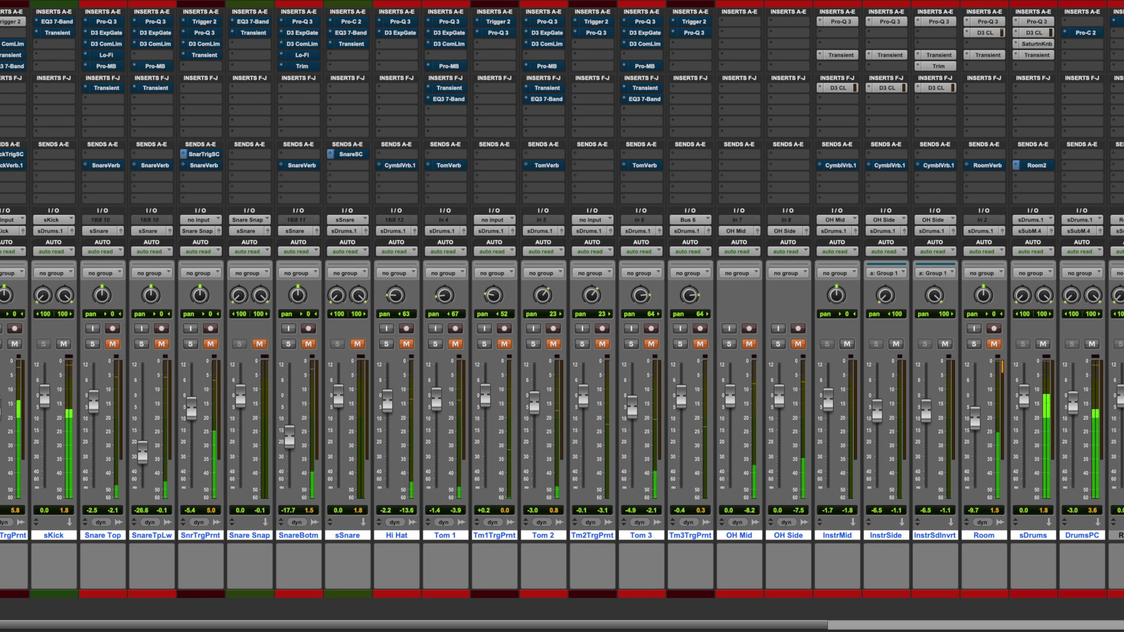
left_click(7, 21)
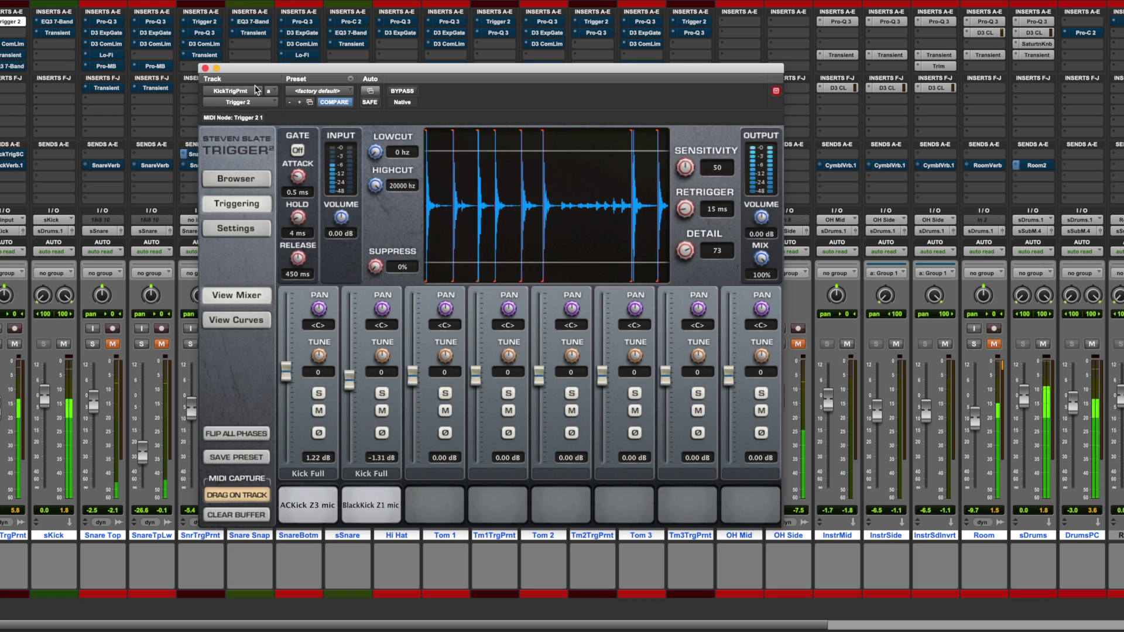
left_click(205, 68)
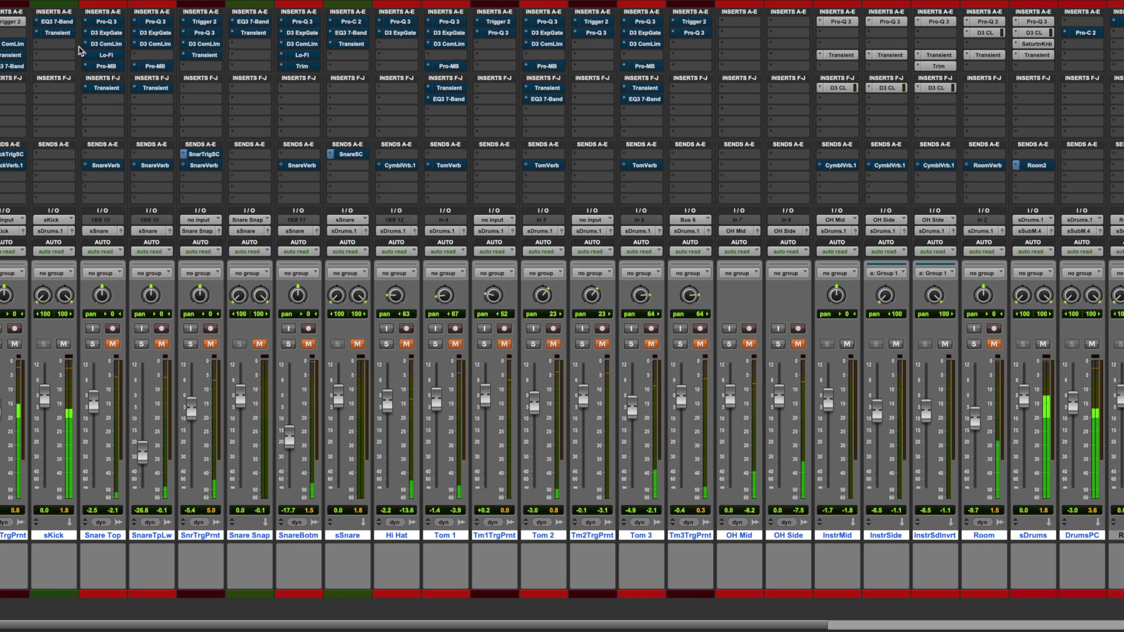
Step: Take the Dyn3 Compressor/Limiter on KickTrigPrnt out of bypass during playback and close it left active
left_click(16, 44)
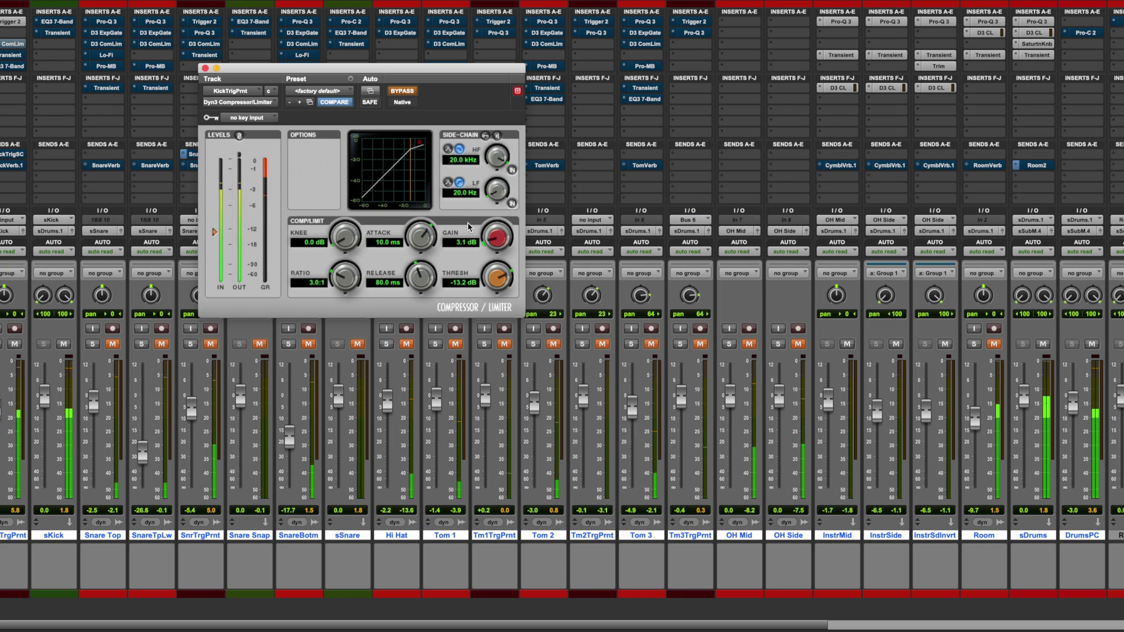
left_click(404, 92)
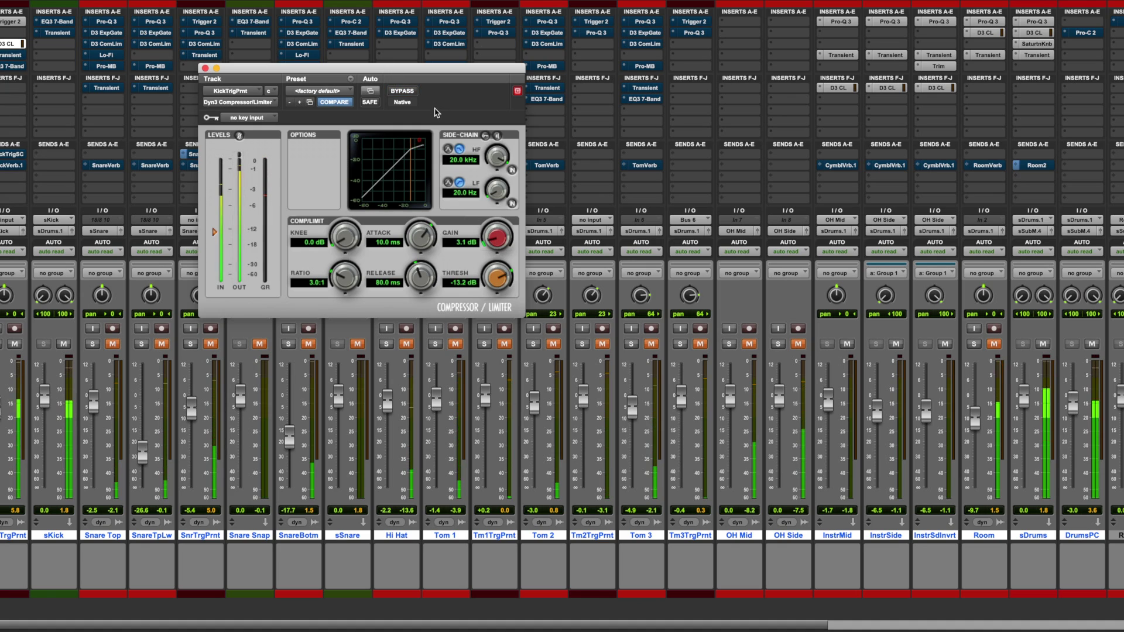
key("ctrl+Up")
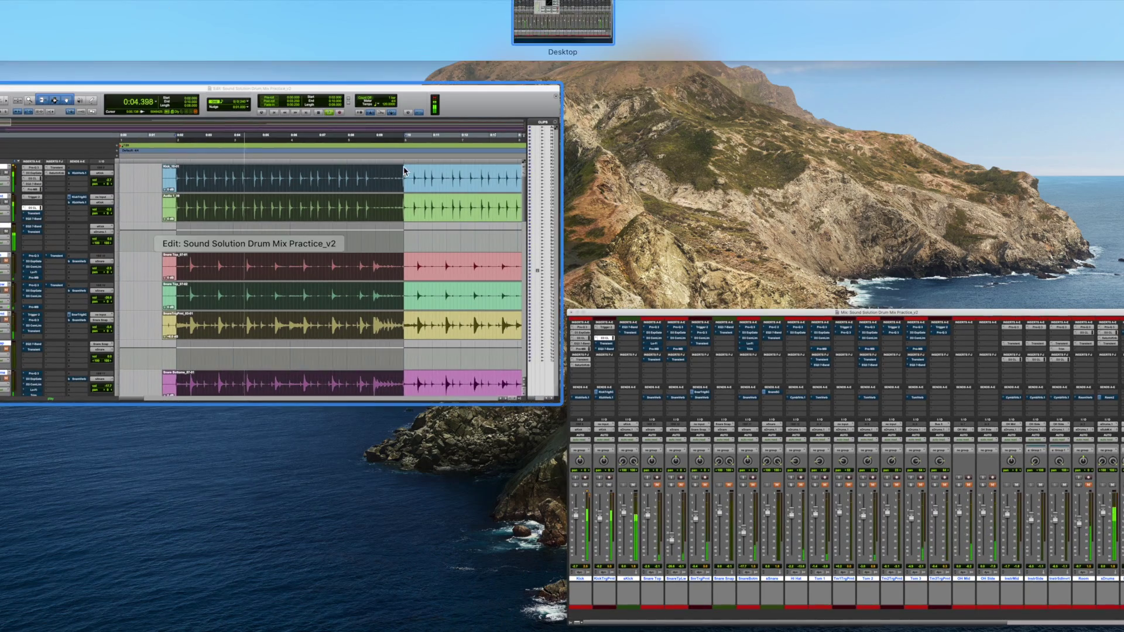
left_click(849, 466)
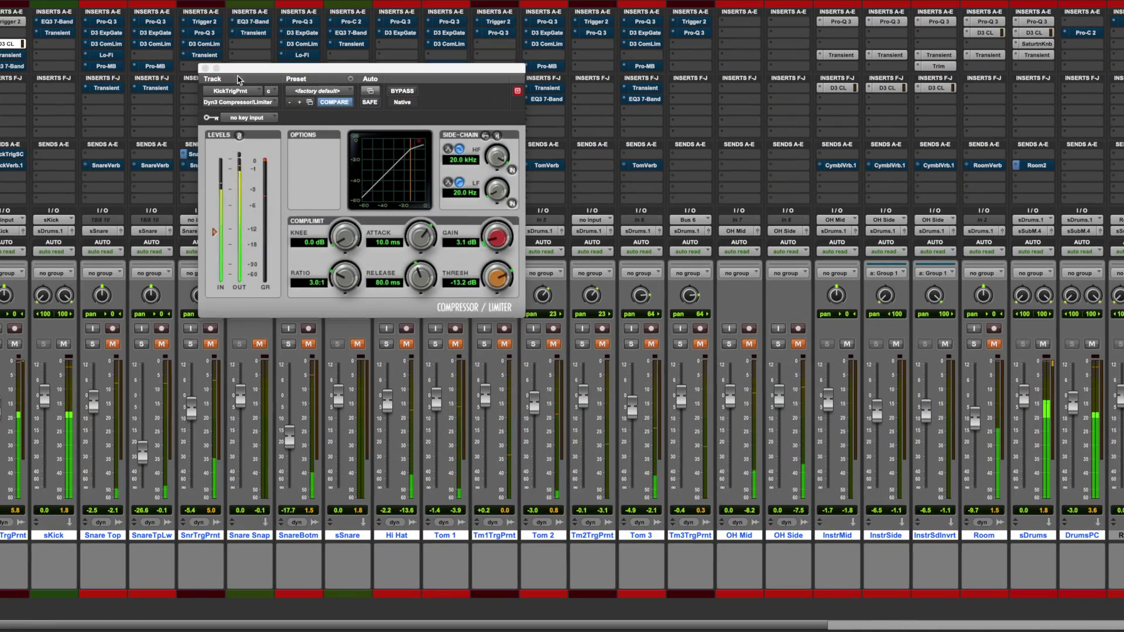
left_click(204, 68)
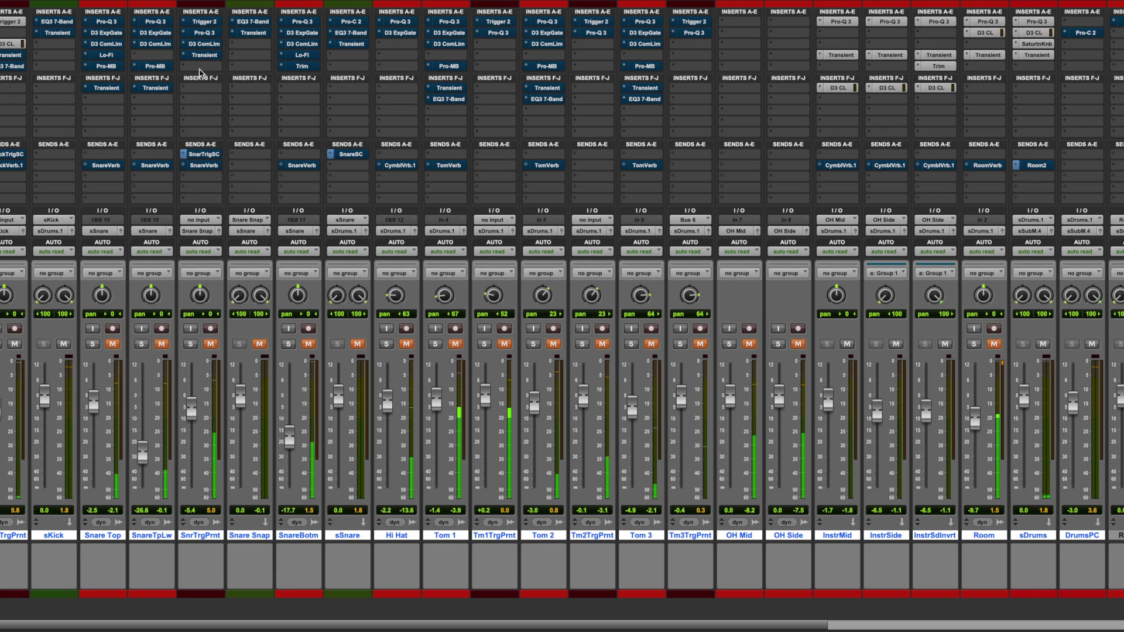
Step: Take KickTrigPrnt's Transient plug-in out of bypass, compare playback with and without it, and close it left active
left_click(7, 55)
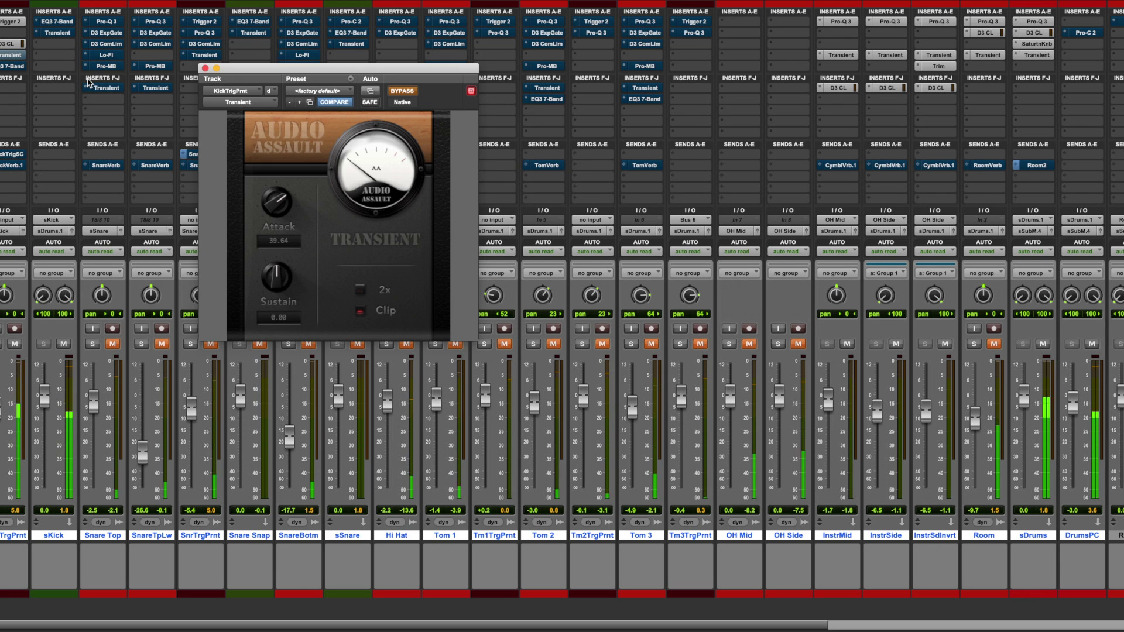
left_click(410, 94)
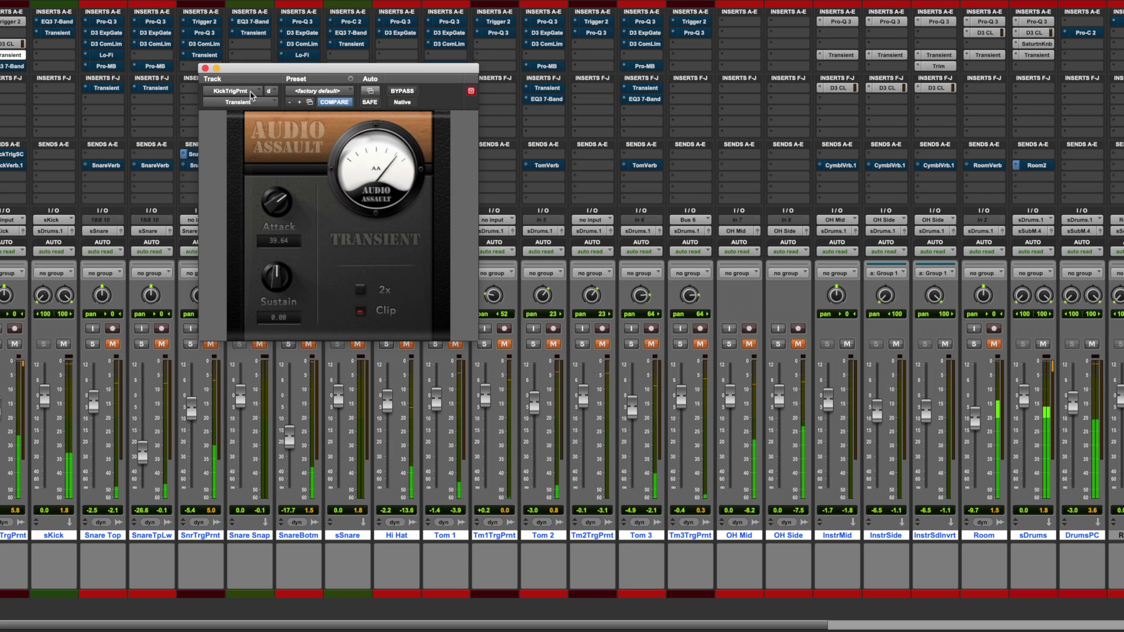
left_click(402, 91)
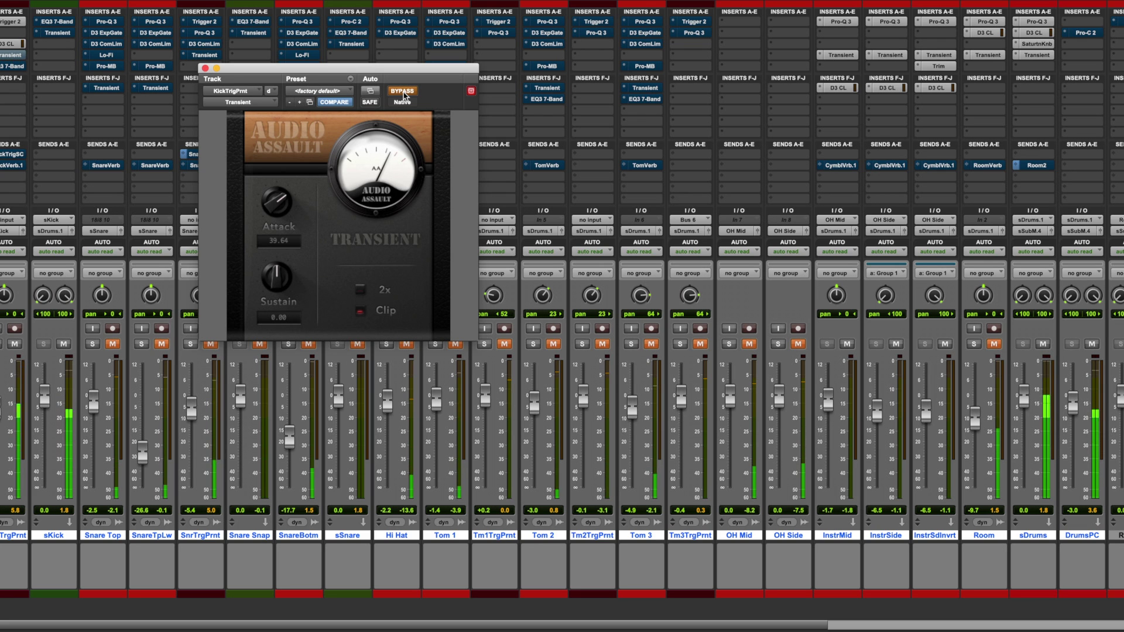
left_click(403, 91)
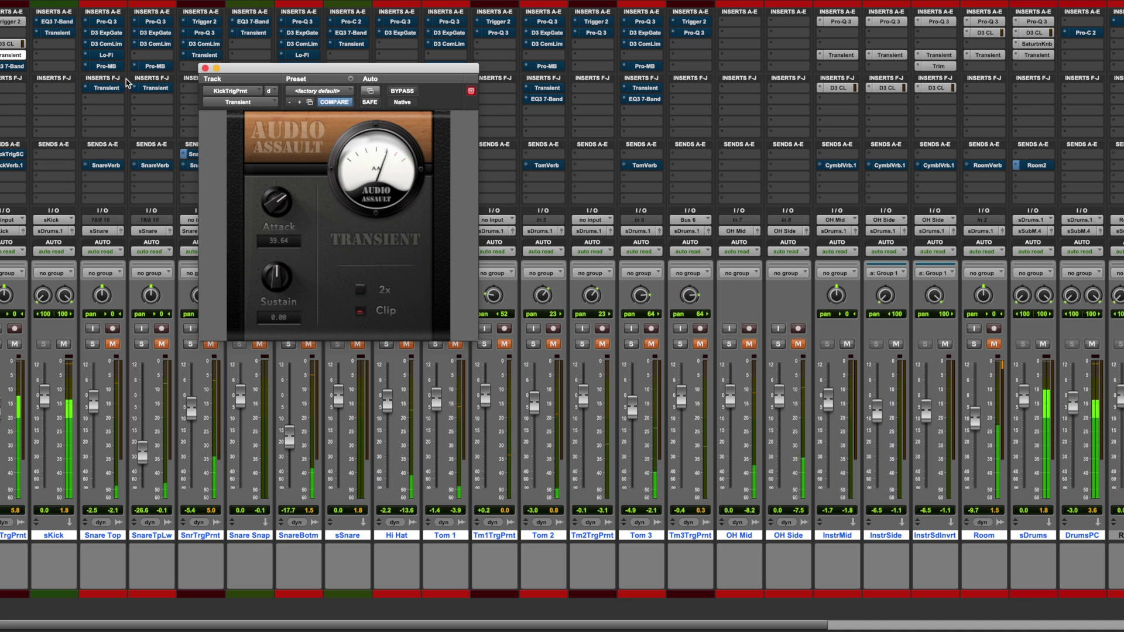
left_click(205, 68)
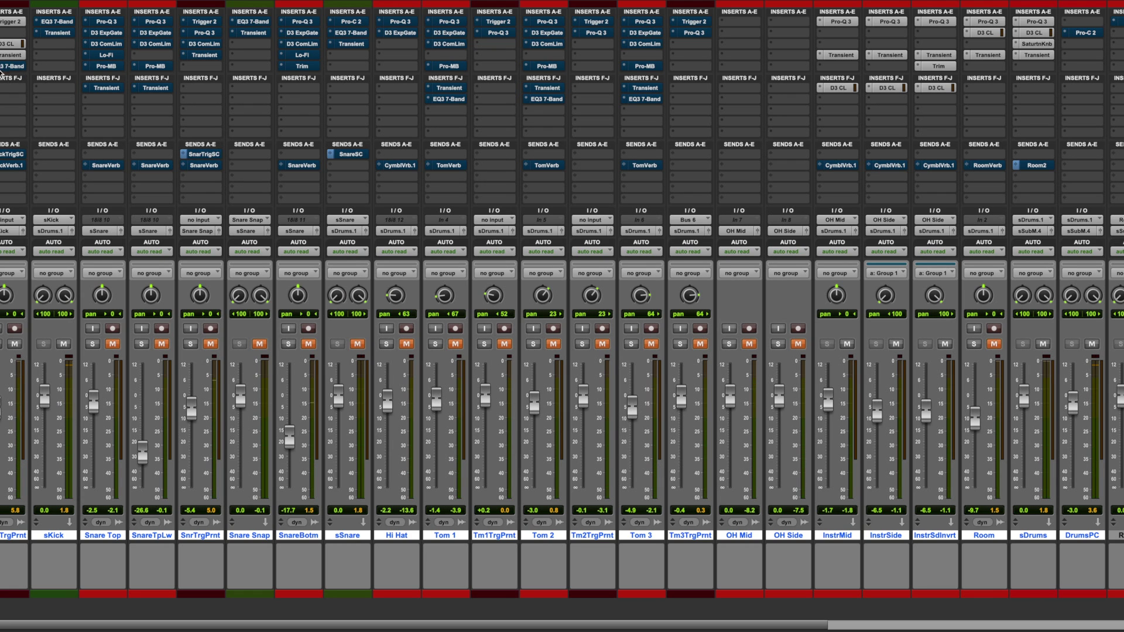
Step: Take KickTrigPrnt's EQ3 7-Band out of bypass, set its HF band to 3.29 kHz and 4.2 dB, and close it
left_click(8, 67)
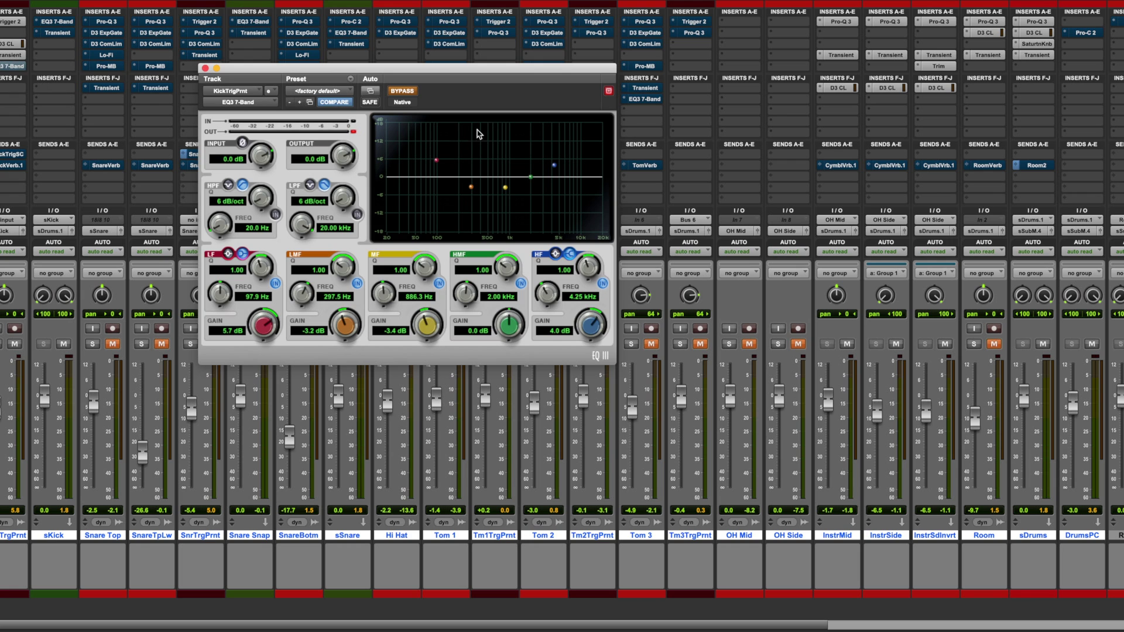
left_click(403, 92)
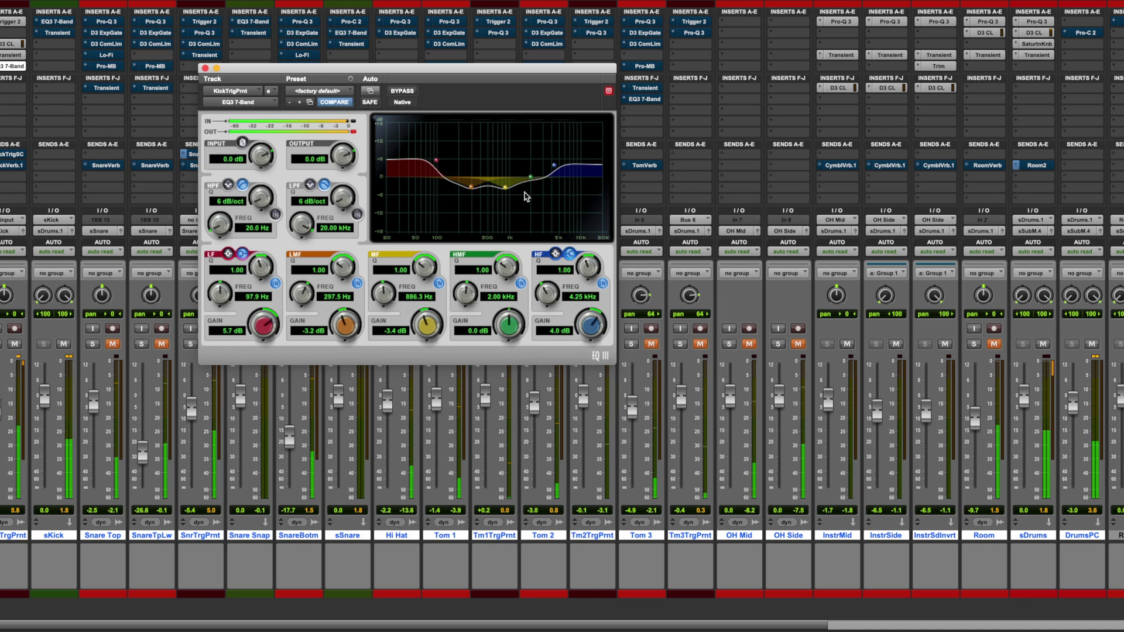
left_click_drag(554, 168, 546, 169)
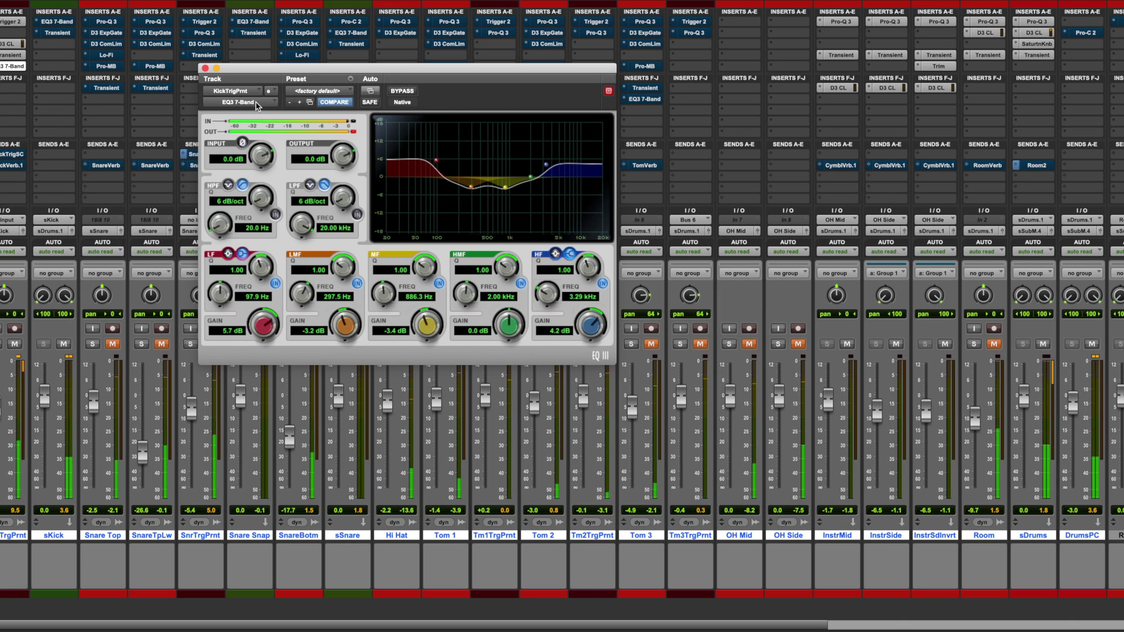
left_click(205, 69)
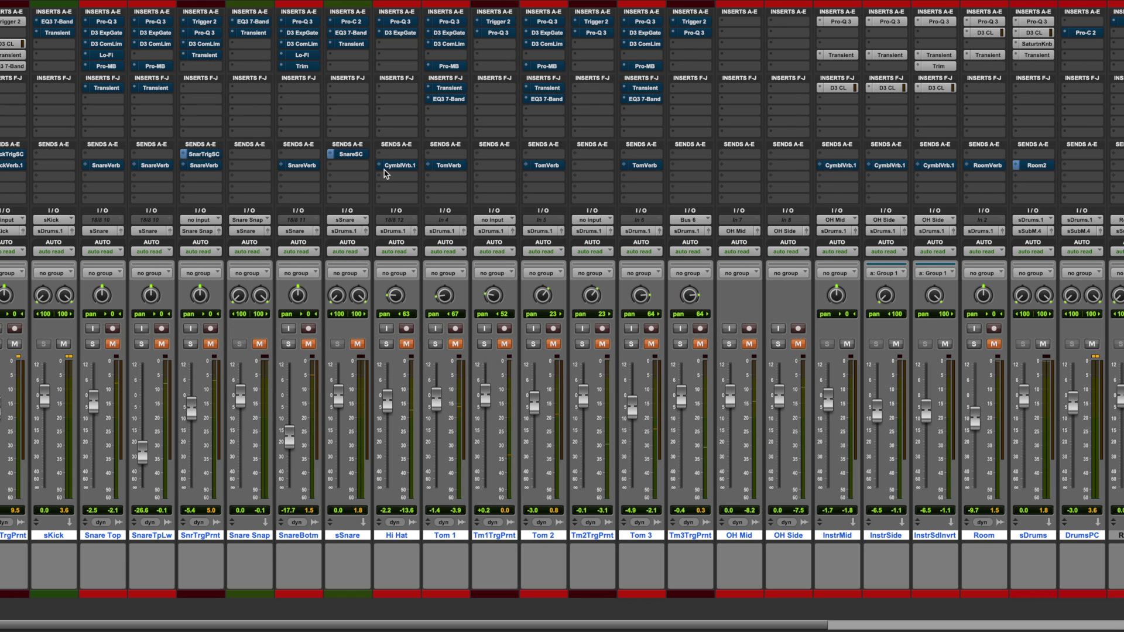
Step: Unmute the KickTrigSC send on KickTrigPrnt and show KickTrigSC as the key input of the Kick's Expander/Gate
left_click(10, 155, "ctrl+super")
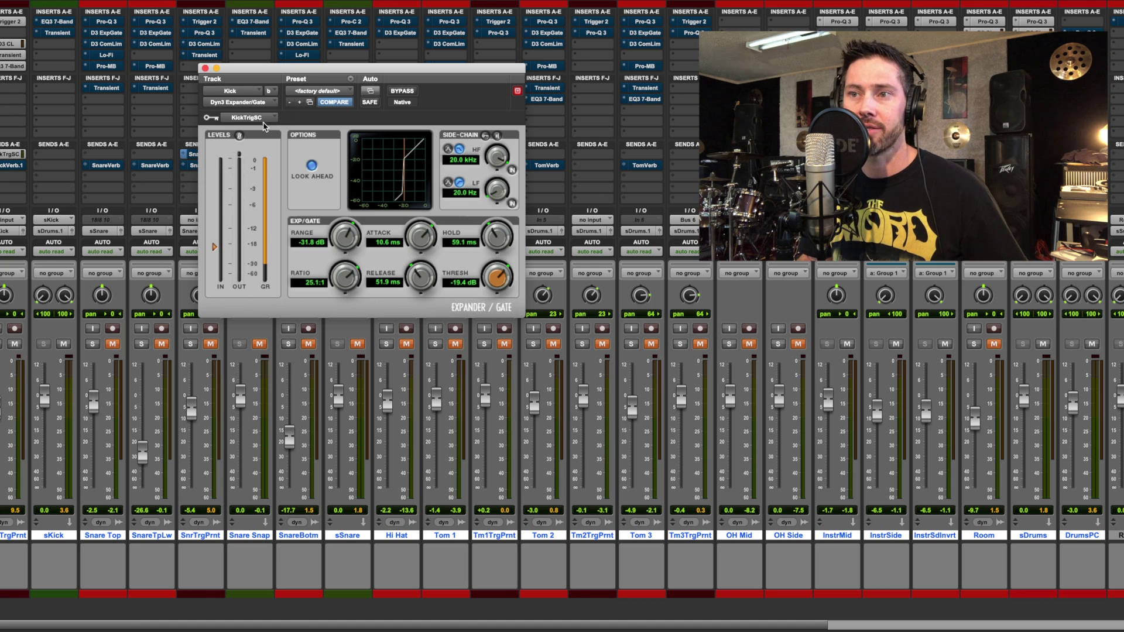
left_click(205, 68)
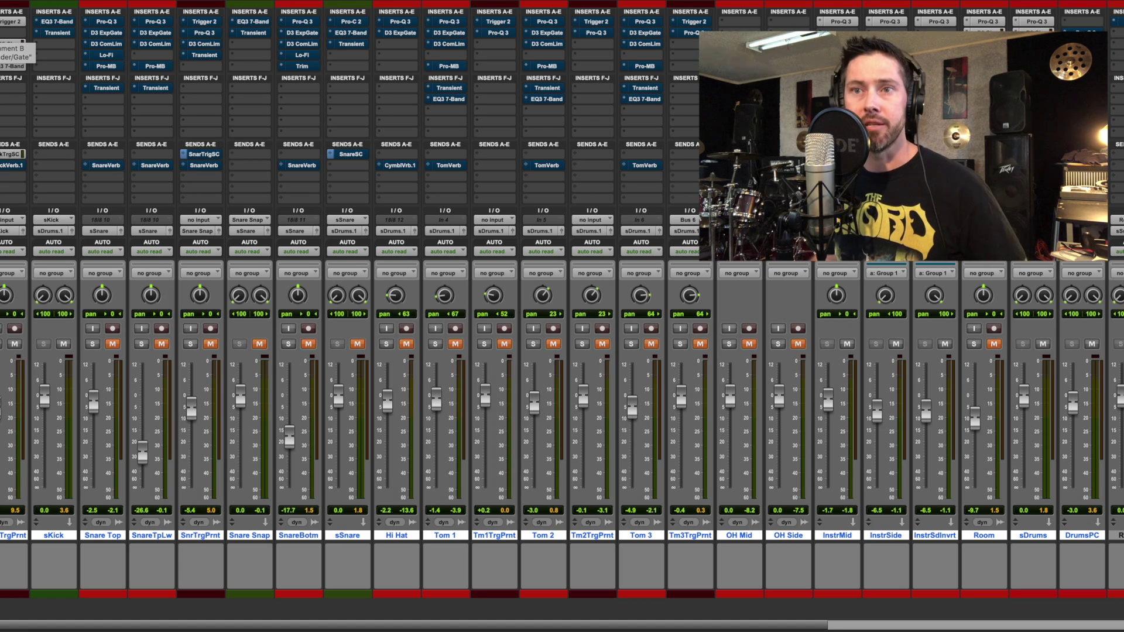
key("space")
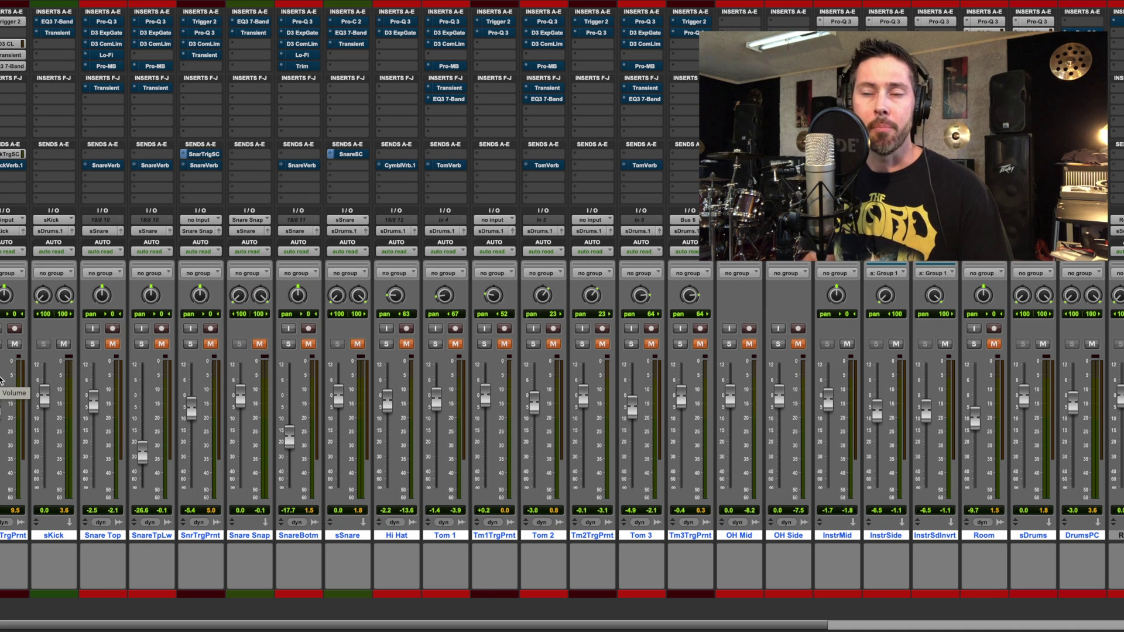
Step: Select only the sKick track, start playback, take its EQ3 7-Band out of bypass, and close it left active
left_click(63, 540, "alt")
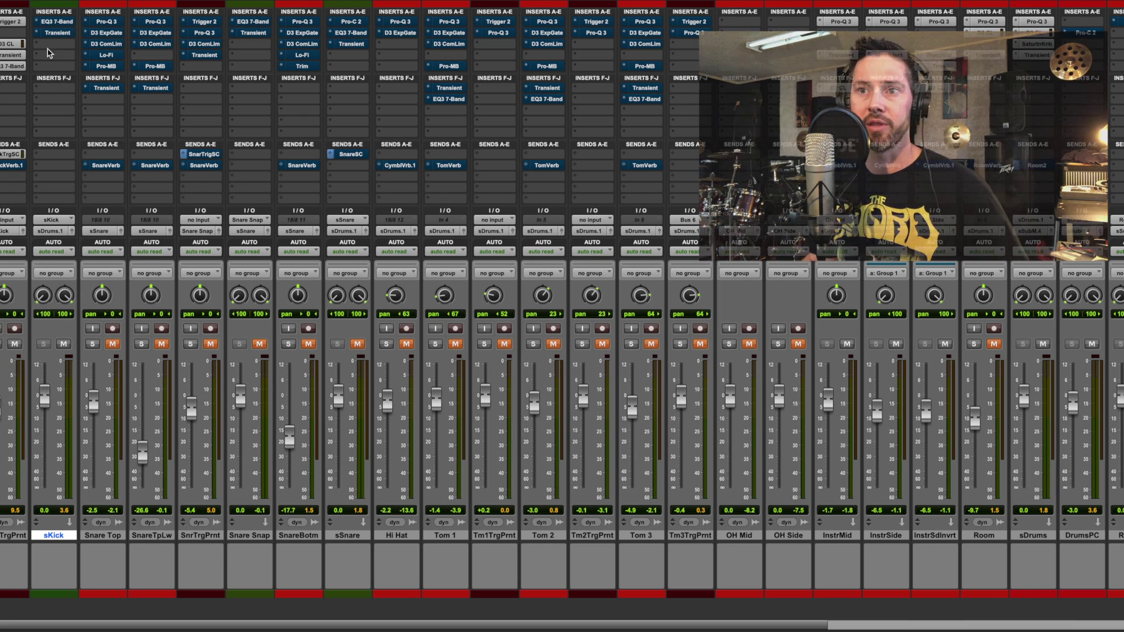
key("space")
left_click(53, 21)
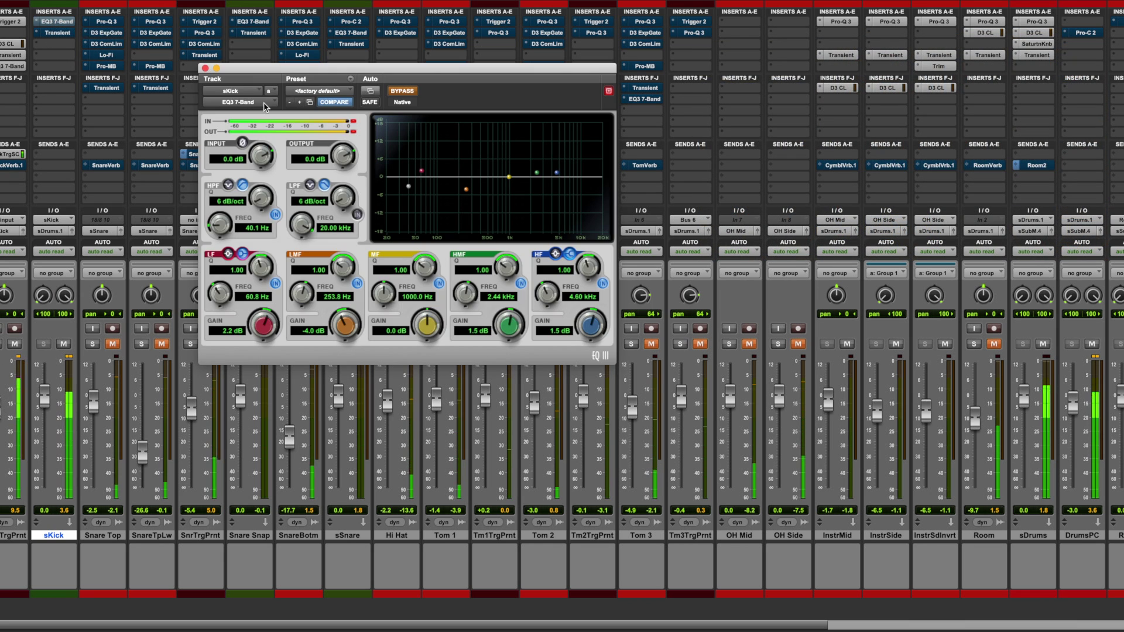
left_click(403, 92)
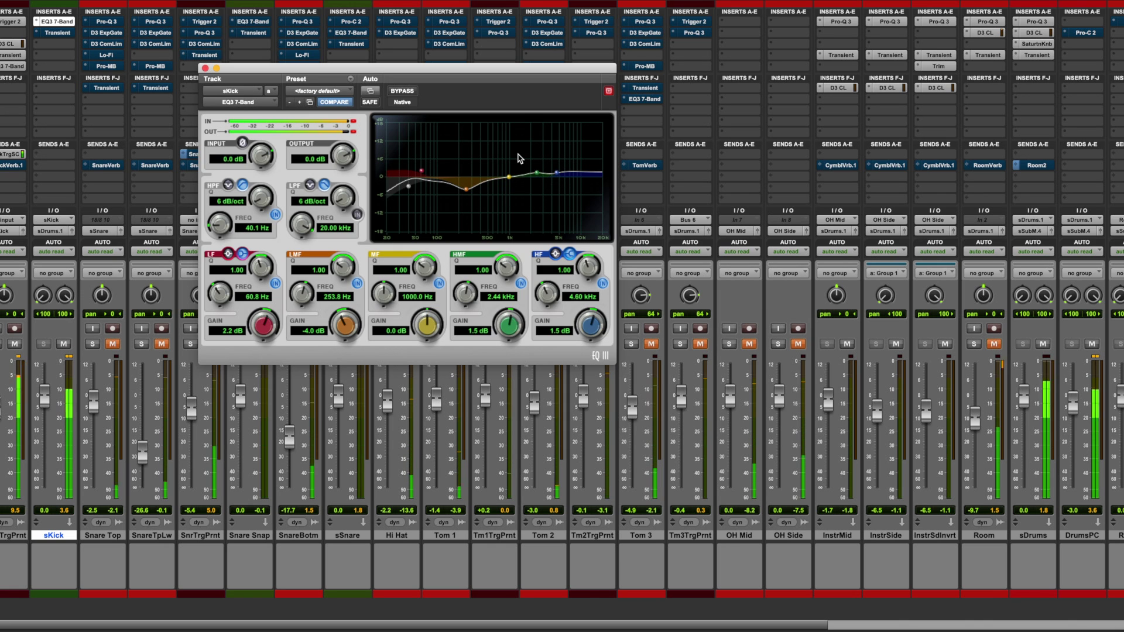
left_click(204, 68)
Step: Activate sKick's Transient plug-in, raise its Attack to about 35.5, compare it with bypass, and close it left active
left_click(57, 33)
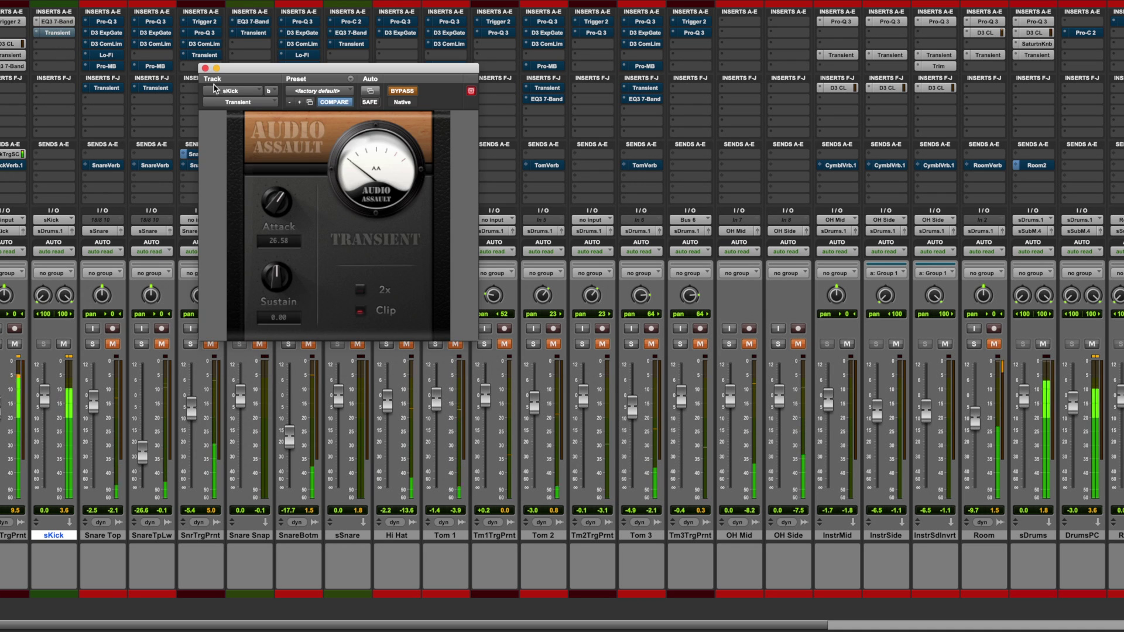
left_click(402, 90)
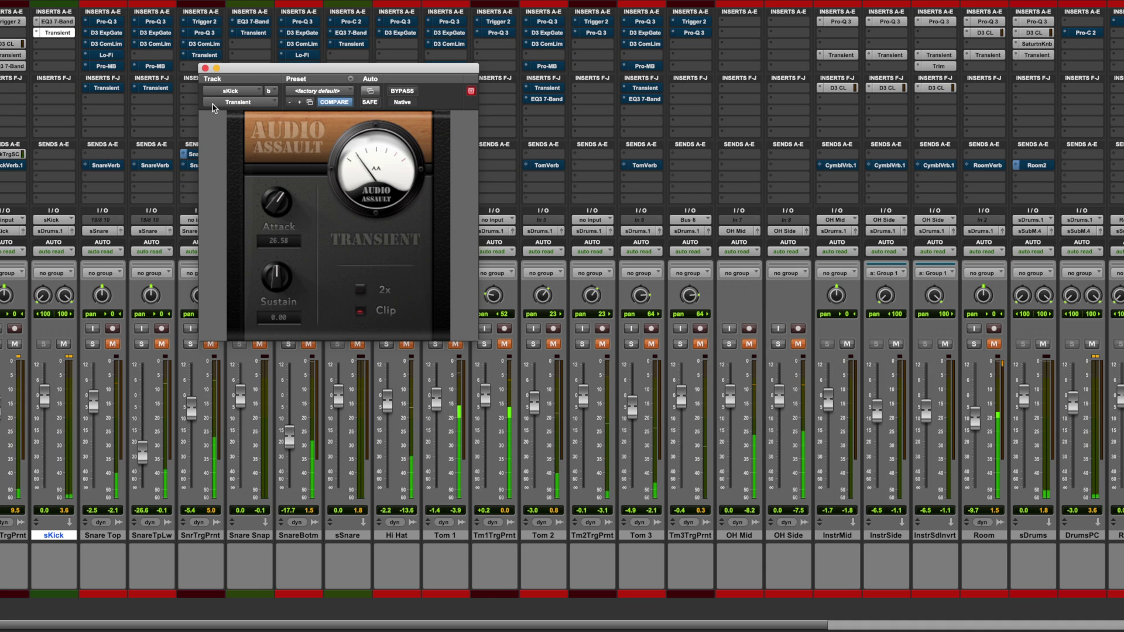
mouse_move(277, 205)
left_mouse_down()
mouse_move(275, 186)
mouse_move(272, 196)
left_mouse_up()
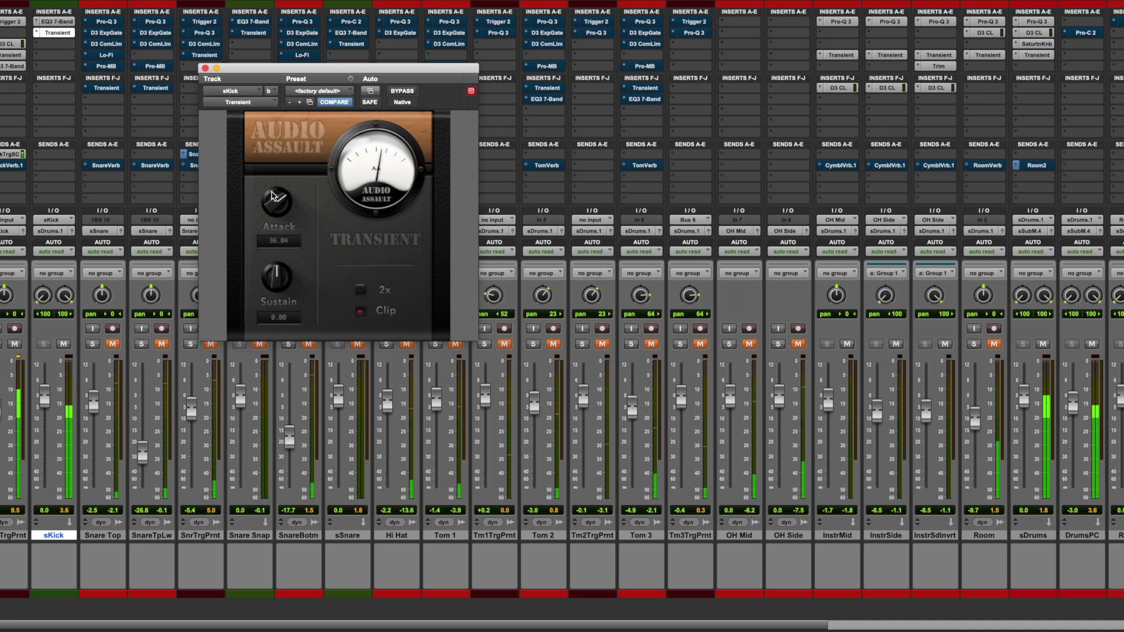
left_click(402, 92)
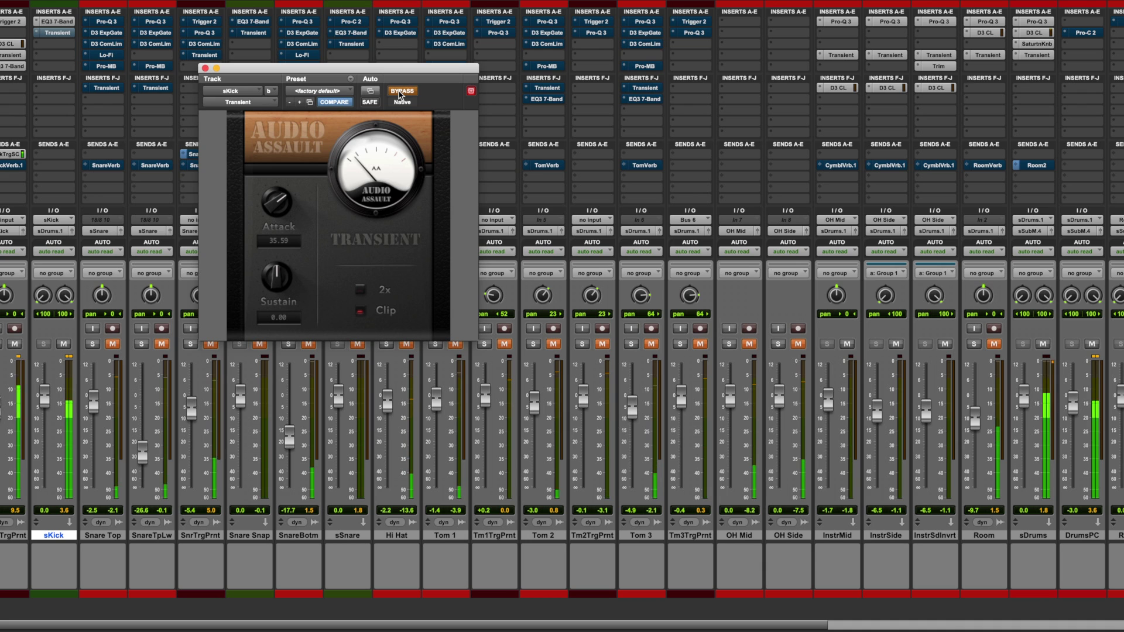
left_click(402, 92)
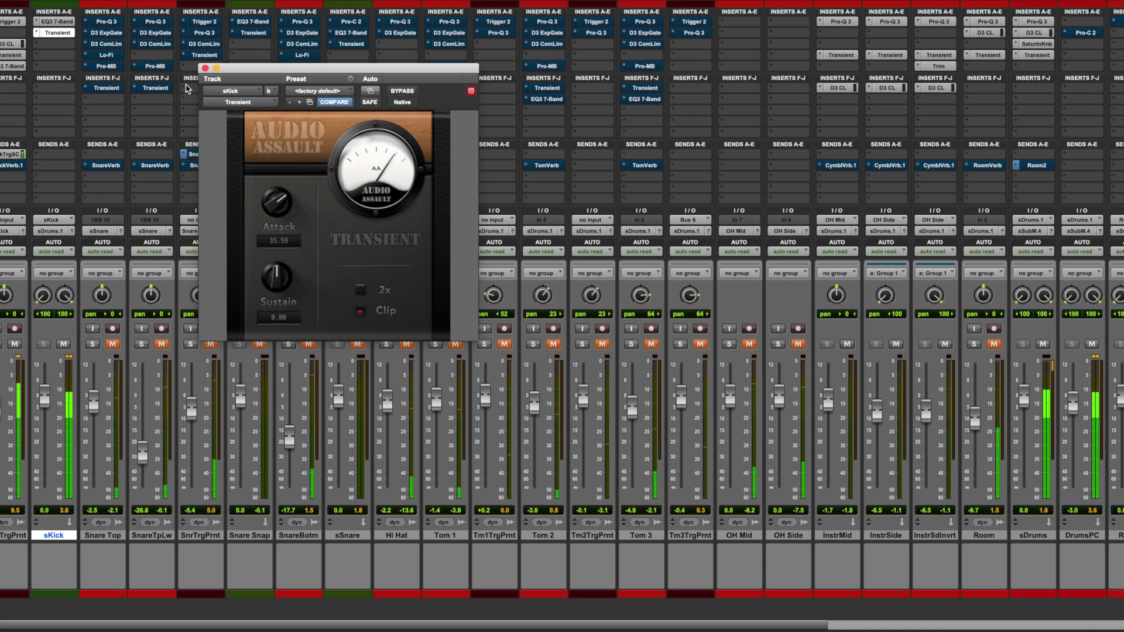
left_click(205, 68)
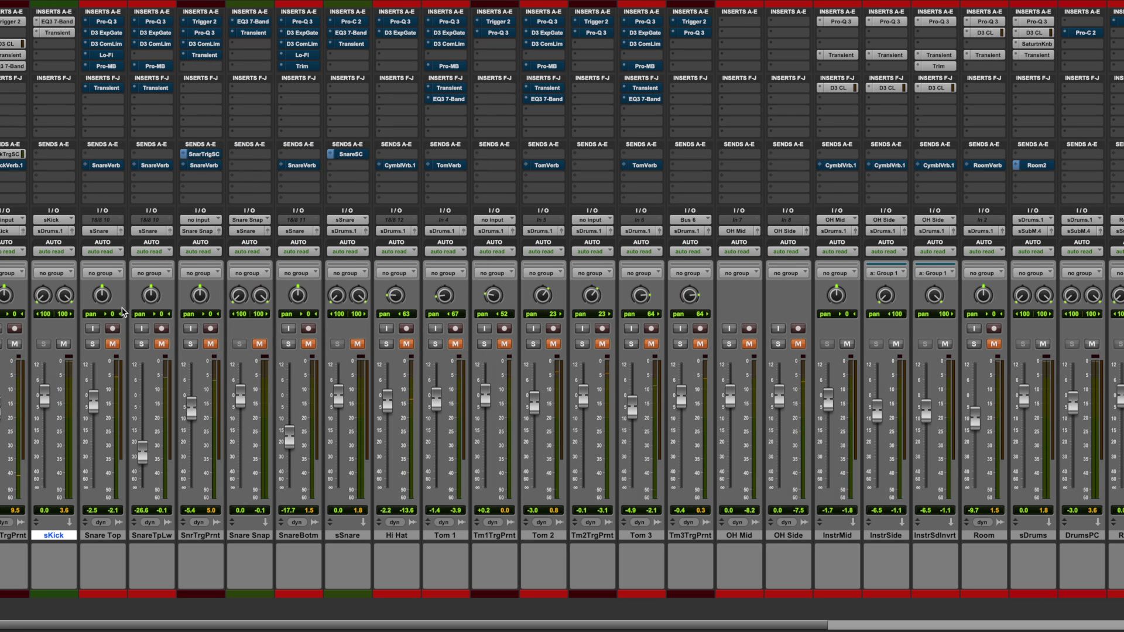
Step: Solo the Snare Top track, take its FabFilter Pro-Q 3 out of bypass during playback, and point out the low-mid cut
left_click(93, 344)
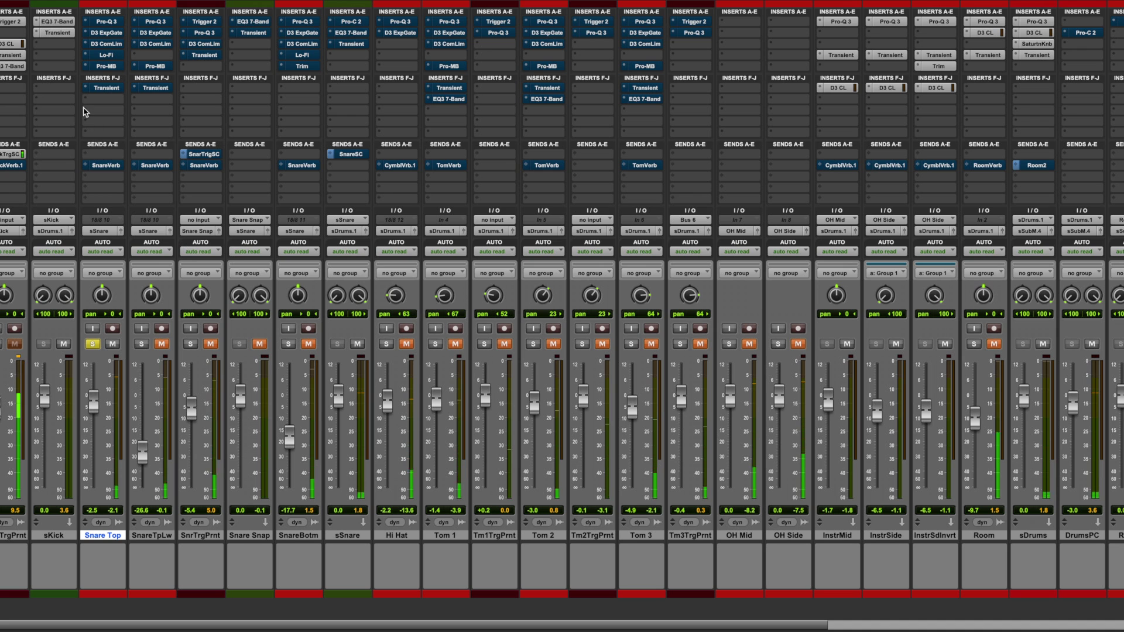
left_click(105, 22)
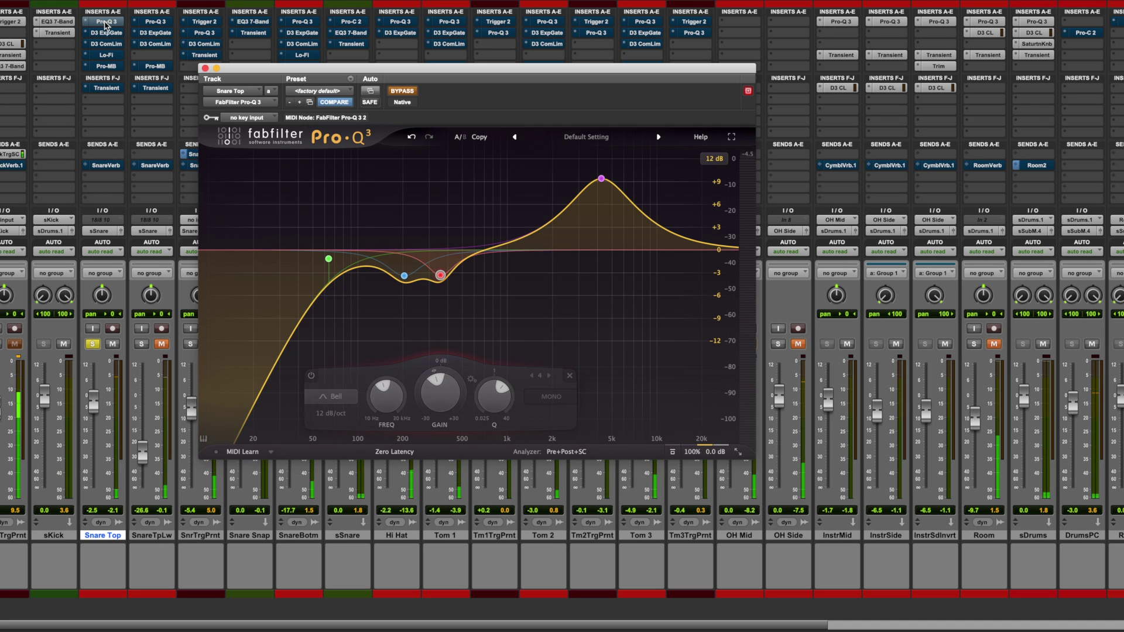
left_click(402, 91)
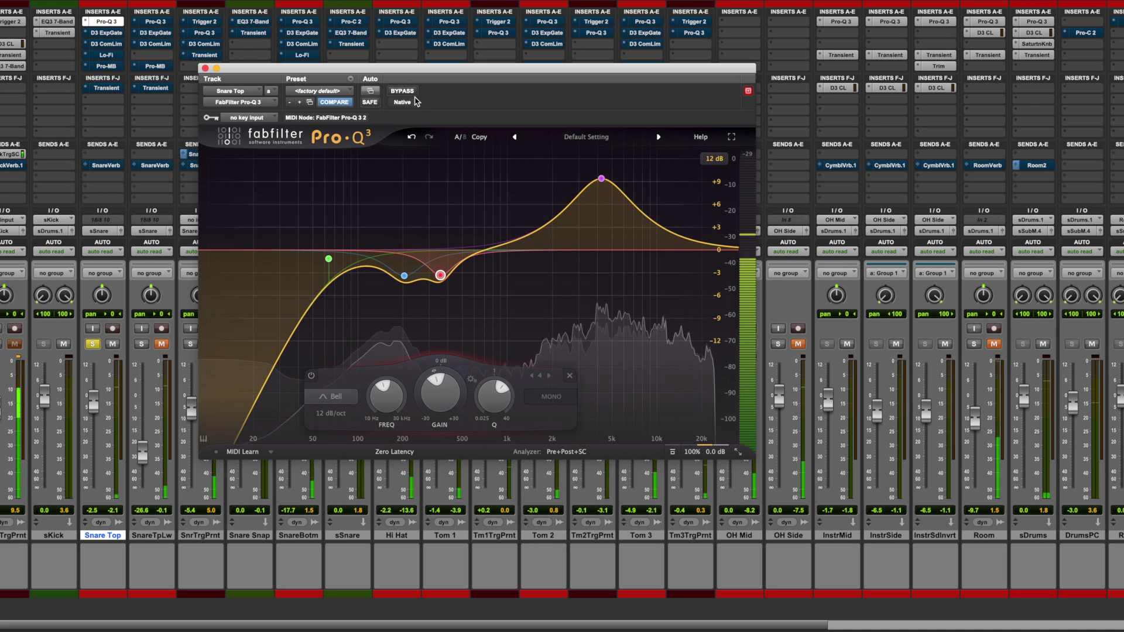
mouse_move(417, 278)
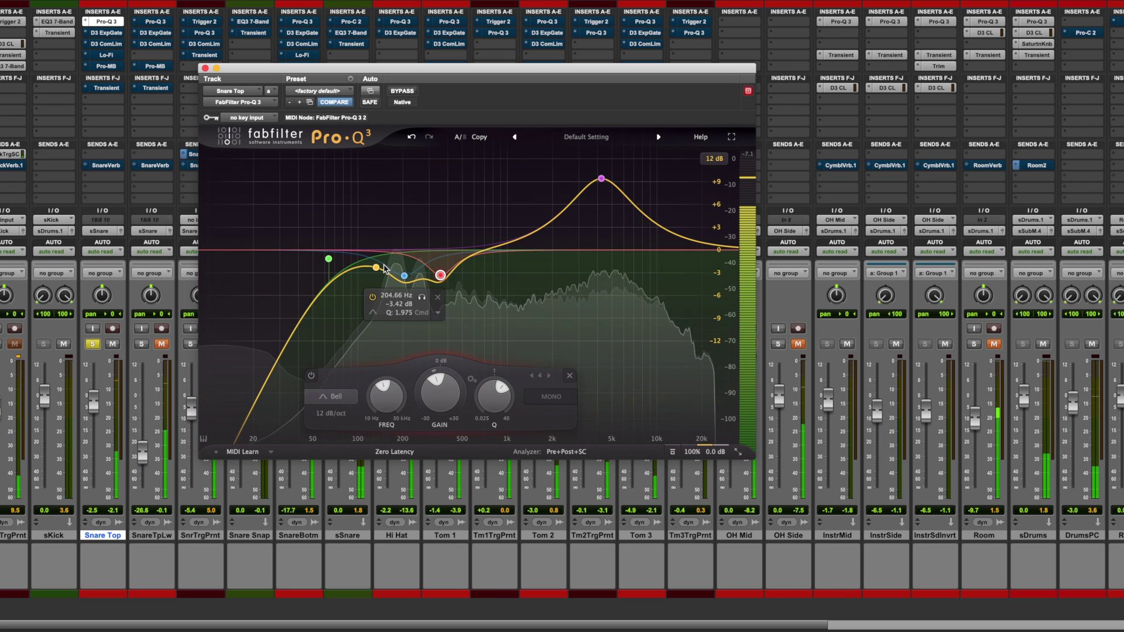
Step: Compare the Snare Top sound with its Pro-Q 3 EQ bypassed and active, leaving the EQ active, and close the plug-in
mouse_move(600, 185)
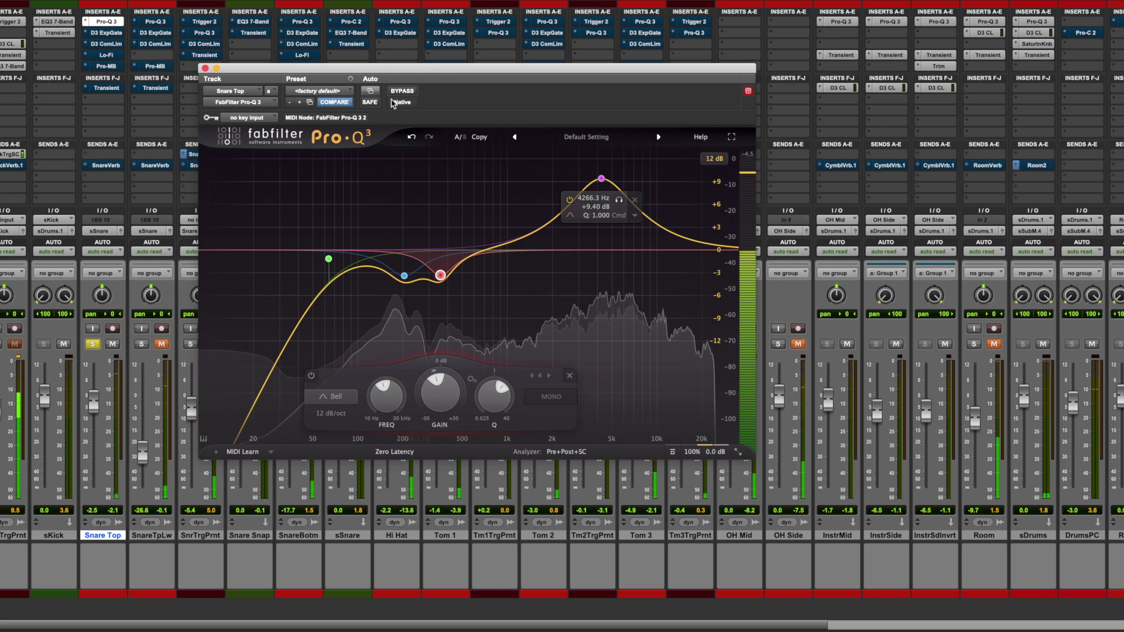
left_click(403, 92)
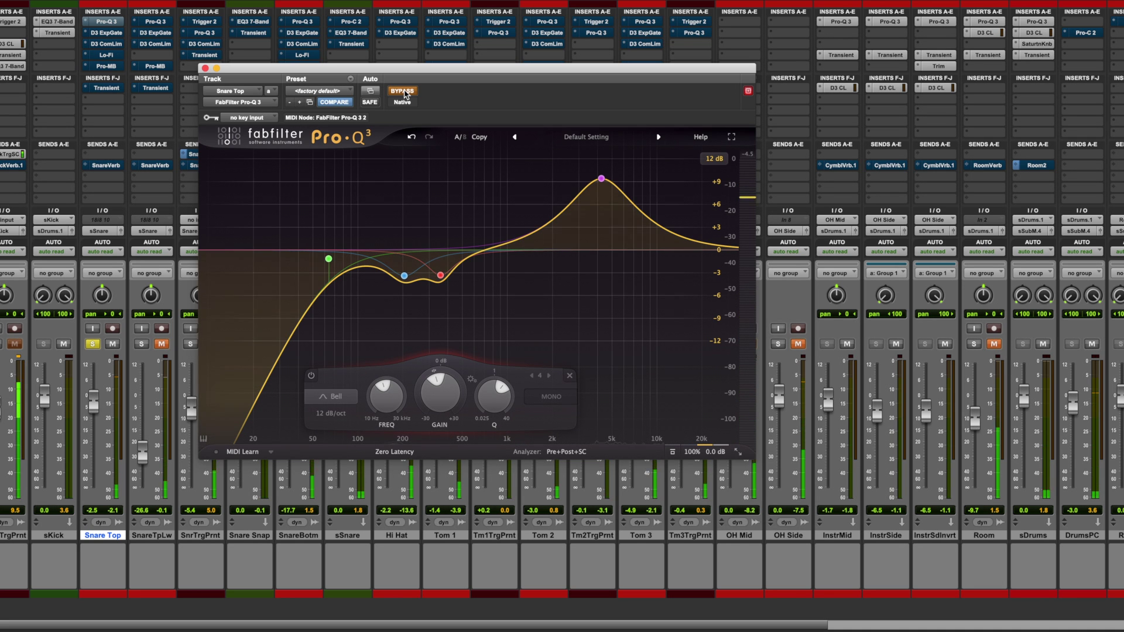
left_click(403, 91)
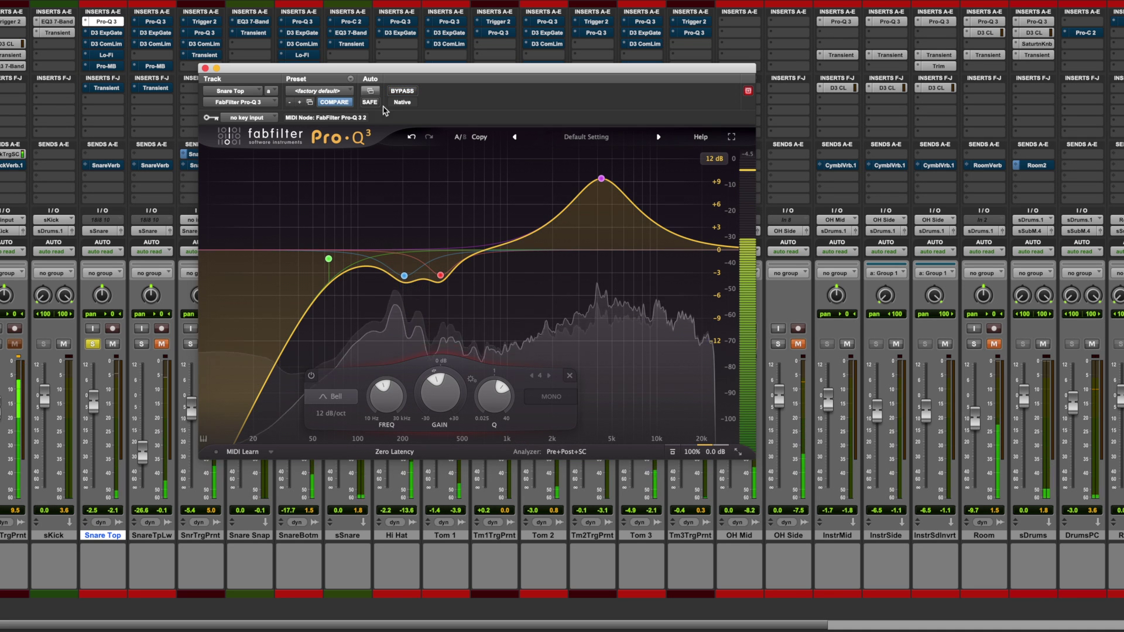
left_click(205, 68)
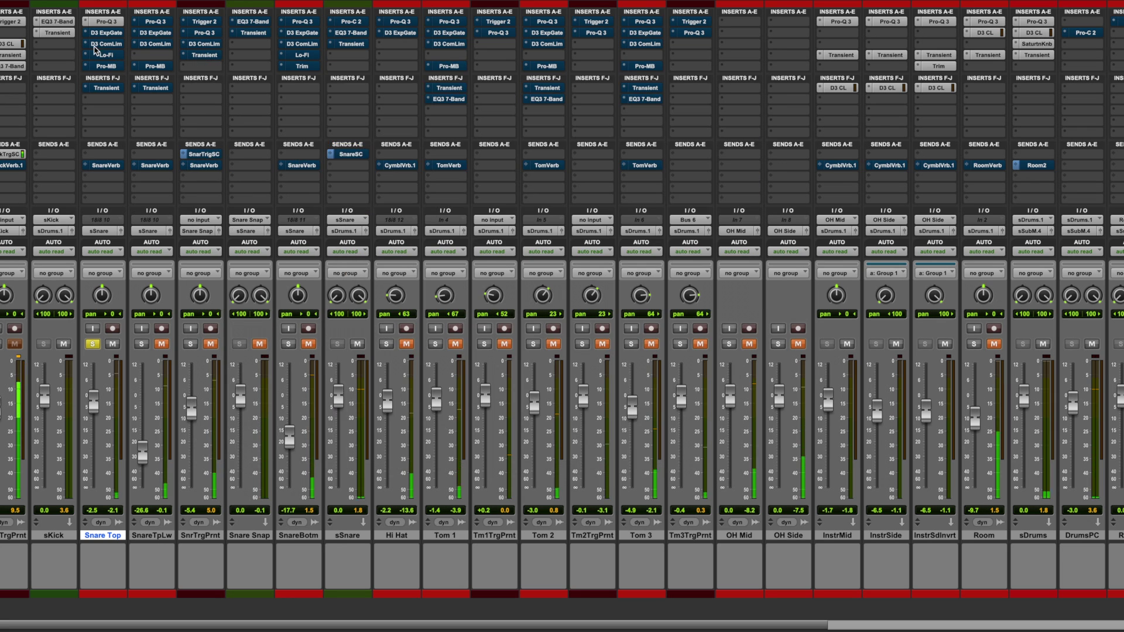
Step: Activate the bypassed Dyn3 Expander/Gate on the Snare Top track and close its window
left_click(109, 32)
left_click(406, 93)
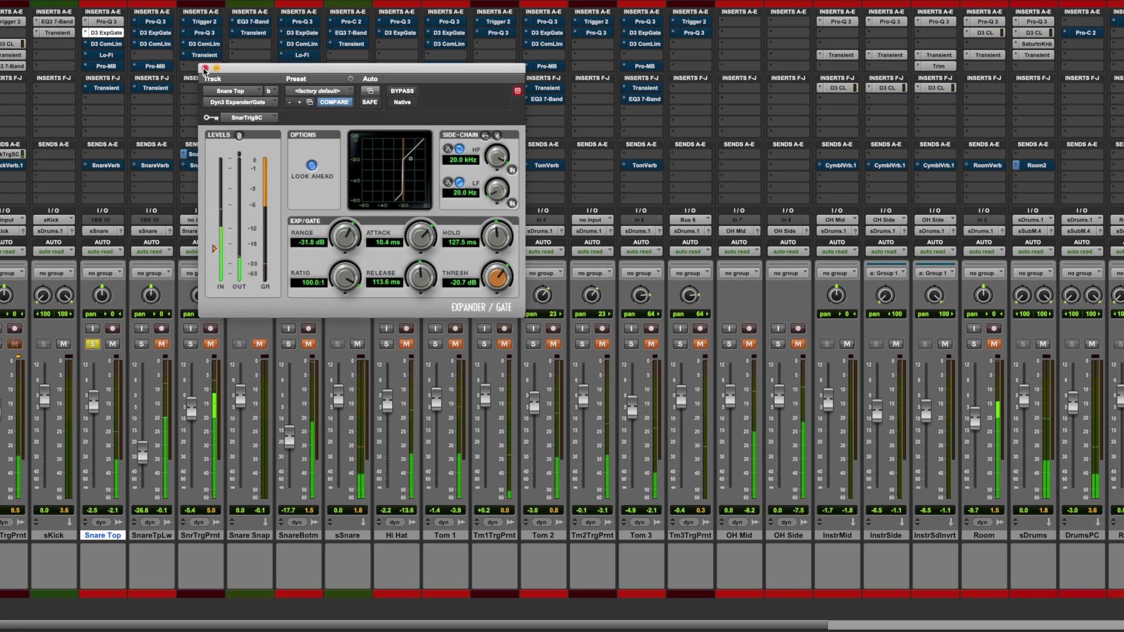
left_click(205, 68)
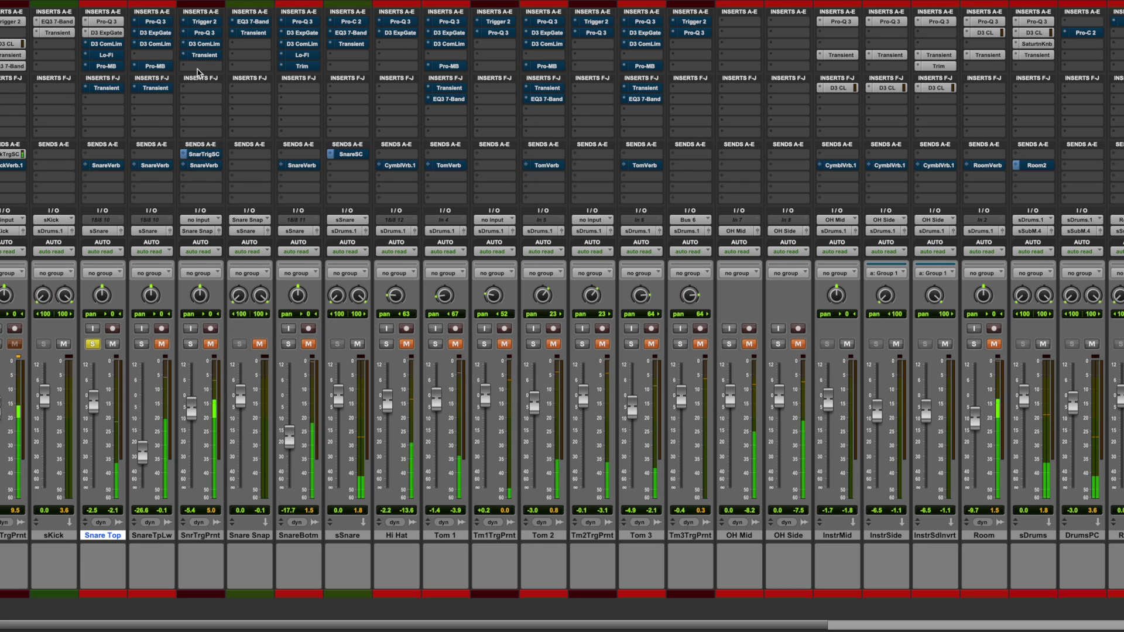
Step: Activate the Dyn3 Compressor/Limiter on the Snare Top track, comparing it against bypass, and close its window
left_click(105, 45)
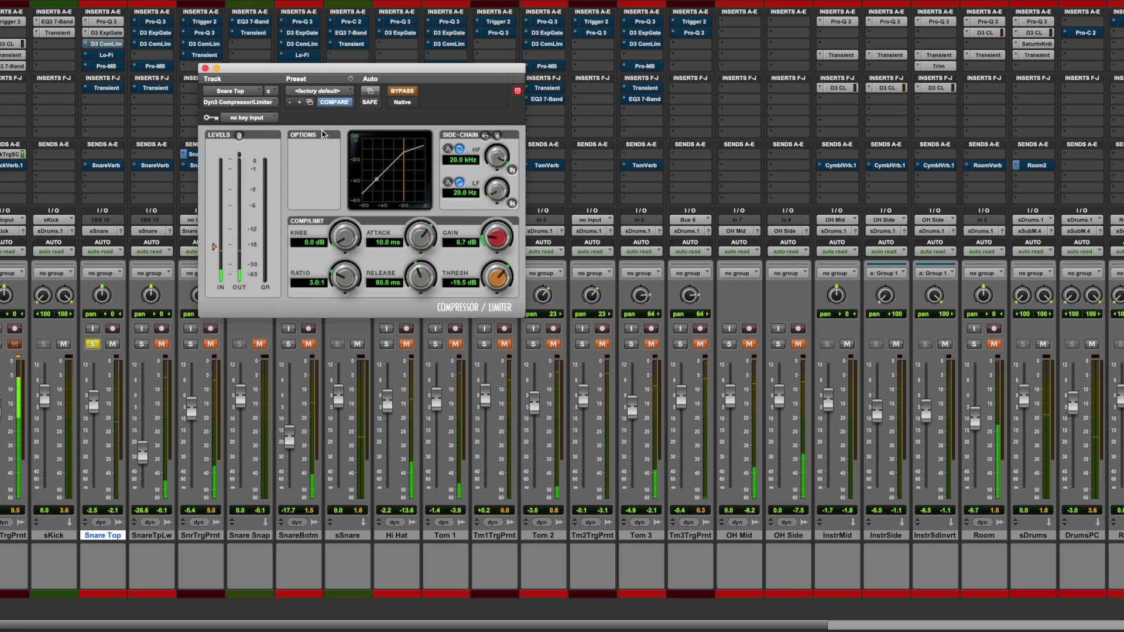
left_click(396, 92)
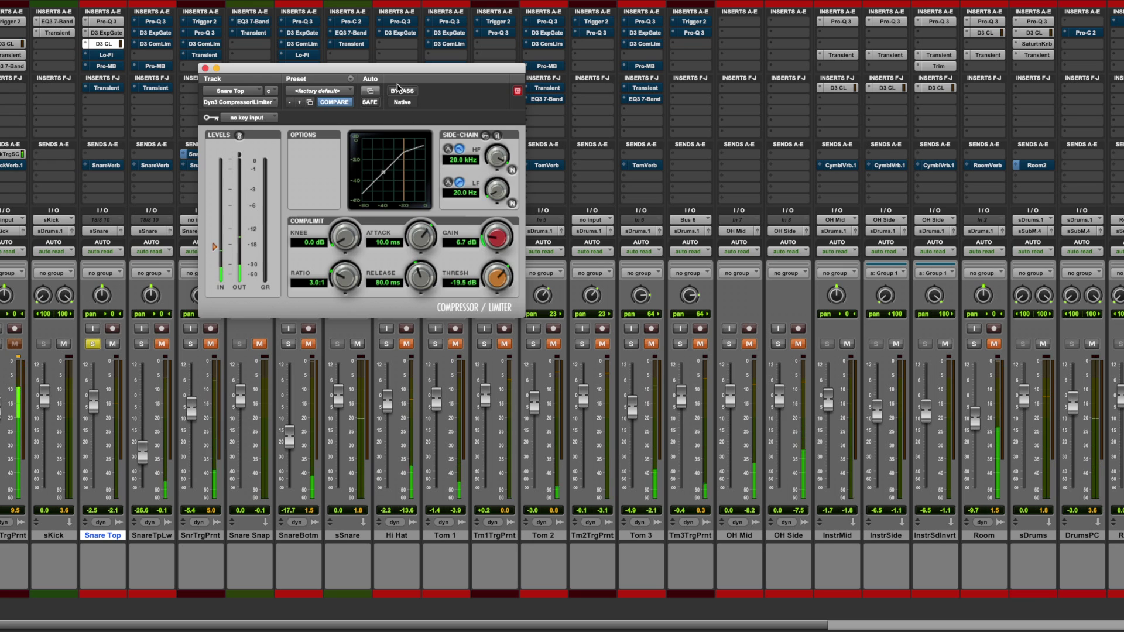
left_click(401, 92)
left_click(401, 92)
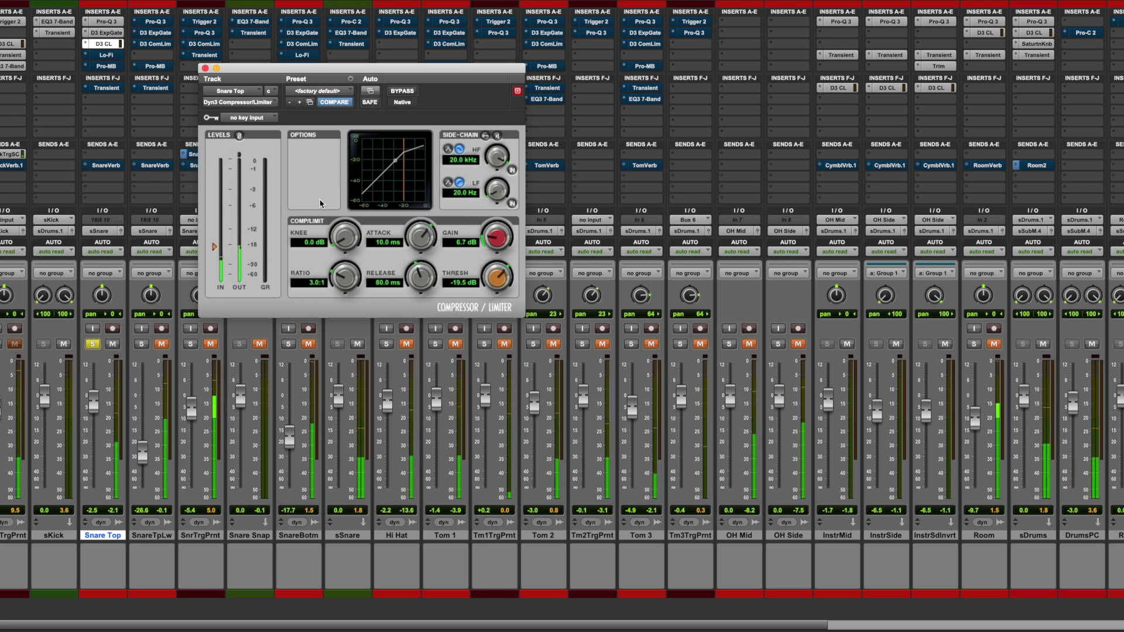
left_click(205, 68)
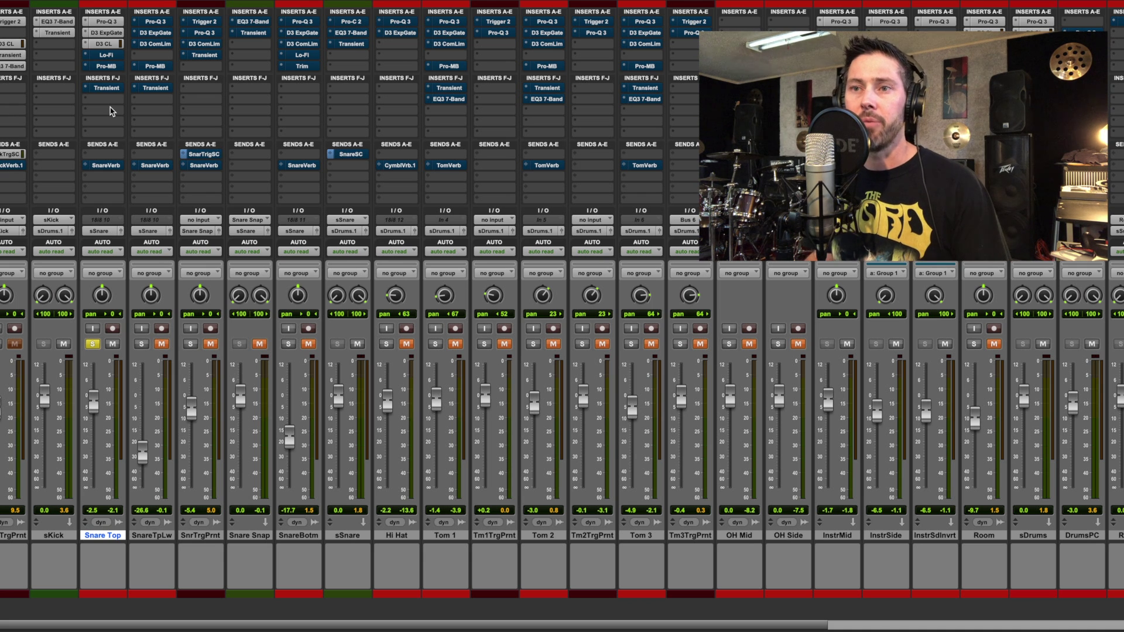
Step: During playback, activate the Lo-Fi plug-in on the Snare Top track, comparing it against bypass, and close its window
left_click(104, 55)
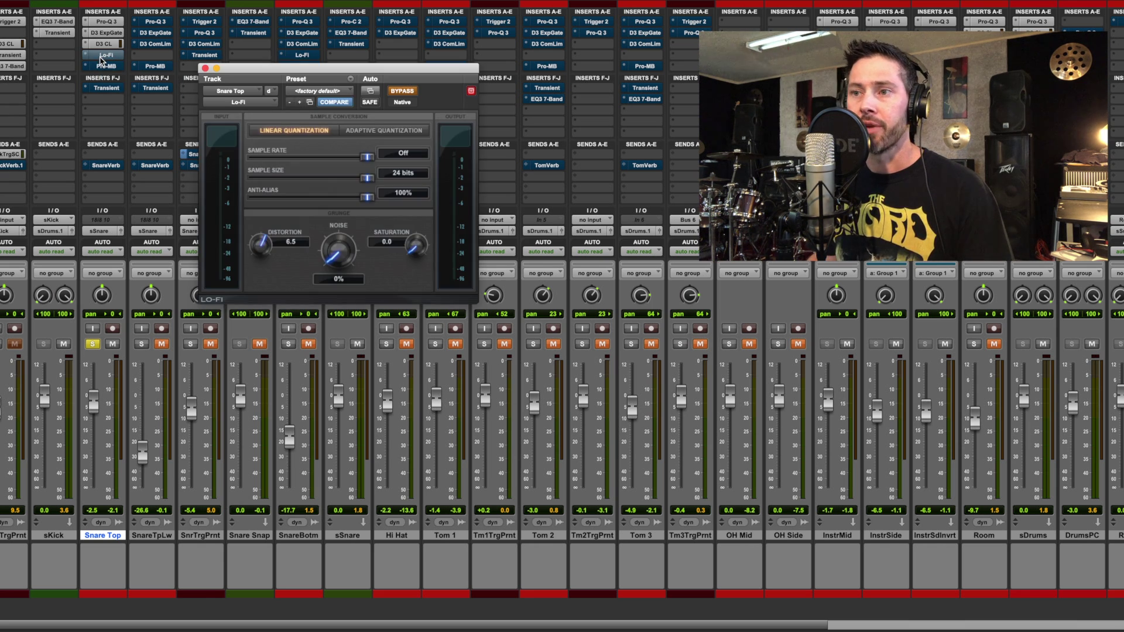
left_click_drag(335, 78, 452, 80)
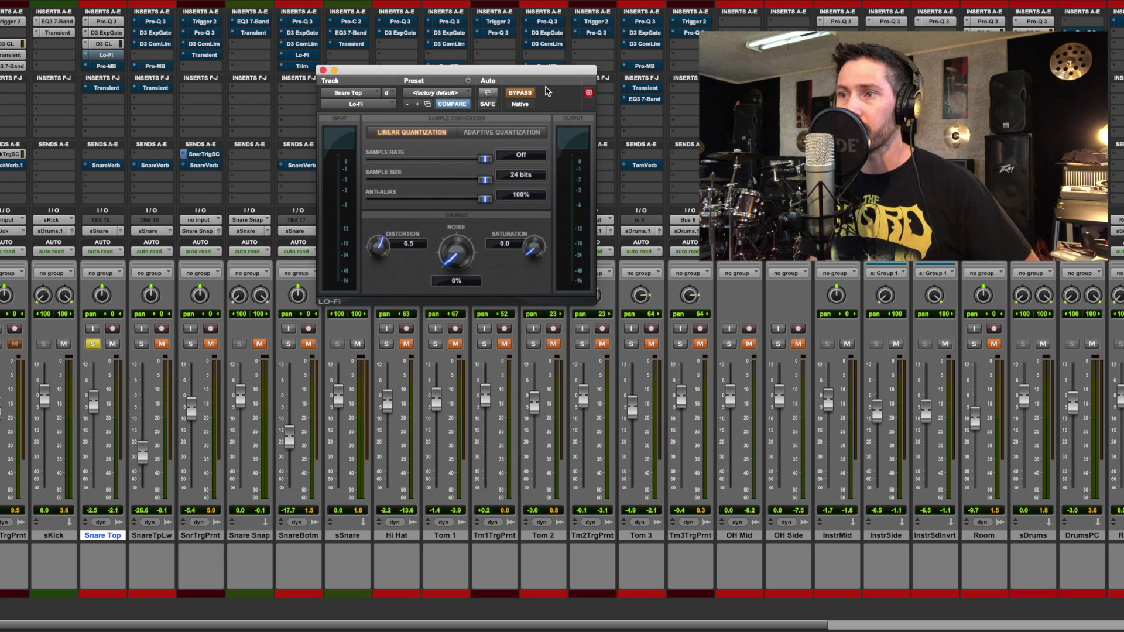
key("space")
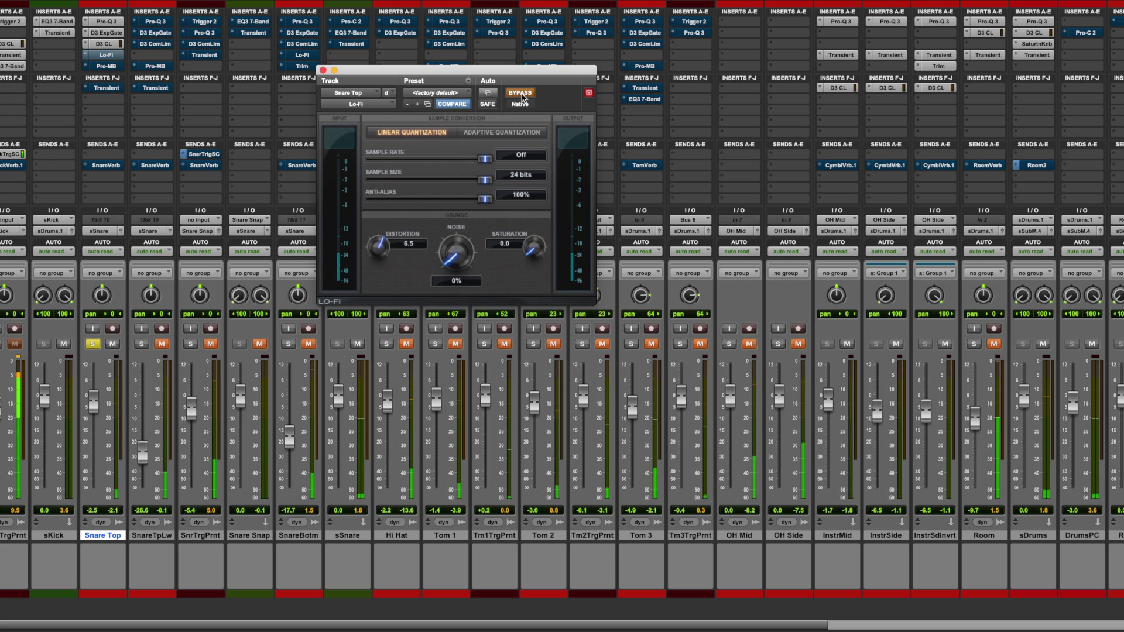
left_click(520, 94)
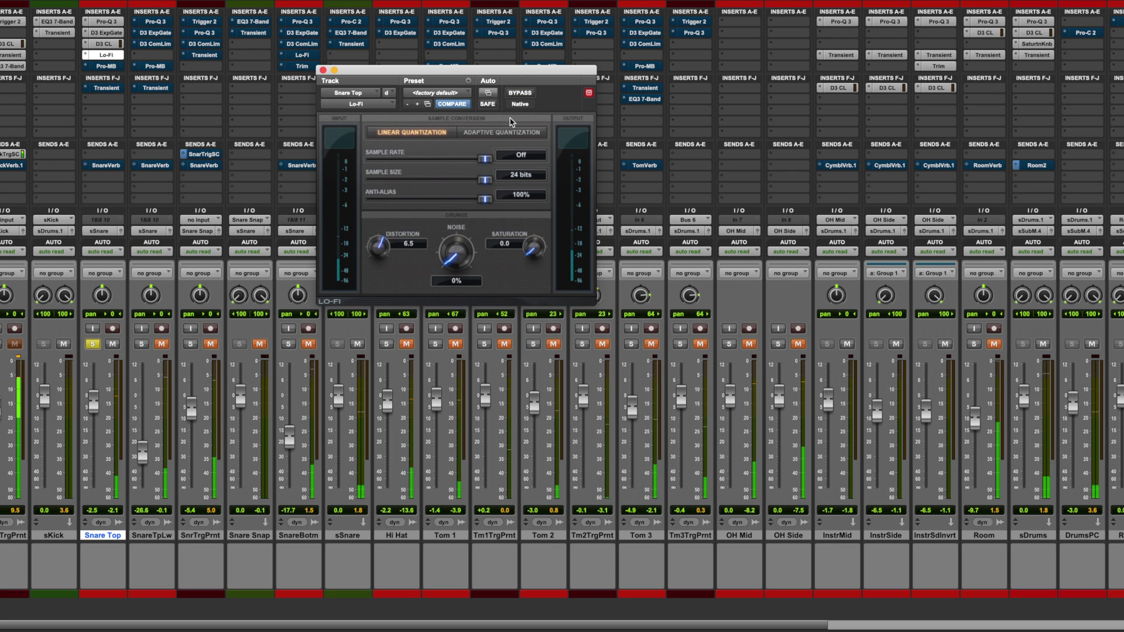
left_click(521, 94)
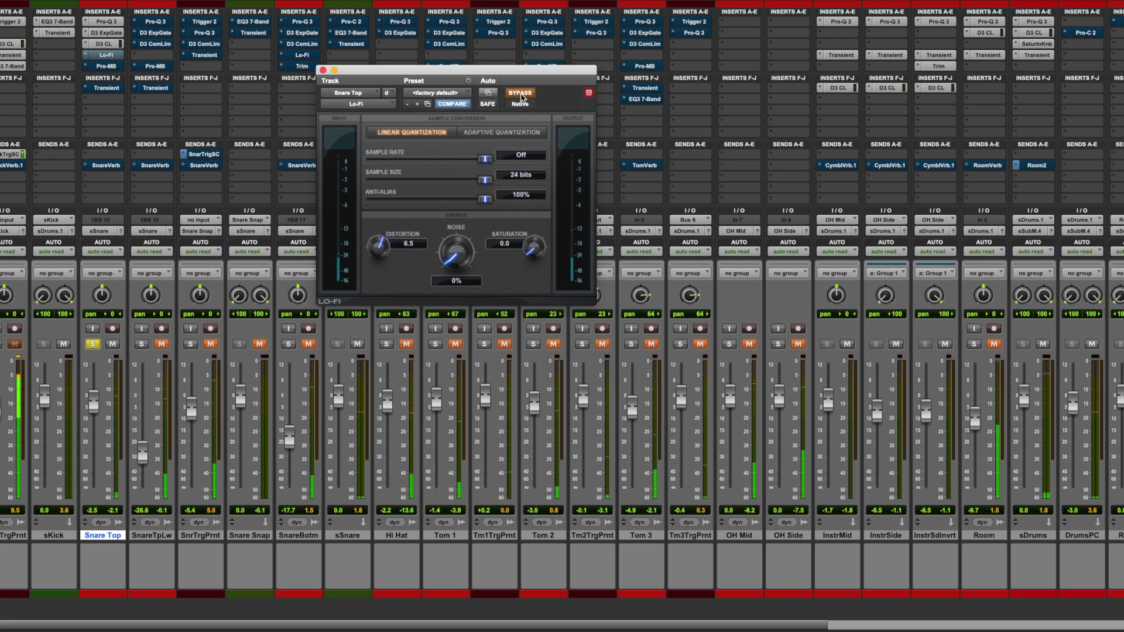
left_click(521, 94)
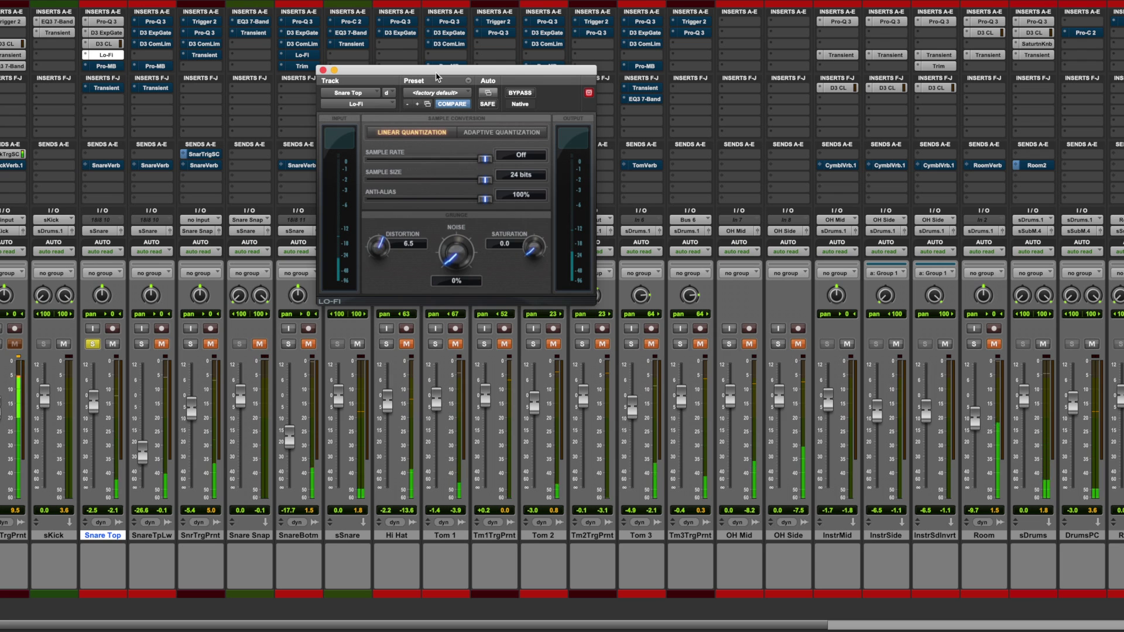
left_click(323, 69)
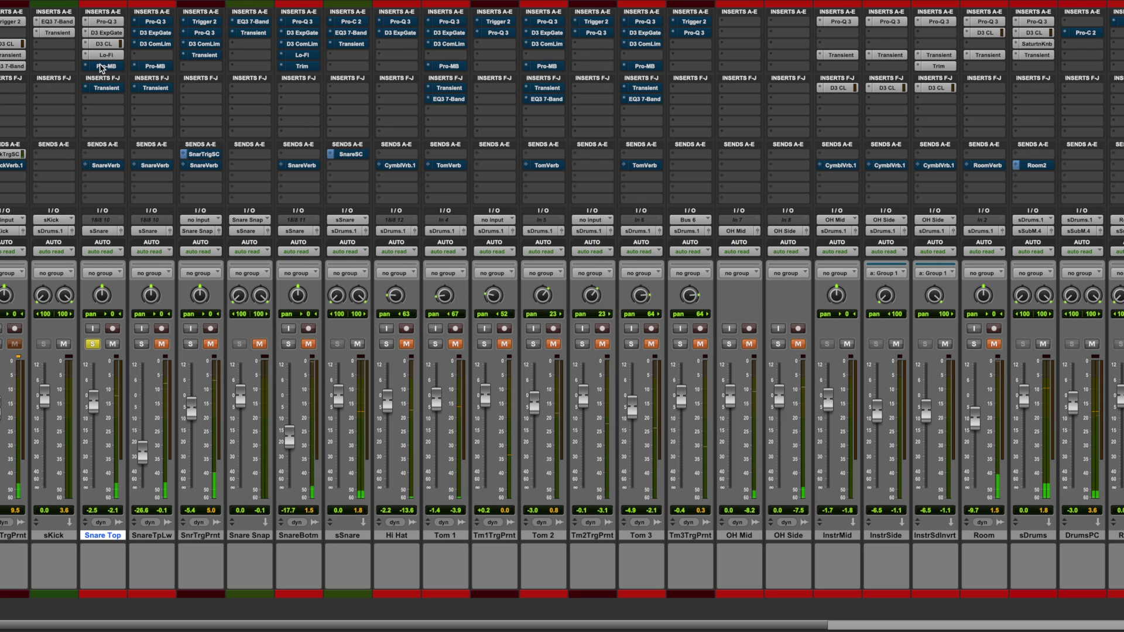
Step: Activate the bypassed Pro-MB multiband plug-in on the Snare Top track and close its window
left_click(107, 67)
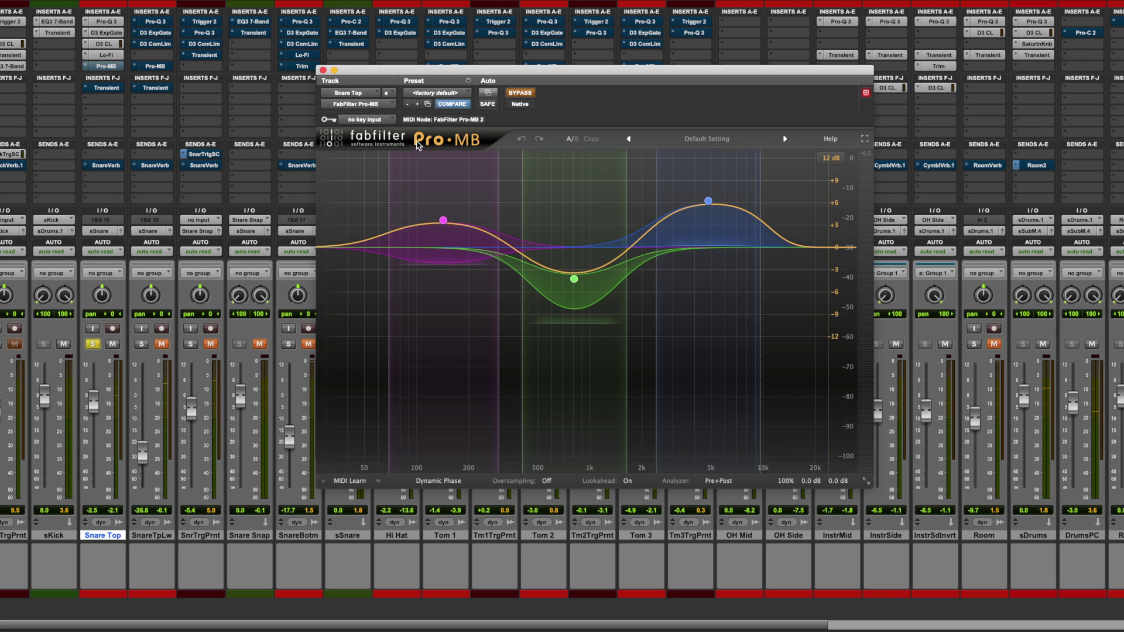
mouse_move(472, 198)
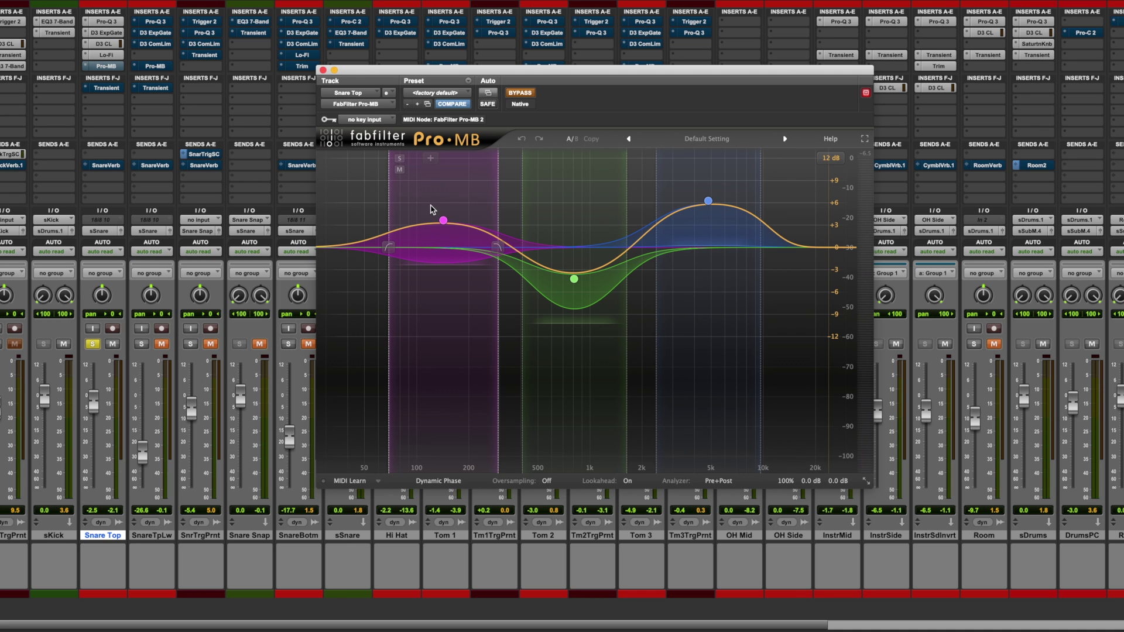
left_click(519, 94)
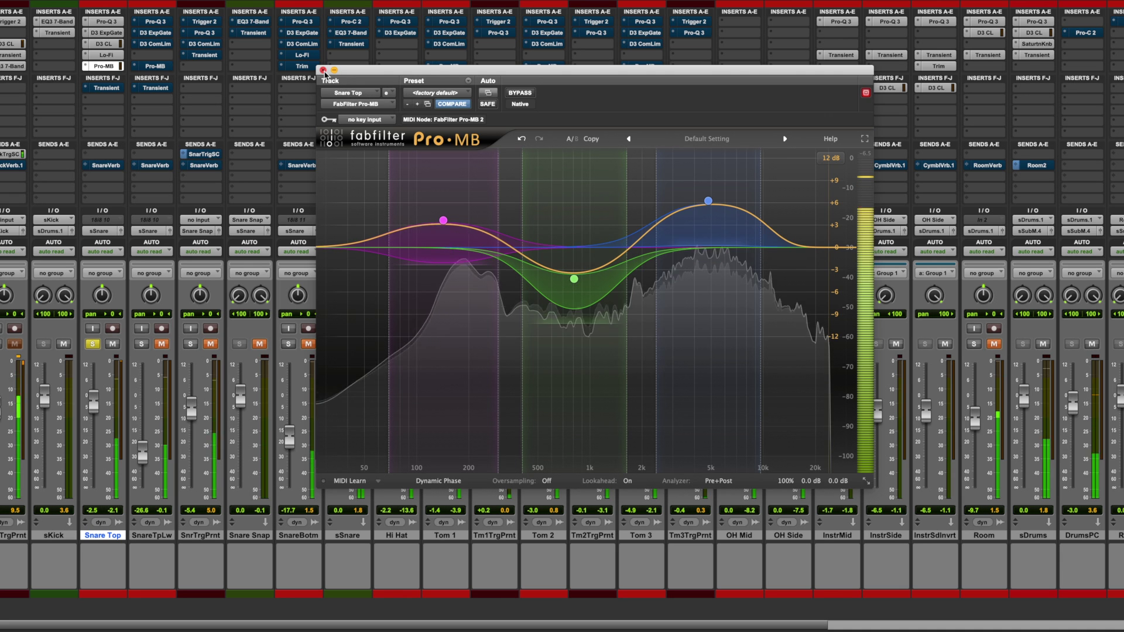
left_click(323, 70)
Step: Activate the bypassed Transient plug-in on the Snare Top track and close its window
left_click(108, 88)
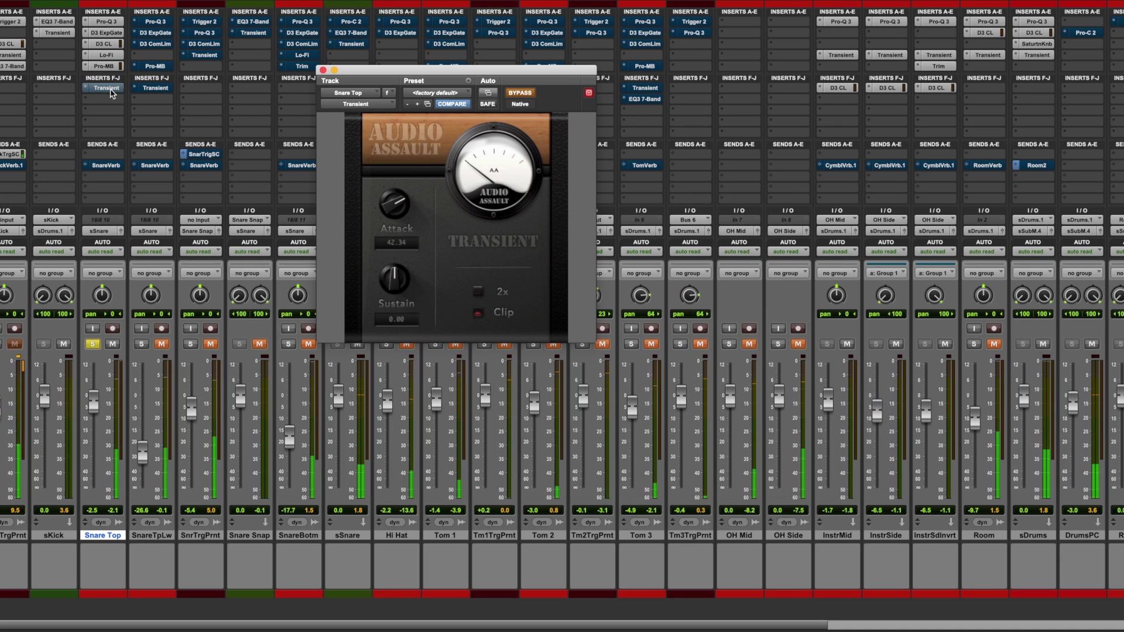
left_click(518, 93)
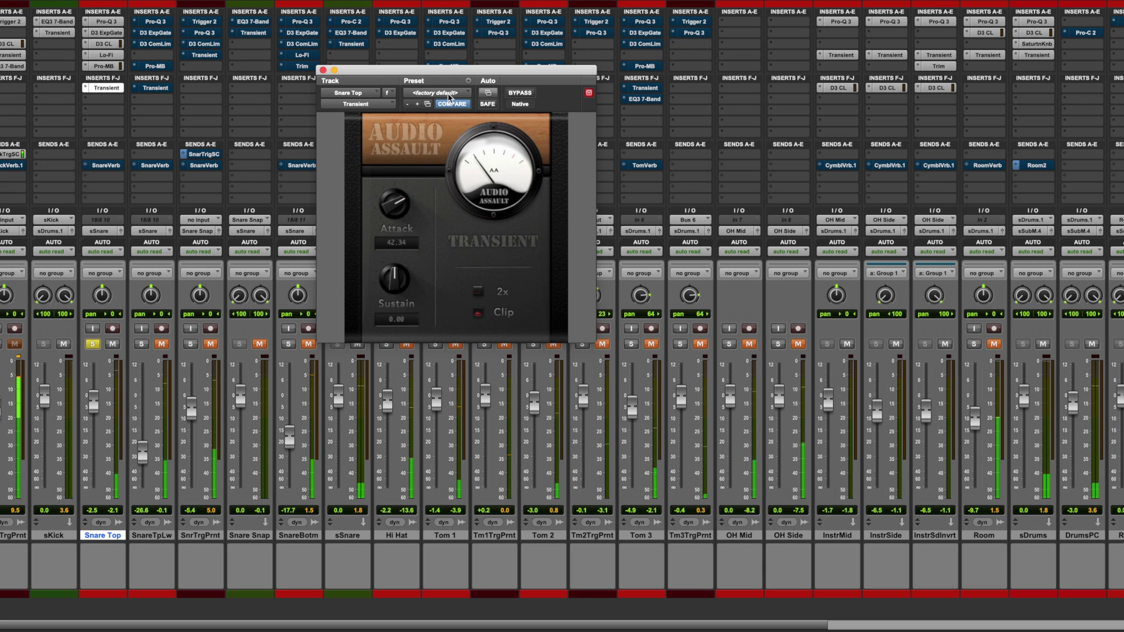
left_click(322, 70)
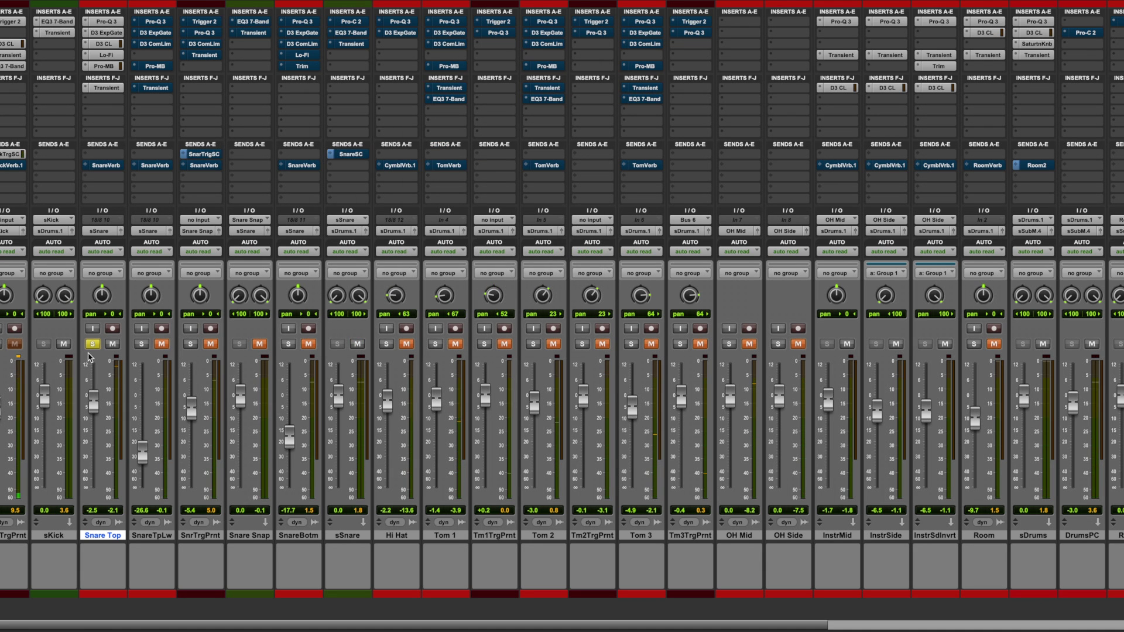
Step: Unmute the SnareTpLw track and select it in the mixer
left_click(143, 346)
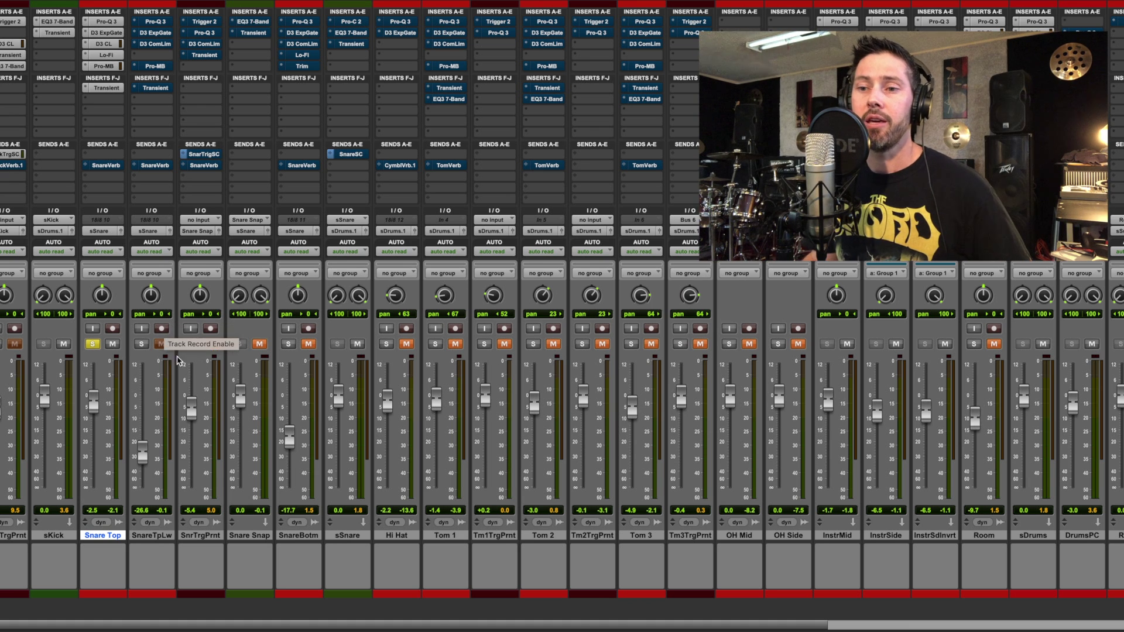
left_click(101, 536)
mouse_move(155, 562)
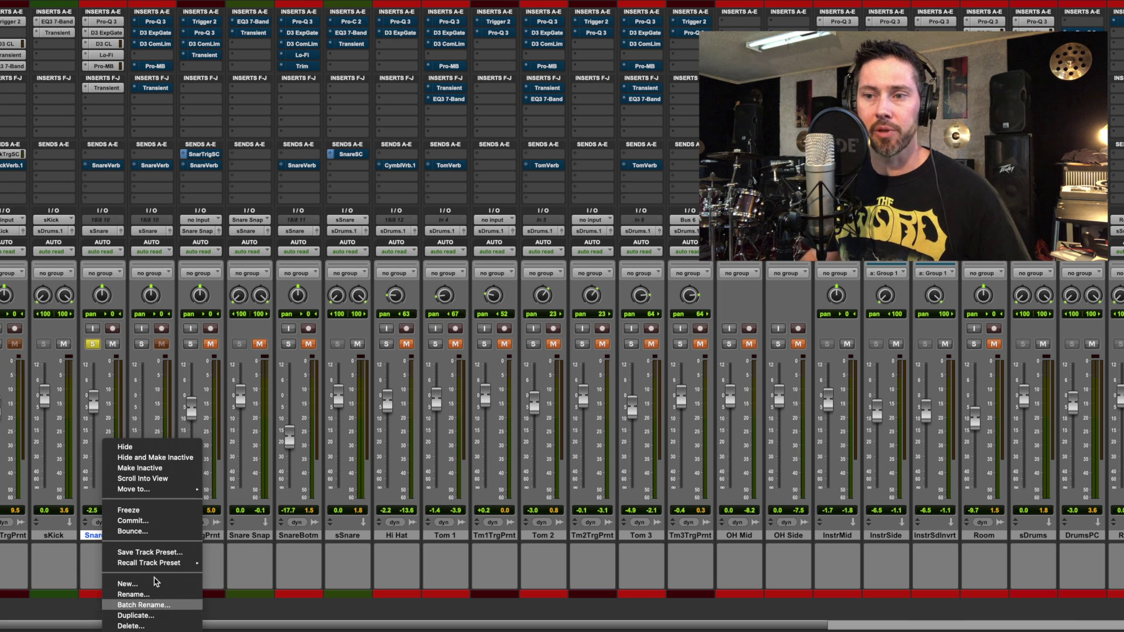
left_click(191, 403)
left_click(145, 535)
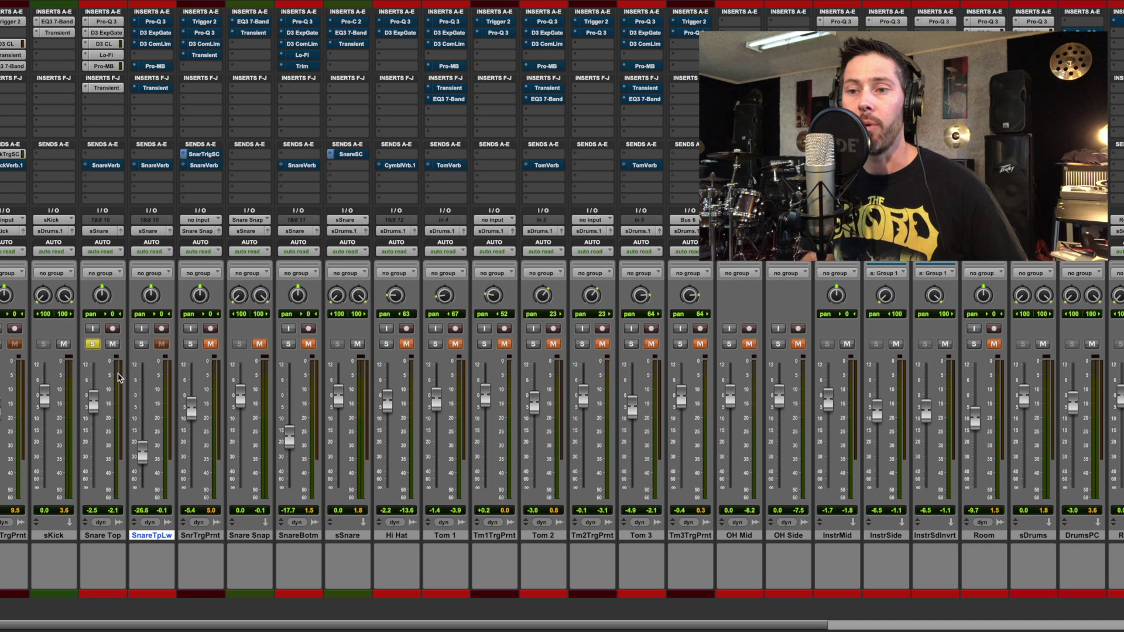
Step: In the Edit window, select the timeline range from 0:02.000 to 0:10.000 across the drum tracks and start playback
key("super+equal")
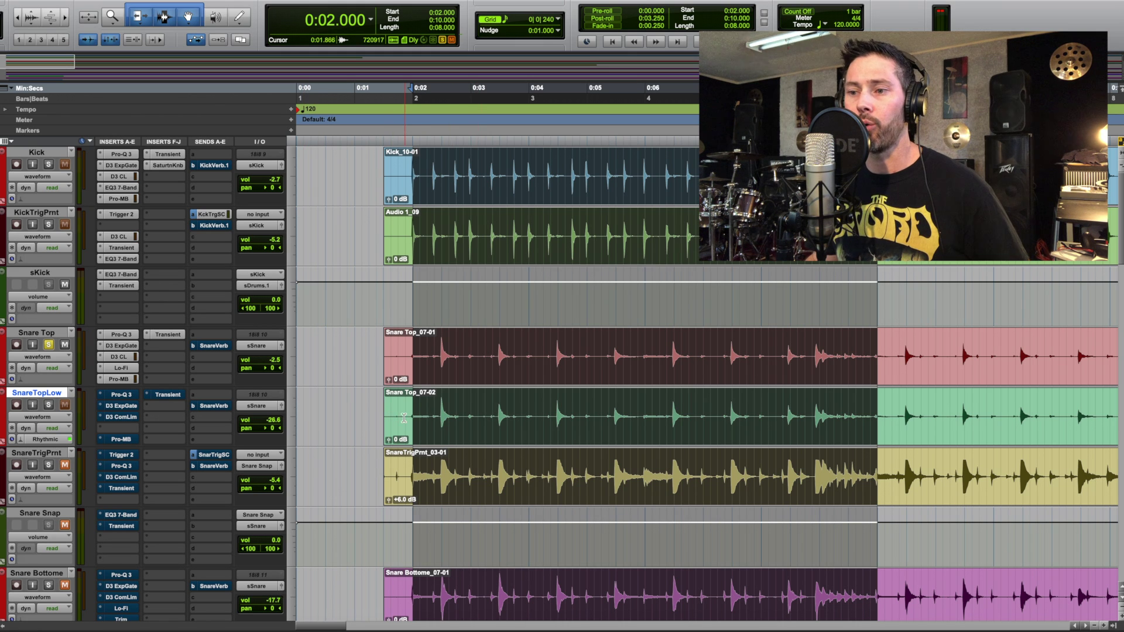
left_click(421, 430)
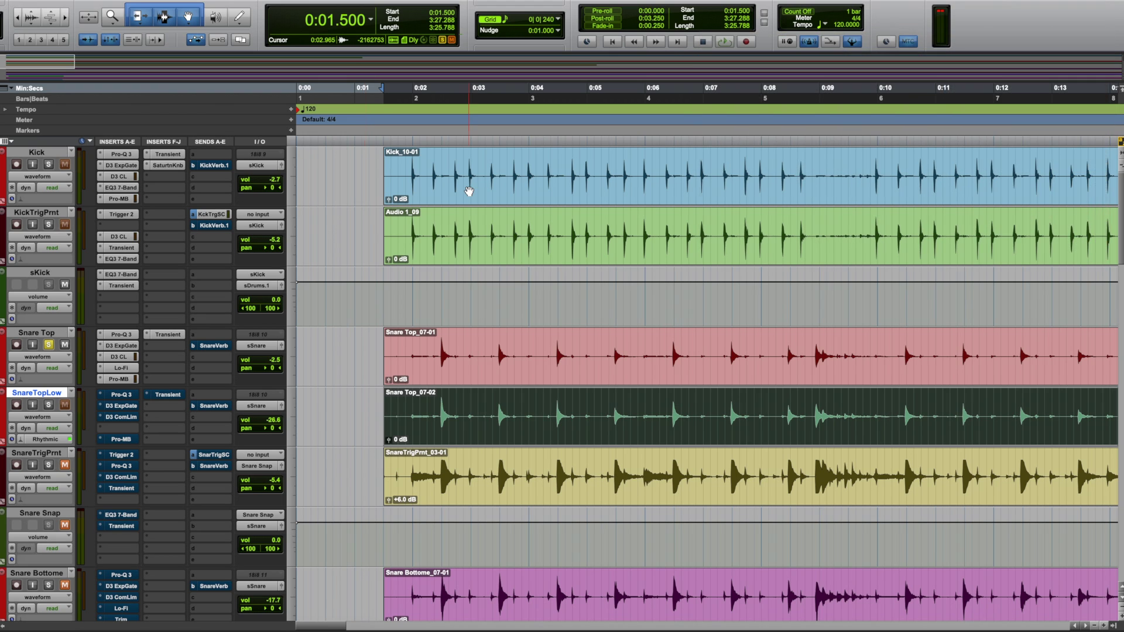
key("alt+KP_5")
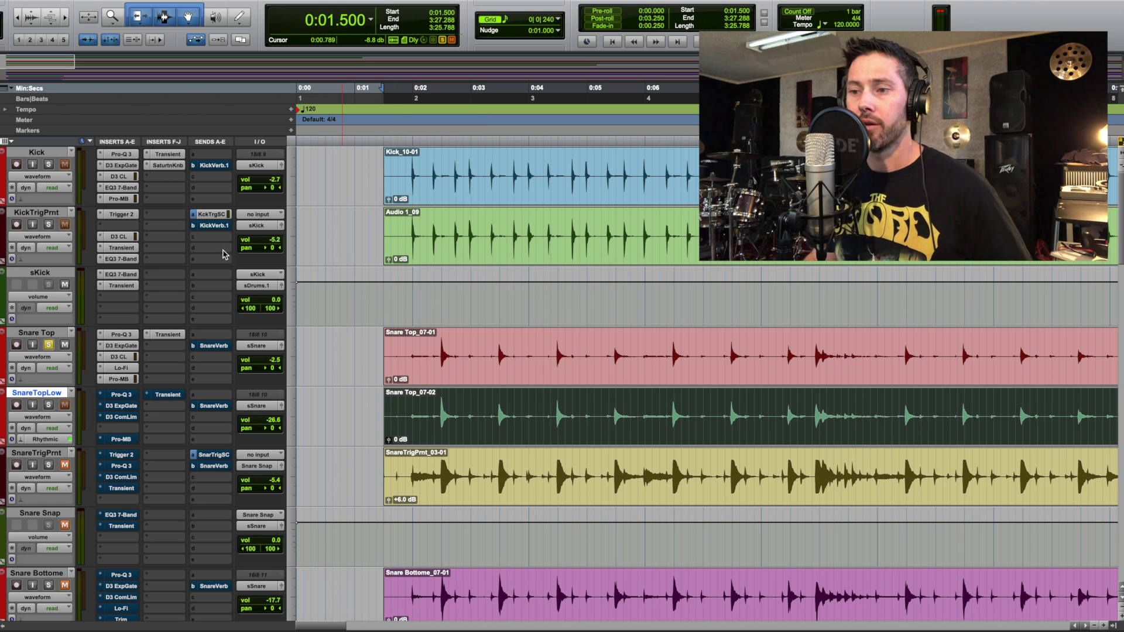
left_click_drag(414, 90, 878, 97)
key("space")
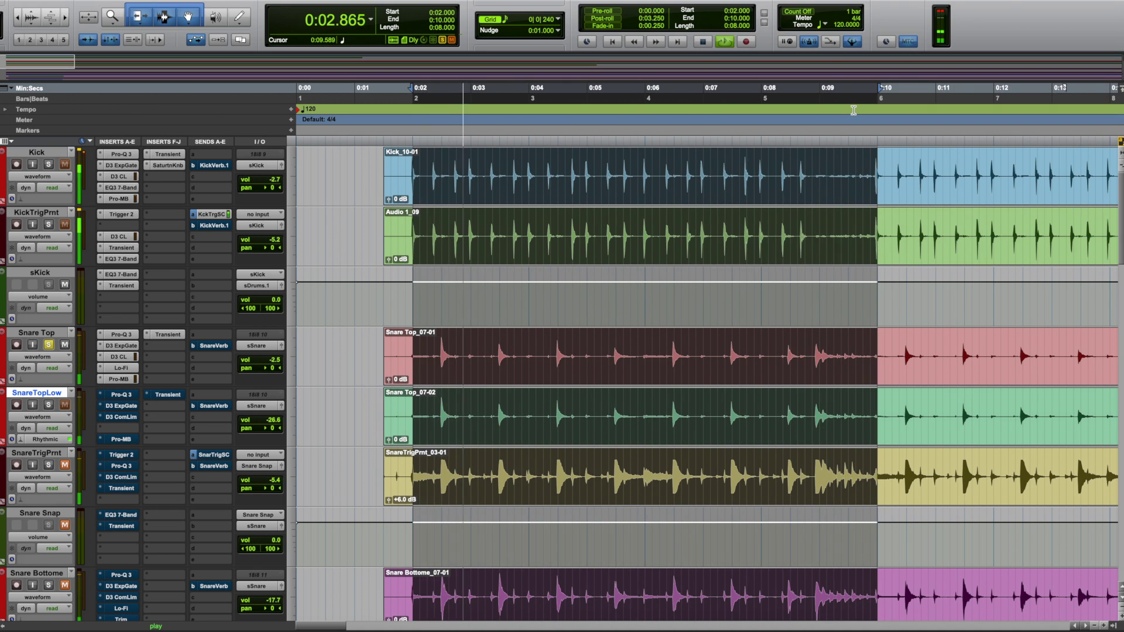
Step: In the Mix window, solo SnareTpLw instead of Snare Top, audition it near -0.1 dB and set its fader to -24.7 dB
key("super+equal")
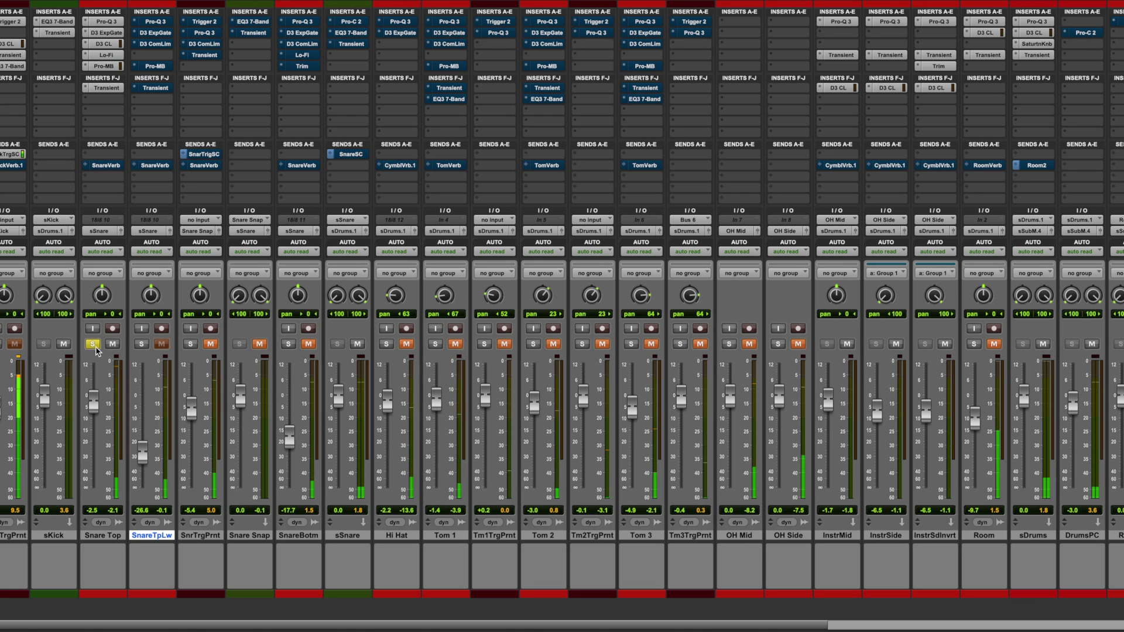
left_click(142, 343)
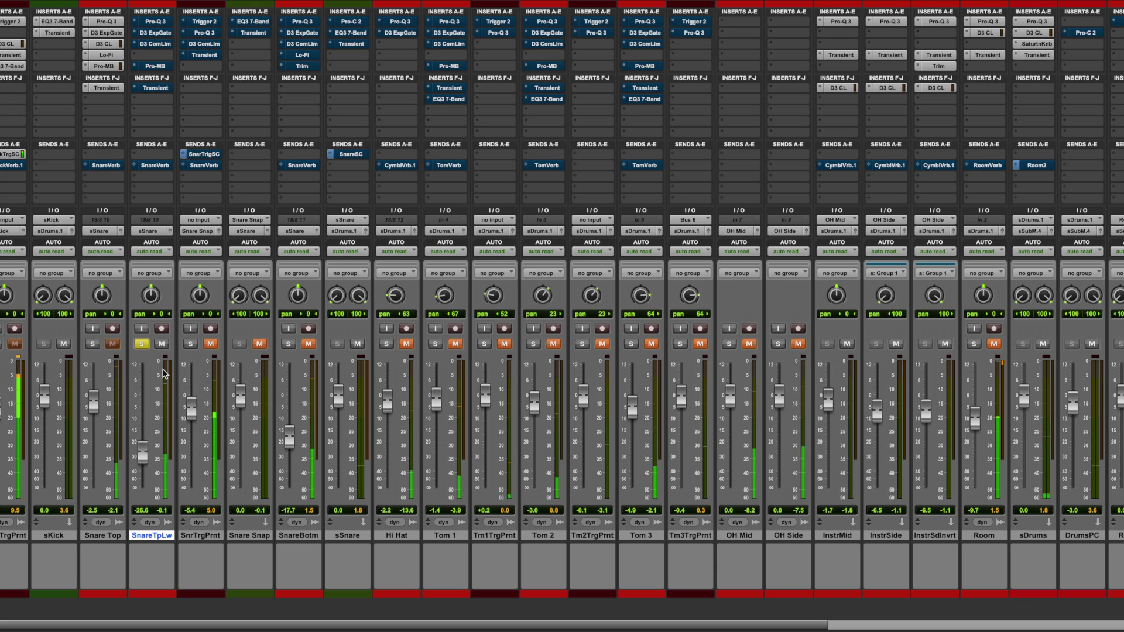
left_click_drag(142, 450, 151, 401)
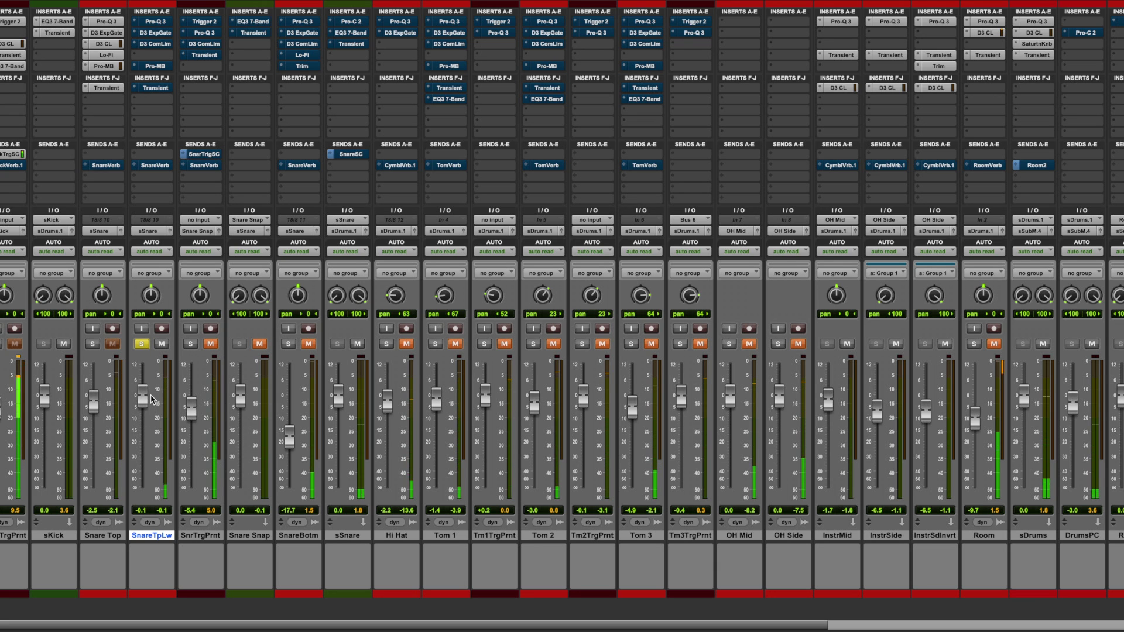
left_click_drag(152, 400, 147, 452)
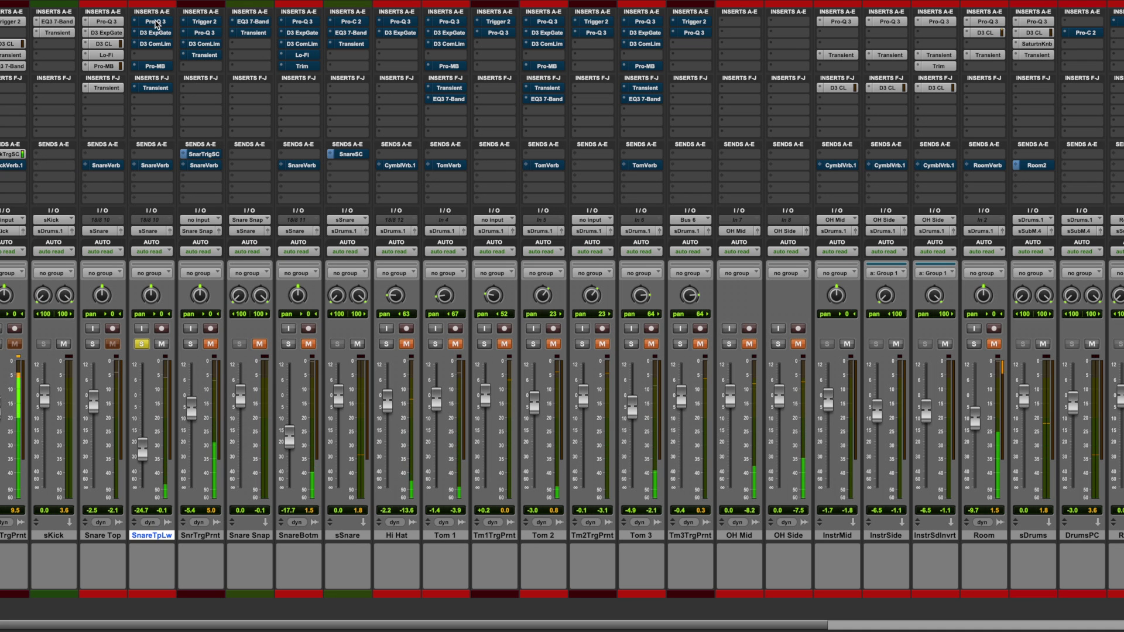
Step: Open the Pro-Q 3 EQ on the SnareTpLw track and take it out of bypass
left_click(154, 21)
left_click(519, 93)
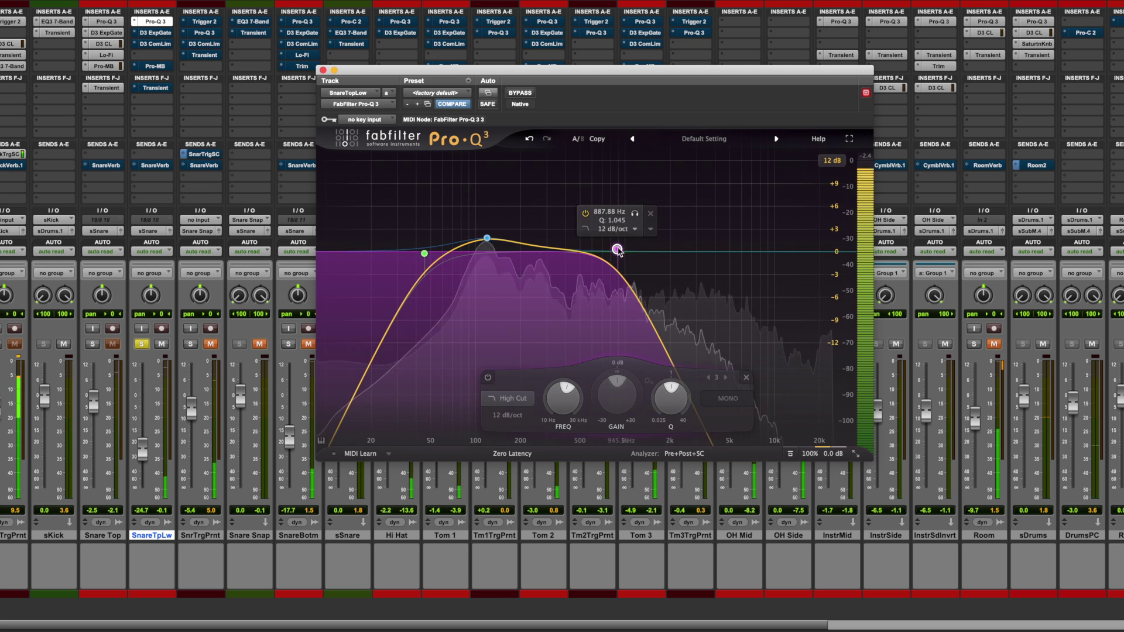
Step: Take the Expander/Gate on the SnareTpLw track out of bypass and set its ratio to 13.7:1
left_click(323, 70)
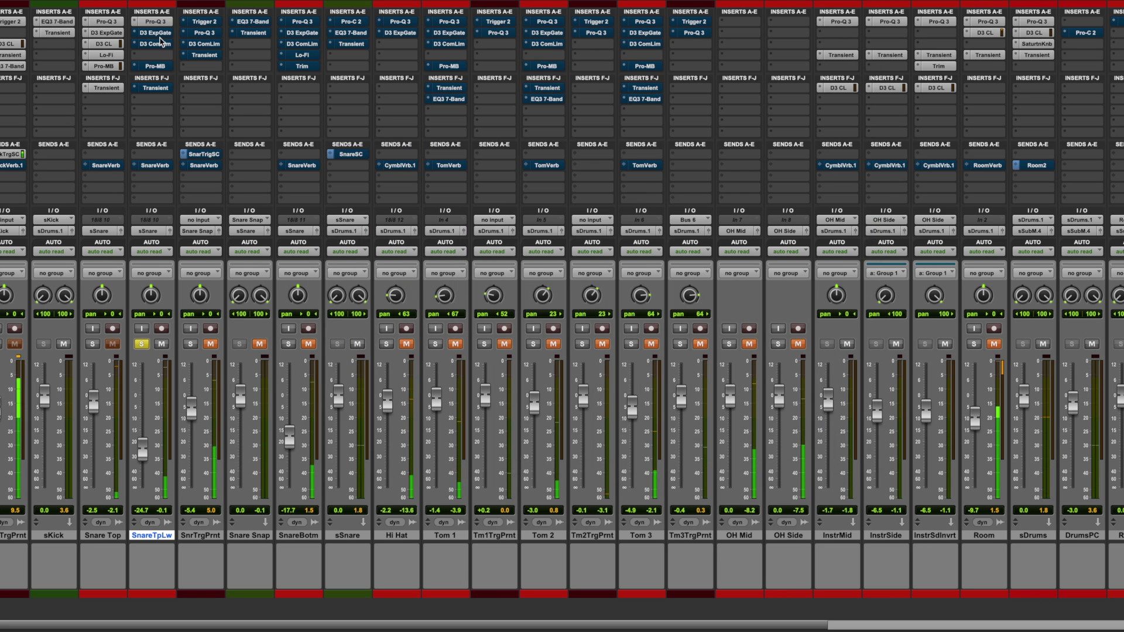
left_click(155, 33)
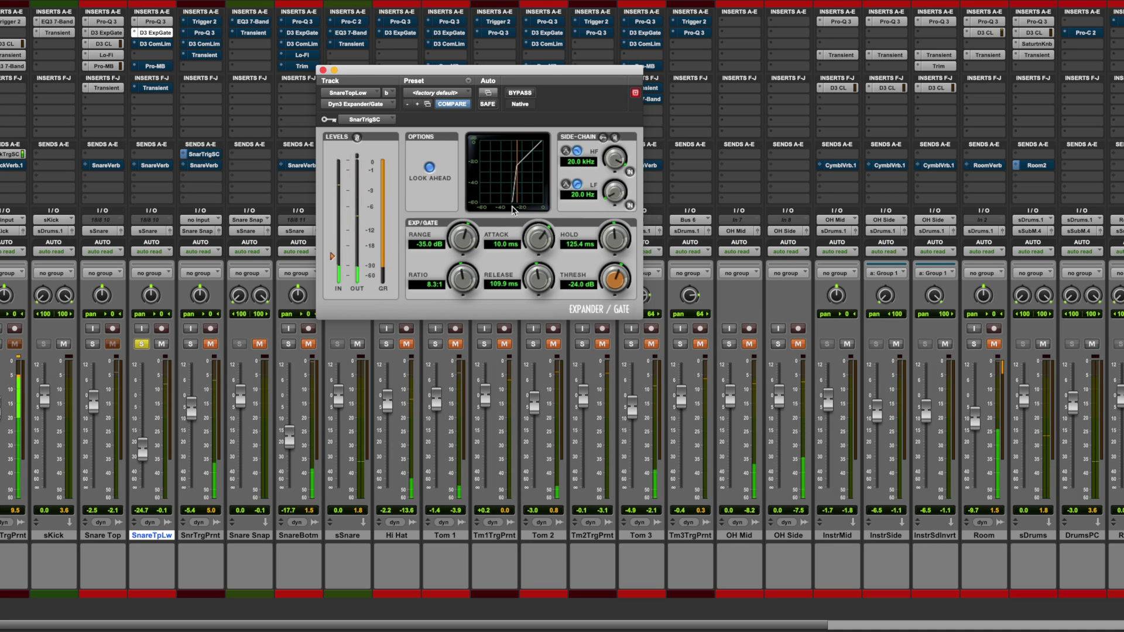
left_click_drag(462, 279, 463, 249)
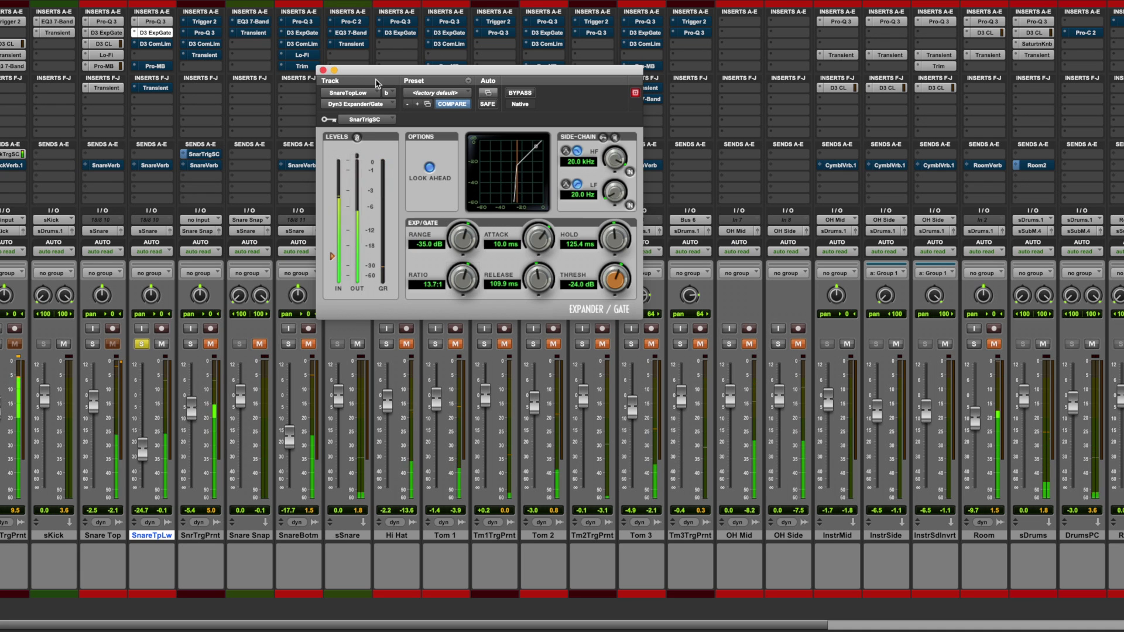
left_click(323, 70)
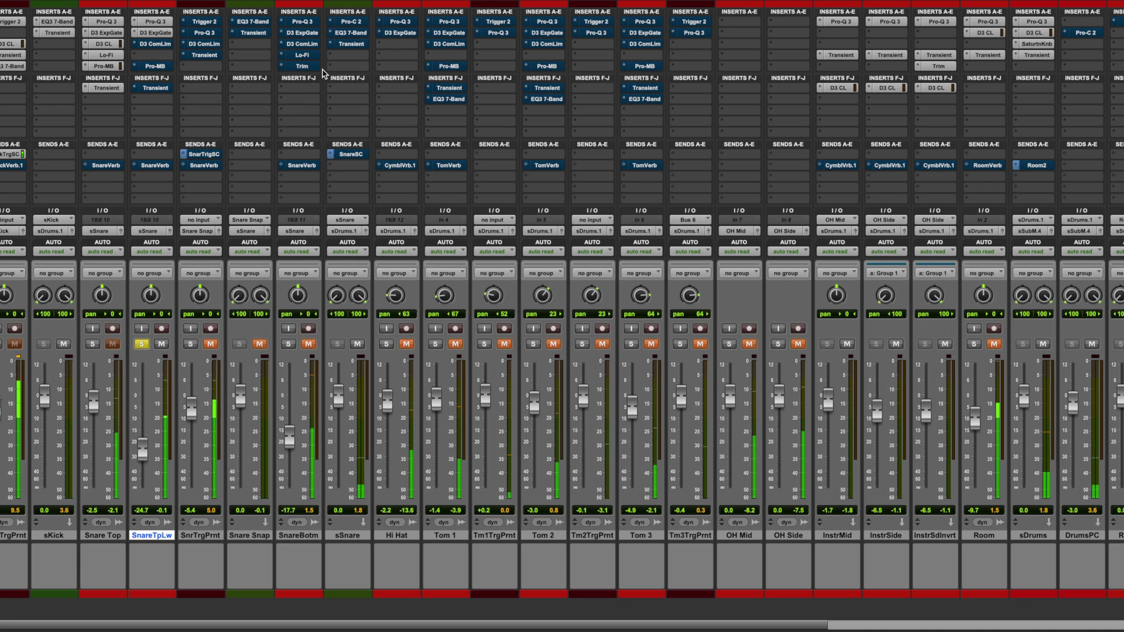
Step: Take the Dyn3 Compressor/Limiter and the Pro-MB on the SnareTpLw track out of bypass
left_click(146, 43)
left_click(525, 95)
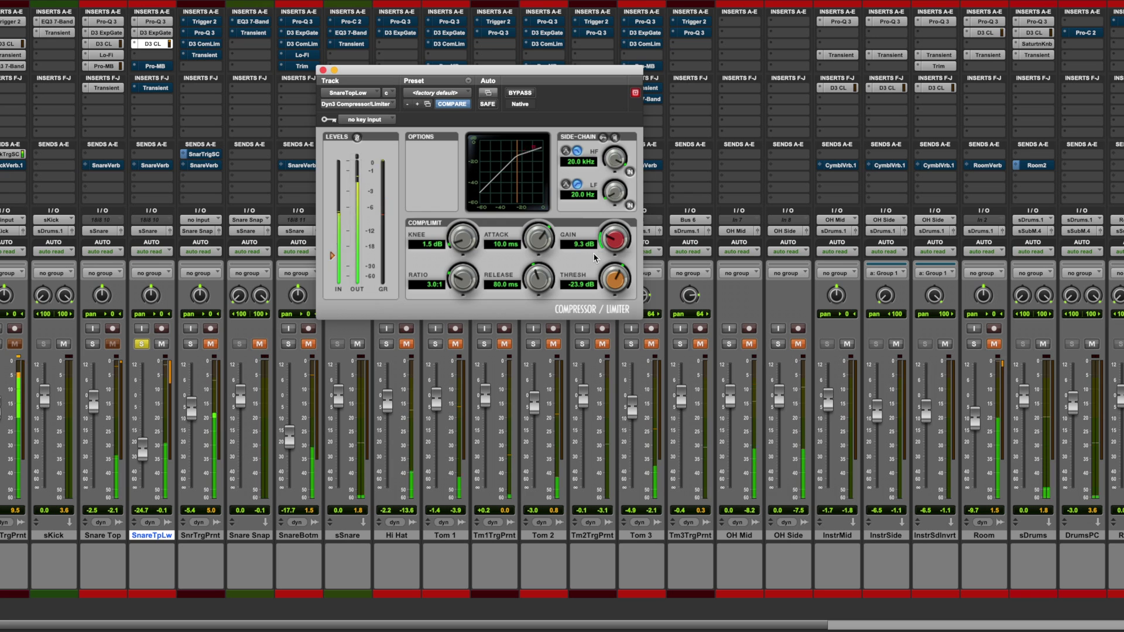
left_click(323, 71)
left_click(155, 66)
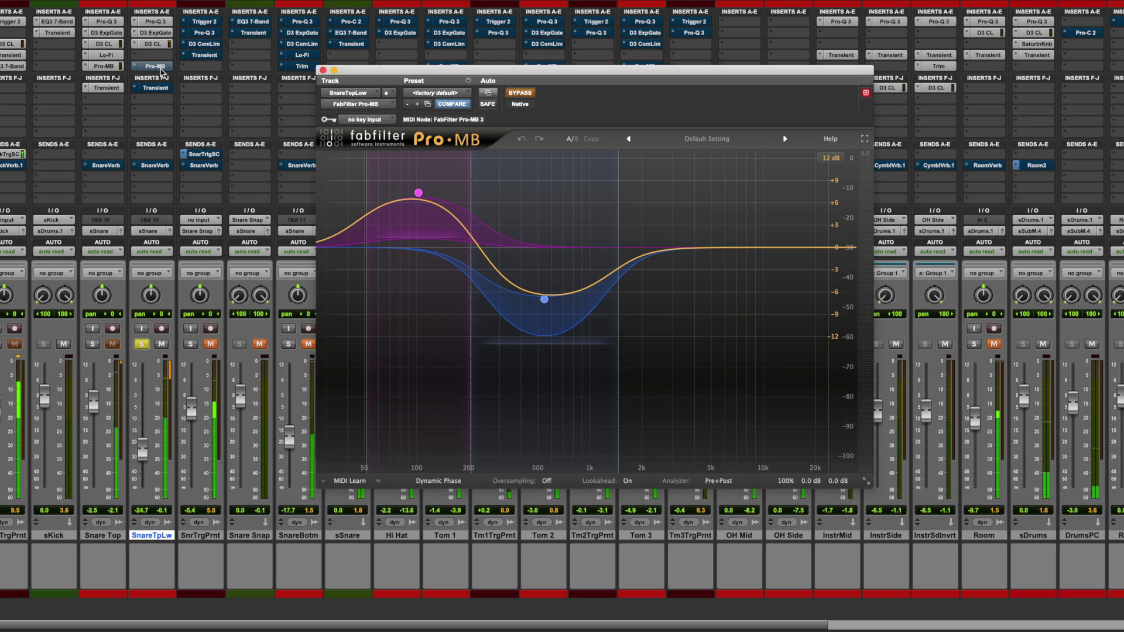
left_click(521, 93)
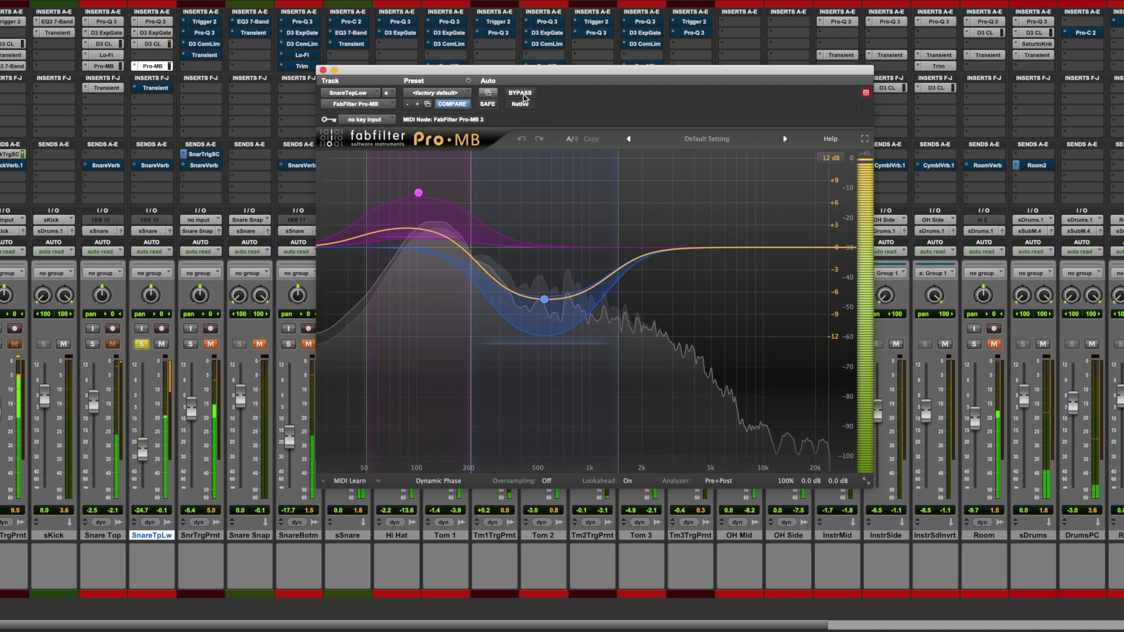
left_click(323, 70)
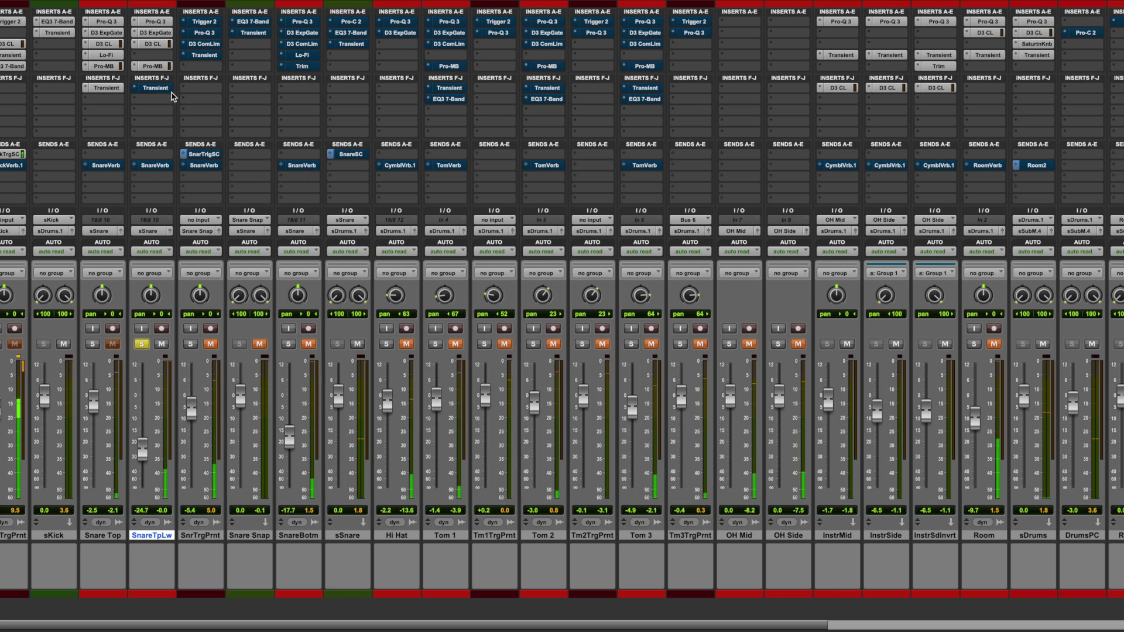
Step: Take the Transient plug-in on the SnareTpLw track out of bypass
left_click(156, 88)
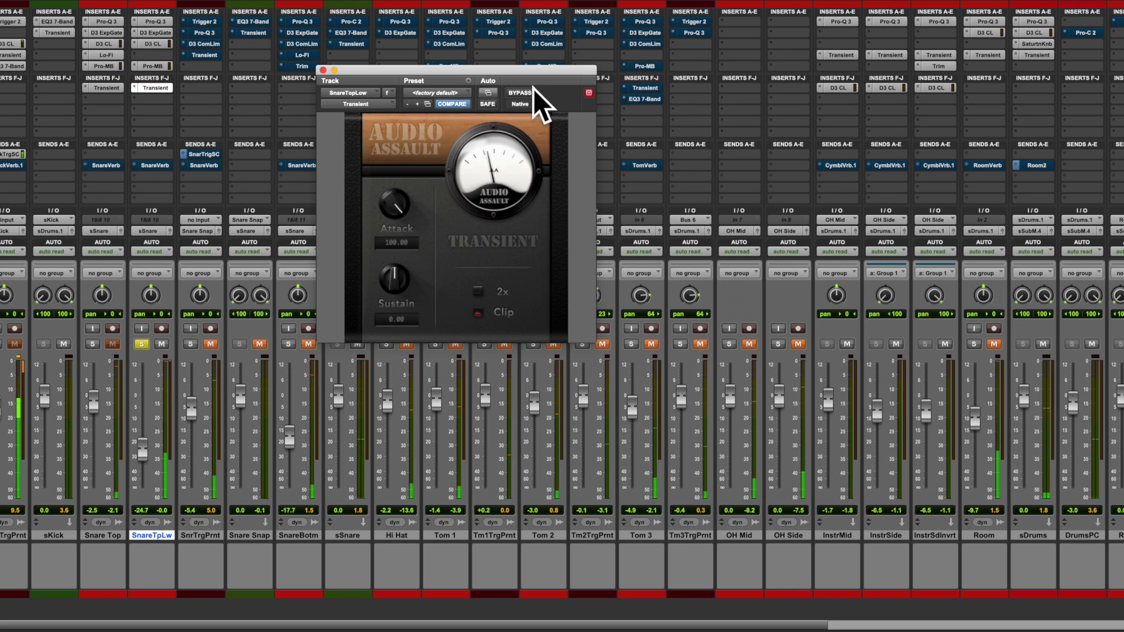
left_click(519, 93)
left_click(323, 70)
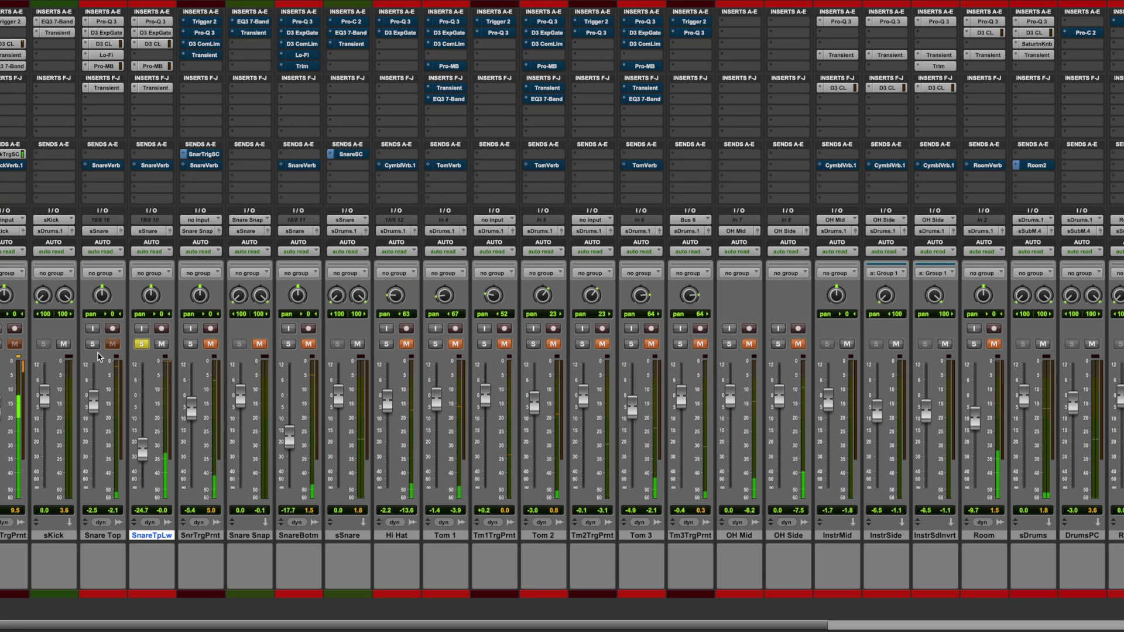
Step: Audition Snare Top alone and with SnareTpLw, set the SnareTpLw fader to -26.0 dB and clear the solos
left_click(146, 348)
left_click(145, 348)
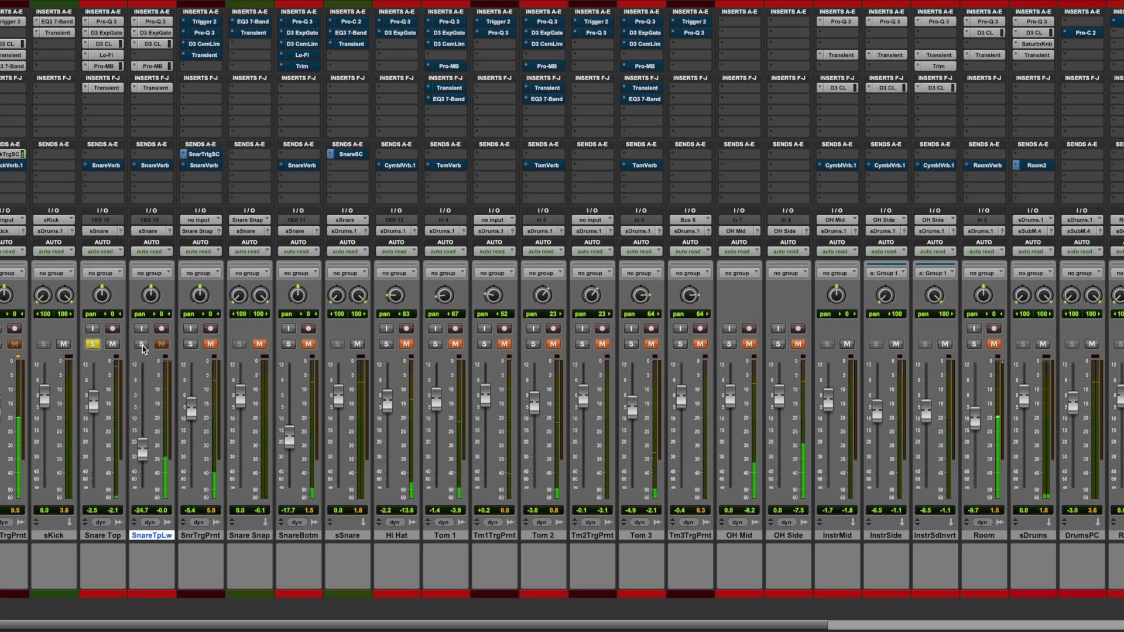
left_click(142, 344)
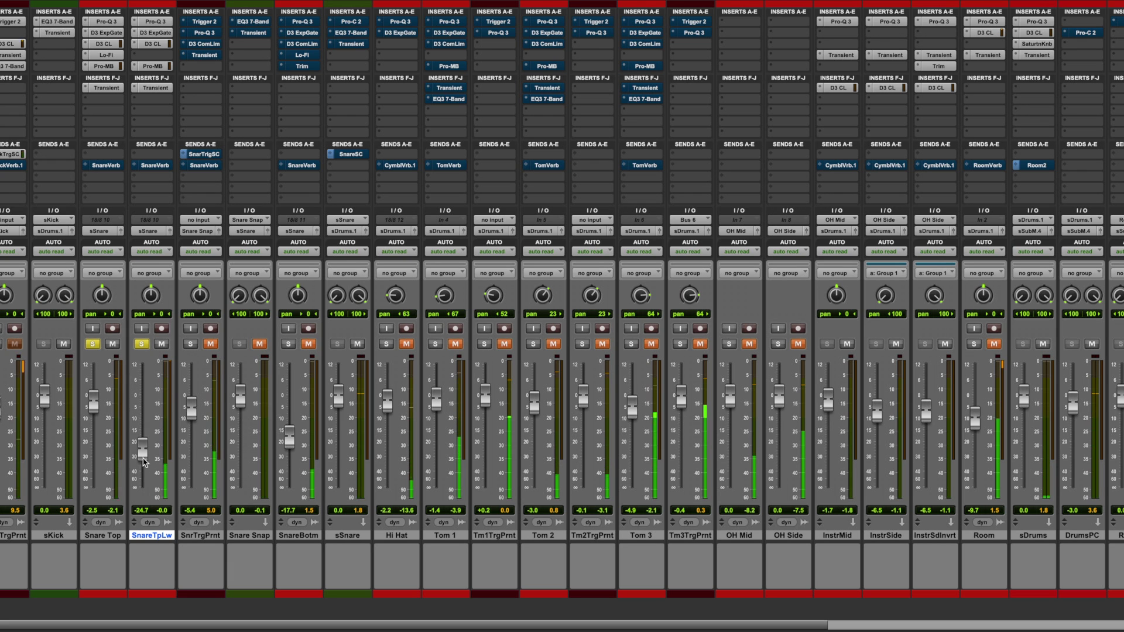
left_click_drag(143, 455, 144, 460)
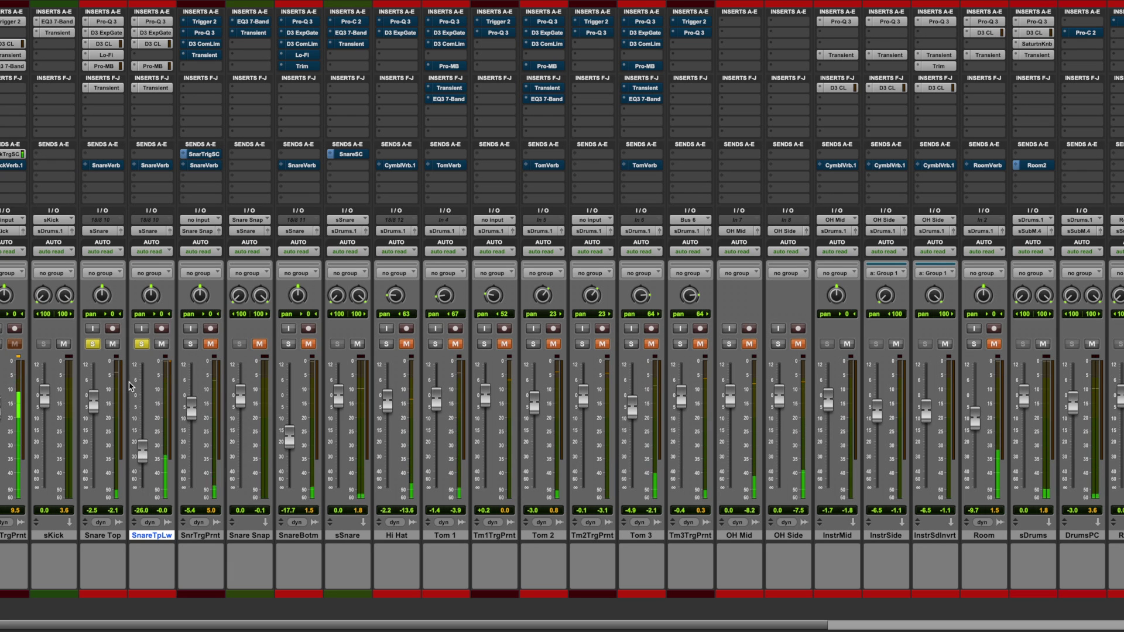
left_click(142, 345, "alt")
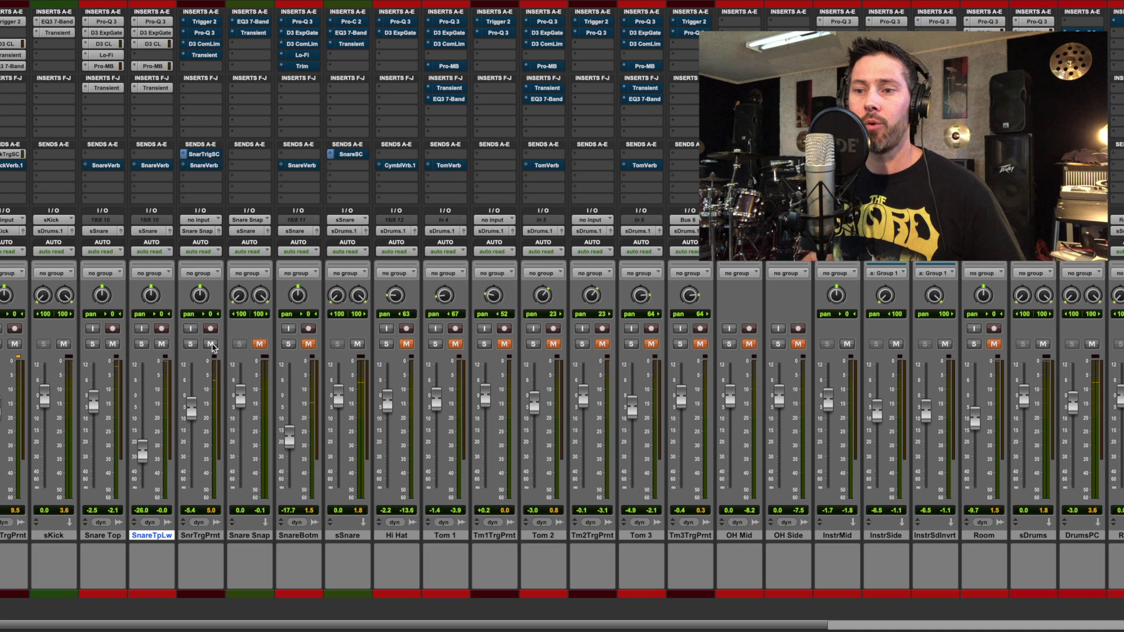
Step: Select and solo the SnrTrgPrnt track, and review its activated Trigger 2 plug-in
left_click(196, 537)
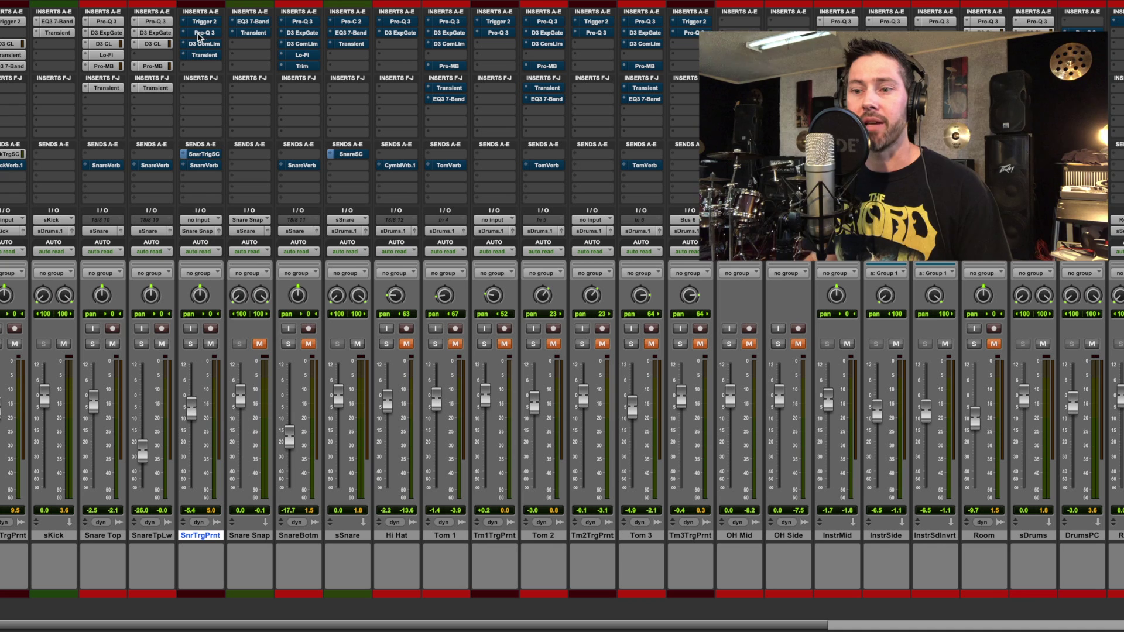
left_click(190, 344)
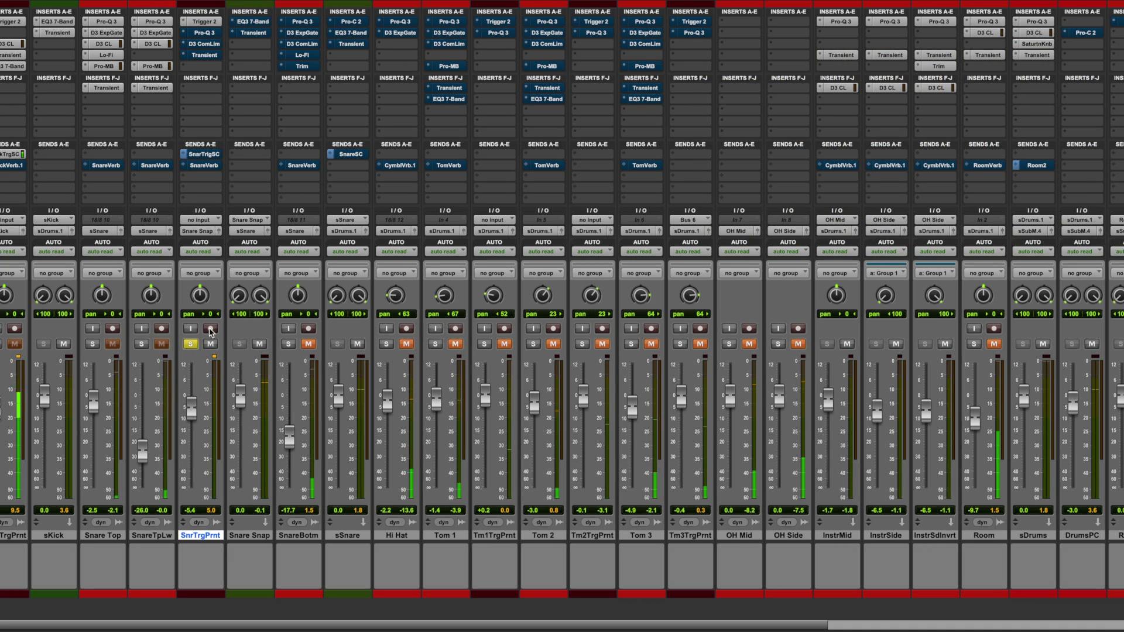
left_click(203, 22)
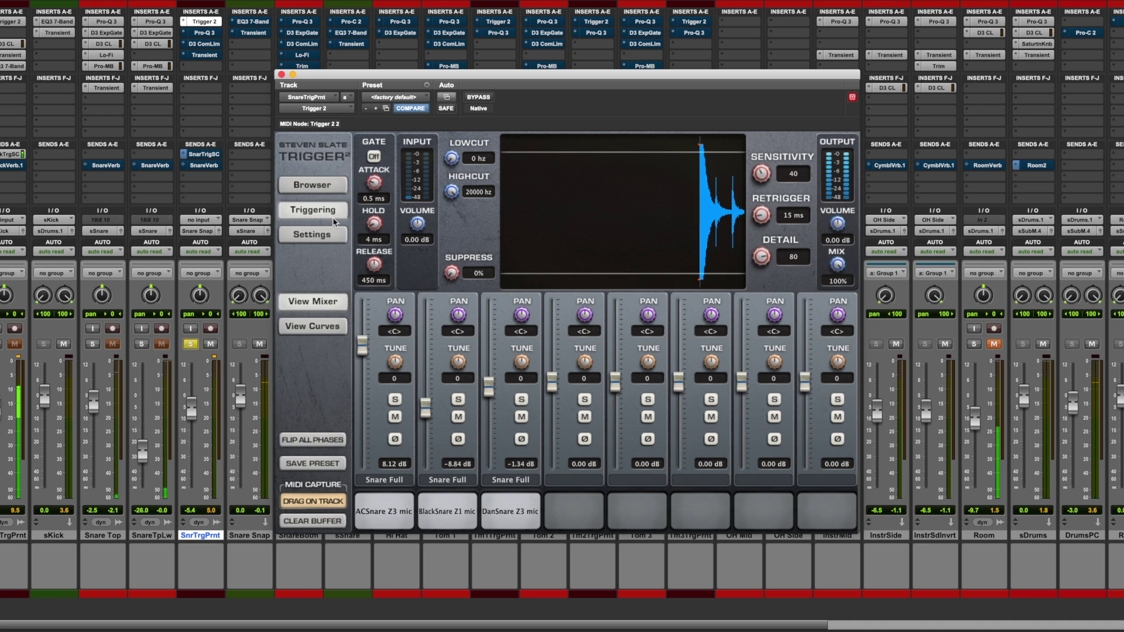
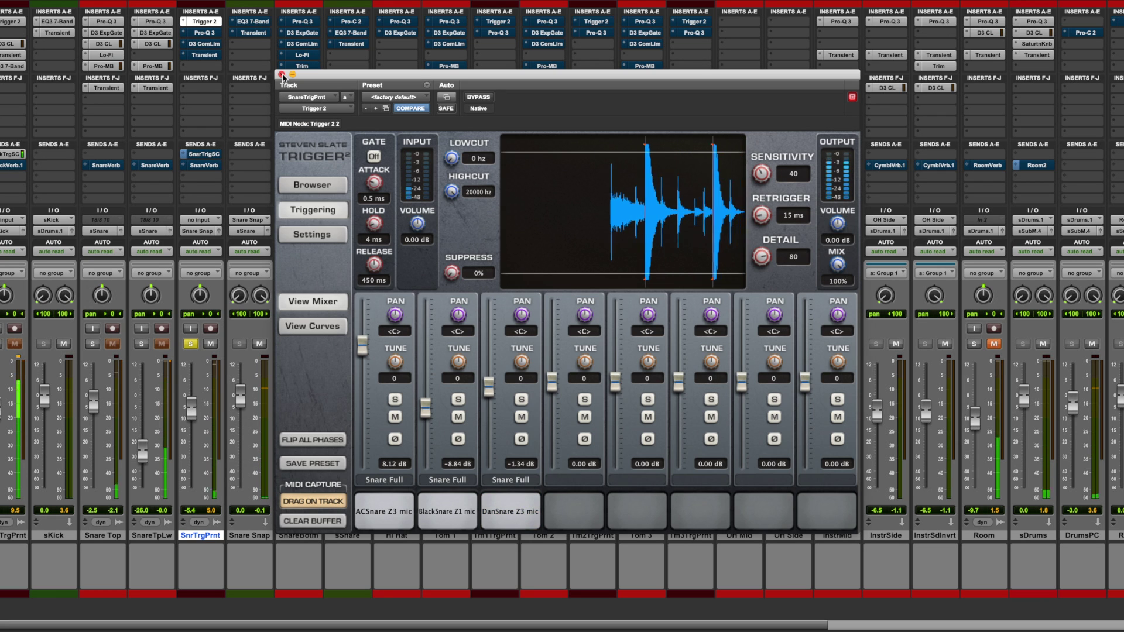
left_click(281, 74)
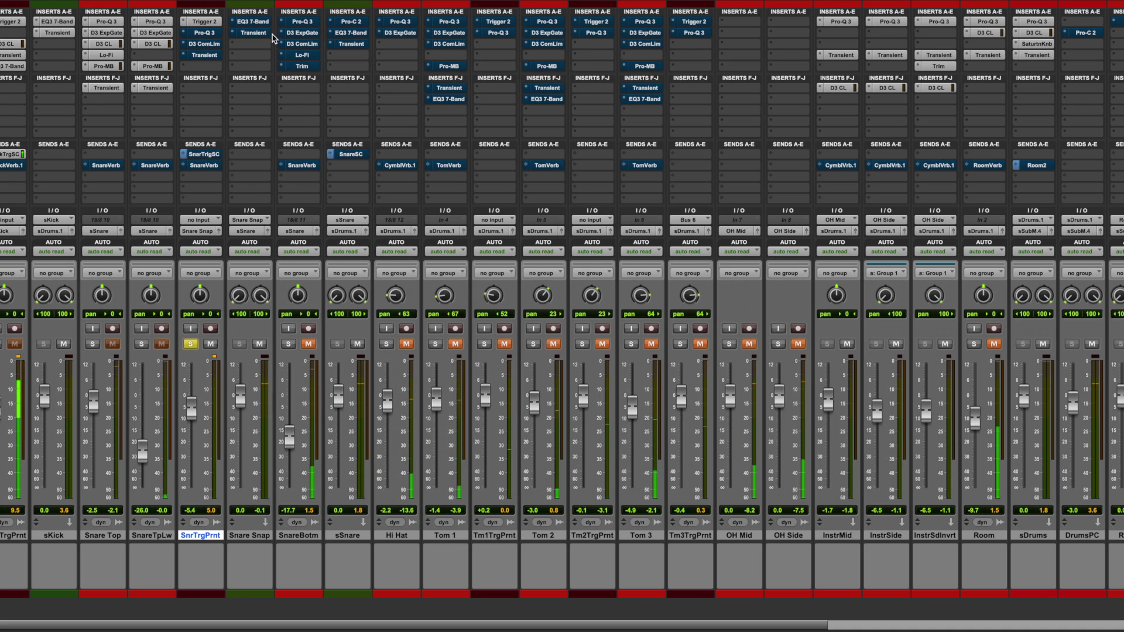
Step: Take the Pro-Q 3 EQ on the SnrTrgPrnt track out of bypass and inspect its high-frequency boost band
left_click(204, 32)
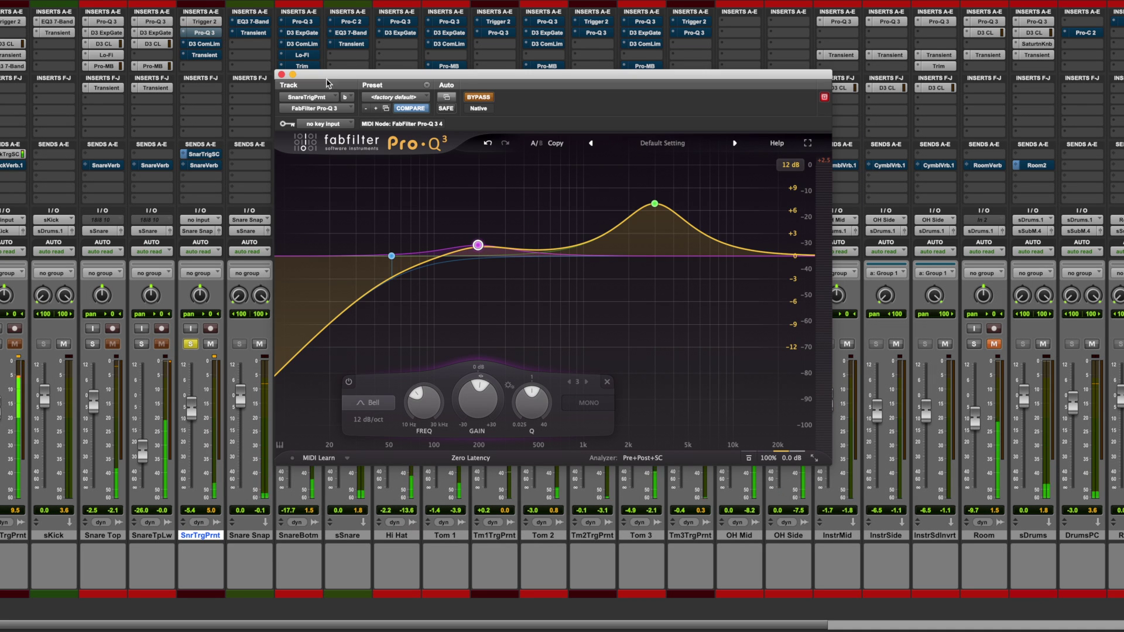
left_click(478, 98)
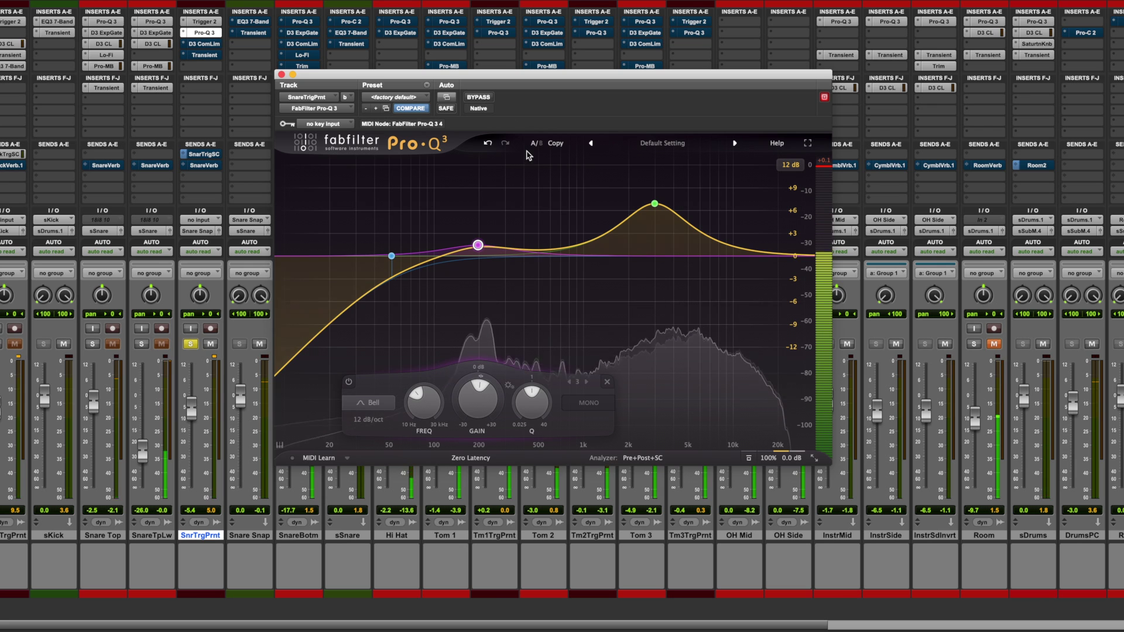
mouse_move(614, 211)
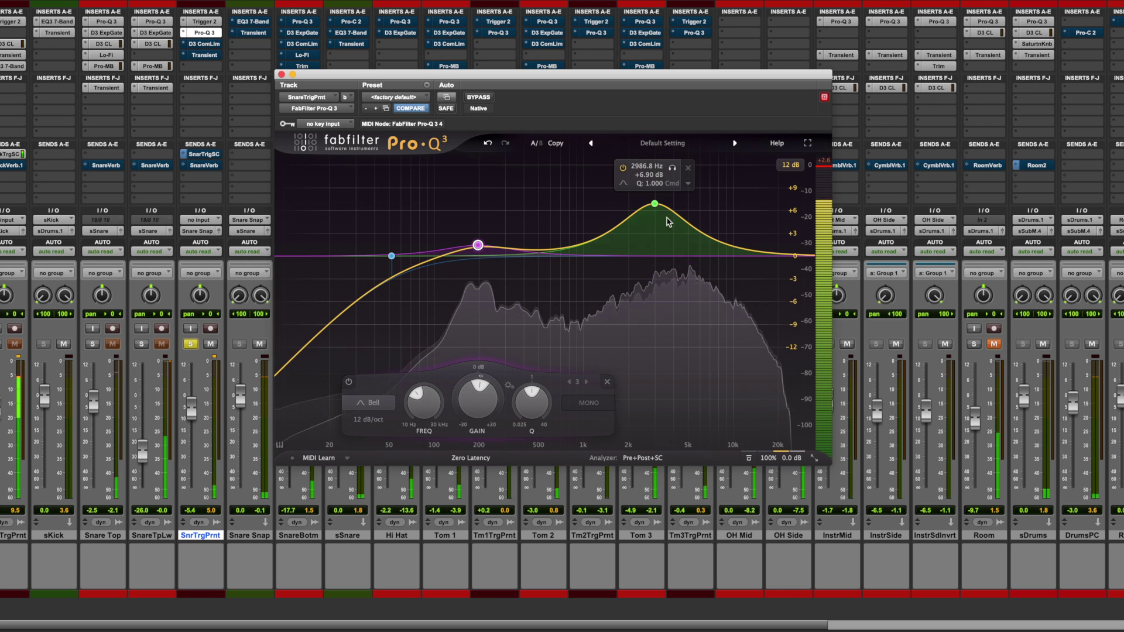
left_click(282, 75)
Step: Take the Dyn3 Compressor/Limiter and the Transient plug-in on the SnrTrgPrnt track out of bypass
left_click(205, 44)
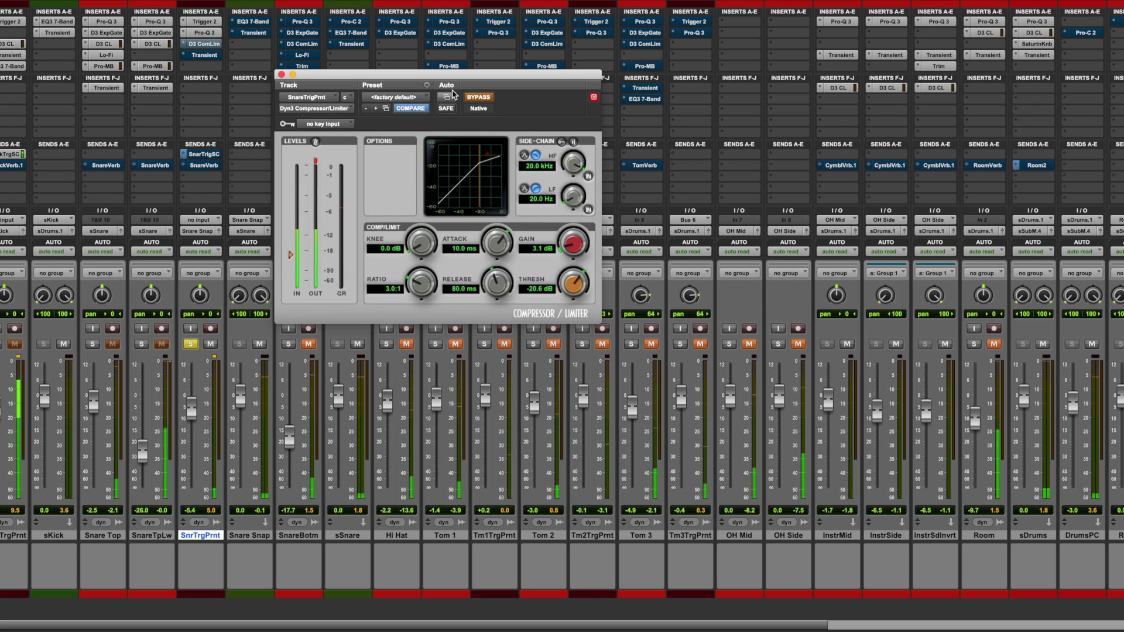
left_click(475, 99)
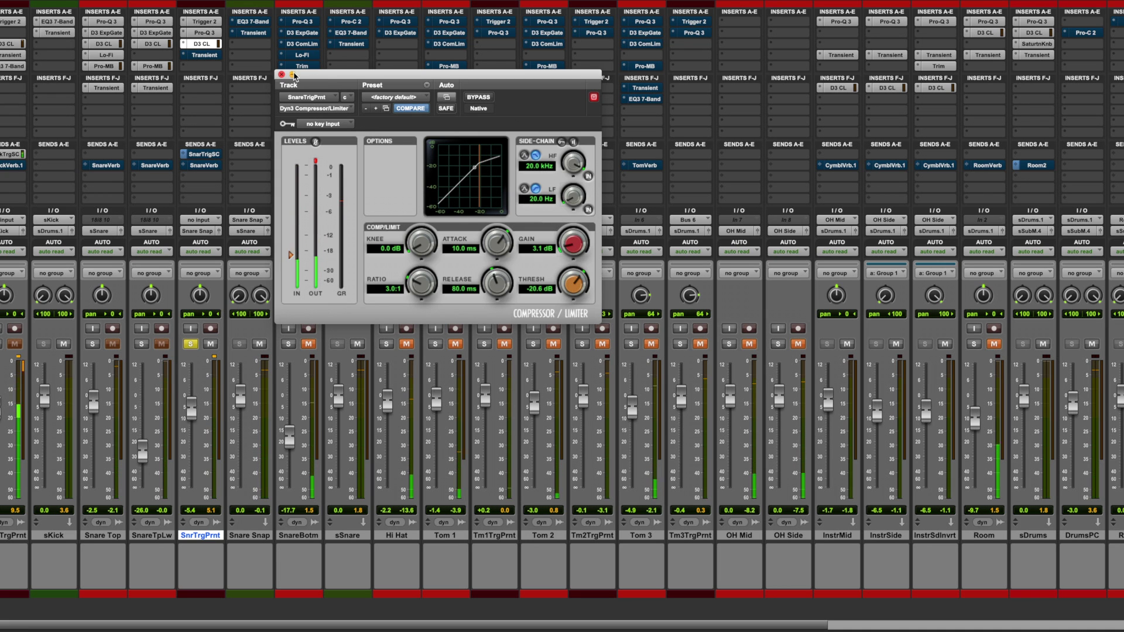
left_click(293, 74)
left_click(203, 56)
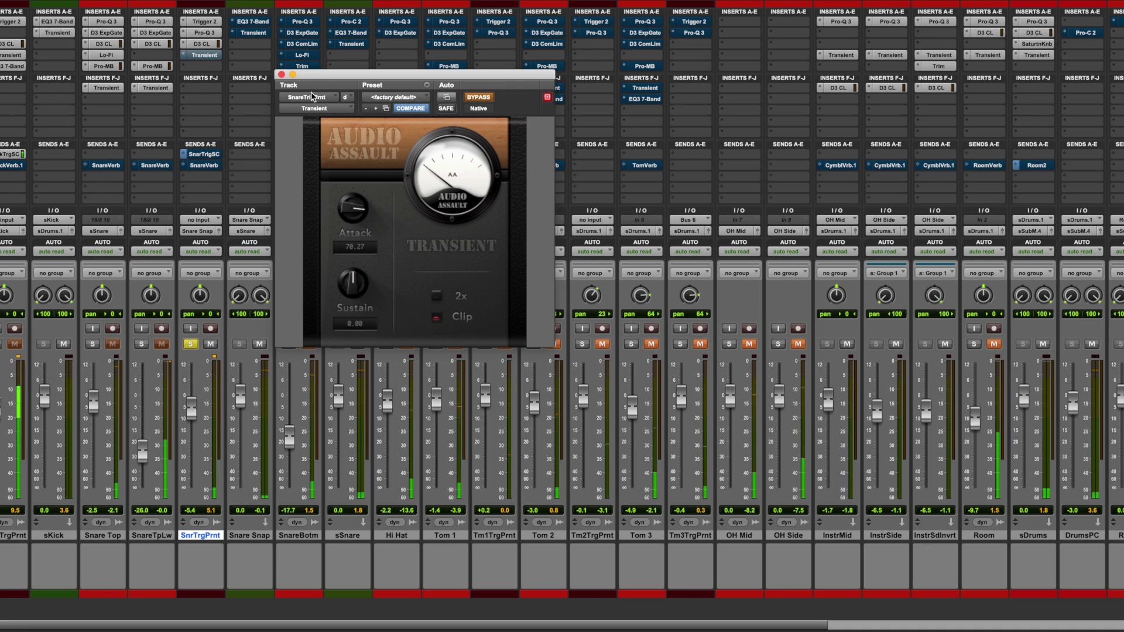
left_click(478, 97)
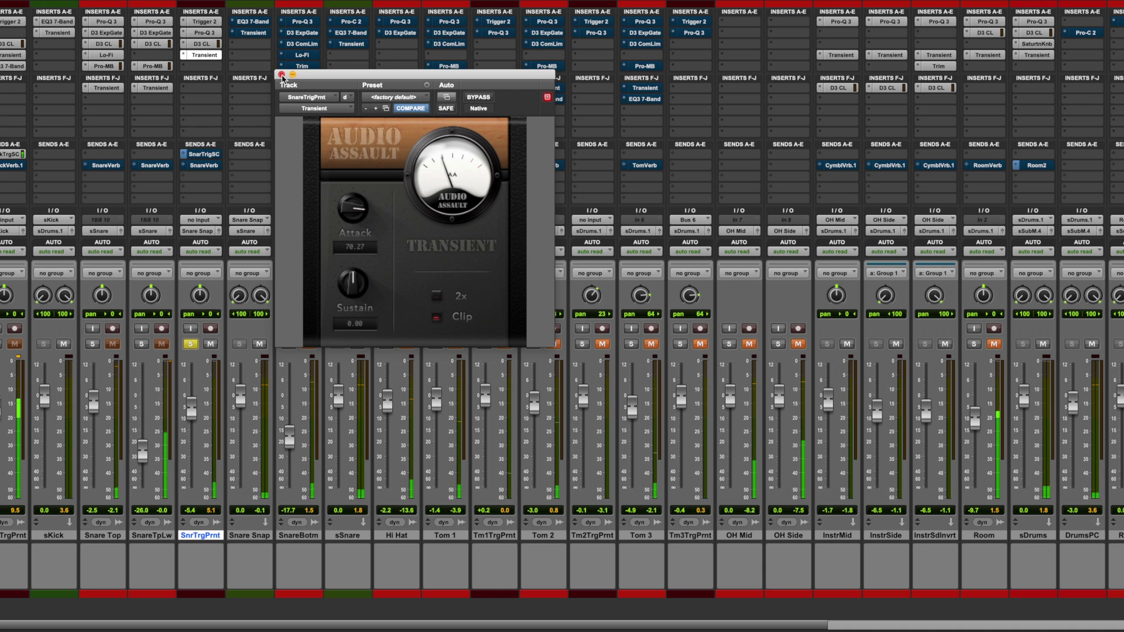
left_click(282, 75)
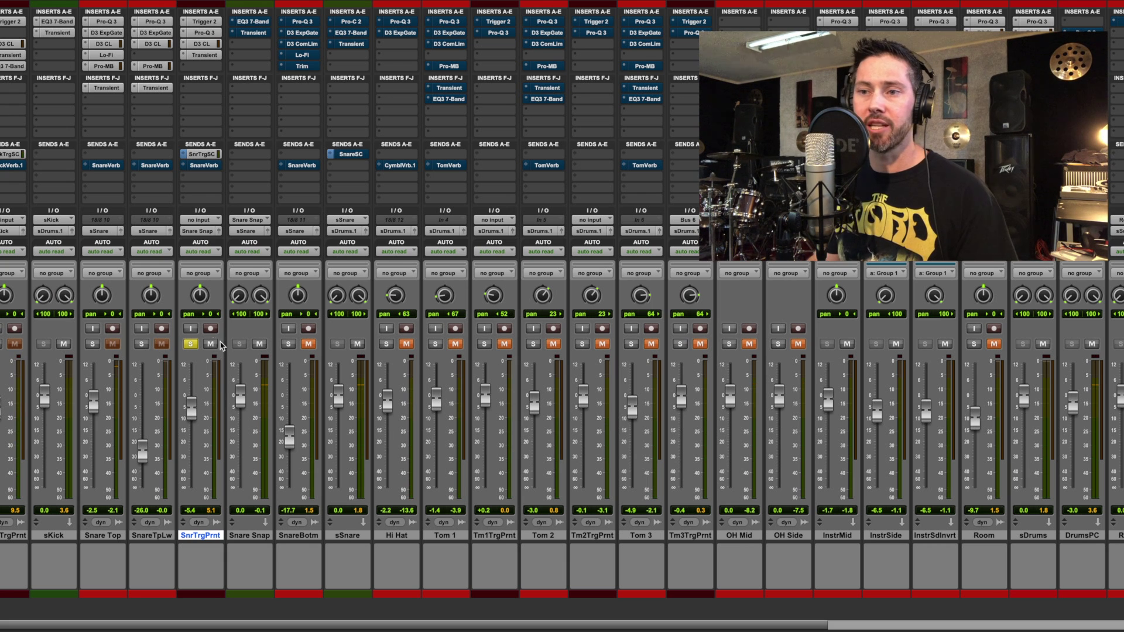
Step: Select the Snare Snap track and take its EQ3 7-Band and Transient plug-ins out of bypass
left_click(249, 535)
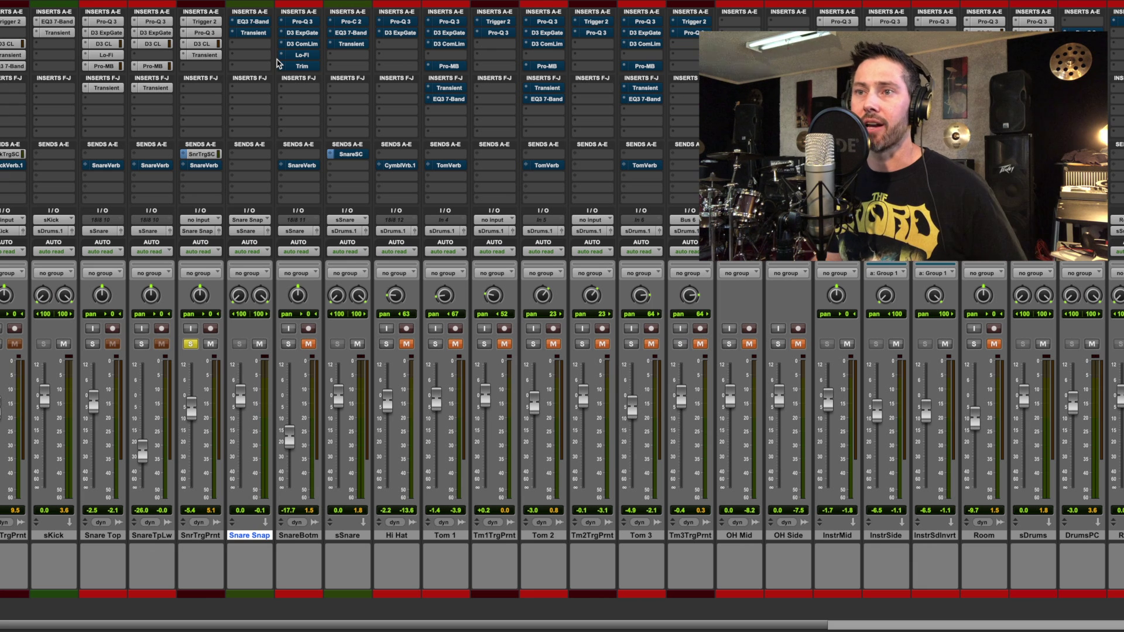
left_click(253, 22)
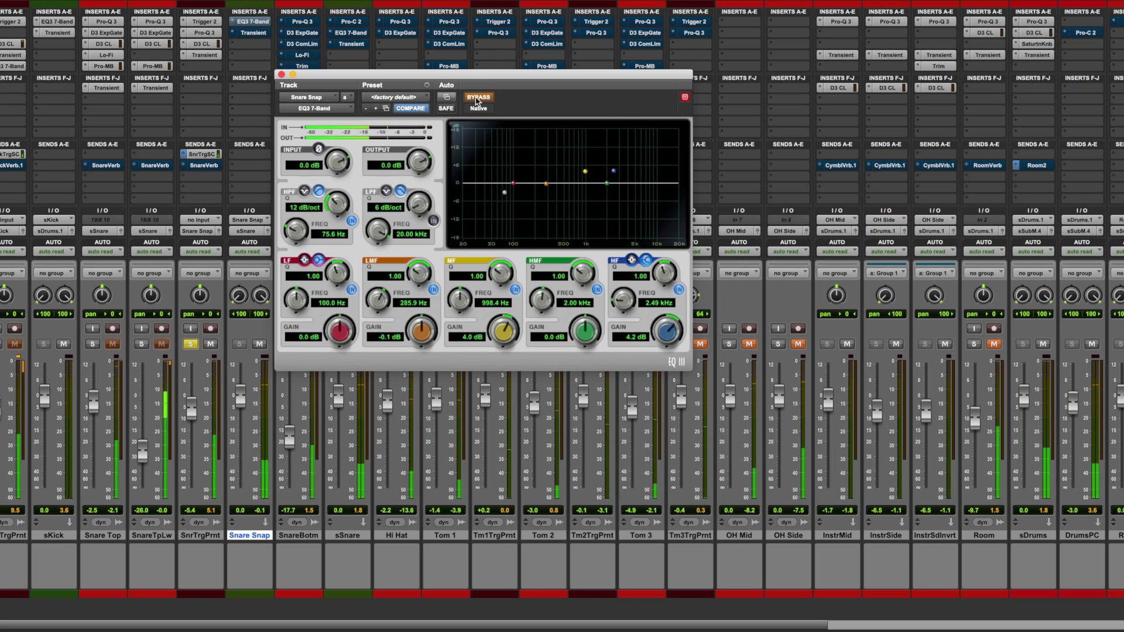
left_click(477, 100)
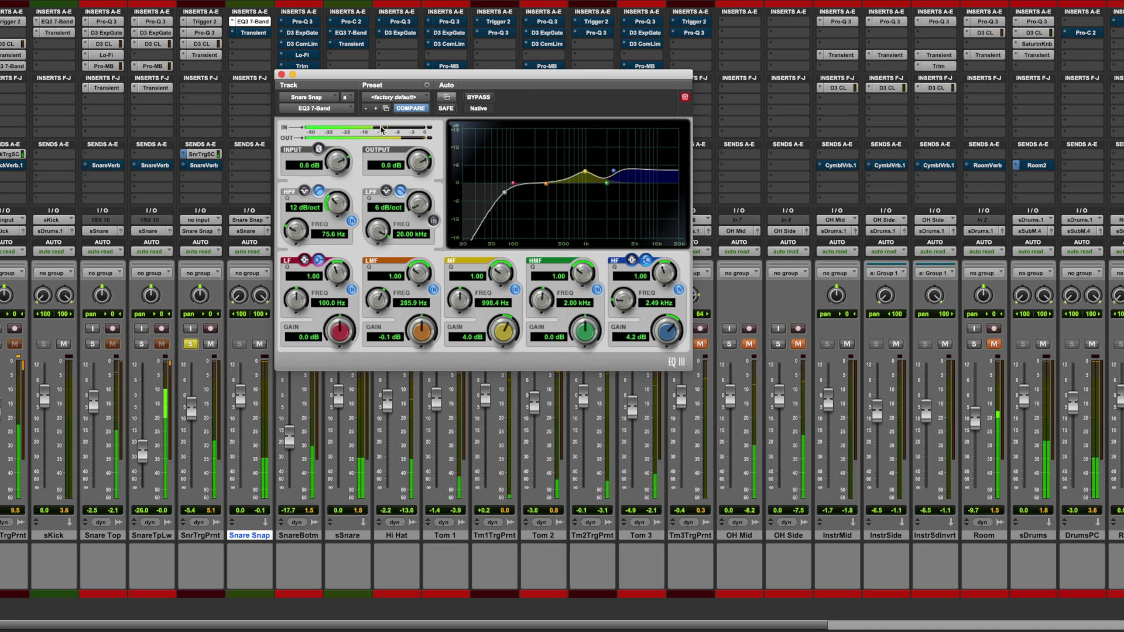
left_click(281, 75)
left_click(252, 34)
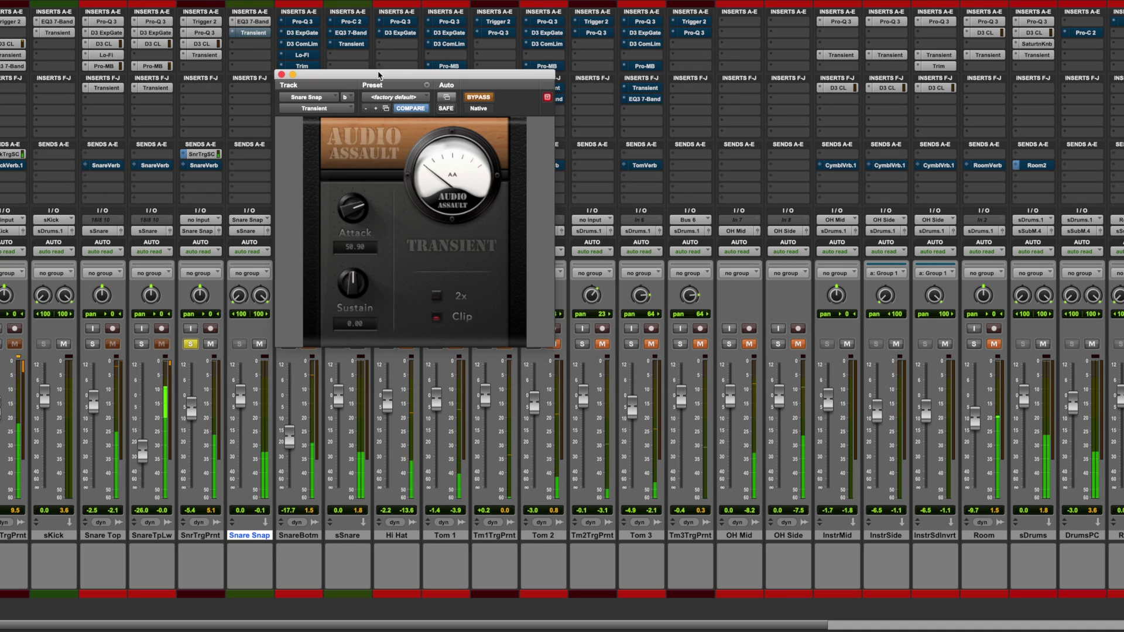
left_click(483, 100)
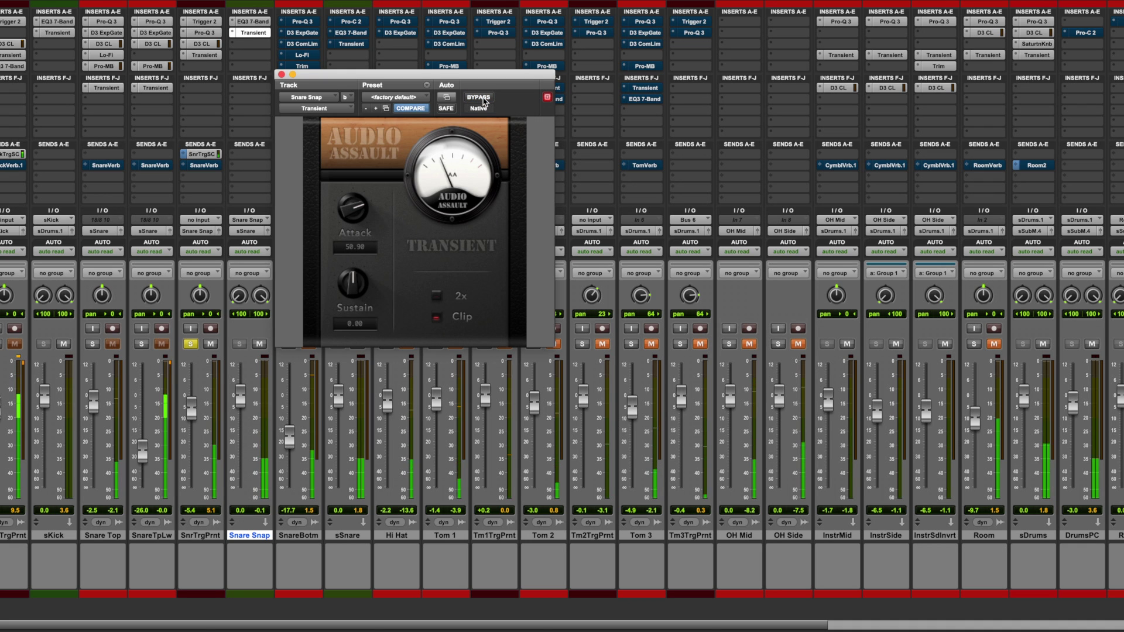
left_click(282, 75)
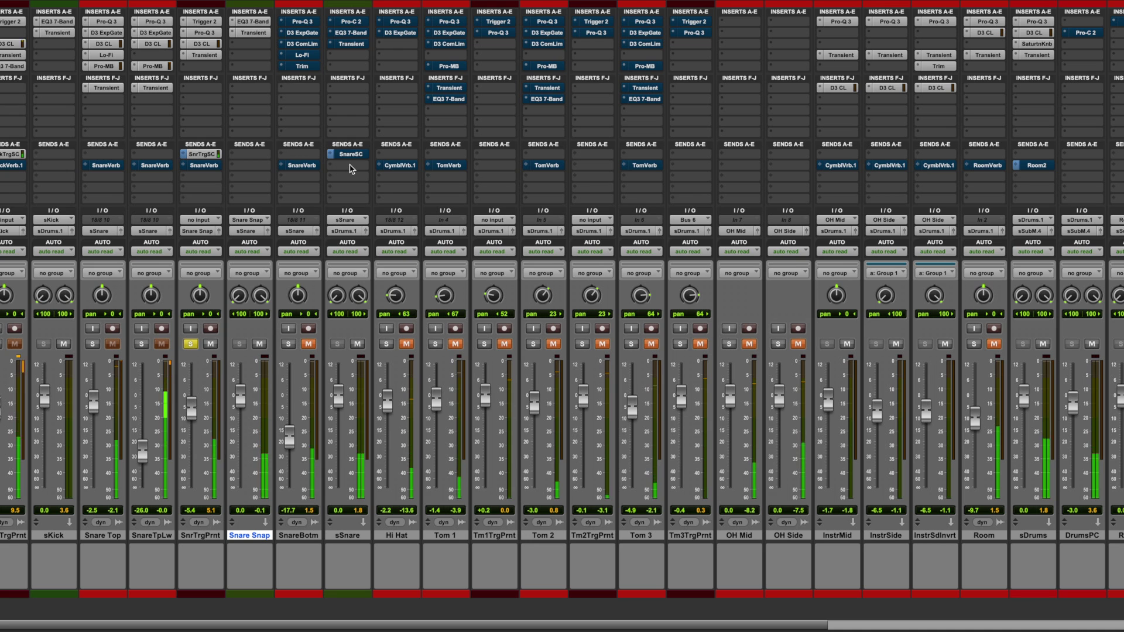
Step: Audition Snare Top and SnareTpLw together with SnrTrgPrnt, and switch the solo to the SnareBotm track only
left_click(92, 343)
left_click(141, 344)
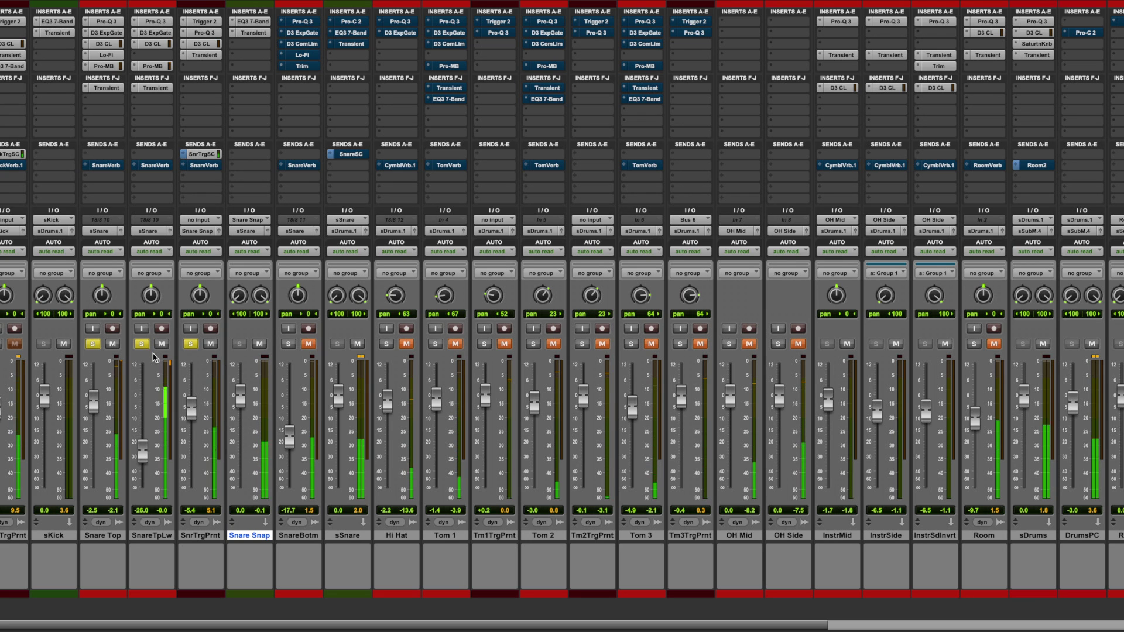
left_click(288, 343)
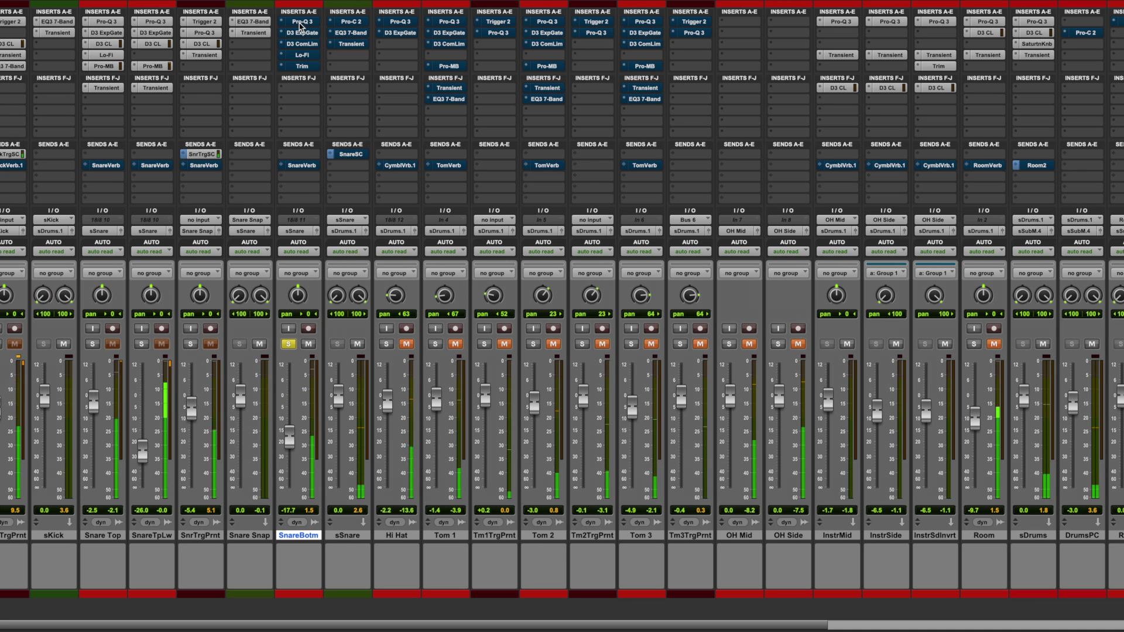
Step: Take the Pro-Q 3 EQ and the Dyn3 Expander/Gate on the SnareBotm track out of bypass
left_click(301, 22)
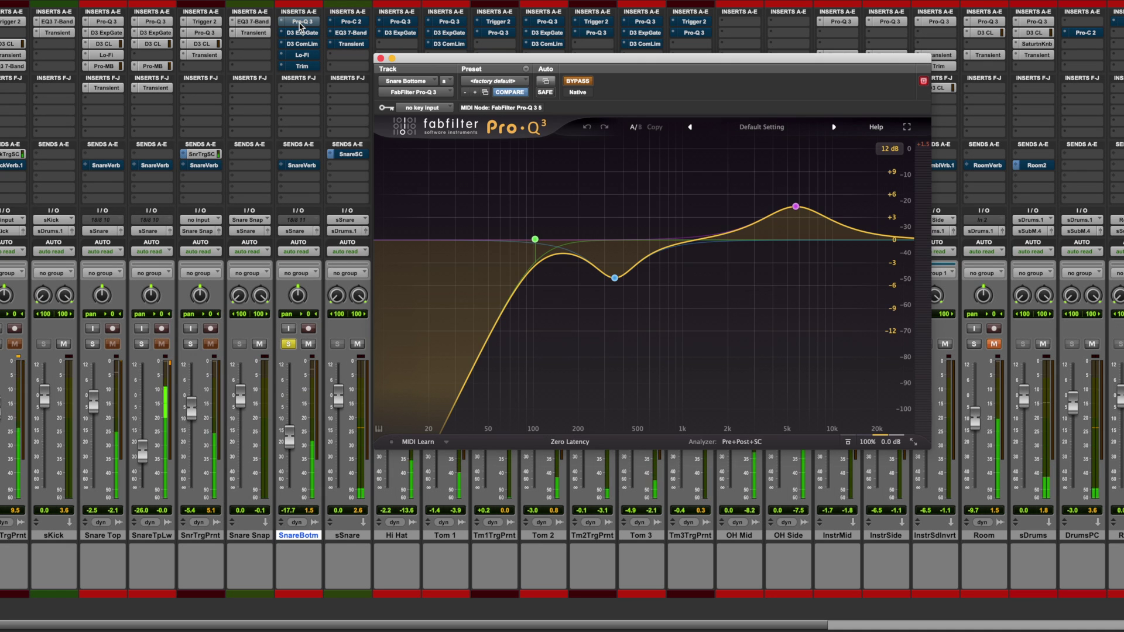
left_click(577, 82)
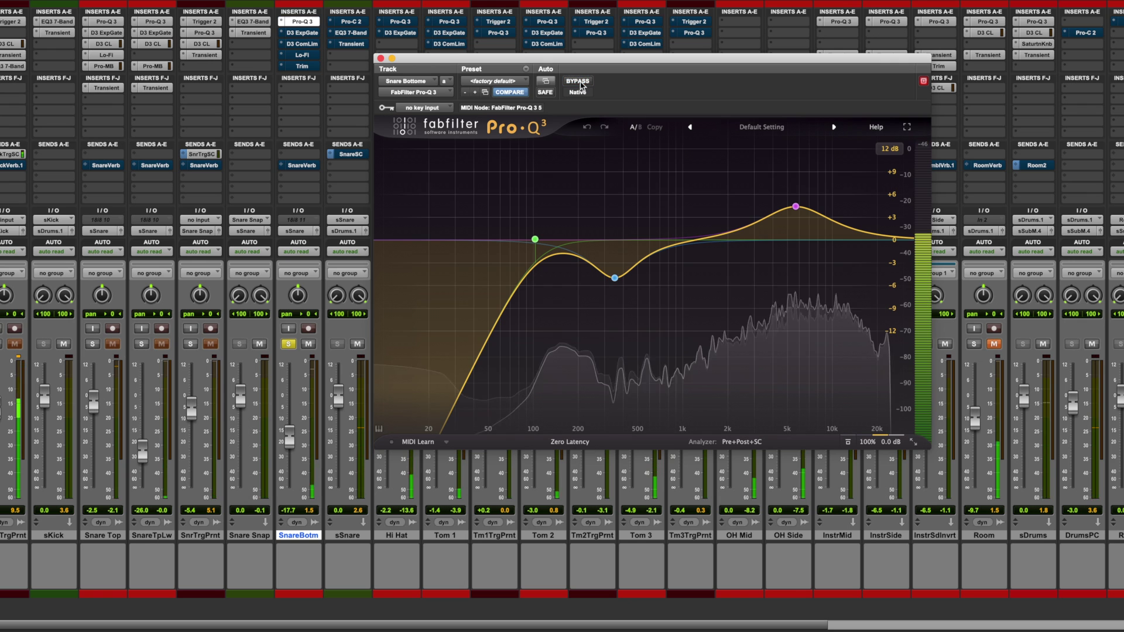
left_click(381, 58)
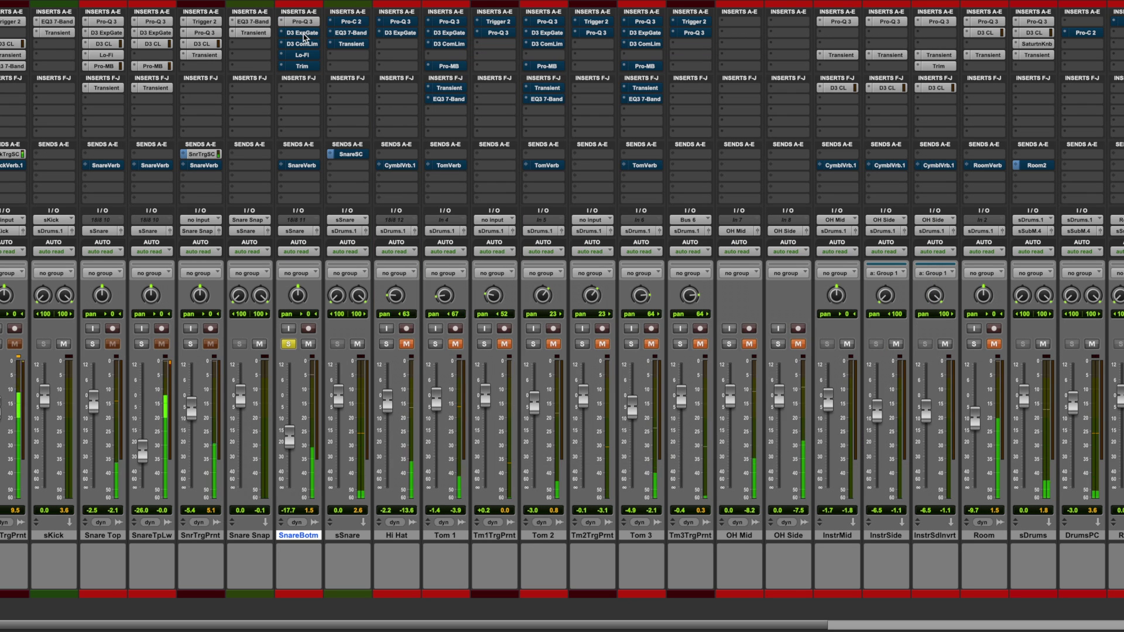
left_click(303, 33)
left_click(577, 82)
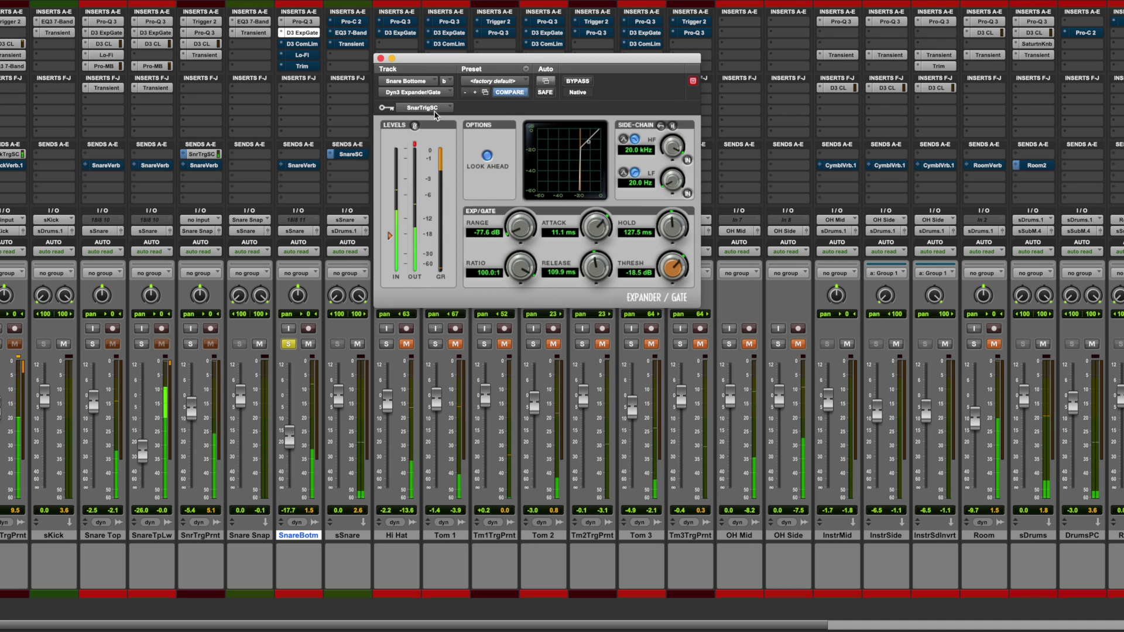
left_click(381, 58)
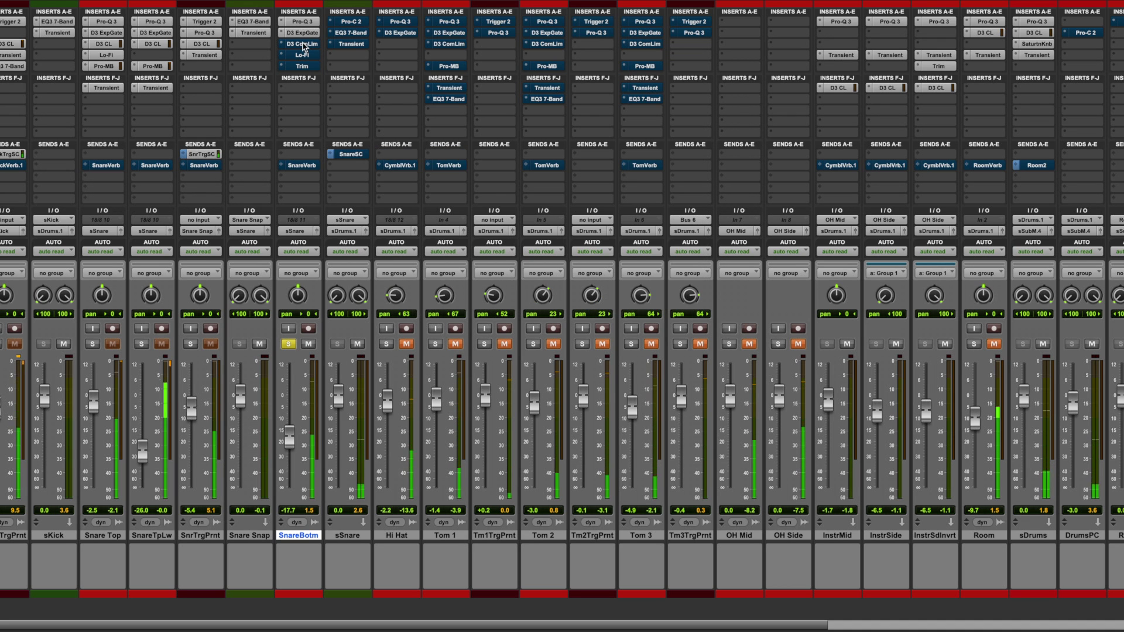
Step: Take the Dyn3 Compressor/Limiter and the Lo-Fi plug-in on the SnareBotm track out of bypass
left_click(304, 45)
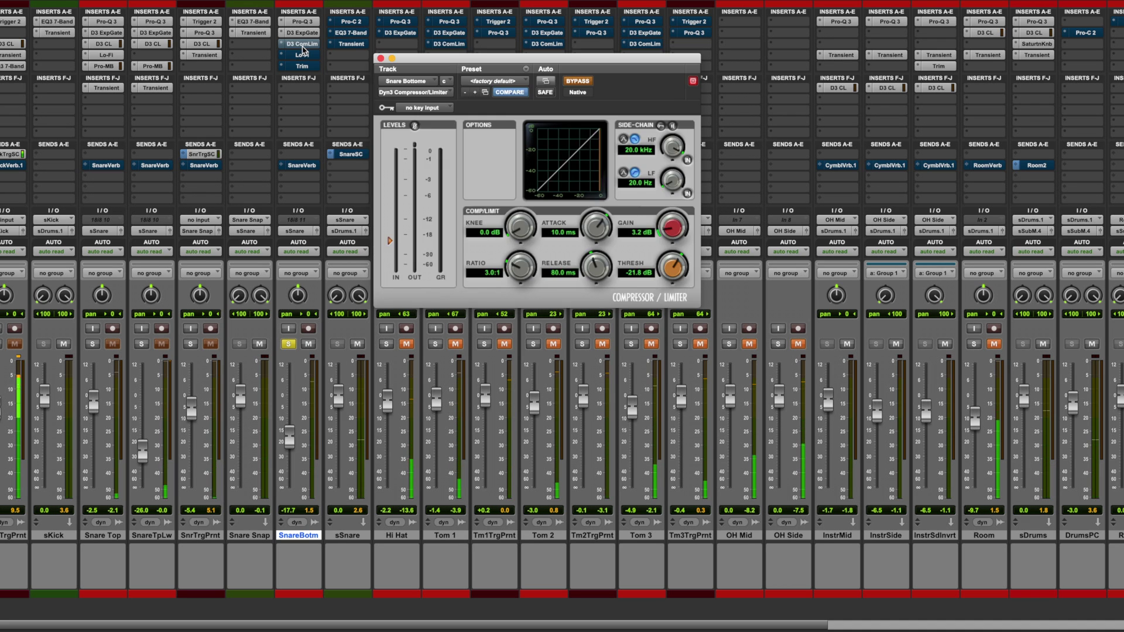
left_click(583, 85)
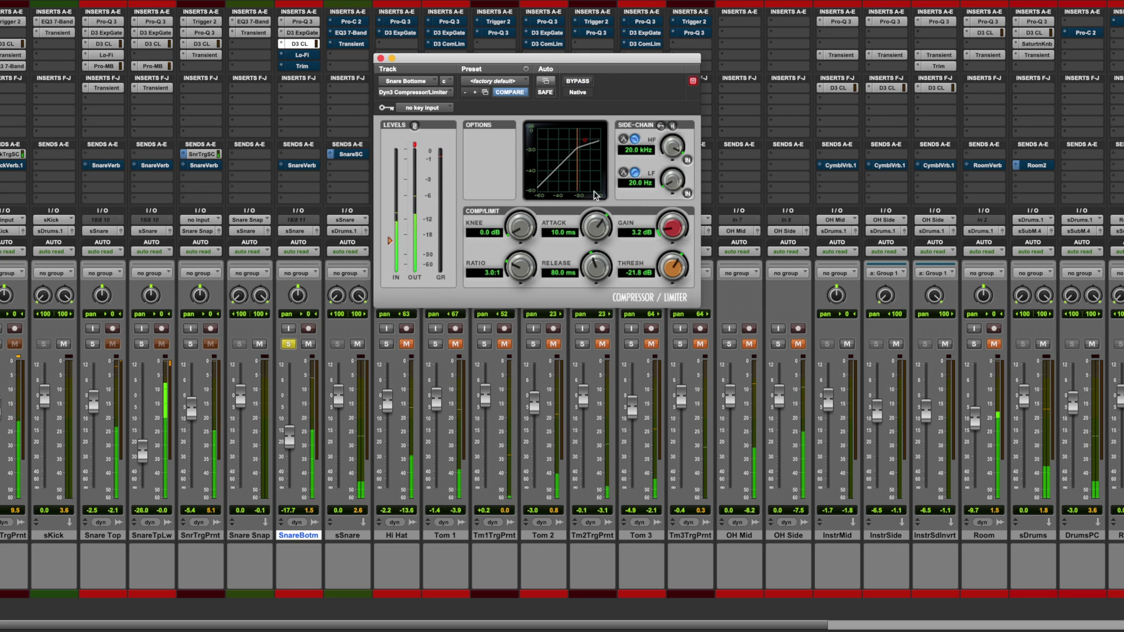
left_click(381, 58)
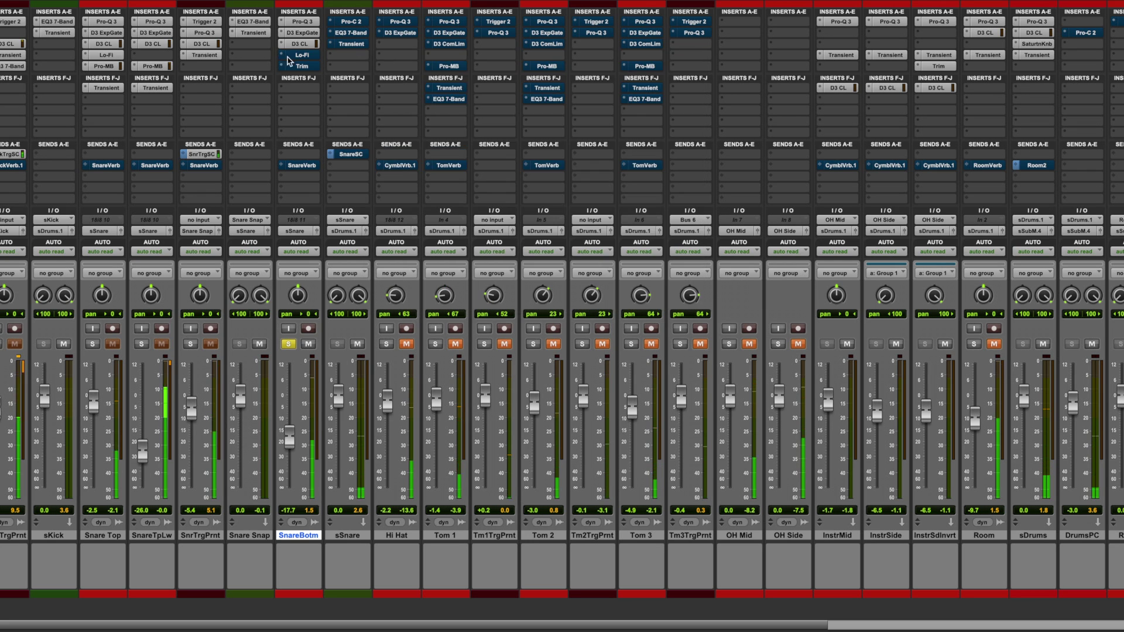
left_click(308, 56)
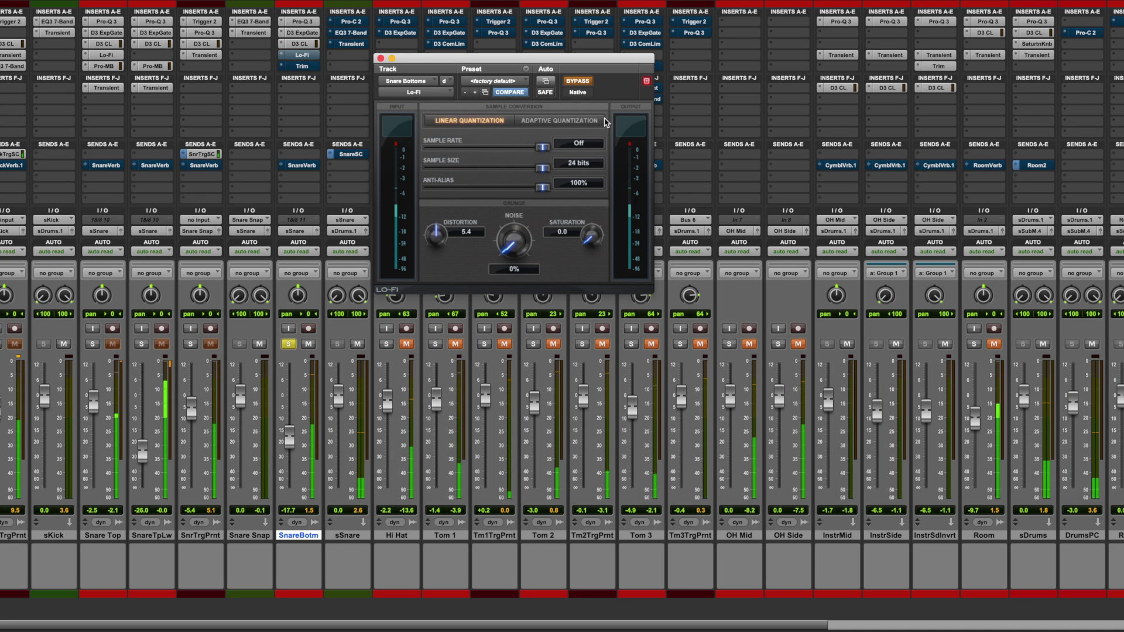
left_click(582, 83)
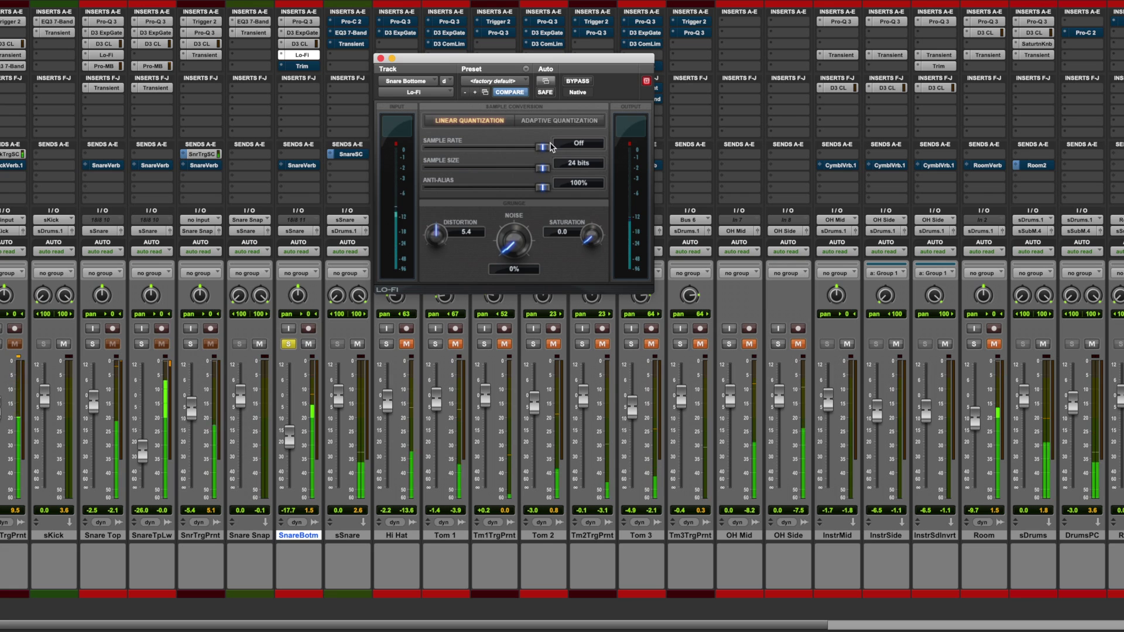
left_click(380, 58)
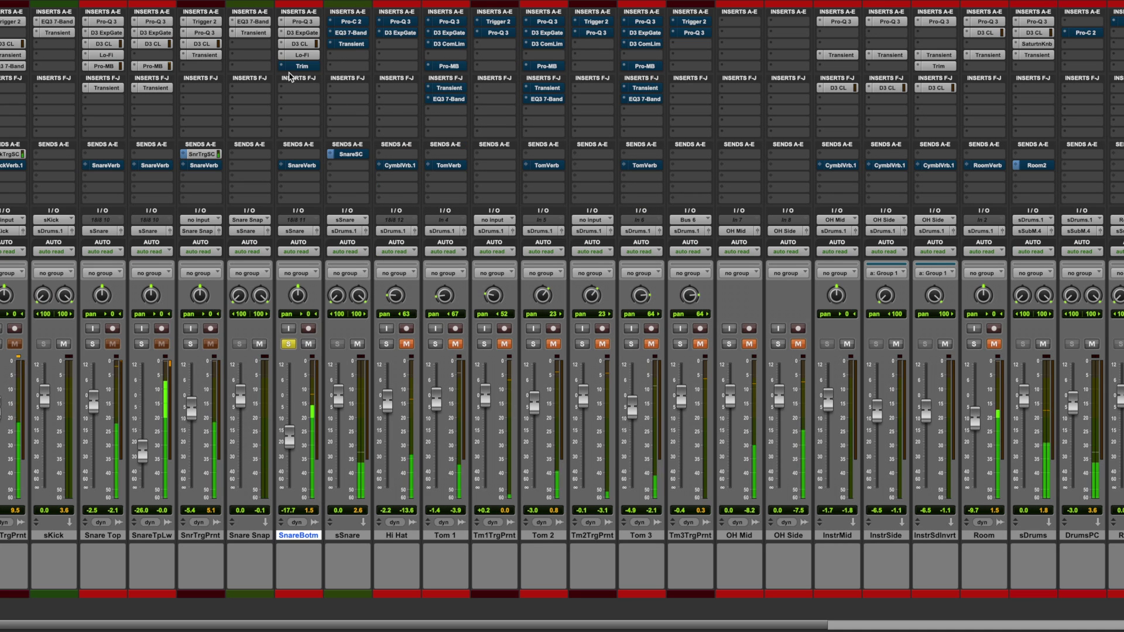
Step: Activate Trim on SnareBotm and audition that track soloed together with Snare Top, SnareTpLw and SnrTrgPrnt
left_click(288, 344)
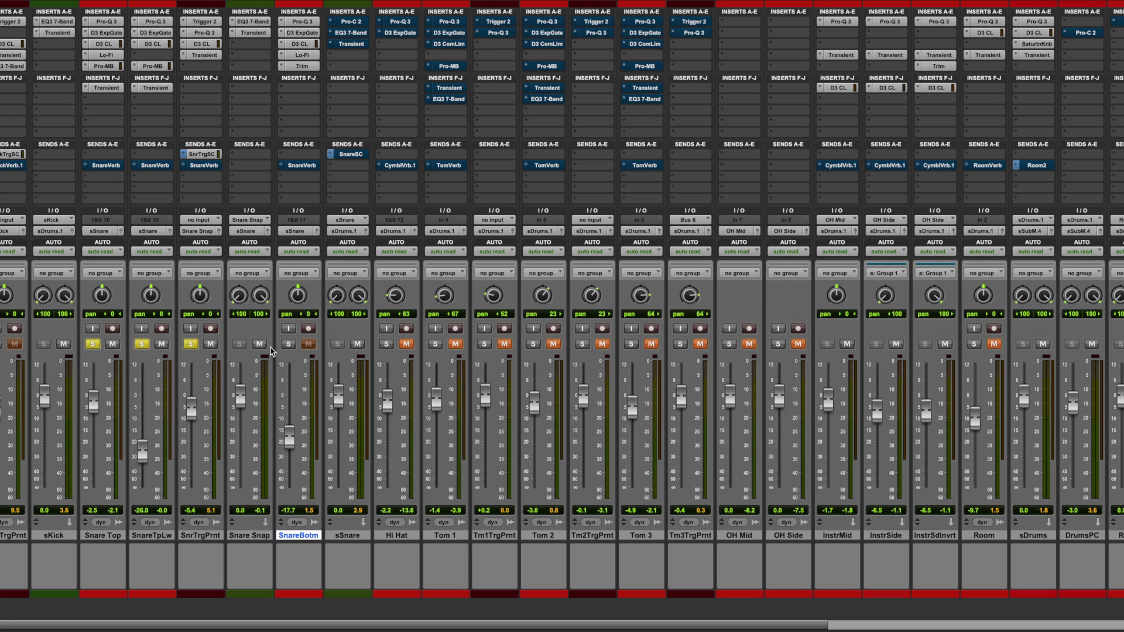
key("space")
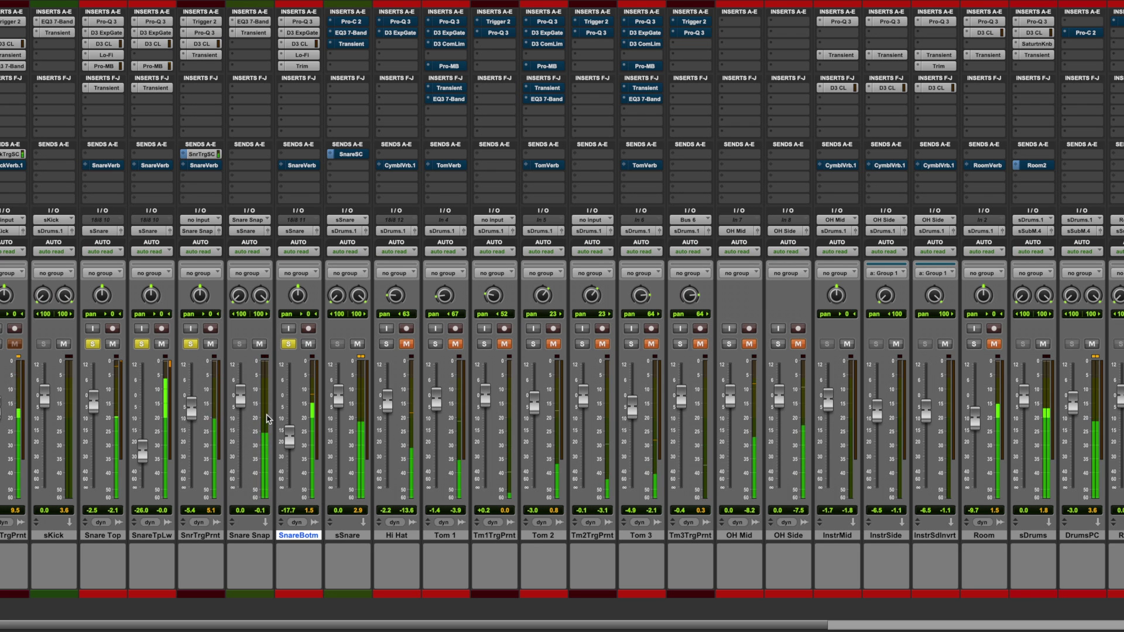
key("space")
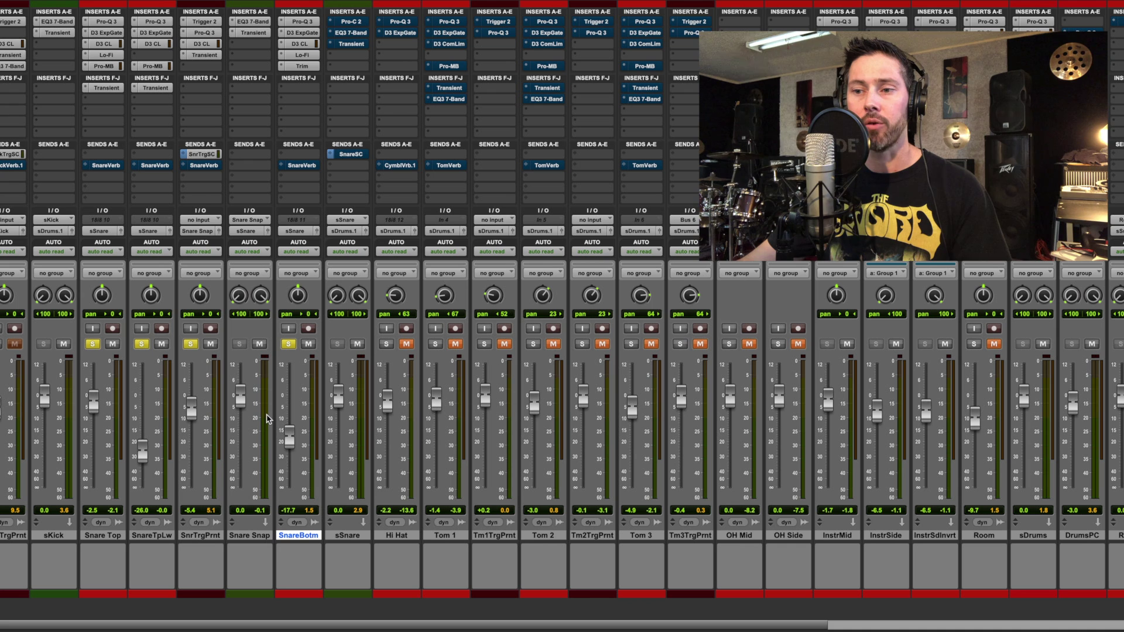
Step: Select the sSnare track, resume playback and take its Pro-C 2 compressor out of bypass
left_click(346, 536)
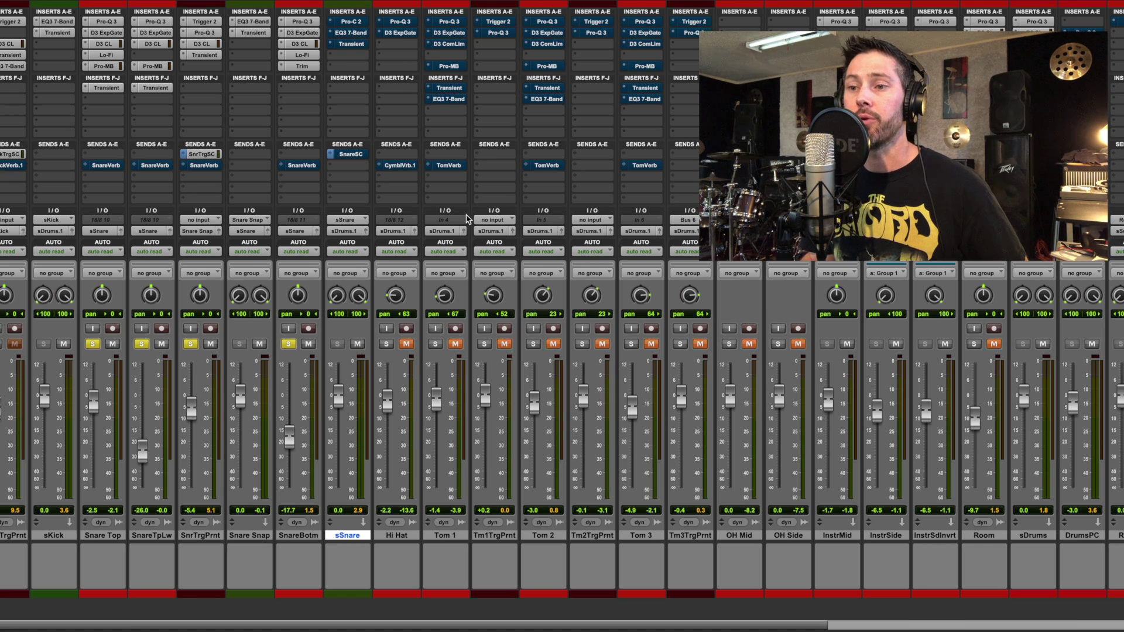
key("space")
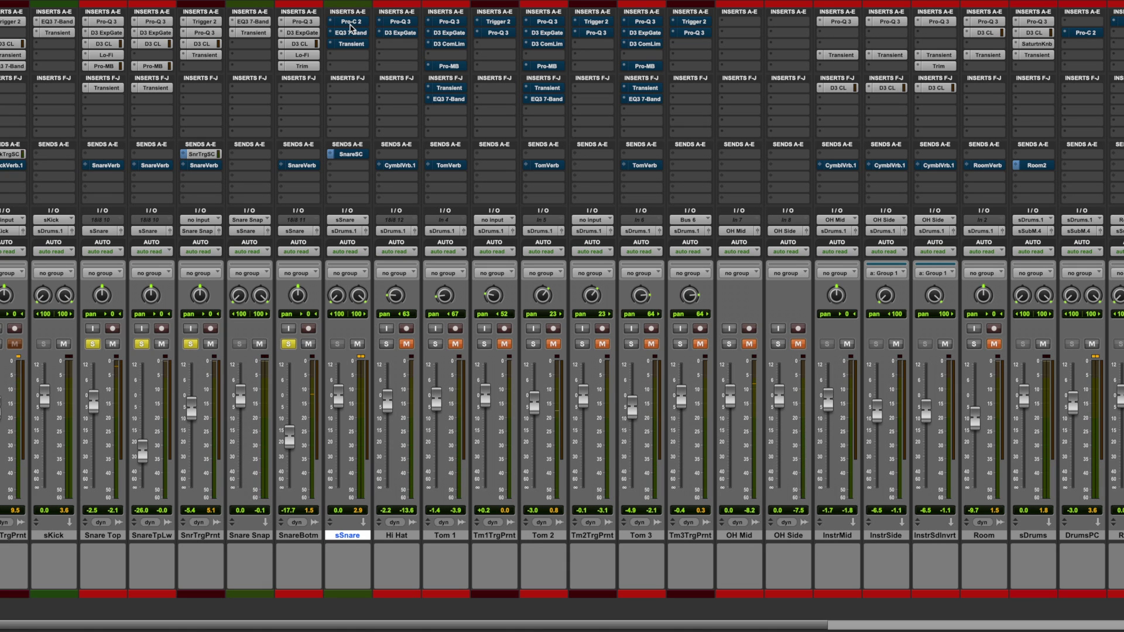
left_click(350, 23)
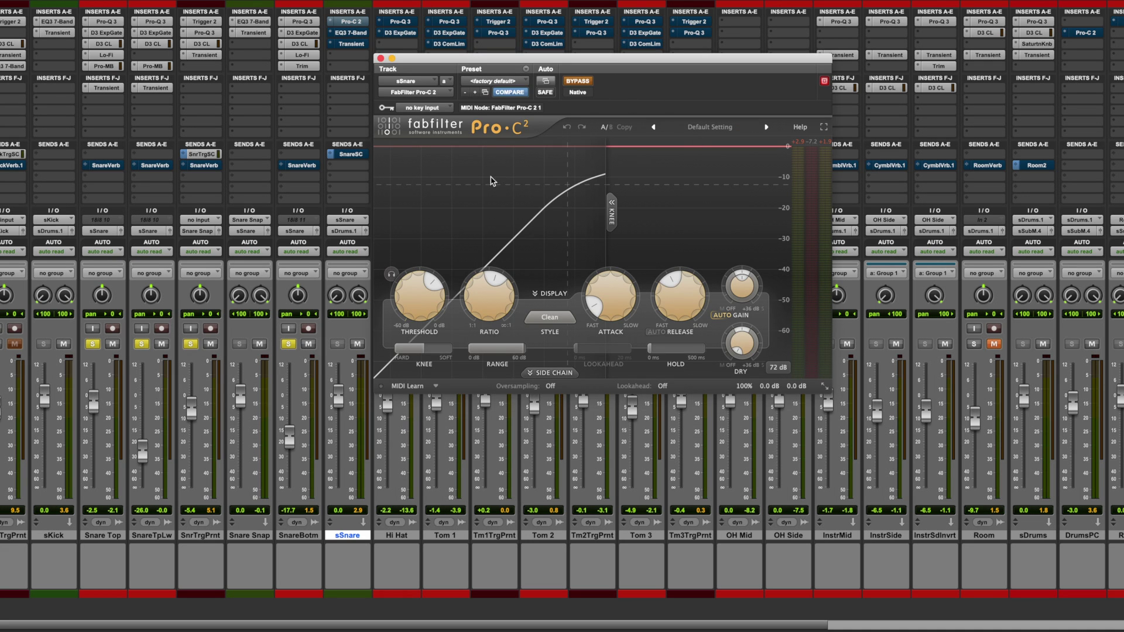
left_click(578, 81)
left_click_drag(497, 64, 600, 67)
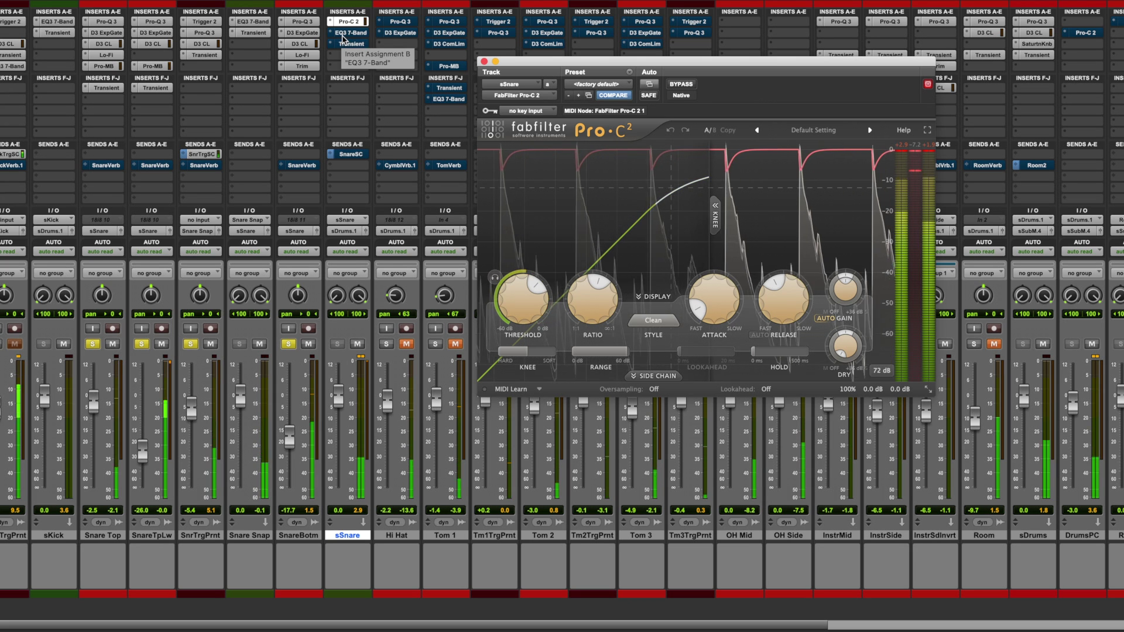
Step: Take the EQ3 7-Band and Transient plug-ins on the sSnare track out of bypass
left_click(344, 33)
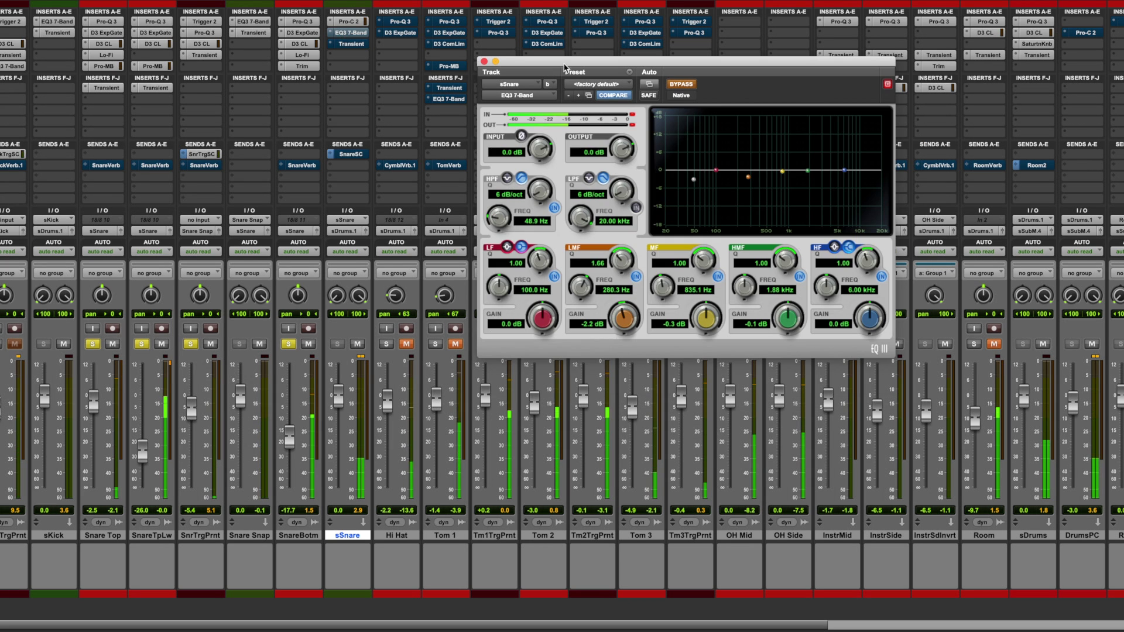
left_click(680, 84)
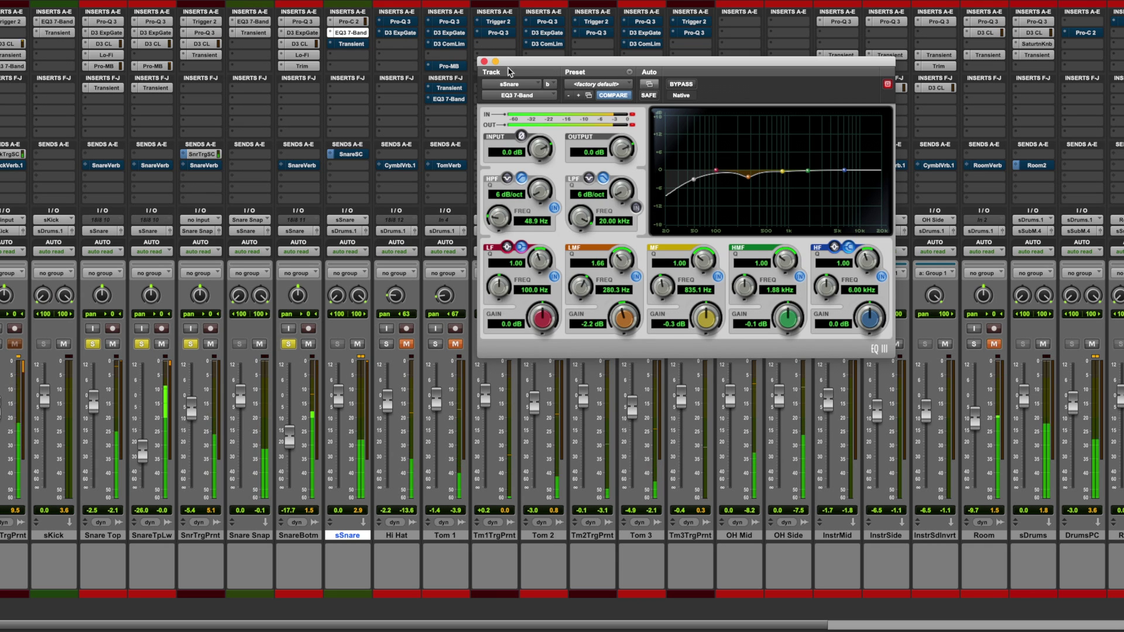
left_click(484, 61)
left_click(351, 44)
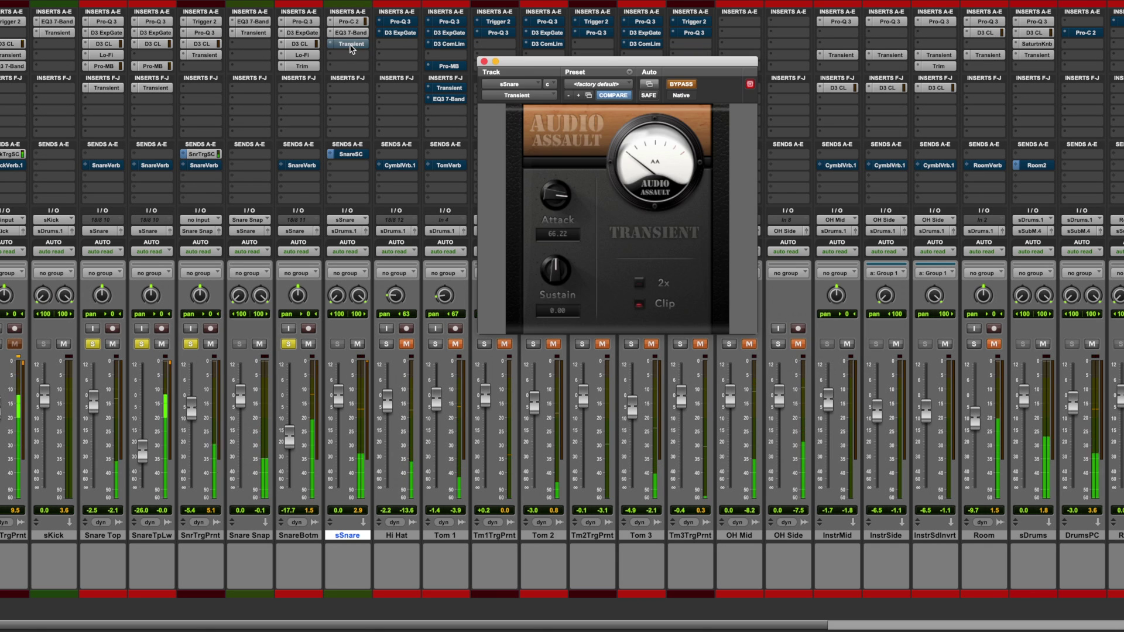
left_click(682, 84)
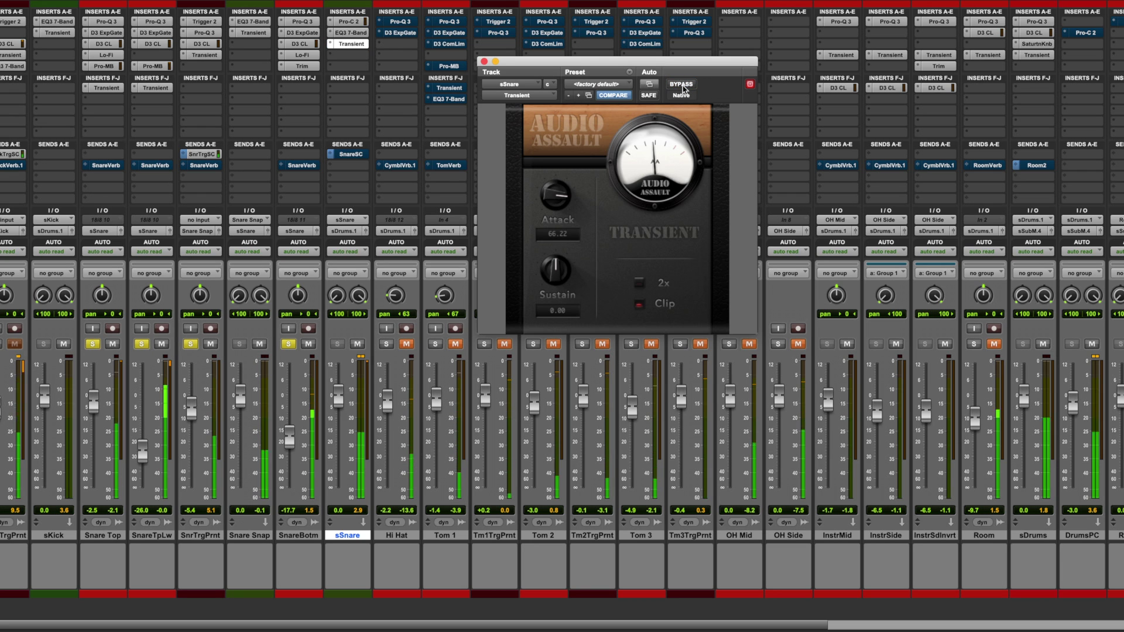
left_click(484, 61)
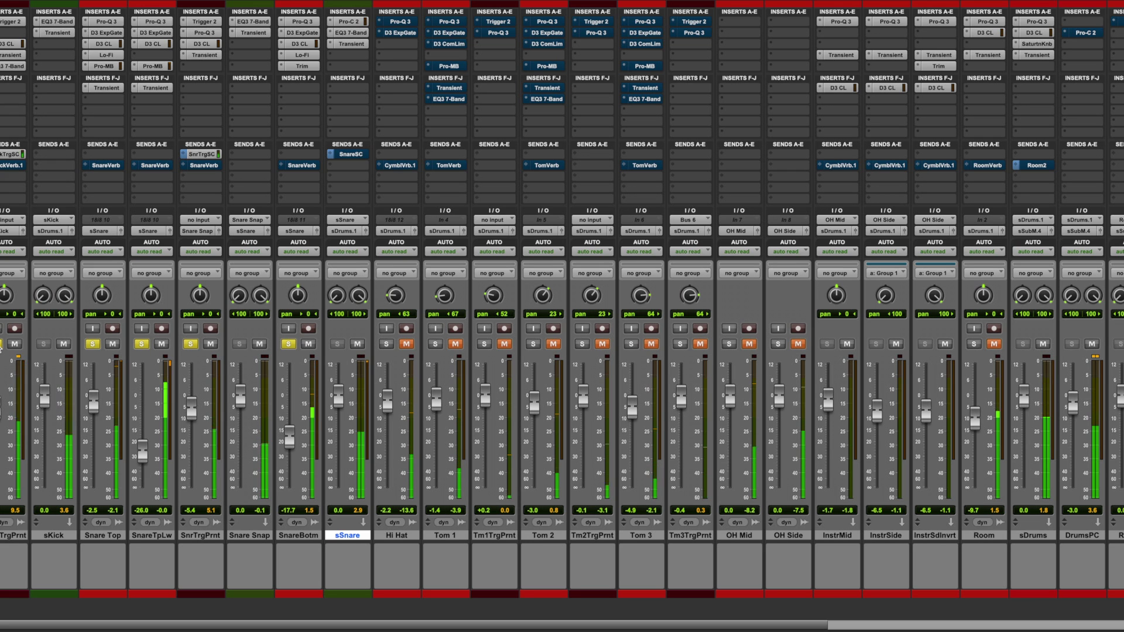
Step: Clear the solos on the kick and snare tracks and solo only the Hi Hat track
left_click(15, 343)
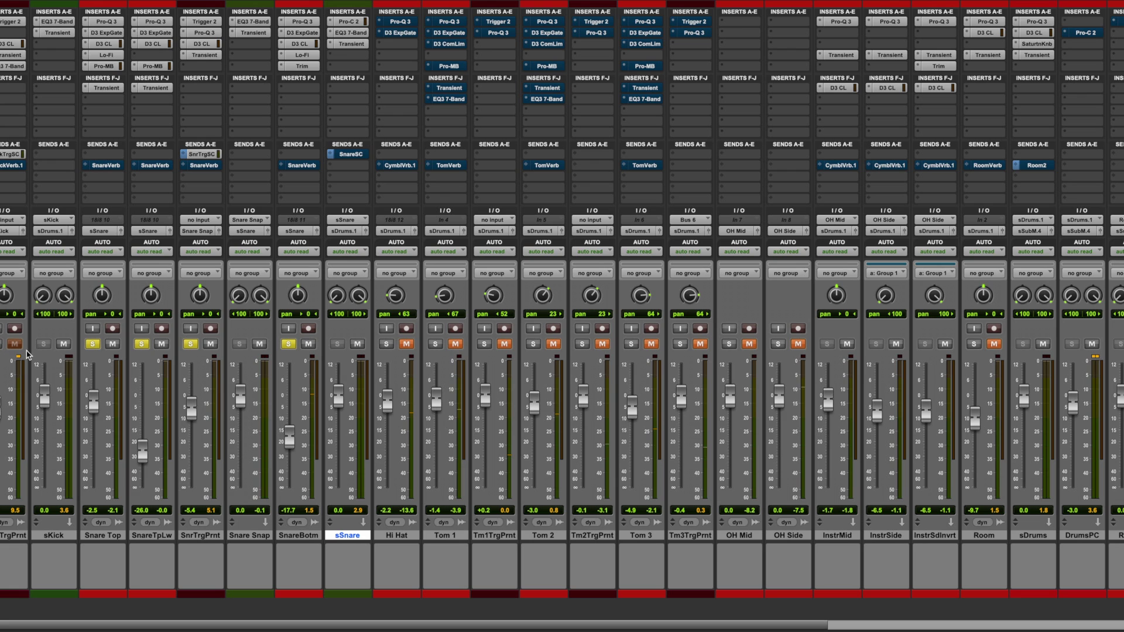
left_click(142, 344)
left_click(190, 343)
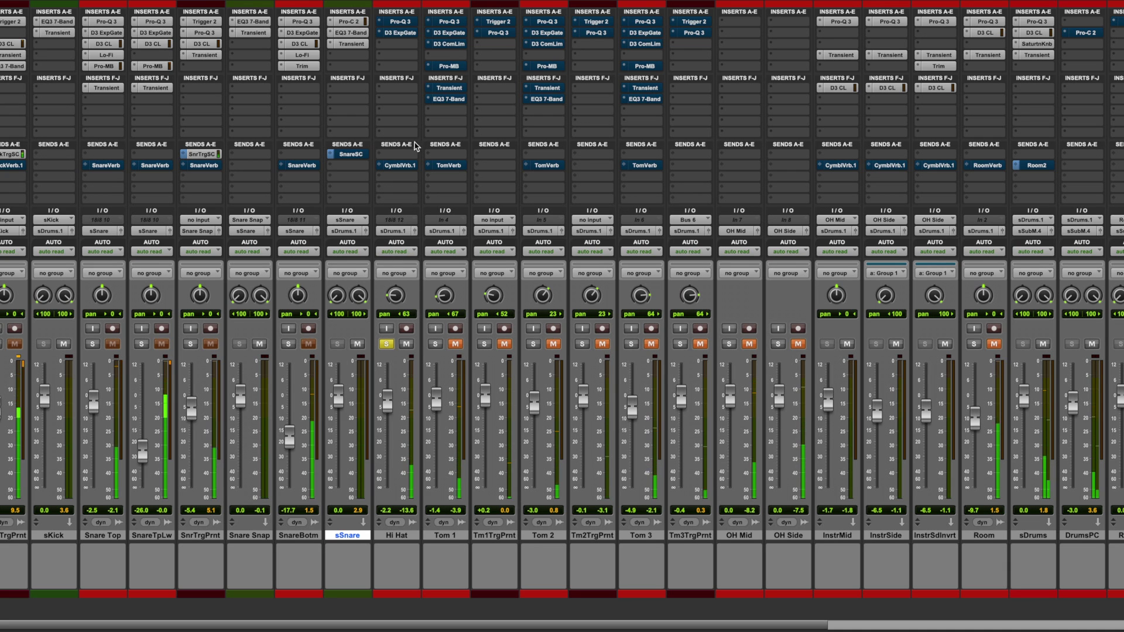
Step: Take the Pro-Q 3 EQ on the Hi Hat track out of bypass and inspect its low-cut and high-shelf bands
left_click(398, 24)
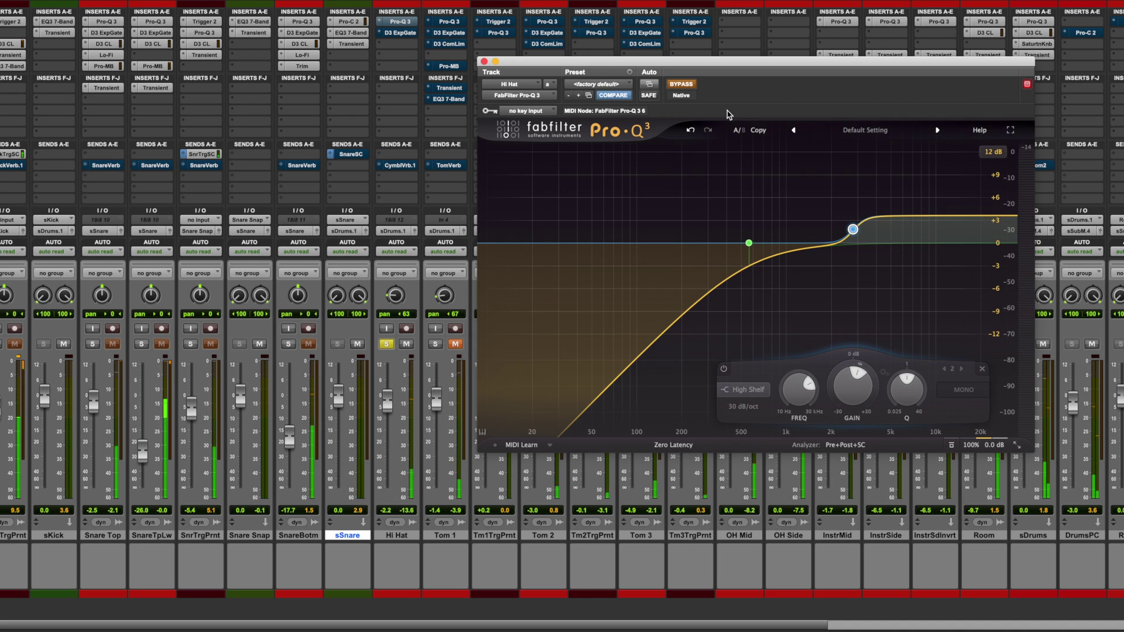
left_click(682, 85)
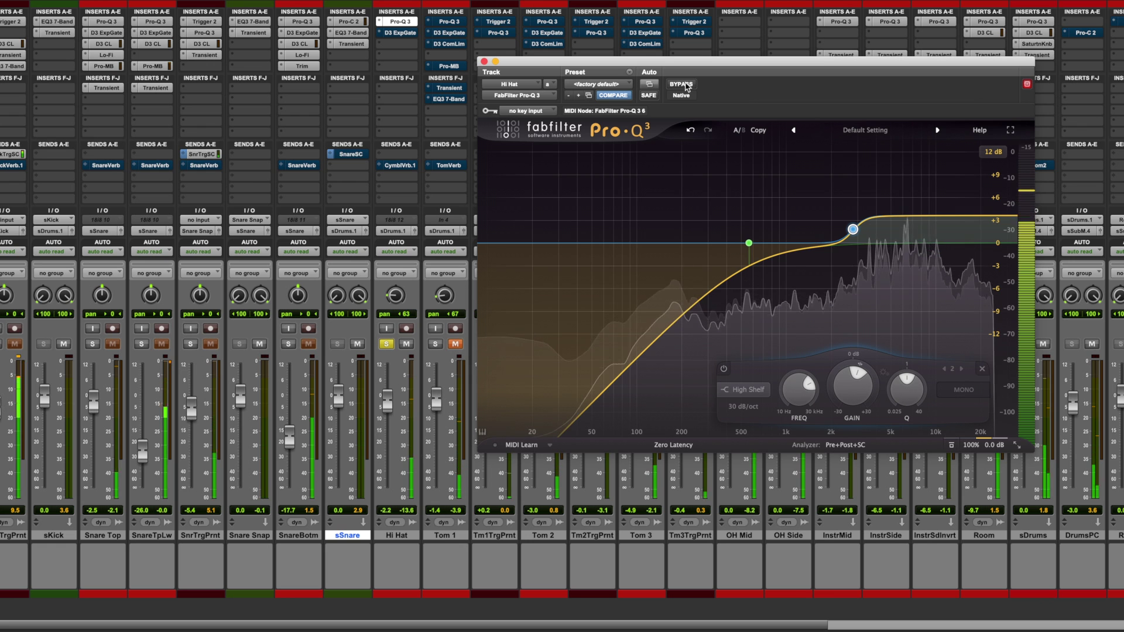
mouse_move(735, 276)
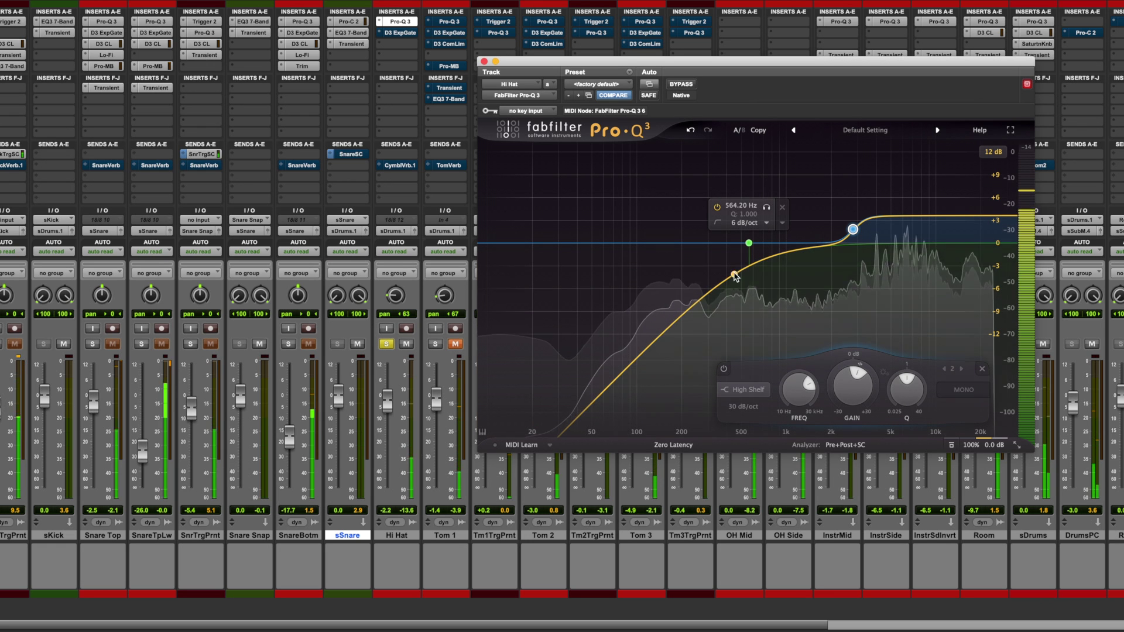
mouse_move(840, 253)
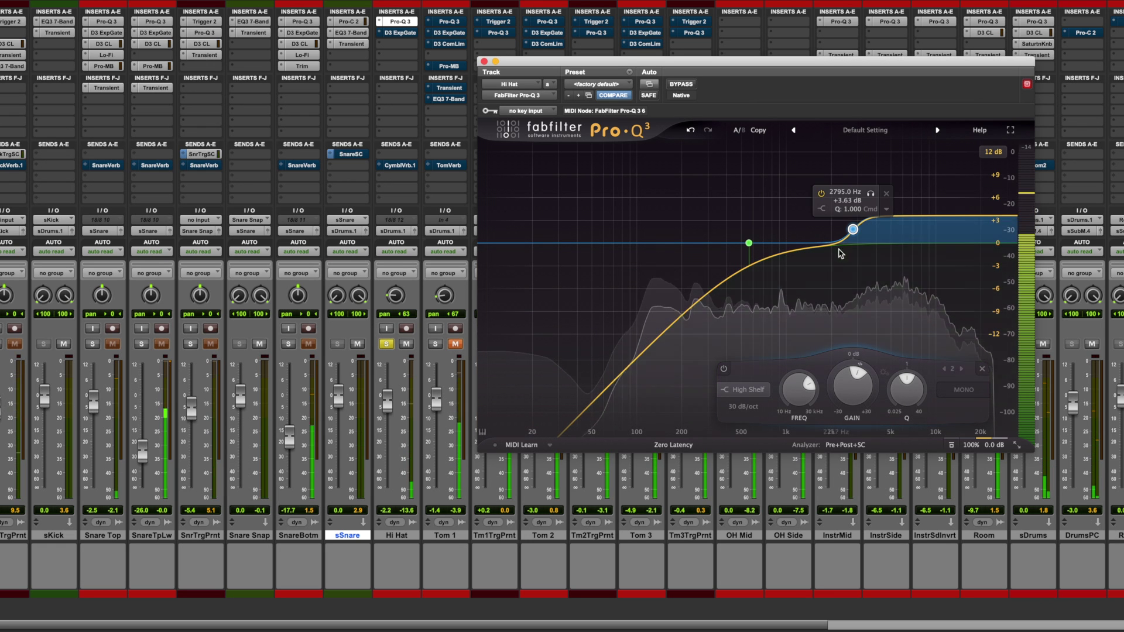
left_click(408, 22)
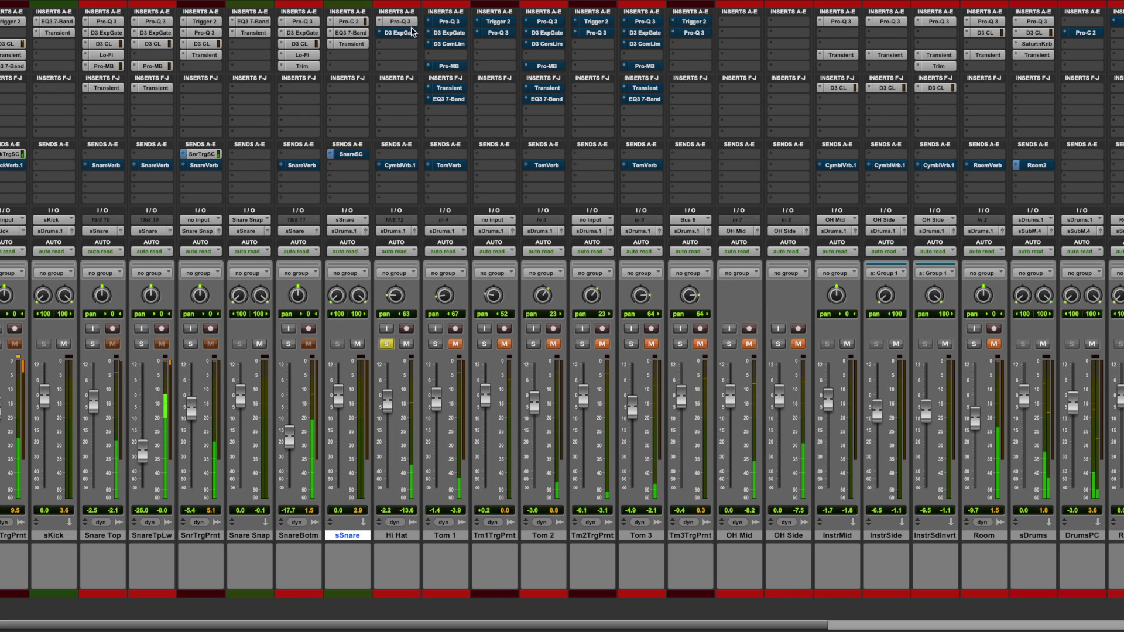
Step: Activate the Hi Hat's Dyn3 Expander/Gate and set its ratio to 6.8:1, range to -77.6 dB and threshold to -35.7 dB
left_click(396, 34)
left_click(681, 85)
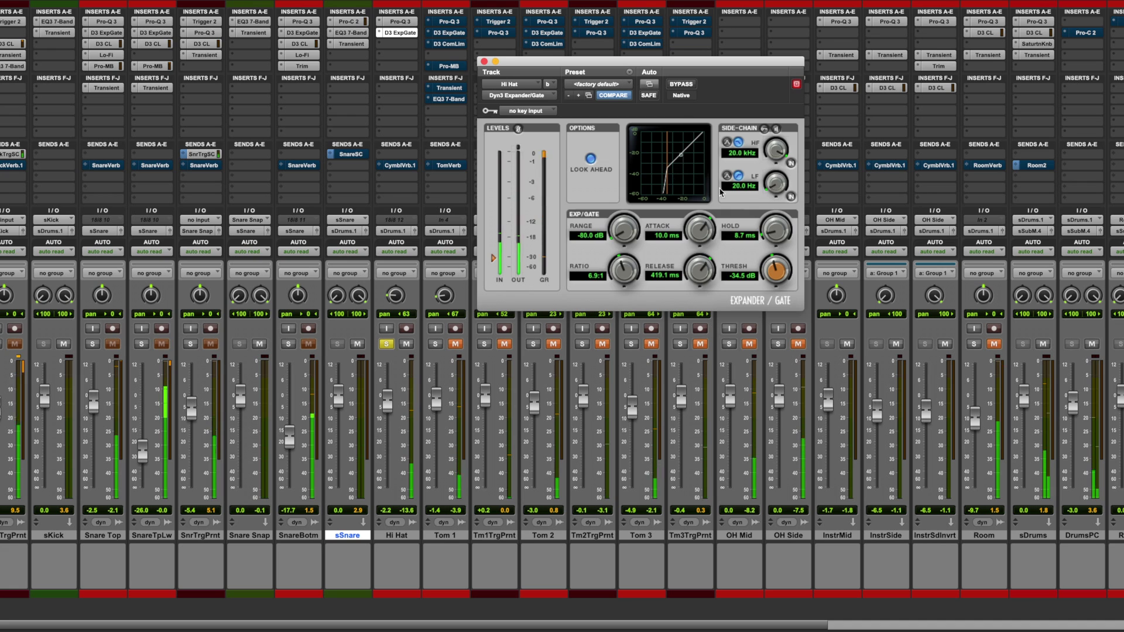
scroll(623, 269, "down", 1)
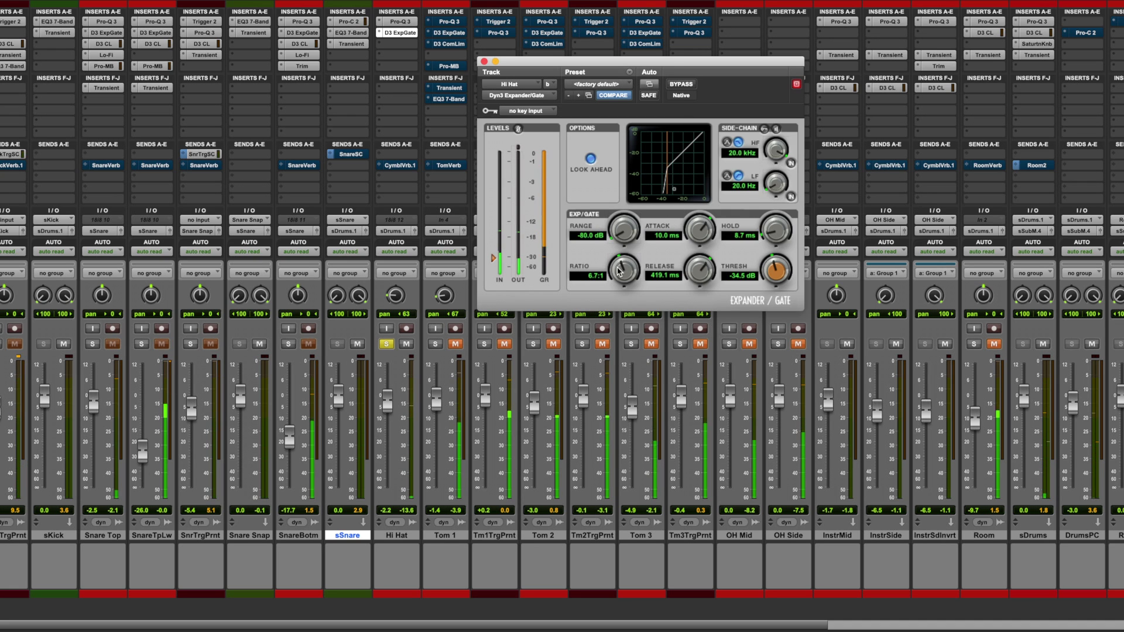
scroll(785, 273, "down", 2)
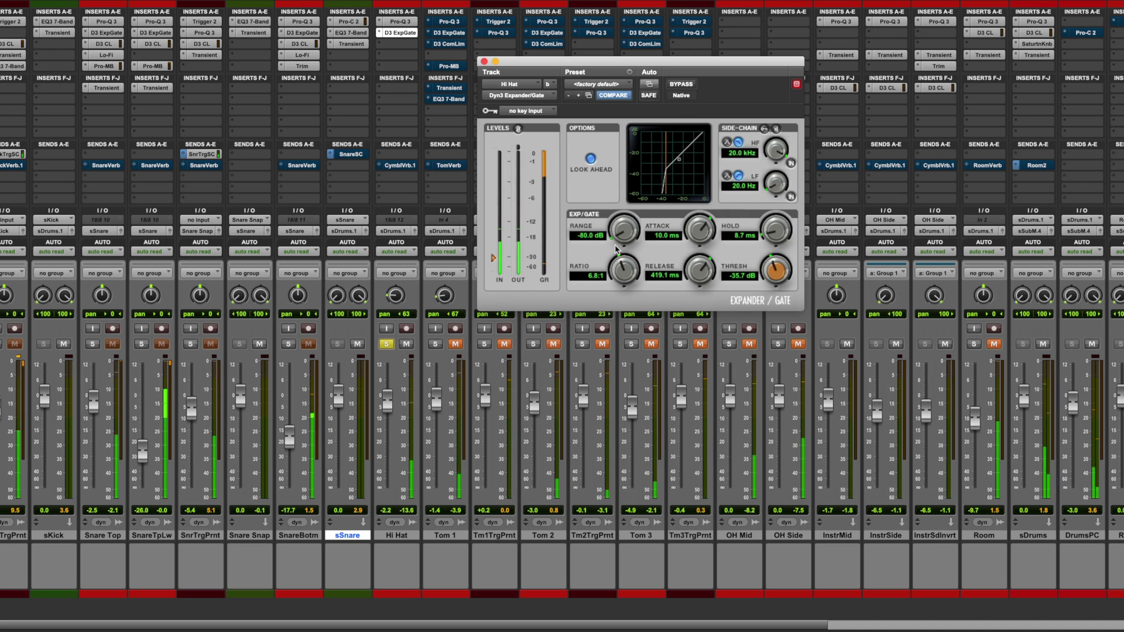
scroll(609, 228, "up", 2)
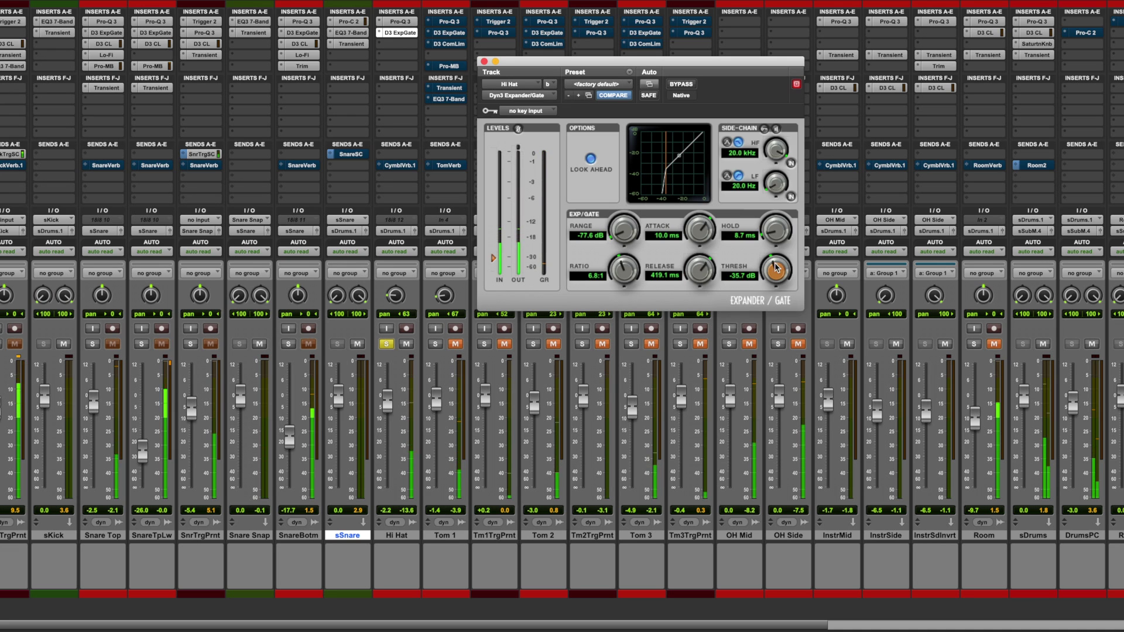
scroll(773, 269, "up", 1)
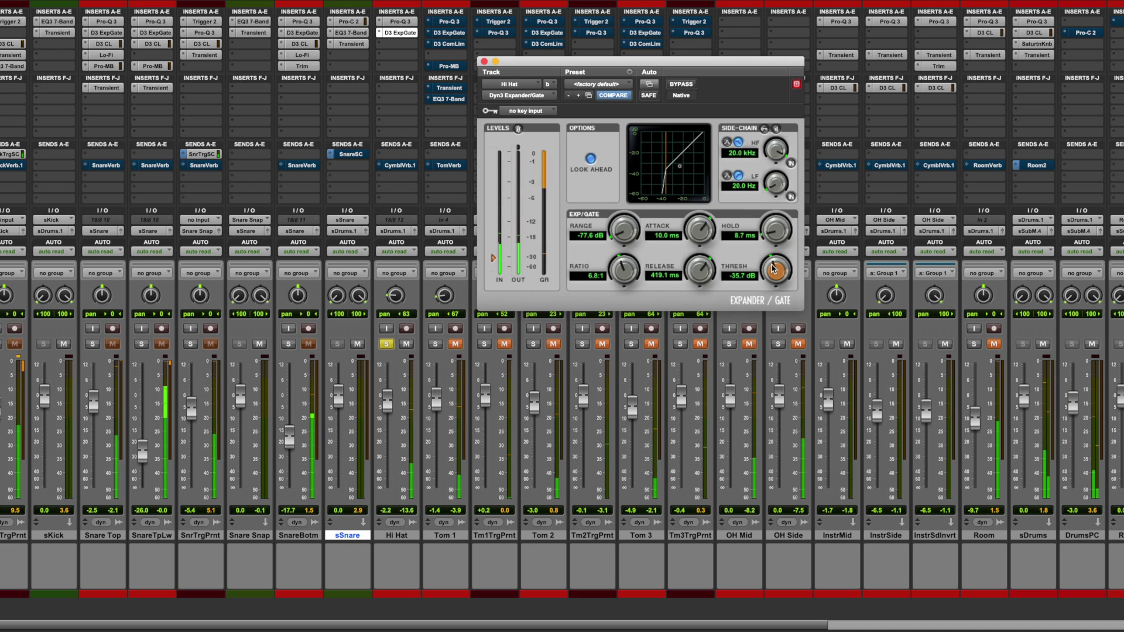
Step: Clear the Hi Hat solo after closing its gate window, and unmute and solo the Tom 1 track
left_click(484, 62)
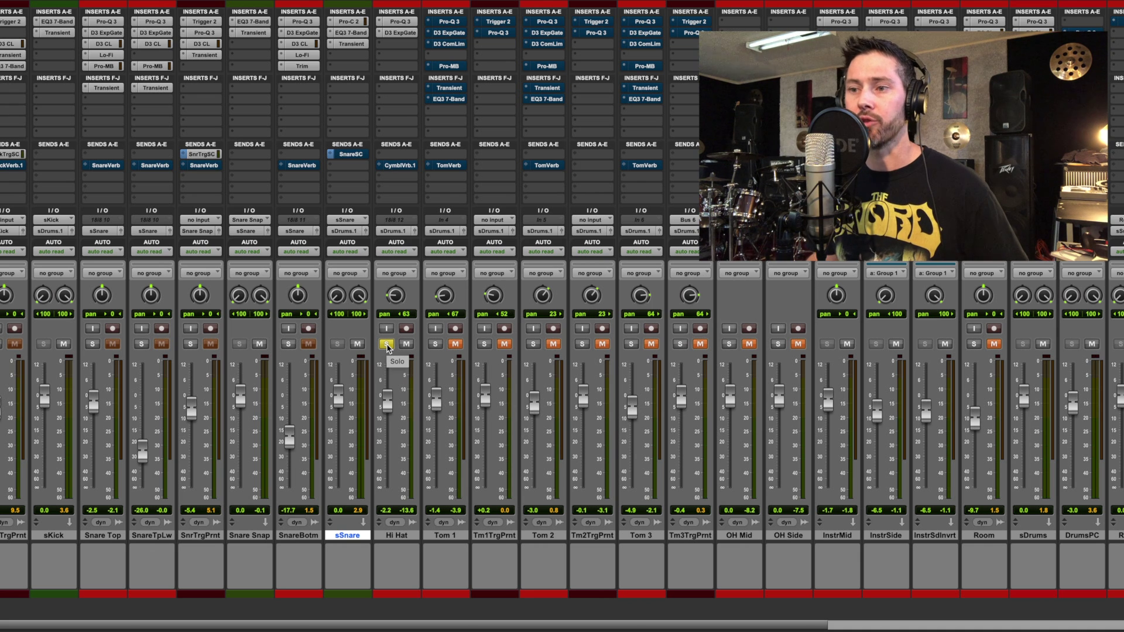
left_click(401, 540)
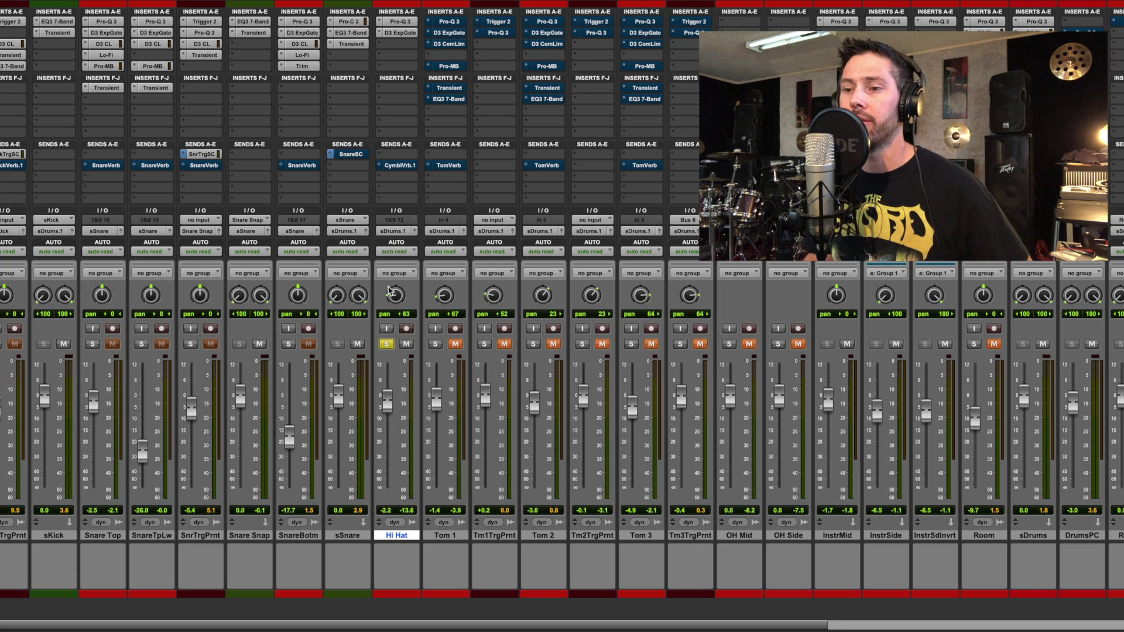
left_click(386, 344)
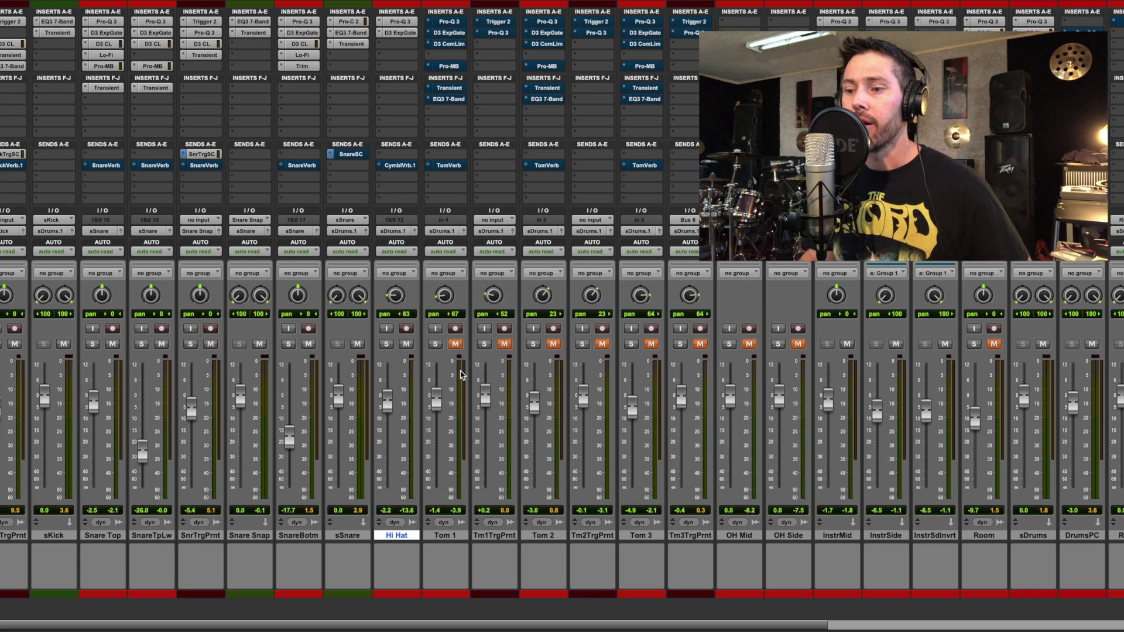
scroll(386, 345, "right", 1)
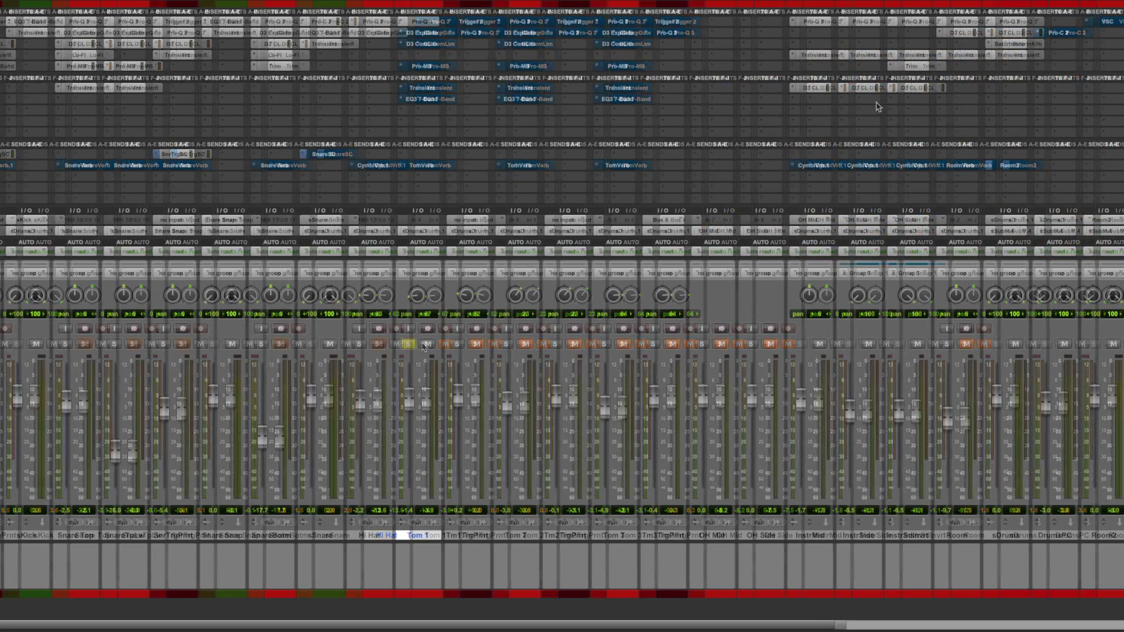
scroll(445, 347, "right", 2)
left_click(407, 344)
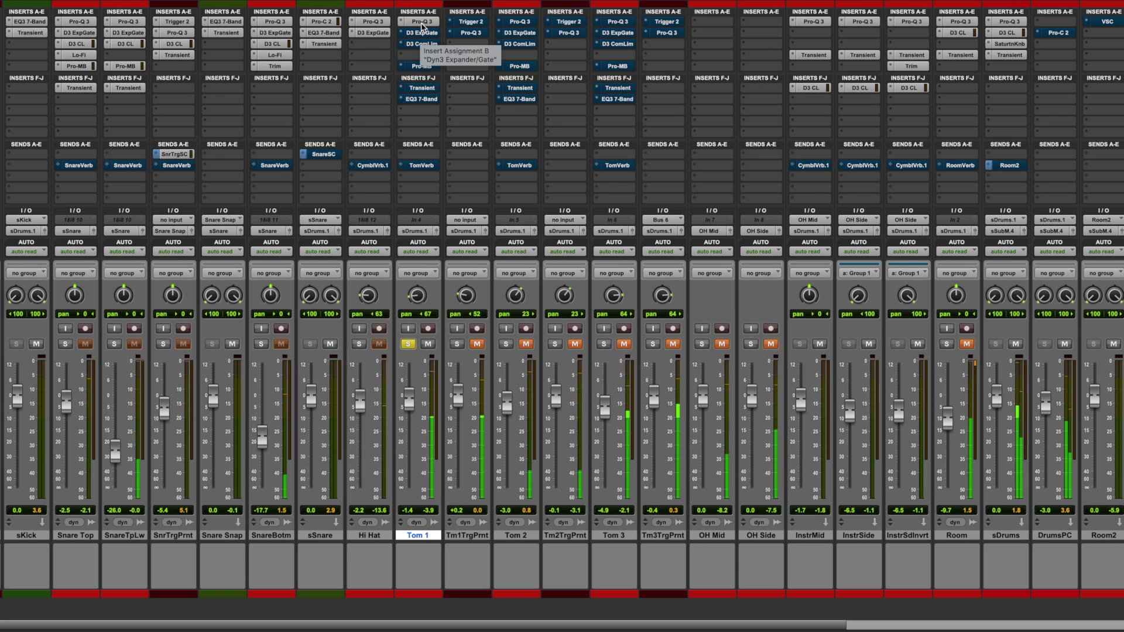
Step: Take the Pro-Q 3 EQ on Tom 1 out of bypass and compare the sound with it bypassed and active
left_click(420, 22)
mouse_move(664, 206)
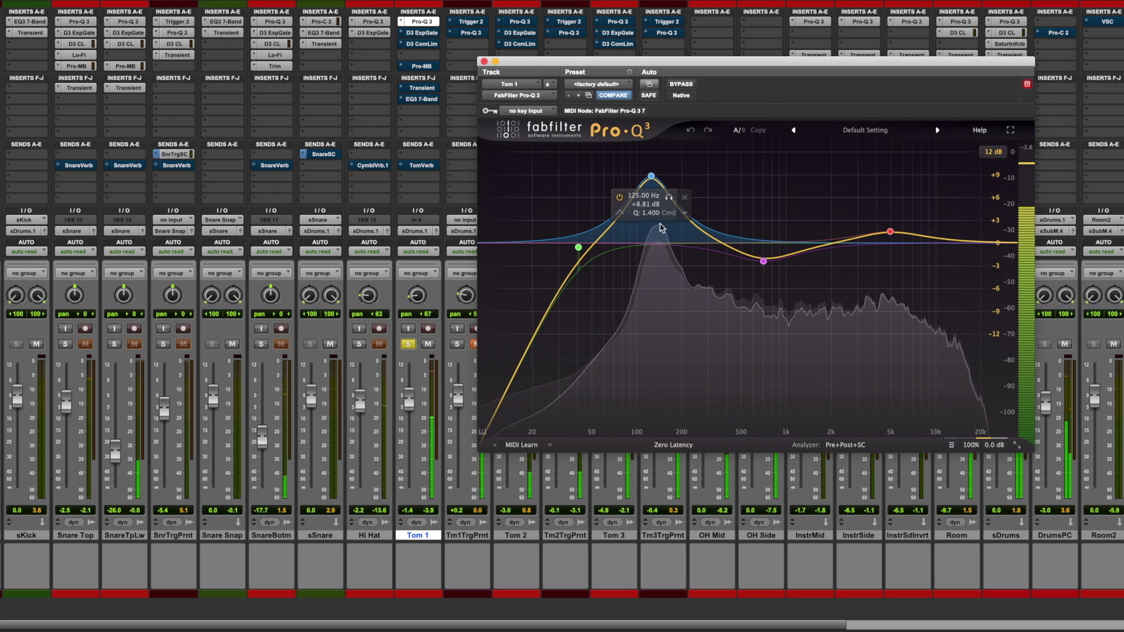
left_click(680, 85)
left_click(681, 85)
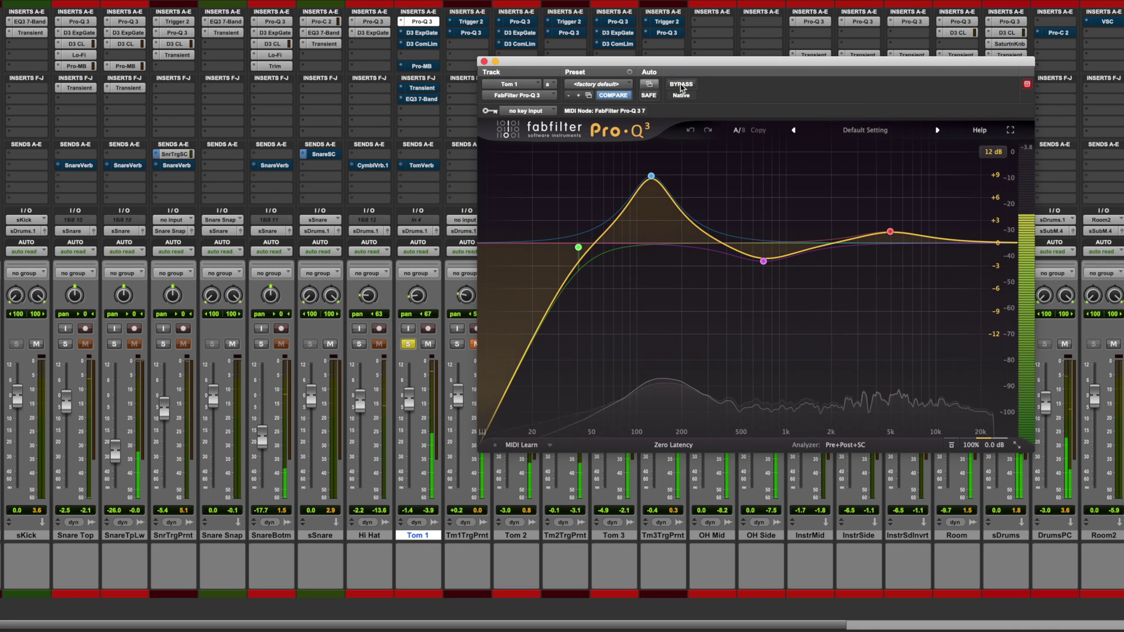
left_click(484, 61)
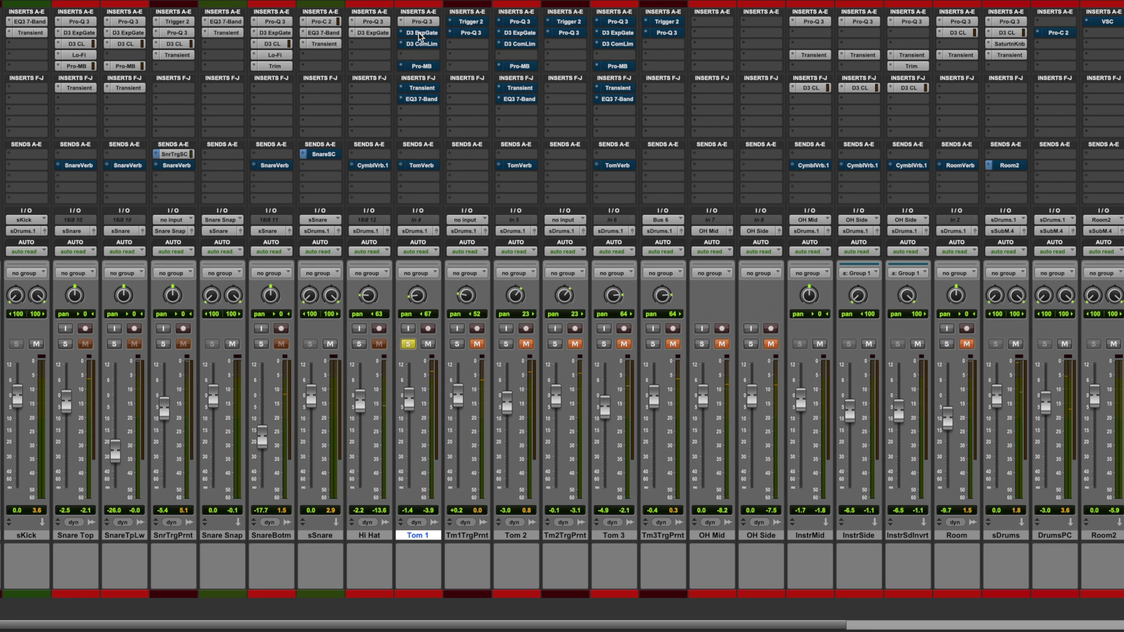
Step: Take the Dyn3 Expander/Gate and Dyn3 Compressor/Limiter on Tom 1 out of bypass
left_click(419, 35)
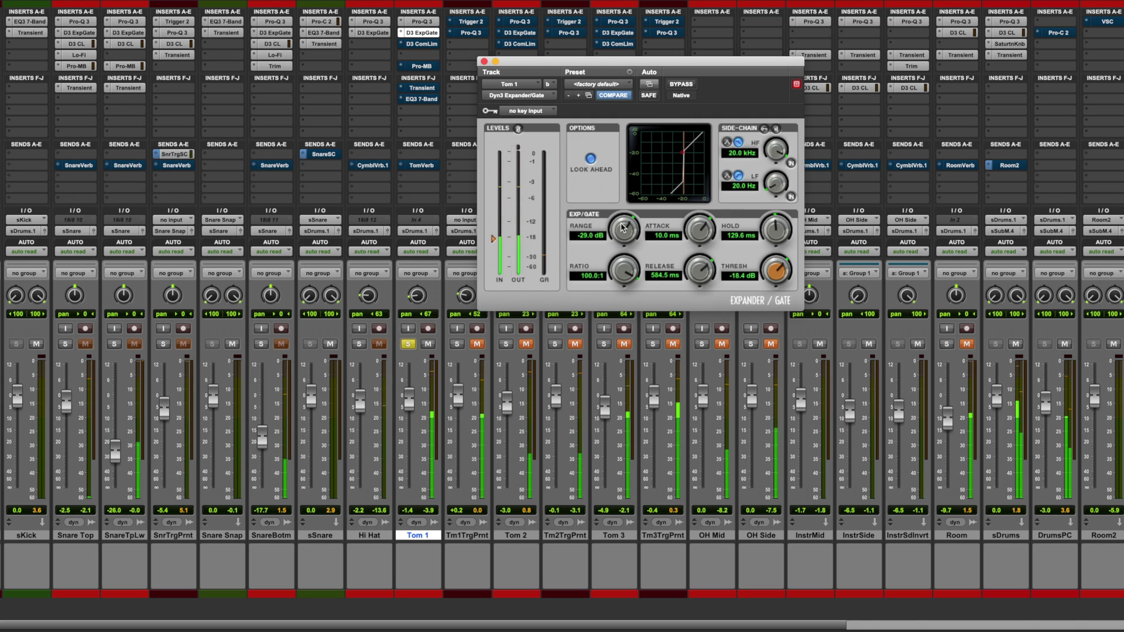
left_click(484, 61)
left_click(422, 44)
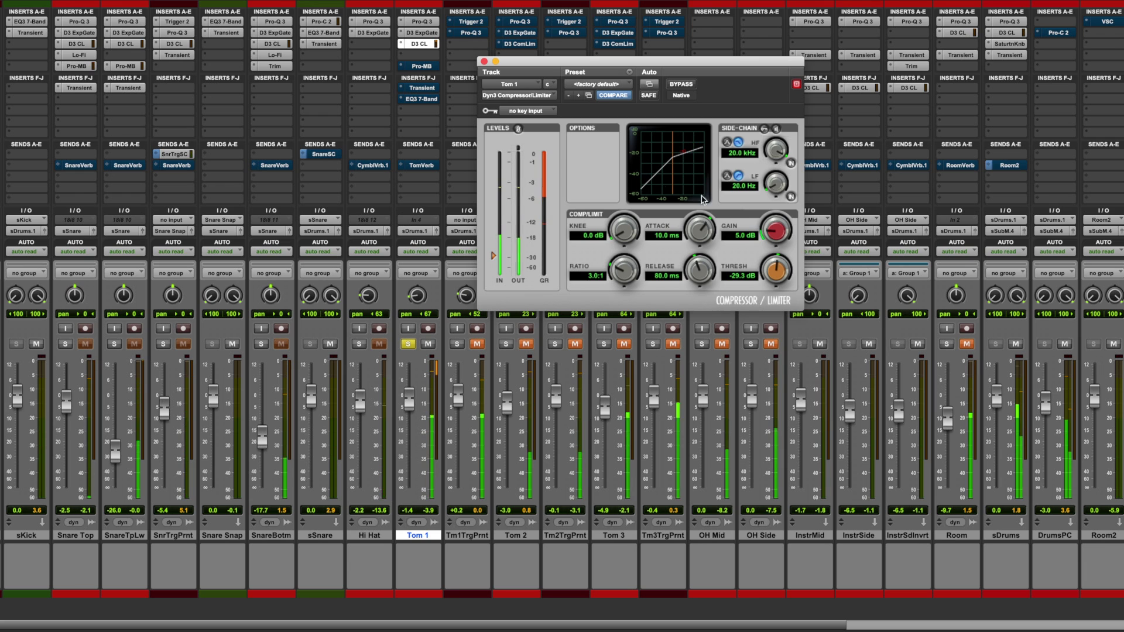
left_click(484, 62)
Step: Take the Pro-MB and Transient plug-ins on Tom 1 out of bypass
left_click(422, 67)
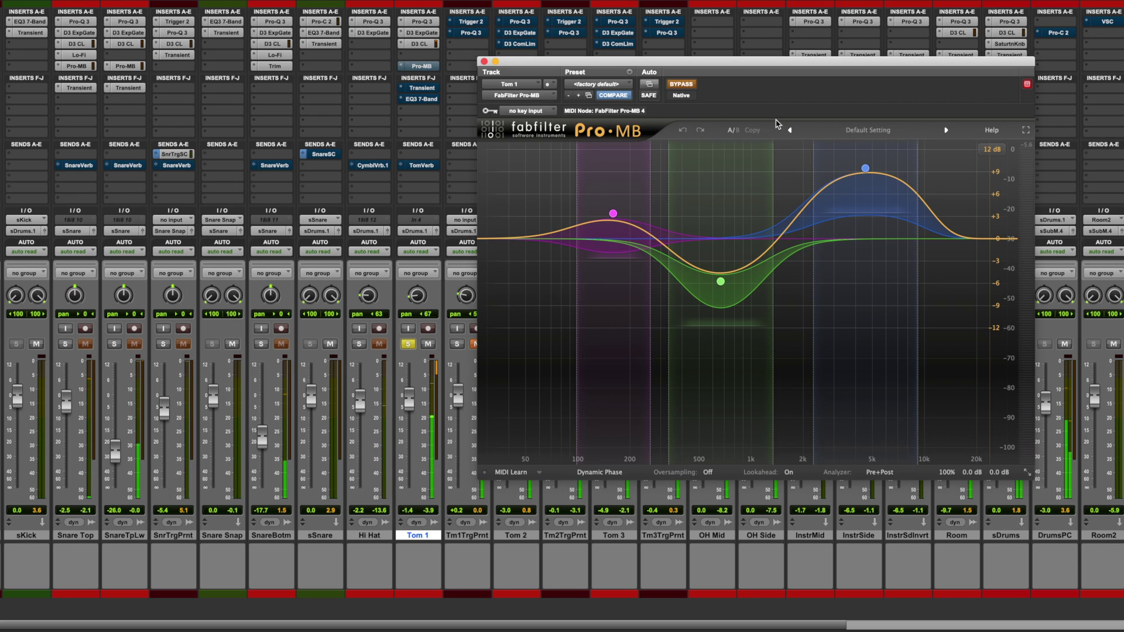
left_click(681, 85)
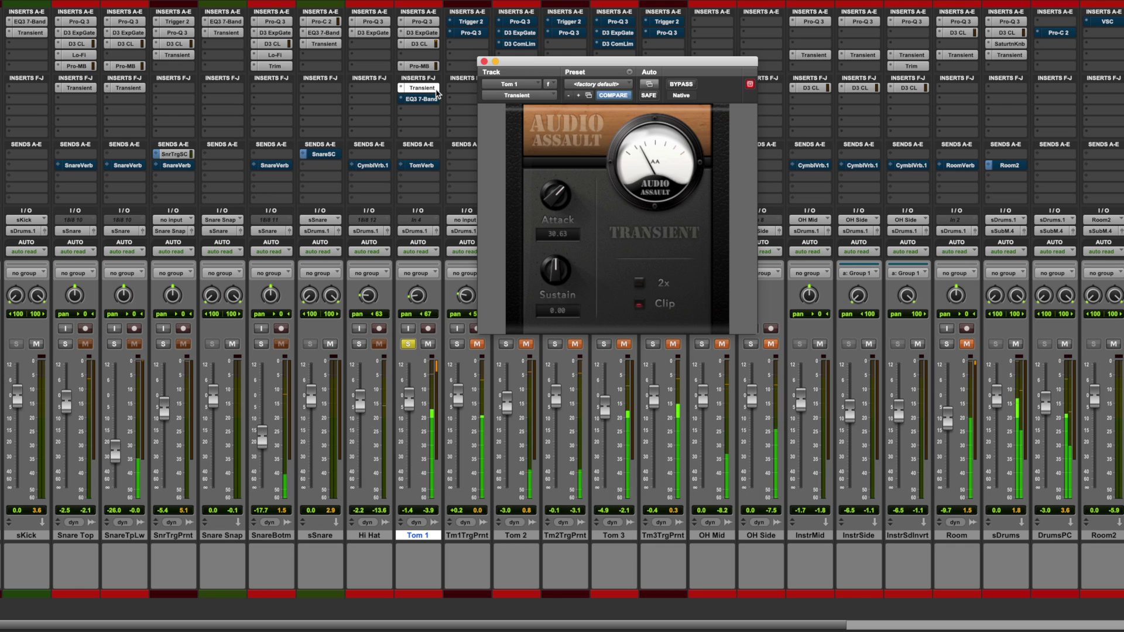
left_click(484, 61)
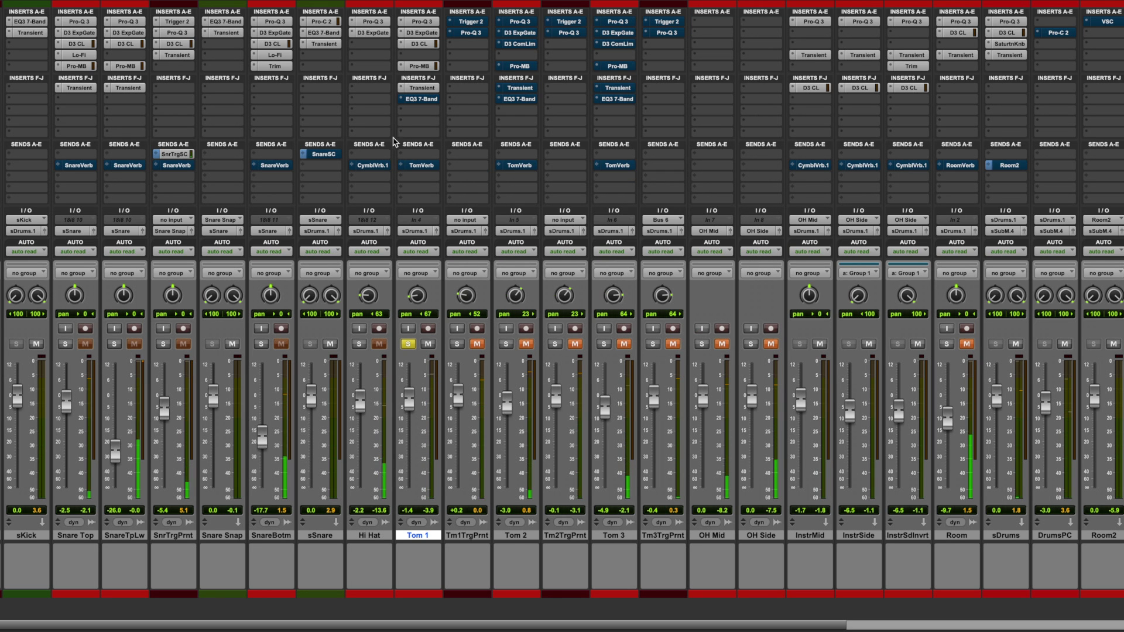
Step: Take the EQ3 7-Band on Tom 1 out of bypass and stop playback
left_click(421, 100)
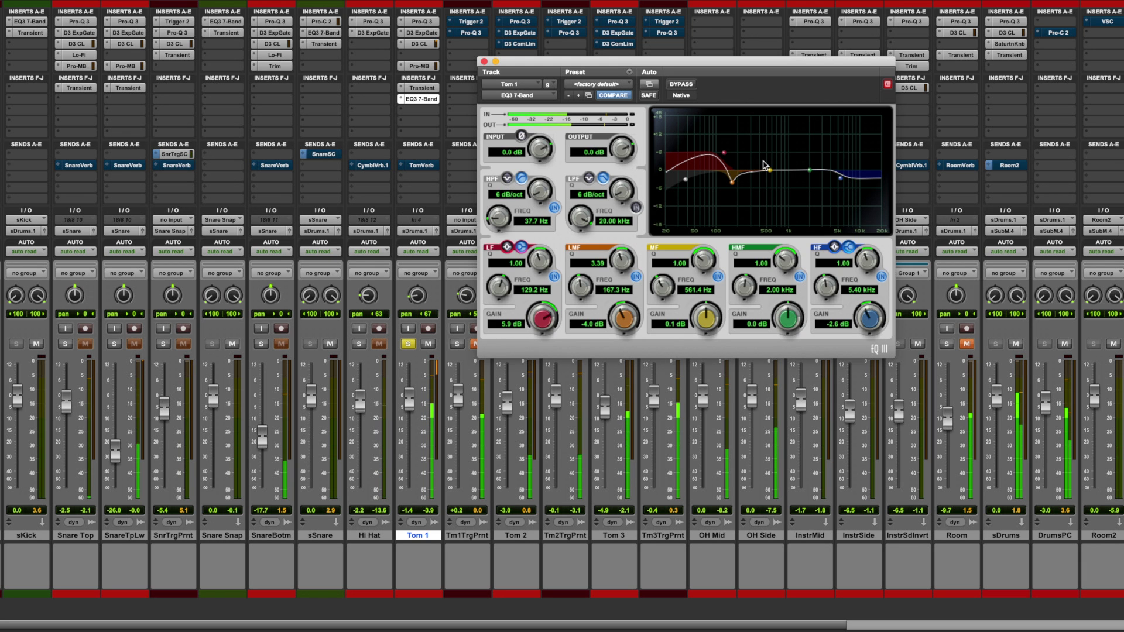
left_click(484, 61)
key("space")
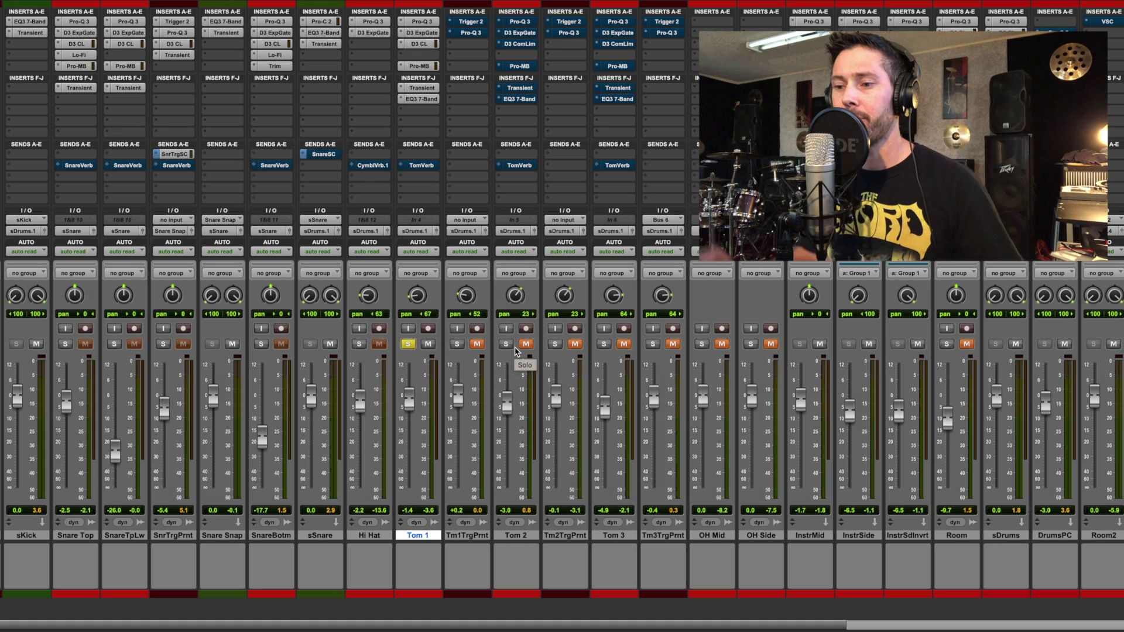
Step: Open Trigger 2 on the Tm1TrgPrnt track and play that track unmuted and soloed in place of Tom 1
left_click(466, 536)
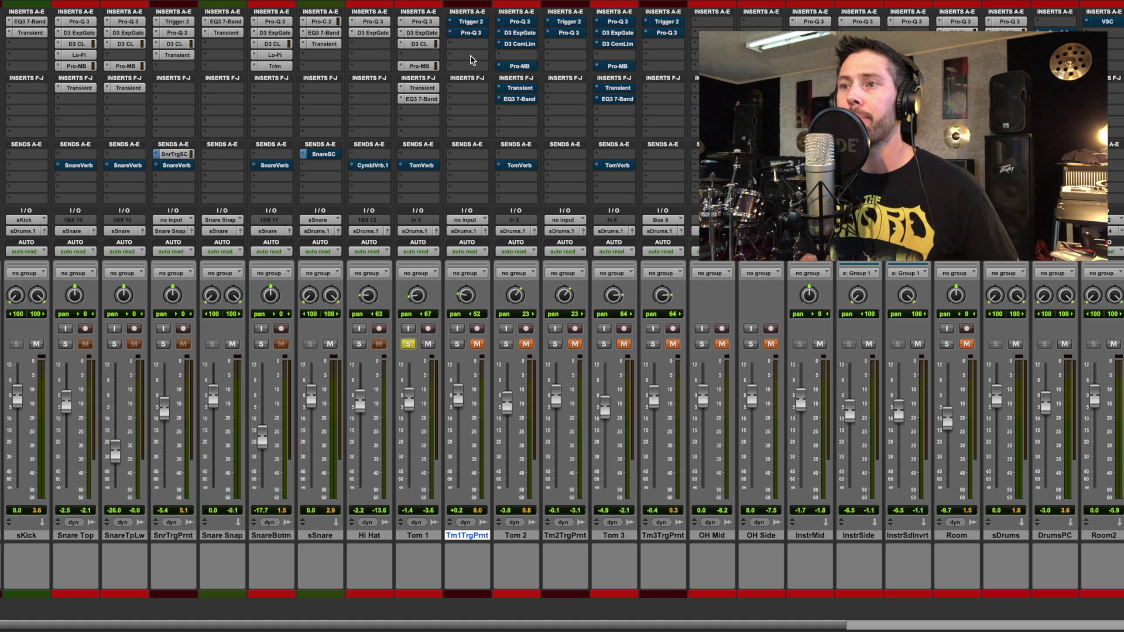
left_click(468, 22)
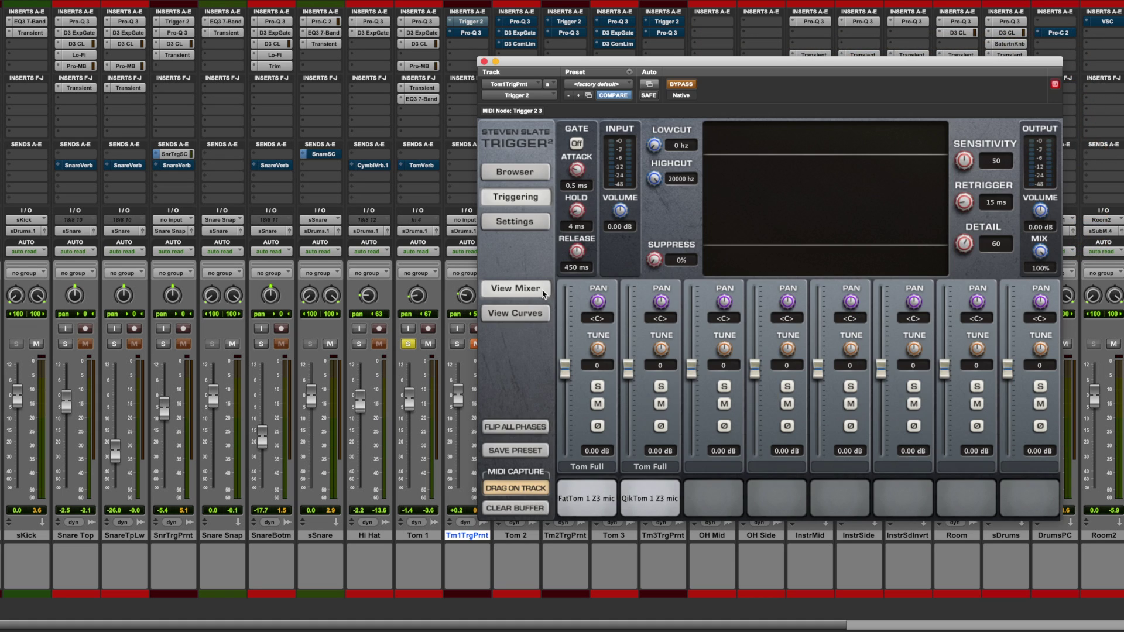
left_click(408, 343)
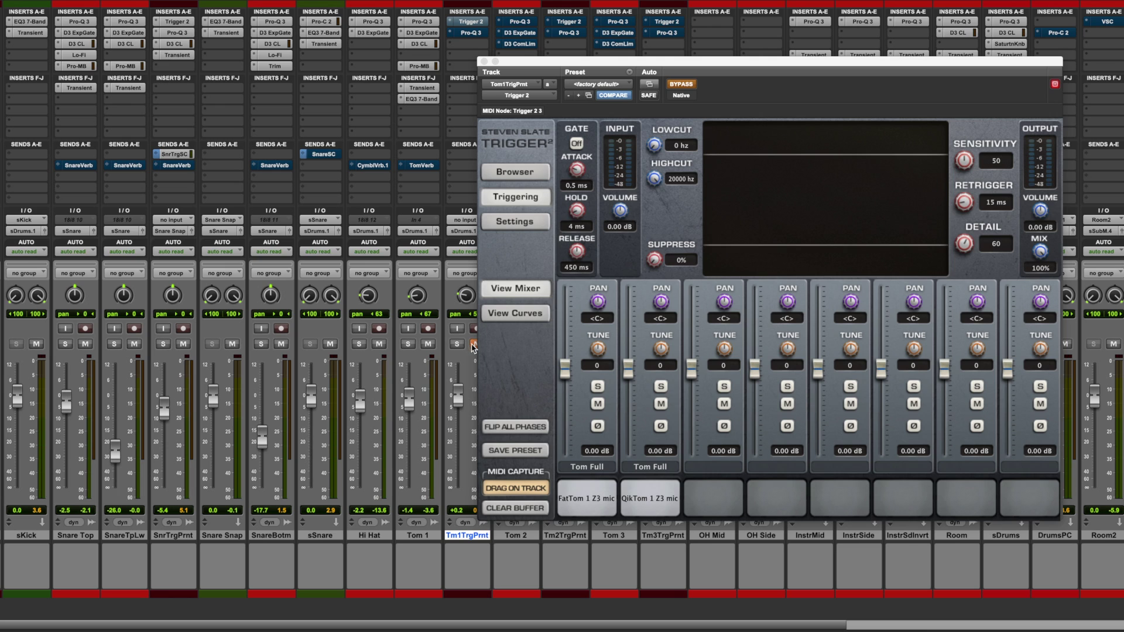
left_click(456, 344)
key("space")
Step: Take Trigger 2 on the Tm1TrgPrnt track out of bypass and close its window
left_click(674, 83)
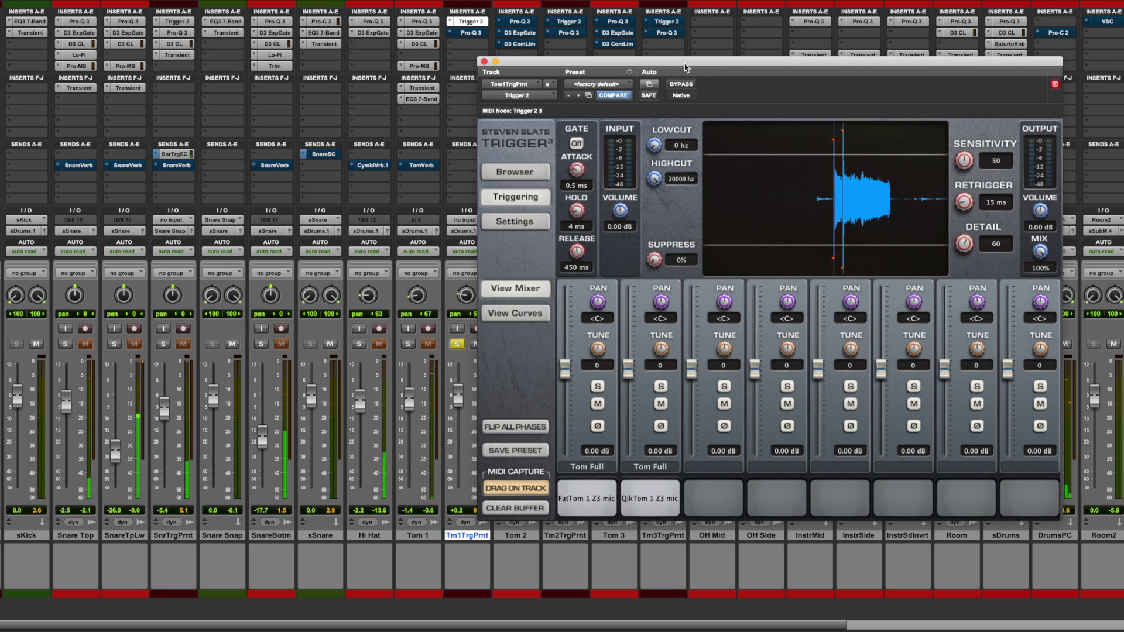
left_click_drag(569, 69, 593, 73)
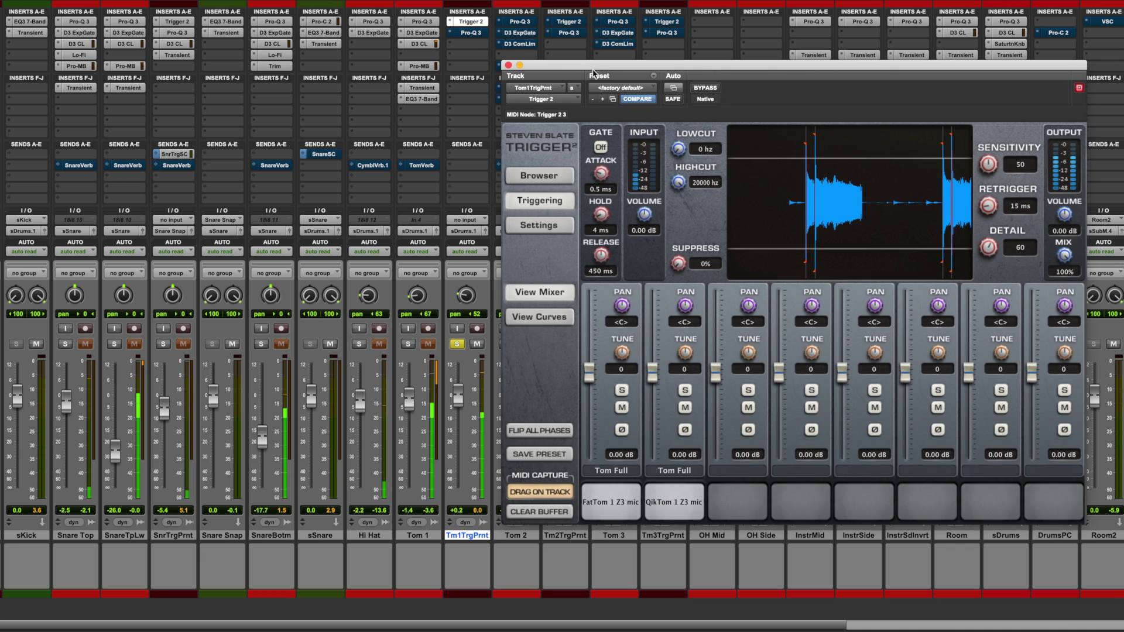
left_click(508, 65)
Step: Take the Pro-Q 3 EQ on the Tm1TrgPrnt track out of bypass and inspect its bell cut and low-cut bands
left_click(471, 33)
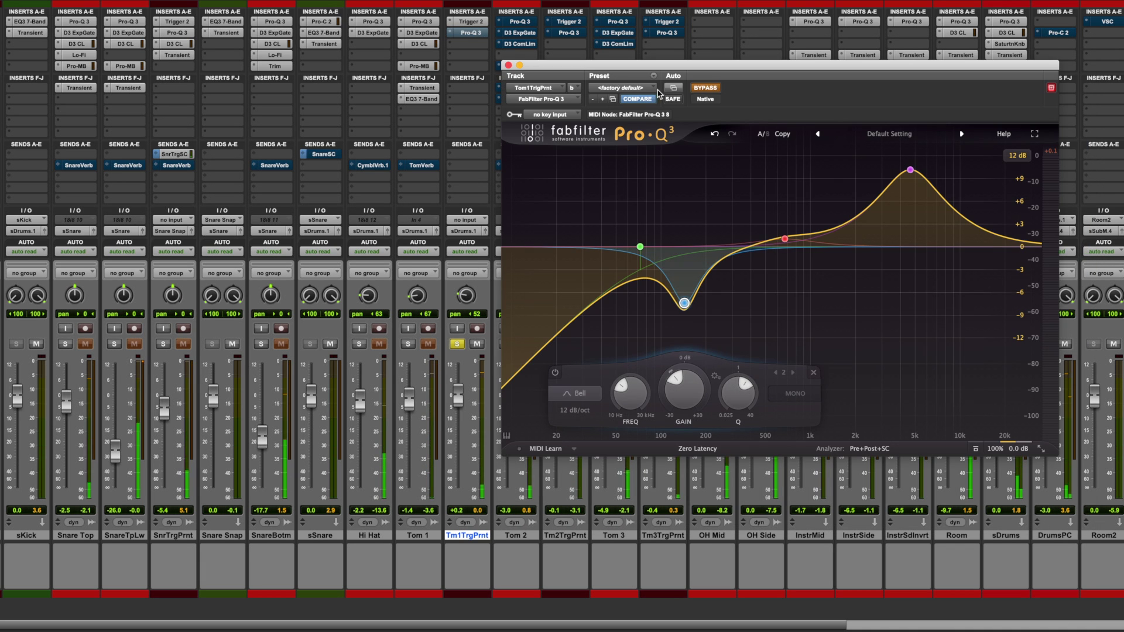
mouse_move(685, 306)
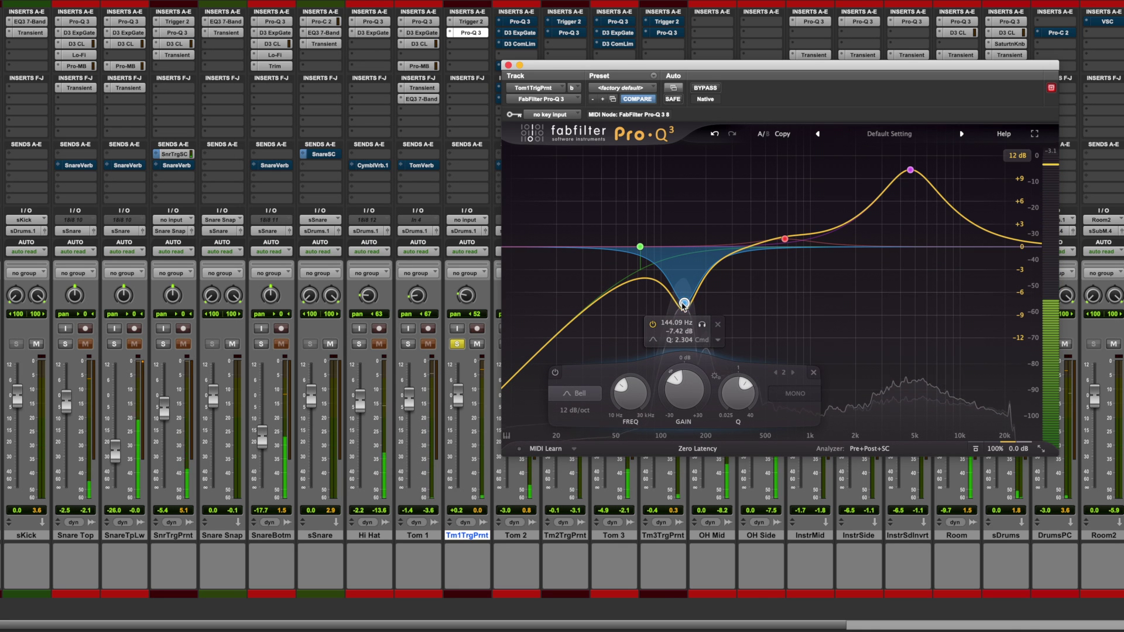
left_click(702, 325)
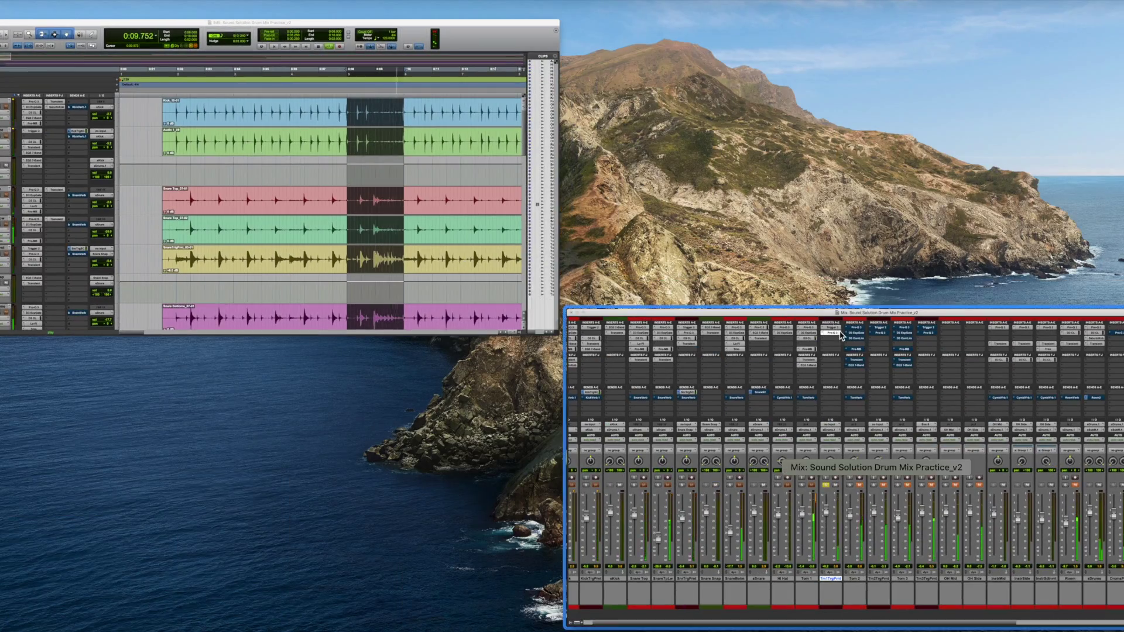
left_click(841, 333)
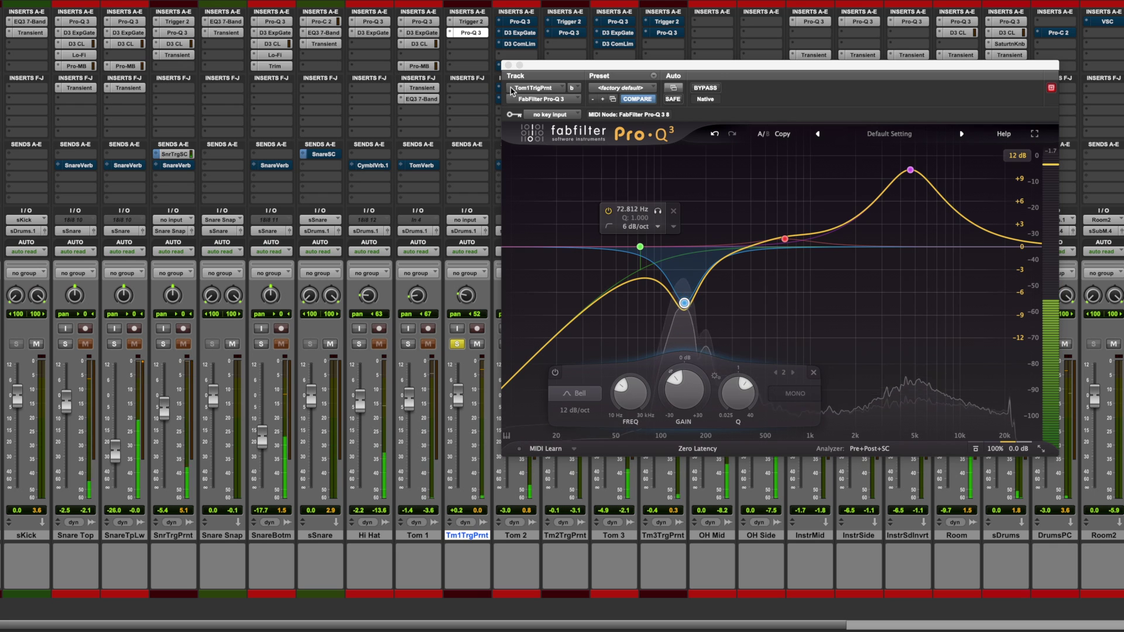
left_click(520, 74)
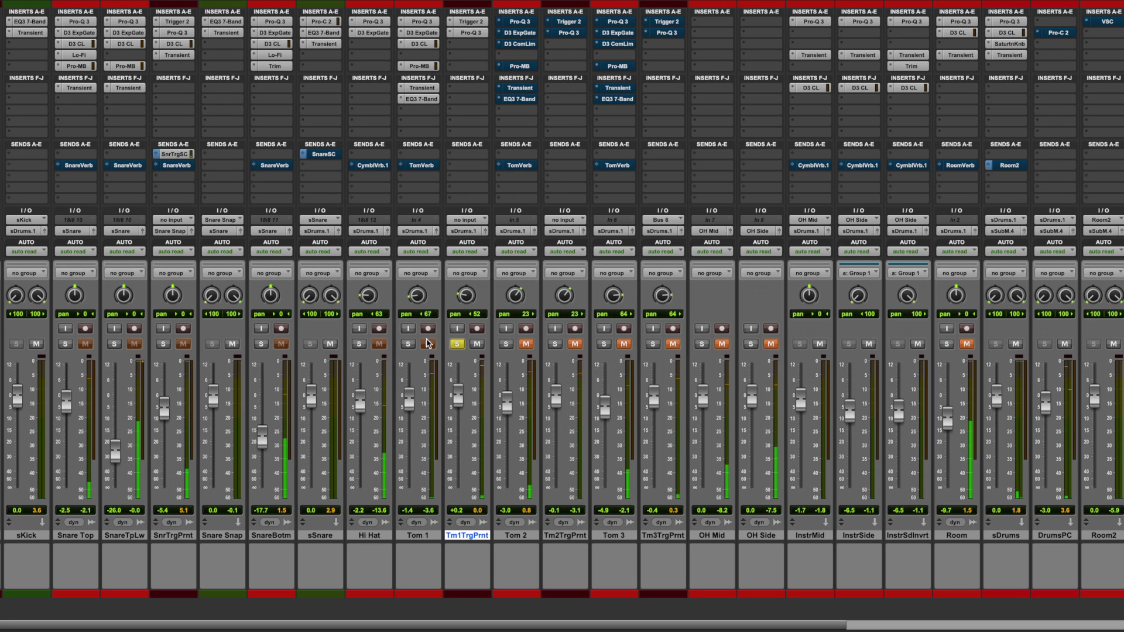
Step: Unmute and solo Tom 2 in place of the Tom 1 tracks, and take its Pro-Q 3 EQ out of bypass
left_click(408, 345)
left_click(408, 344)
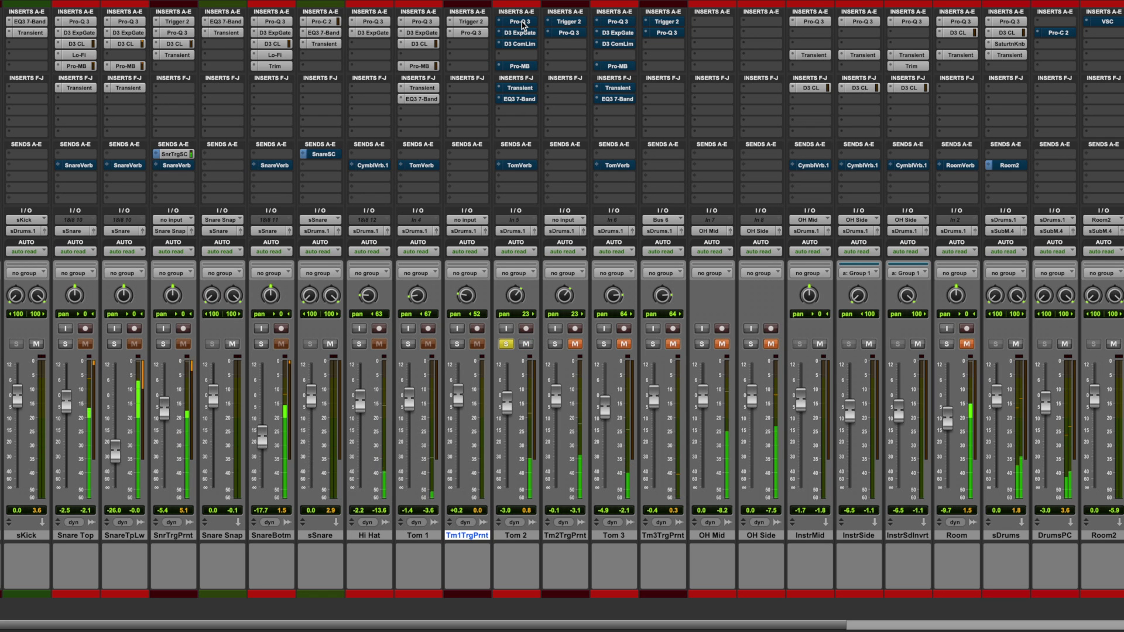
left_click(521, 23)
left_click(520, 21, "super")
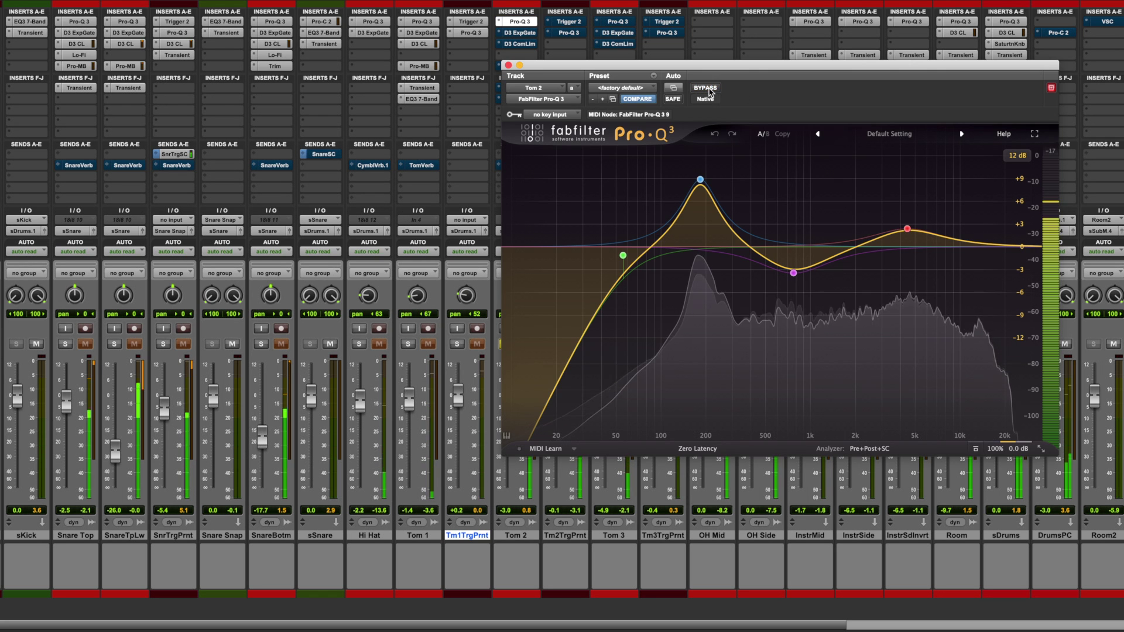
left_click(508, 65)
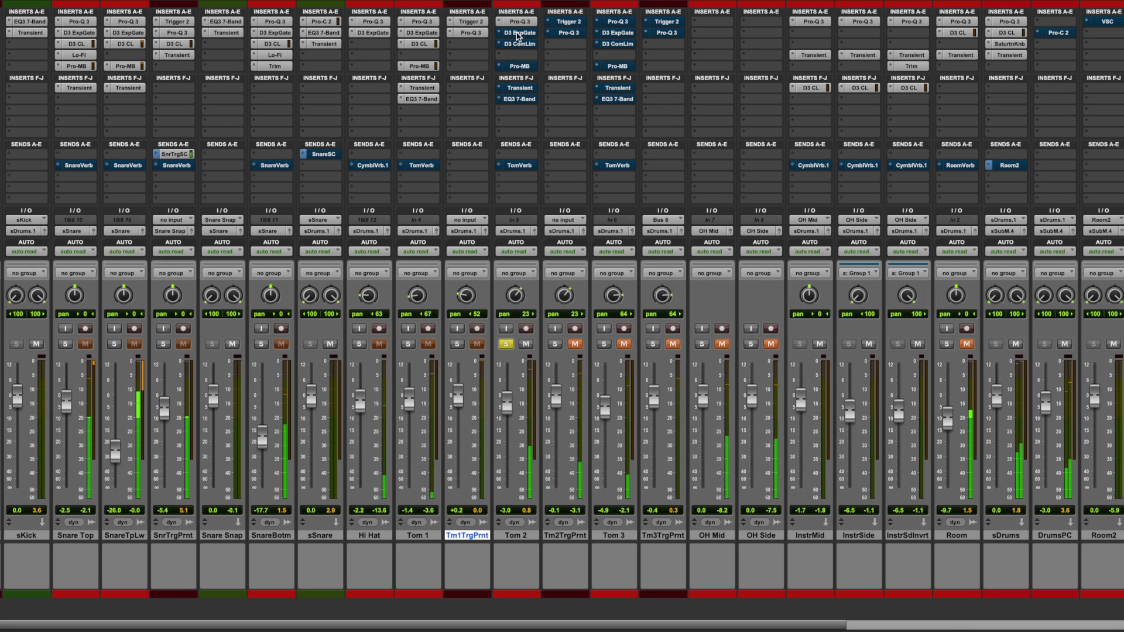
Step: Take the Dyn3 Expander/Gate and Dyn3 Compressor/Limiter on Tom 2 out of bypass
left_click(518, 33)
left_click(519, 34, "super")
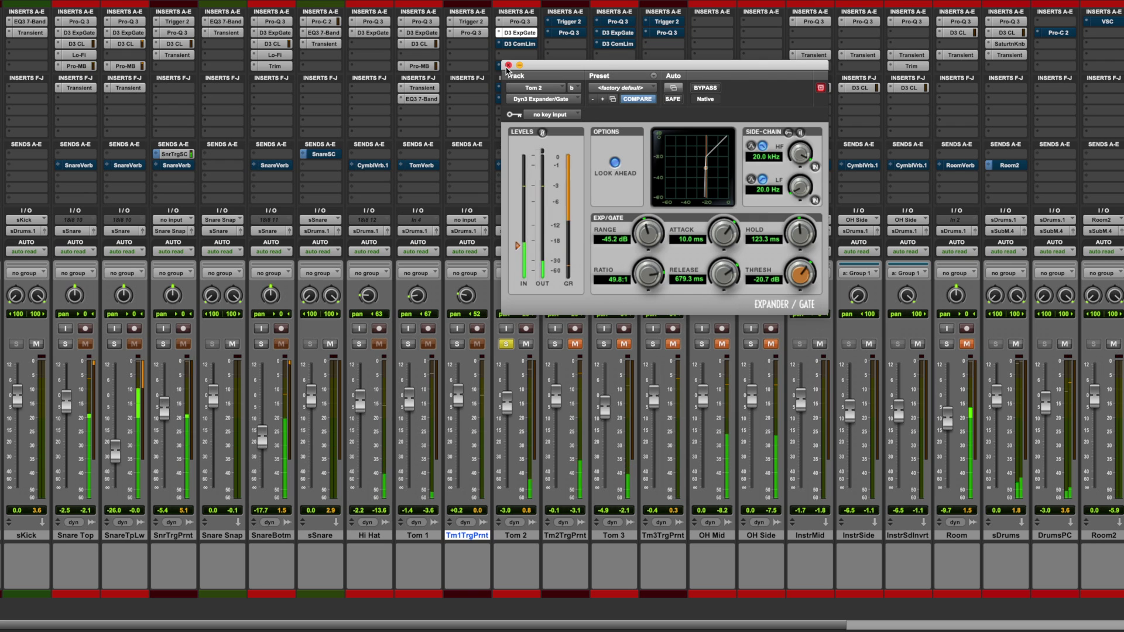
left_click(508, 65)
left_click(518, 44)
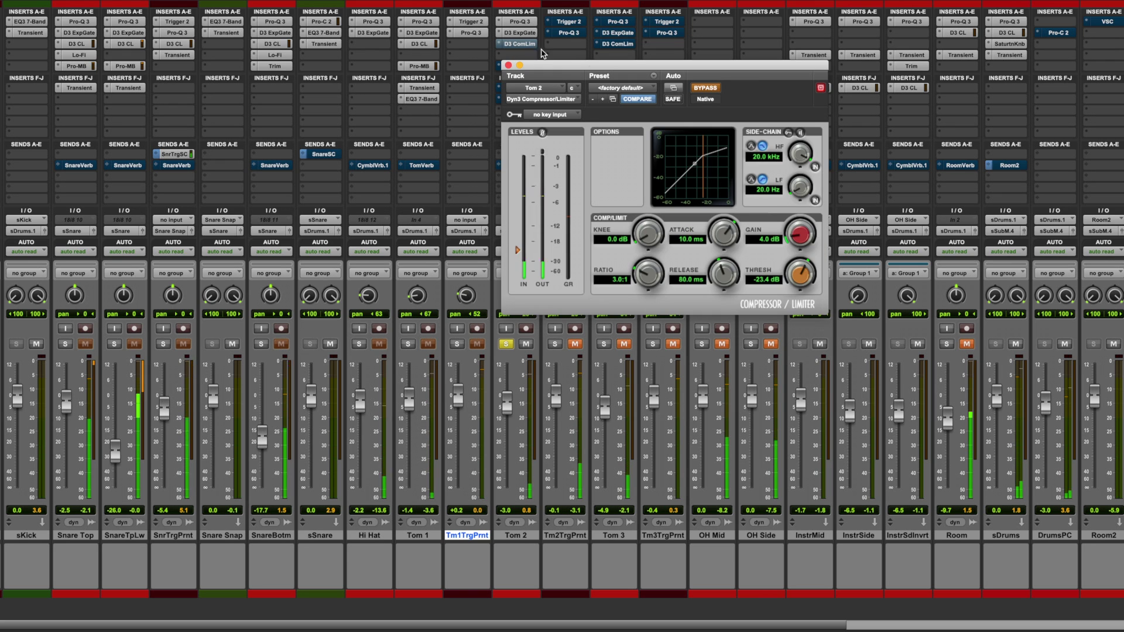
left_click(704, 88)
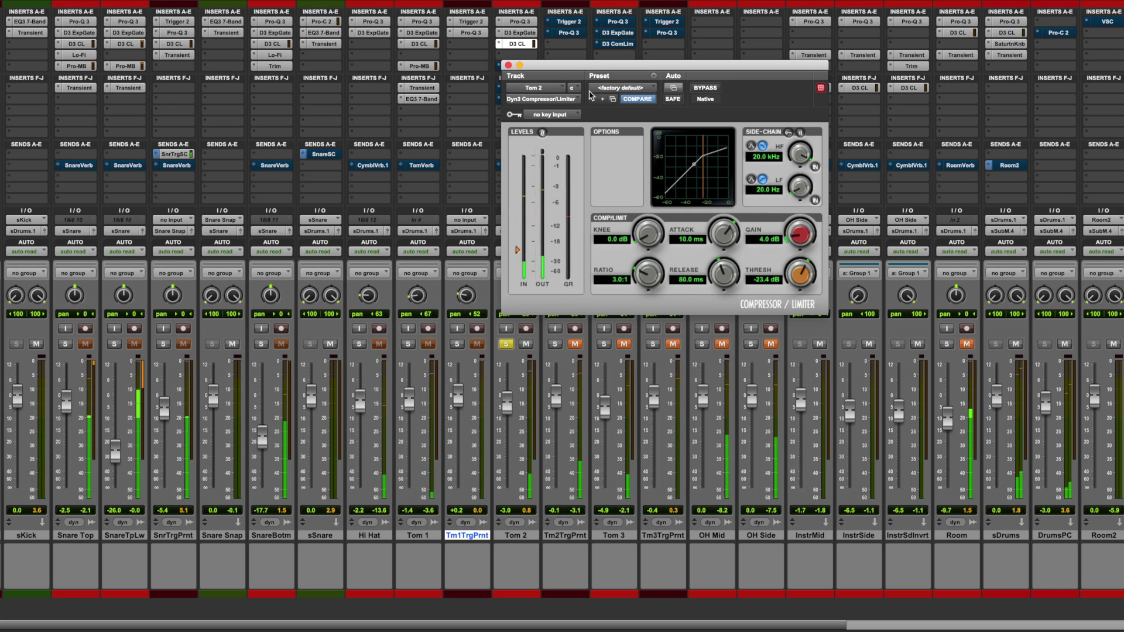
left_click(508, 65)
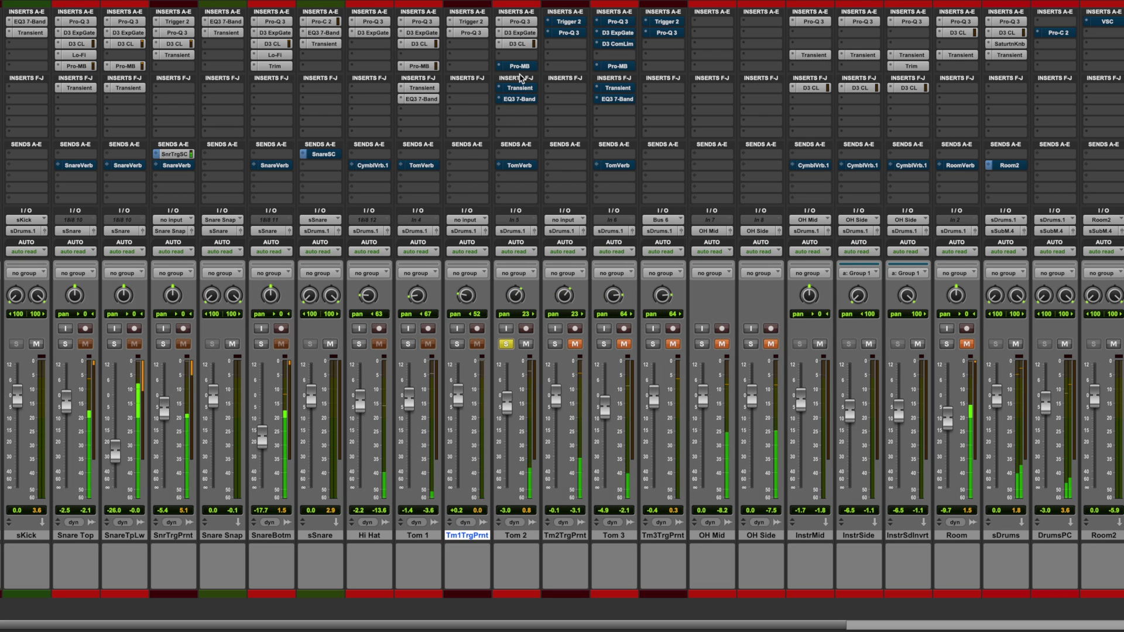
Step: Take the FabFilter Pro-MB on Tom 2 out of bypass and close its window
left_click(513, 67)
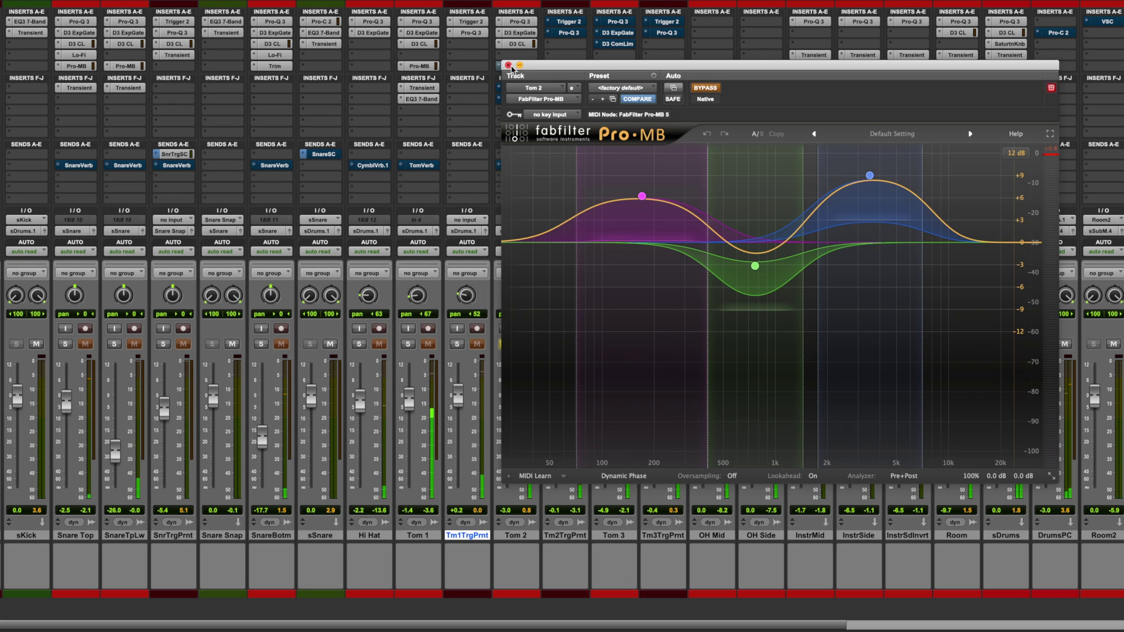
left_click(700, 89)
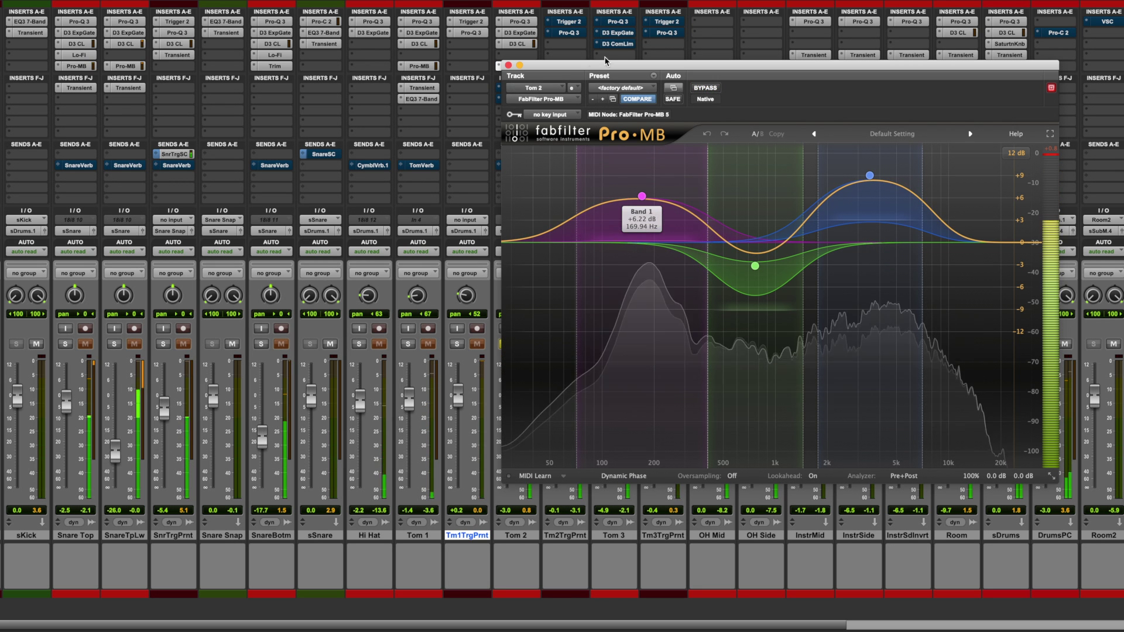
left_click(508, 65)
Step: Compare the Transient plug-in on Tom 2 bypassed and active, leave it active and close its window
left_click(517, 88)
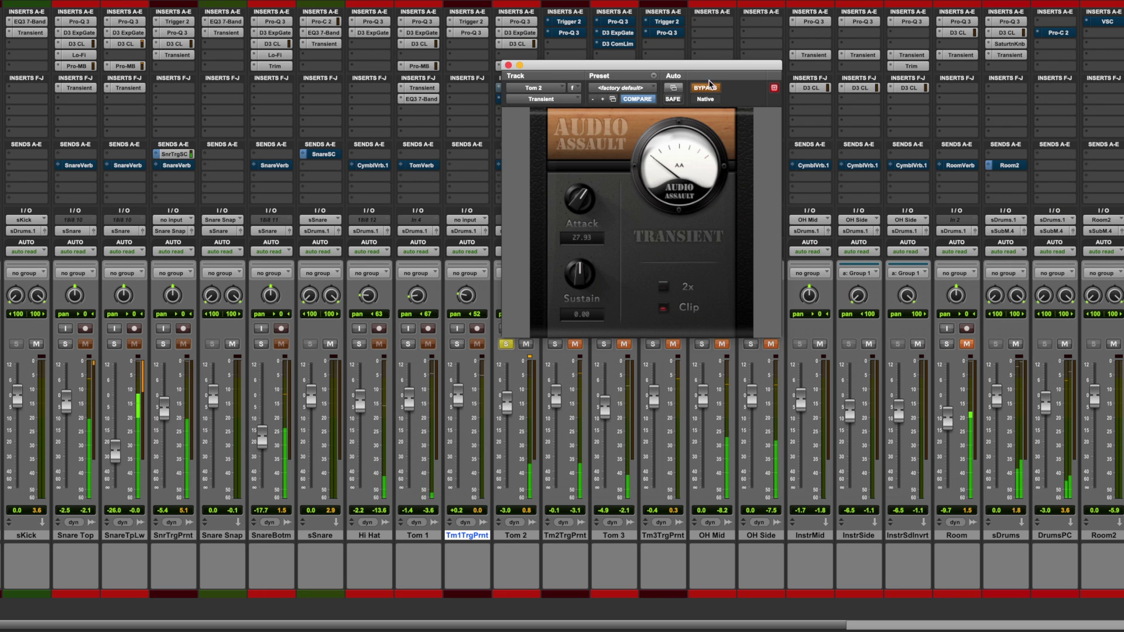
left_click(704, 88)
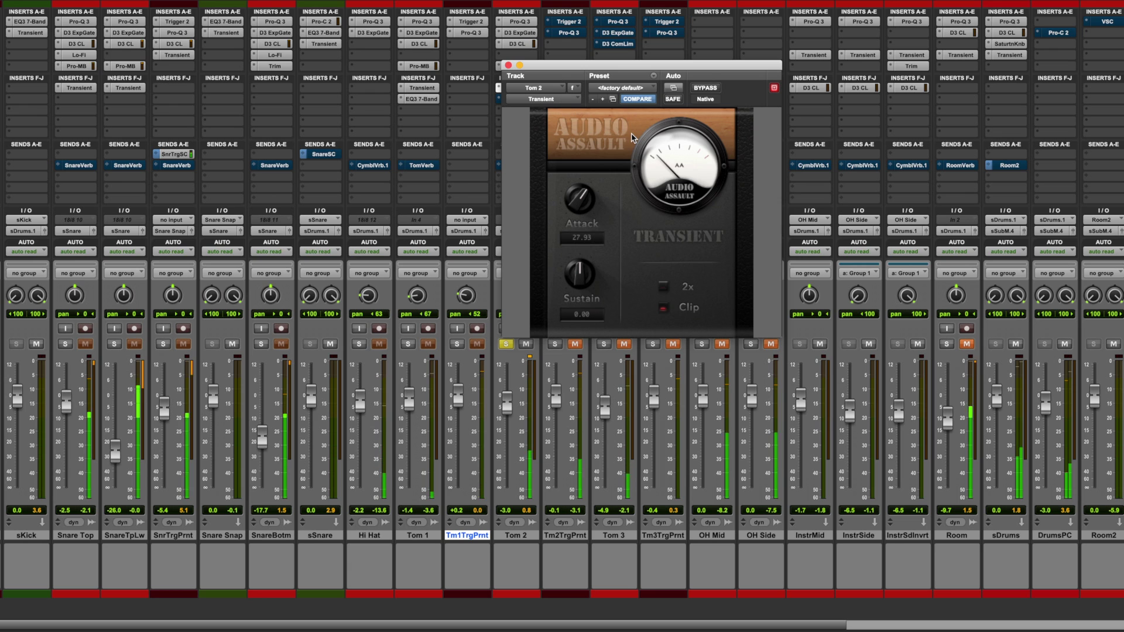
left_click(708, 90)
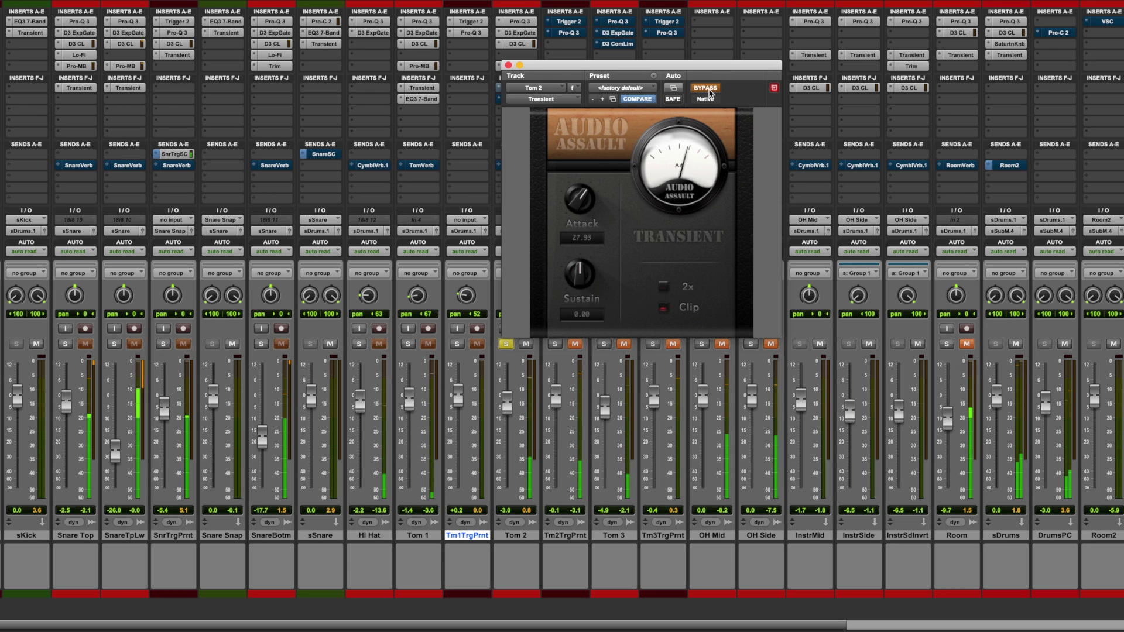
left_click(705, 88)
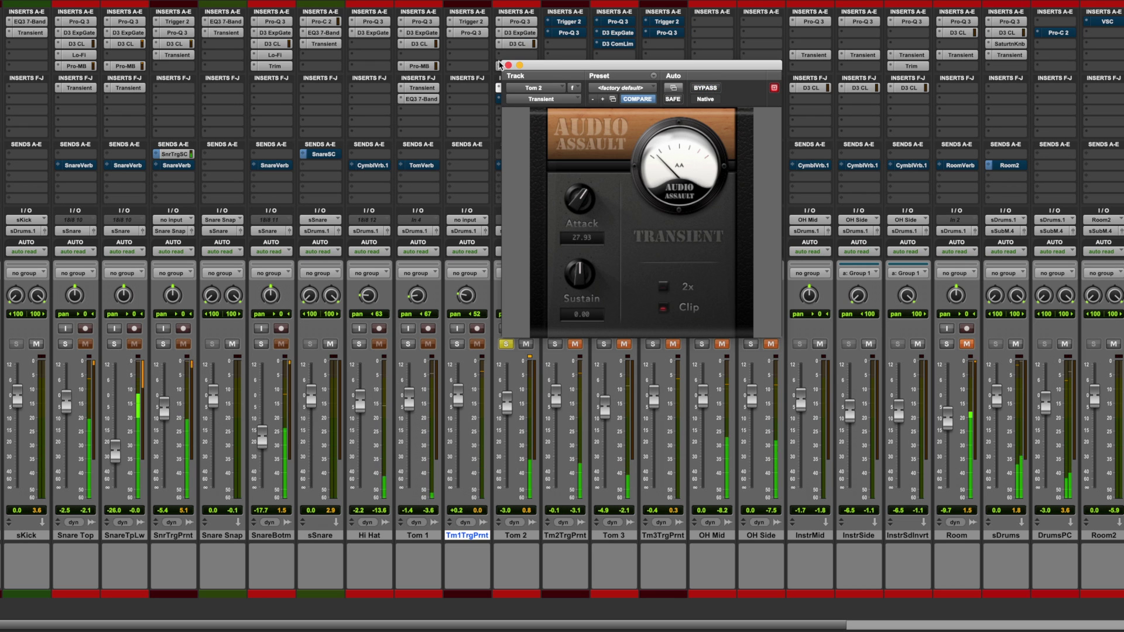
left_click(508, 65)
Step: Compare the EQ3 7-Band on Tom 2 bypassed and active, leaving it active with its window closed
left_click(518, 99)
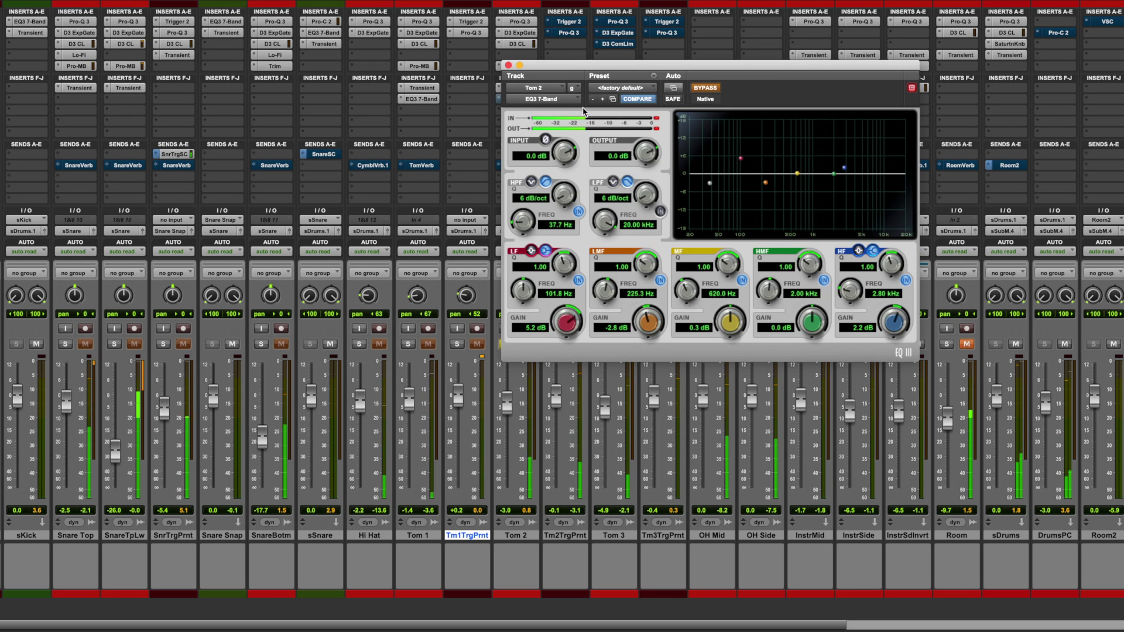
left_click(704, 89)
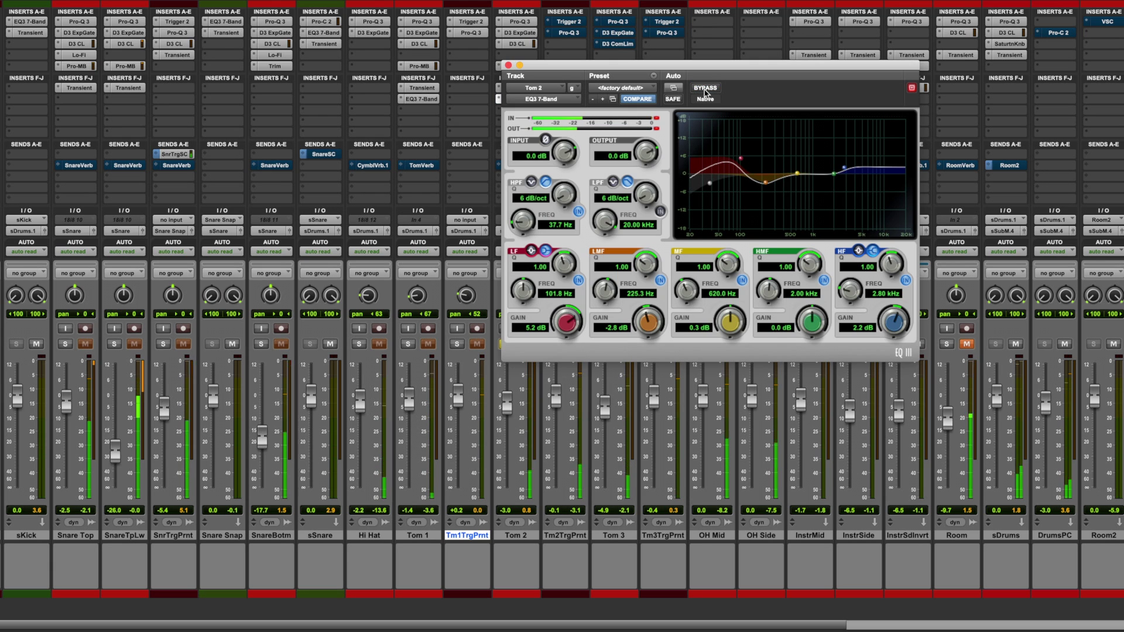
left_click(706, 88)
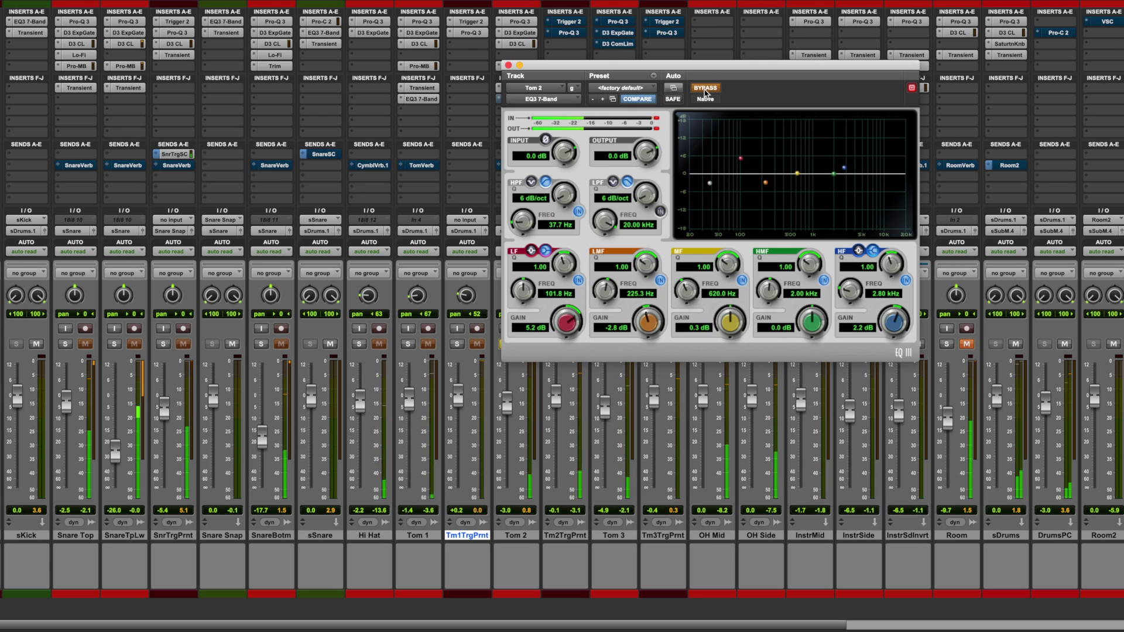
left_click(705, 89)
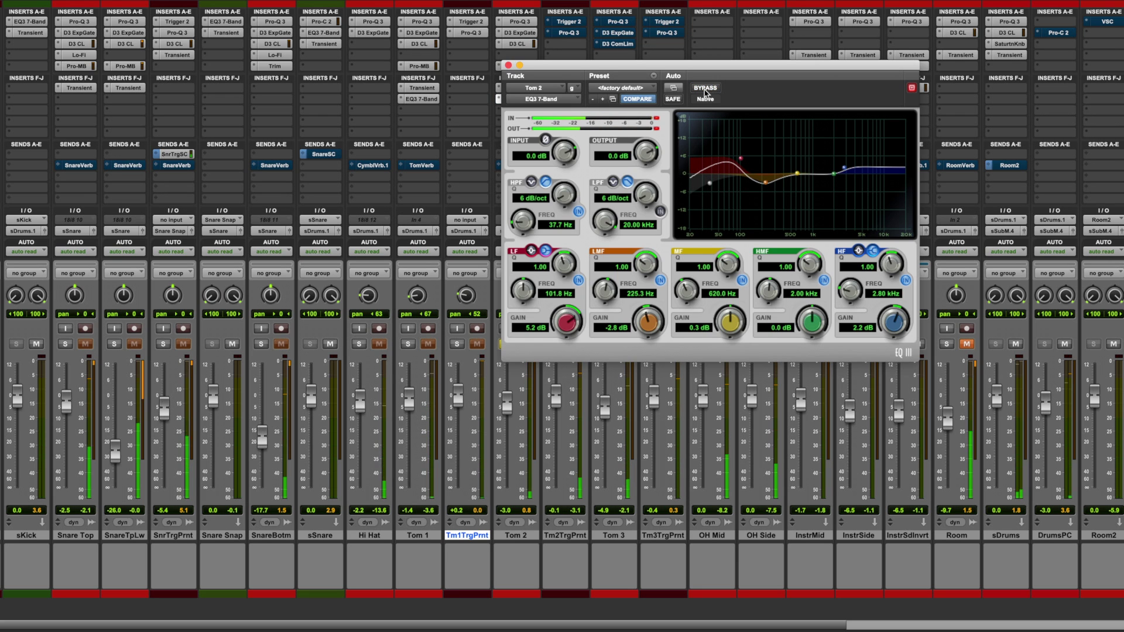
left_click(508, 65)
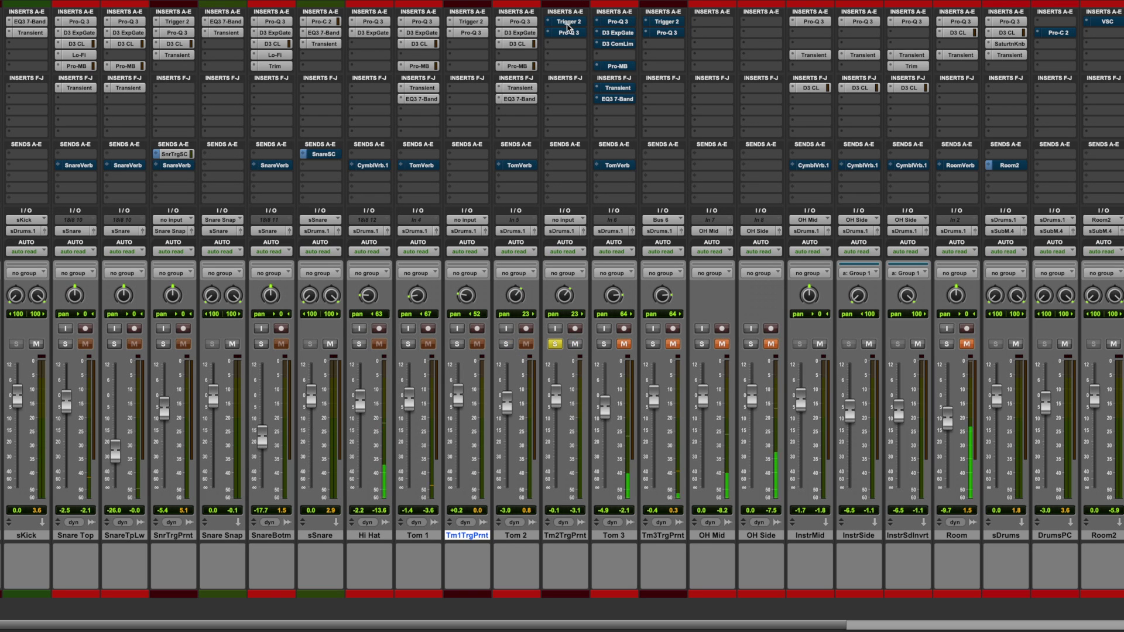
Step: Take Trigger 2 and the Pro-Q 3 EQ on the Tm2TrgPrnt track out of bypass, inspecting the EQ's low bell cut
left_click(567, 21)
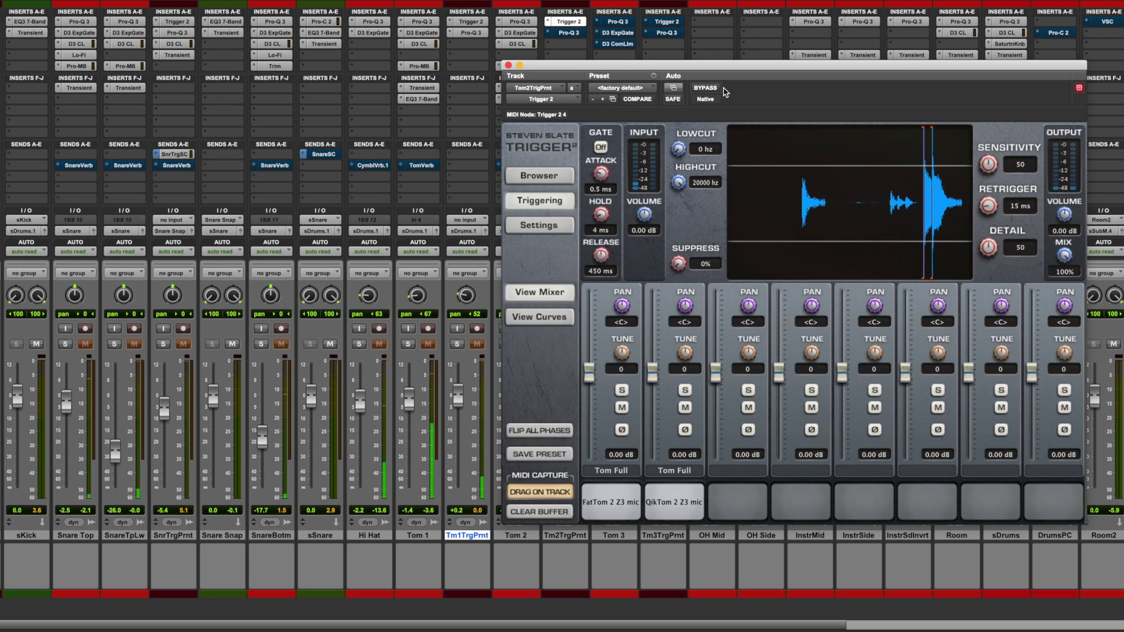
left_click(567, 21)
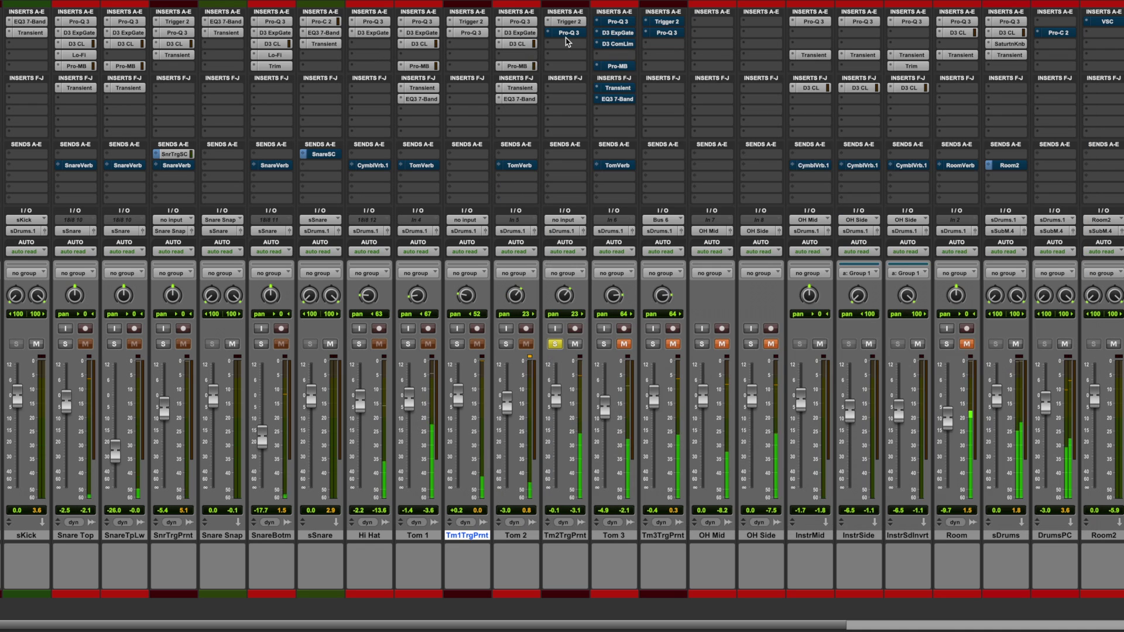
left_click(566, 34)
mouse_move(677, 304)
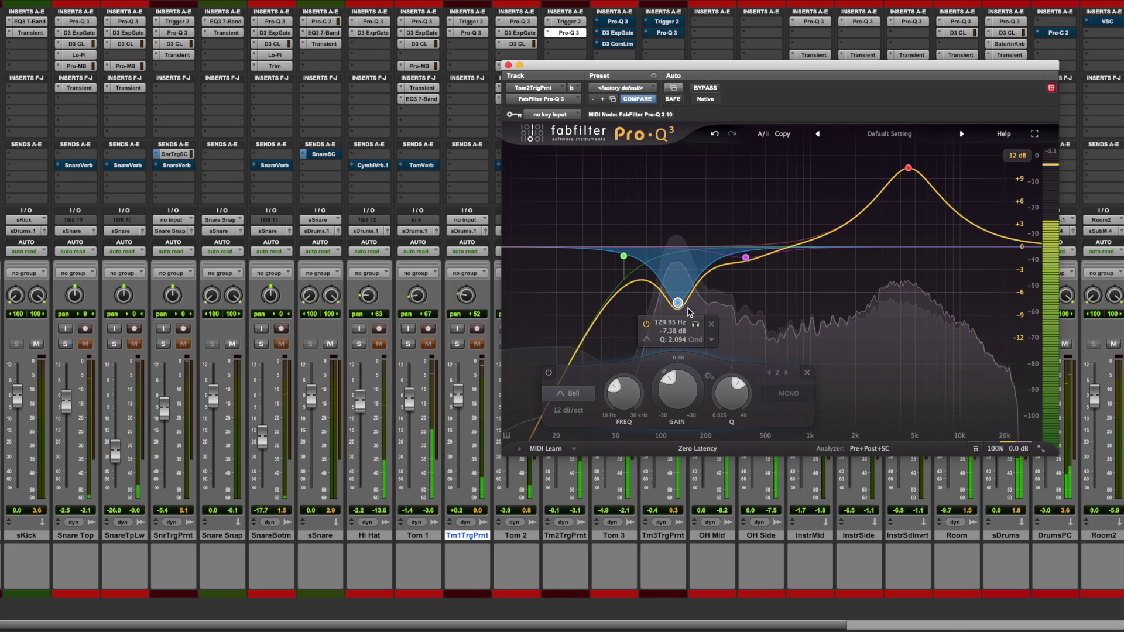
left_click(508, 65)
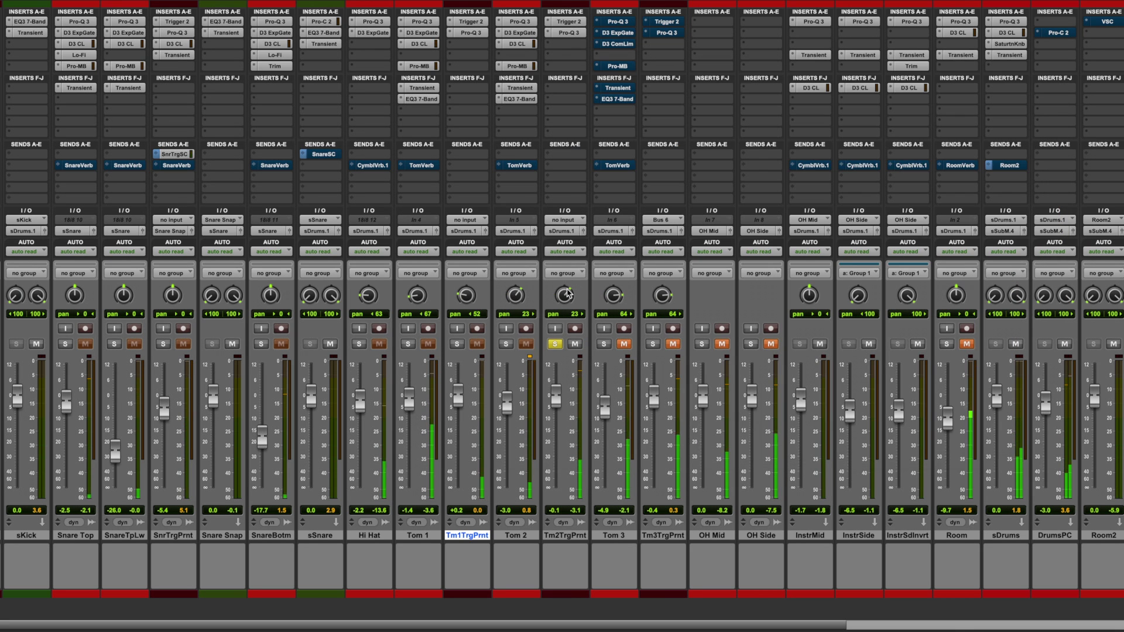
Step: Audition Tom 1, Tm1TrgPrnt and Tom 2 soloed together with Tm2TrgPrnt
left_click(506, 345)
left_click(456, 345)
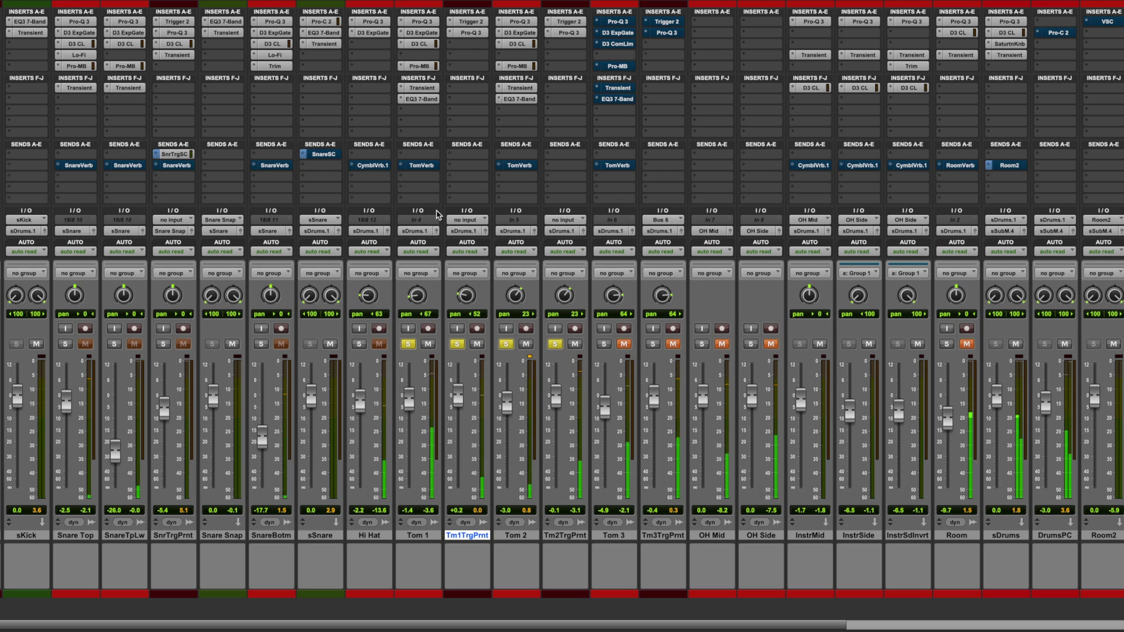
Step: Clear the solos on the Tom 1 and Tom 2 tracks, and unmute and solo Tom 3
left_click(408, 343)
left_click(456, 344)
left_click(506, 344)
left_click(624, 348)
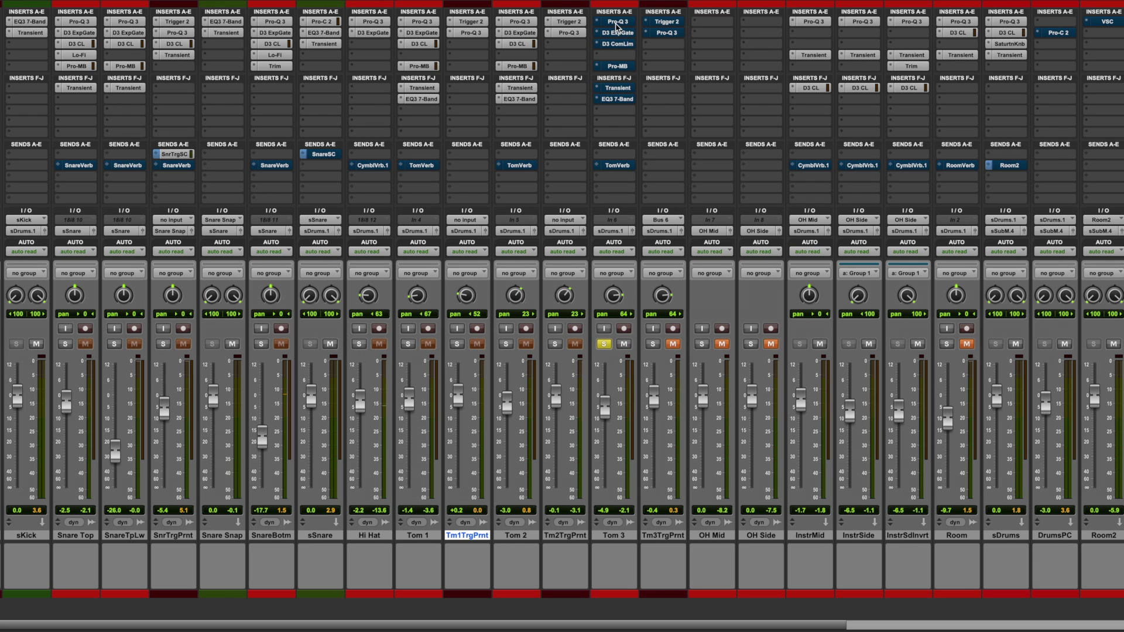
Step: Take the Pro-Q 3 EQ on Tom 3 out of bypass and close its window
left_click(618, 22)
left_click(708, 89)
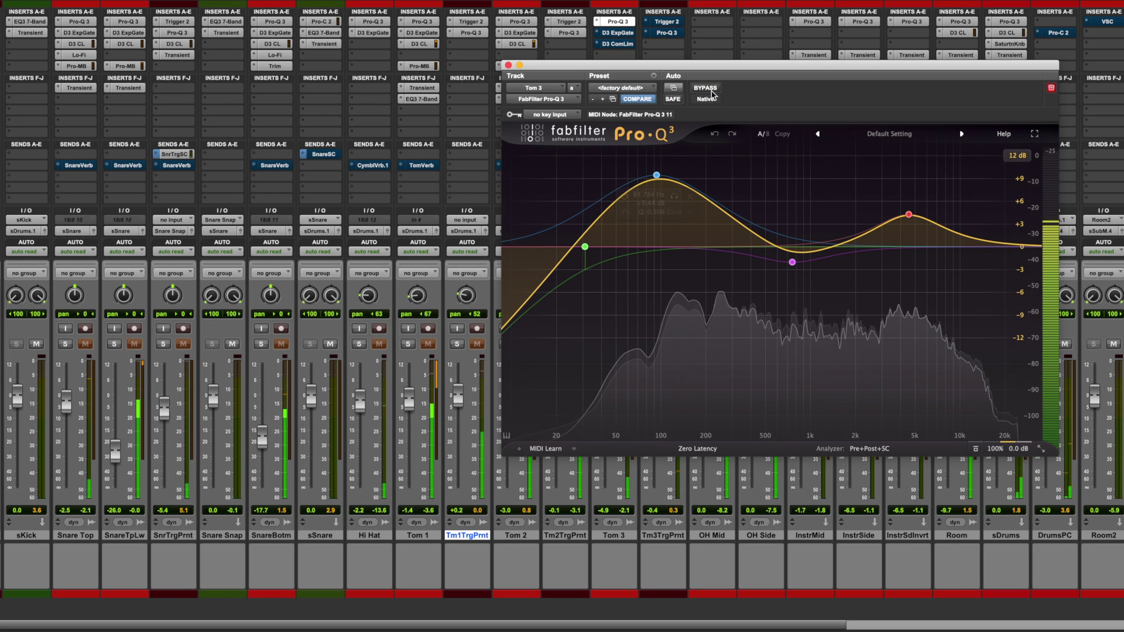
left_click(508, 65)
Step: Take the Dyn3 Expander/Gate and Dyn3 Compressor/Limiter on Tom 3 out of bypass
left_click(618, 33)
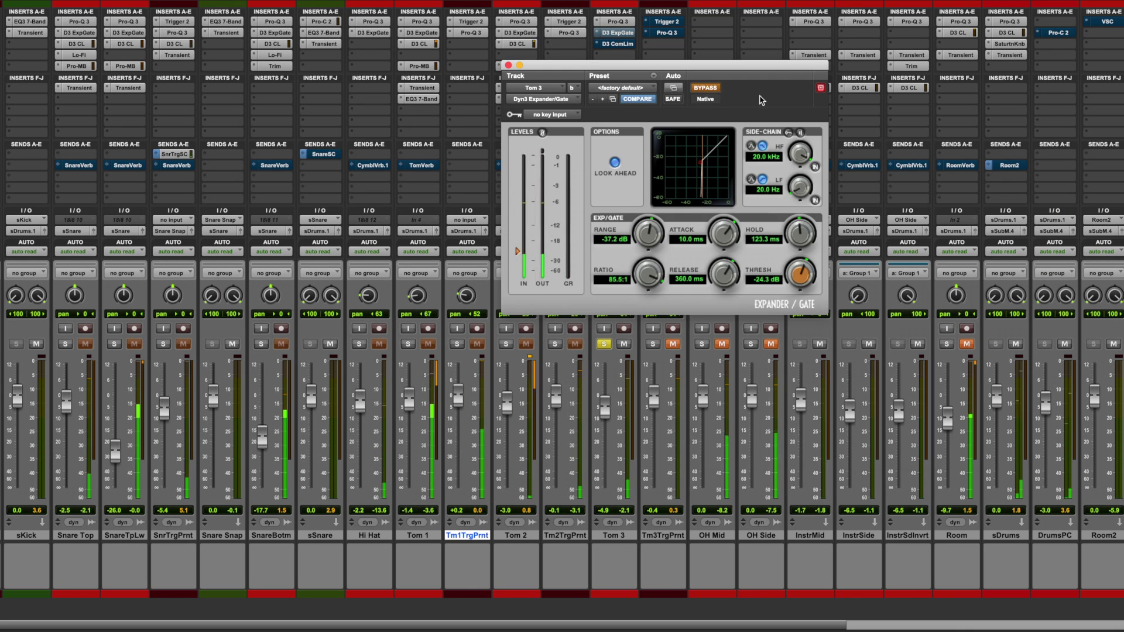
left_click(708, 89)
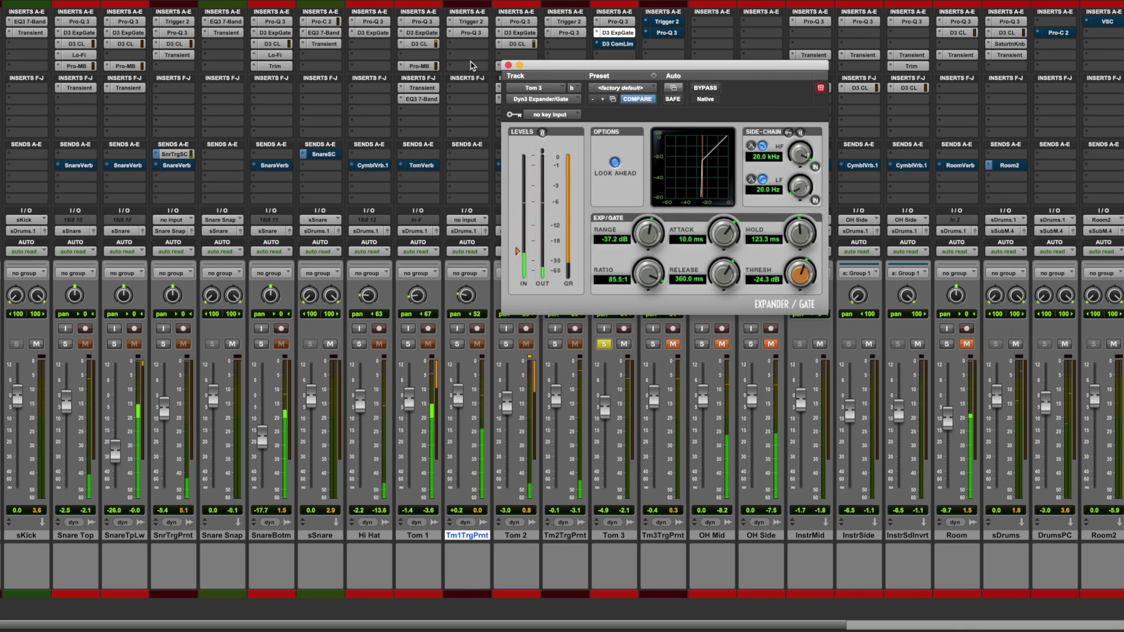
left_click(508, 65)
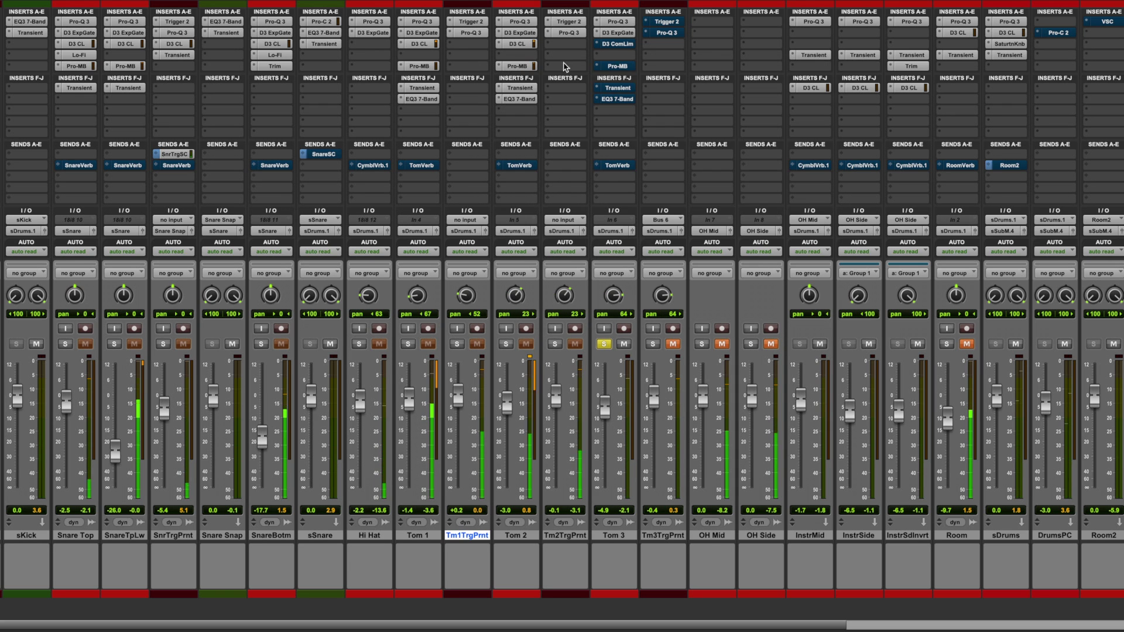
left_click(617, 44)
left_click(710, 89)
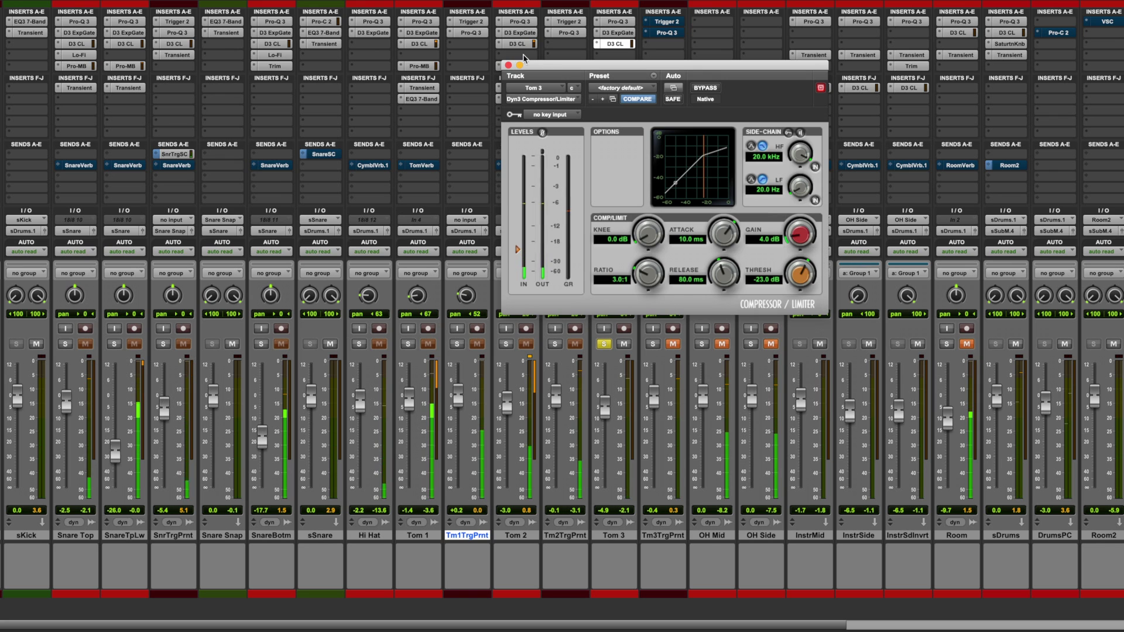
left_click(508, 65)
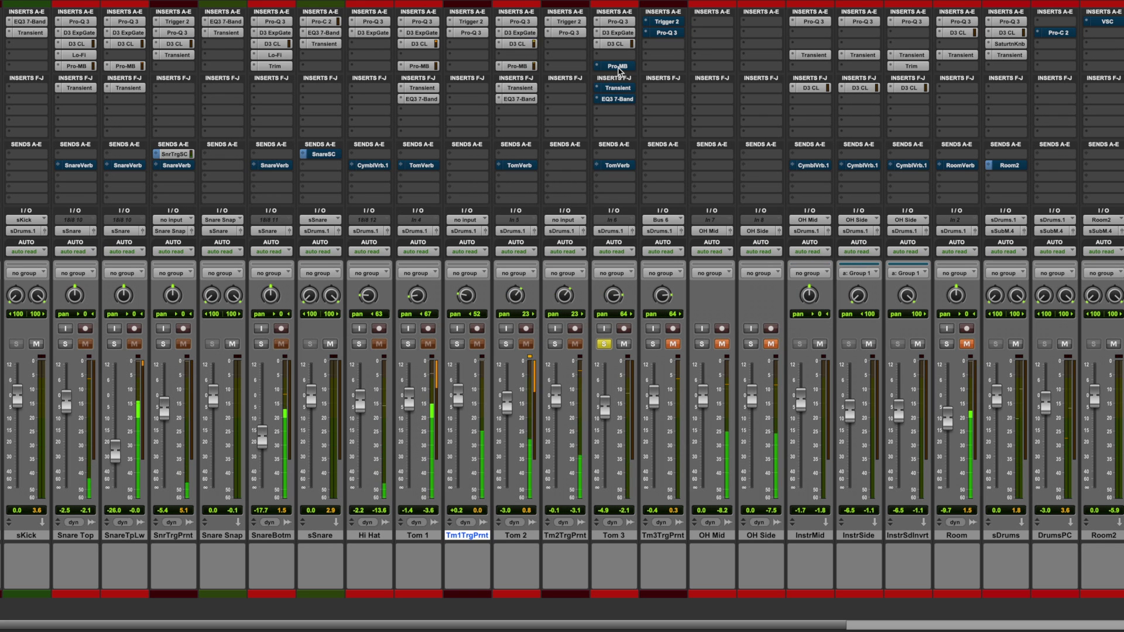
Step: Take the FabFilter Pro-MB on Tom 3 out of bypass and close its window
left_click(617, 66)
left_click(705, 88)
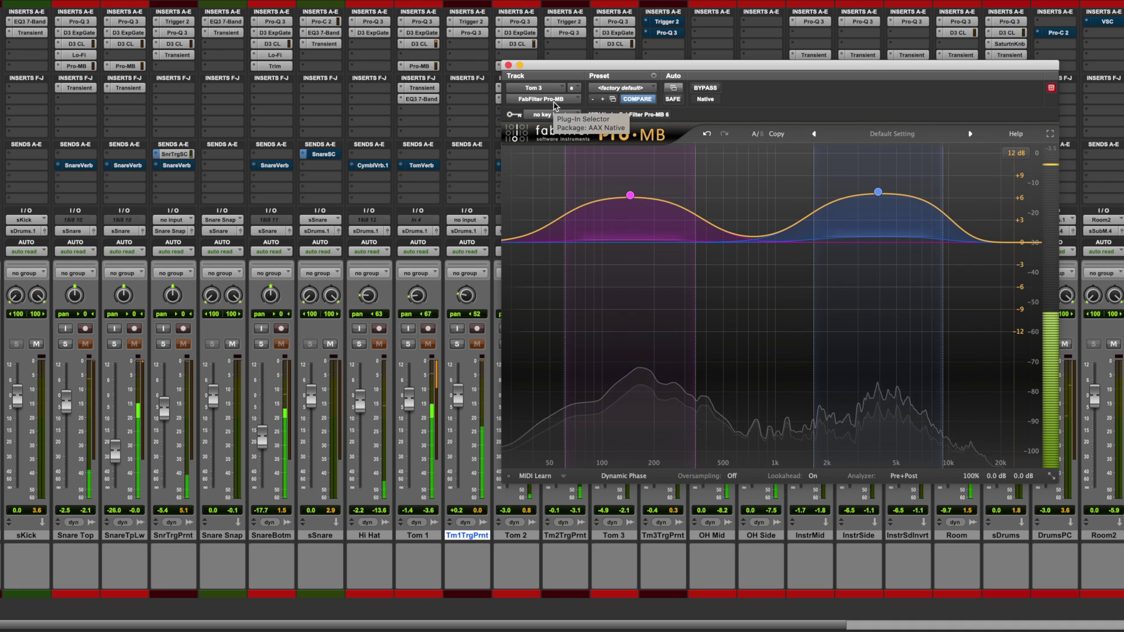
left_click(507, 66)
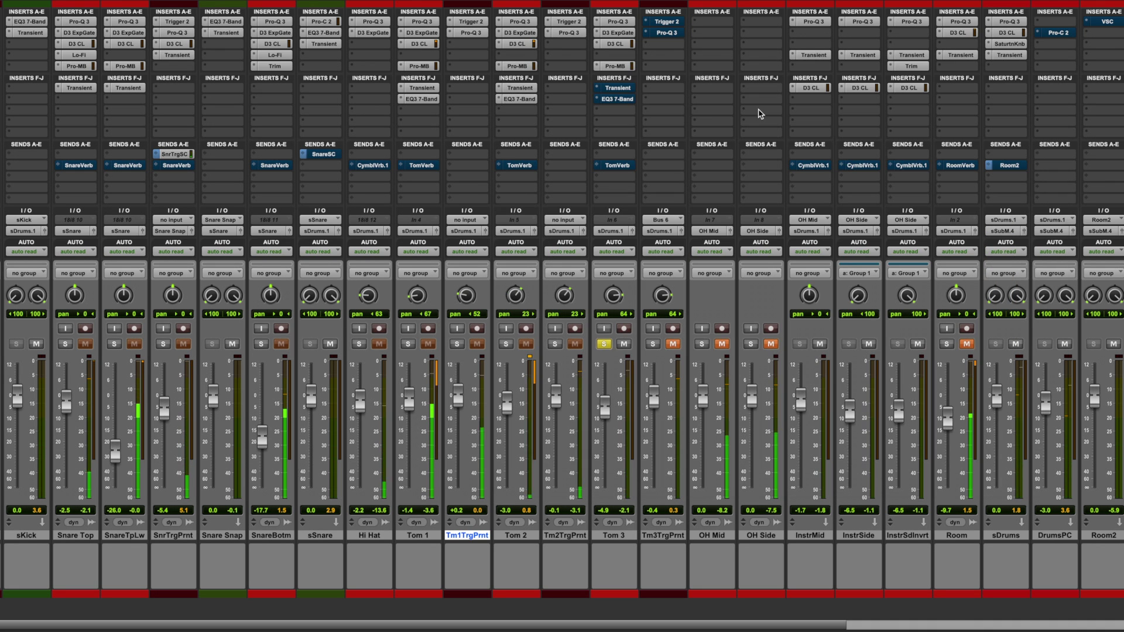
Step: Take the Transient plug-in on Tom 3 out of bypass and raise its Attack to 41.89
left_click(612, 87)
left_click(704, 87)
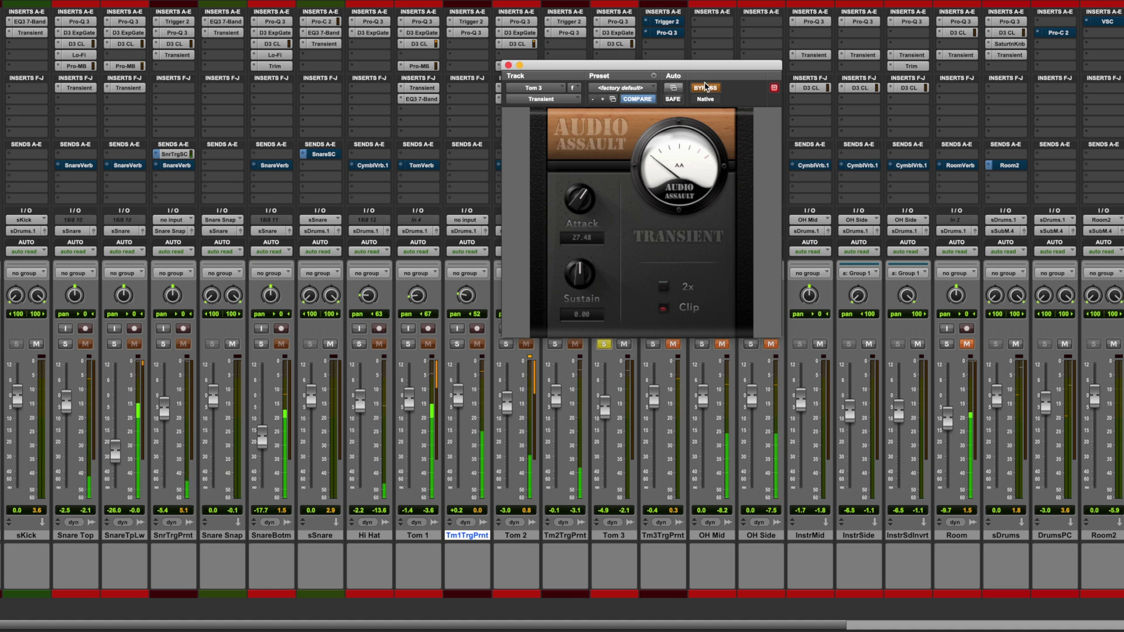
left_click_drag(579, 201, 580, 189)
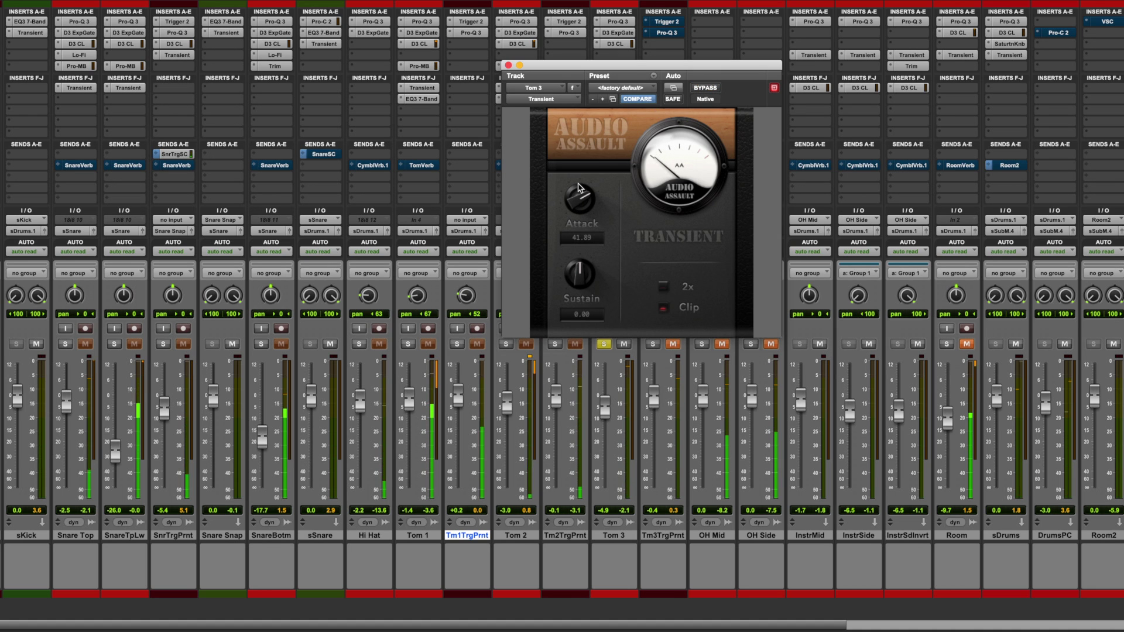
left_click(508, 66)
Step: Take the EQ3 7-Band on Tom 3 out of bypass and close its window
left_click(611, 99)
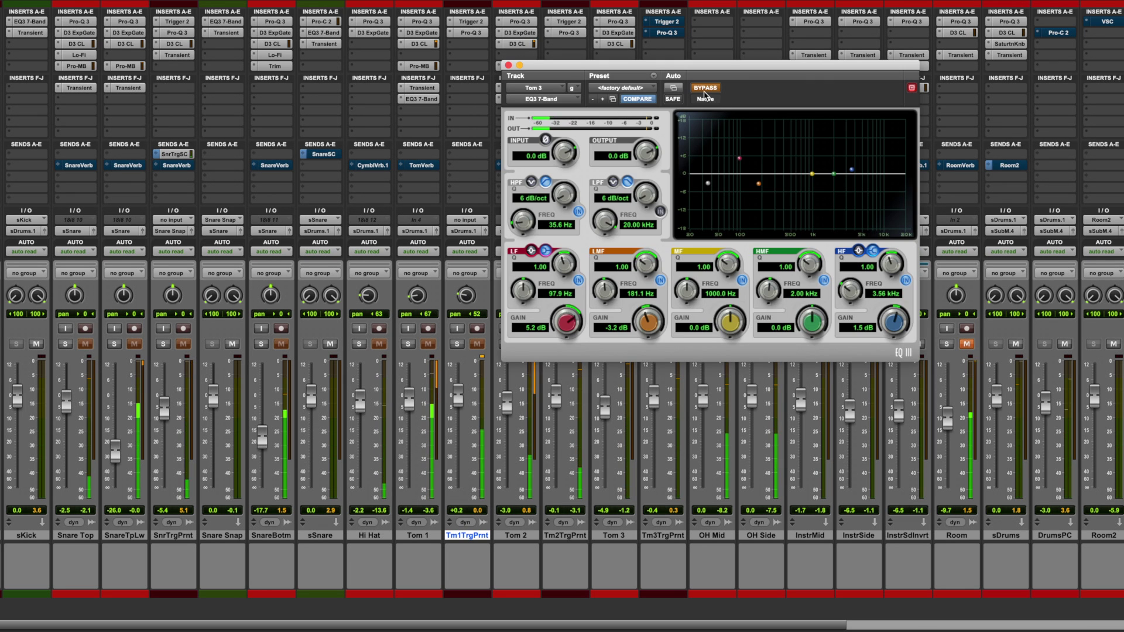
left_click(706, 88)
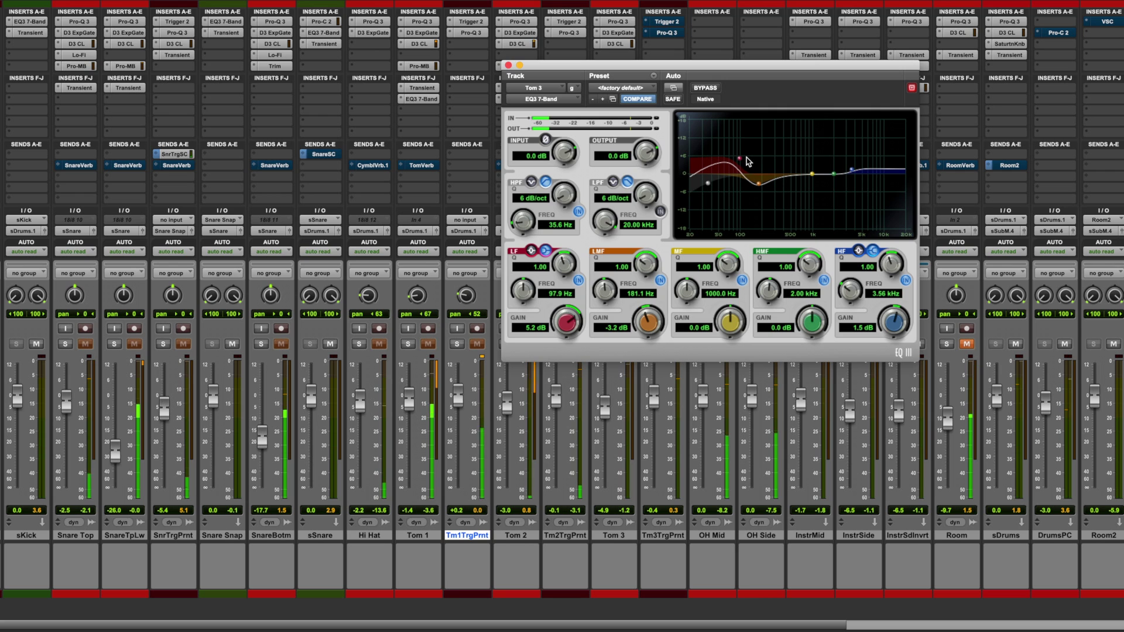
left_click(508, 65)
Step: Unmute and solo the Tm3TrgPrnt track in place of Tom 3
left_click(604, 344)
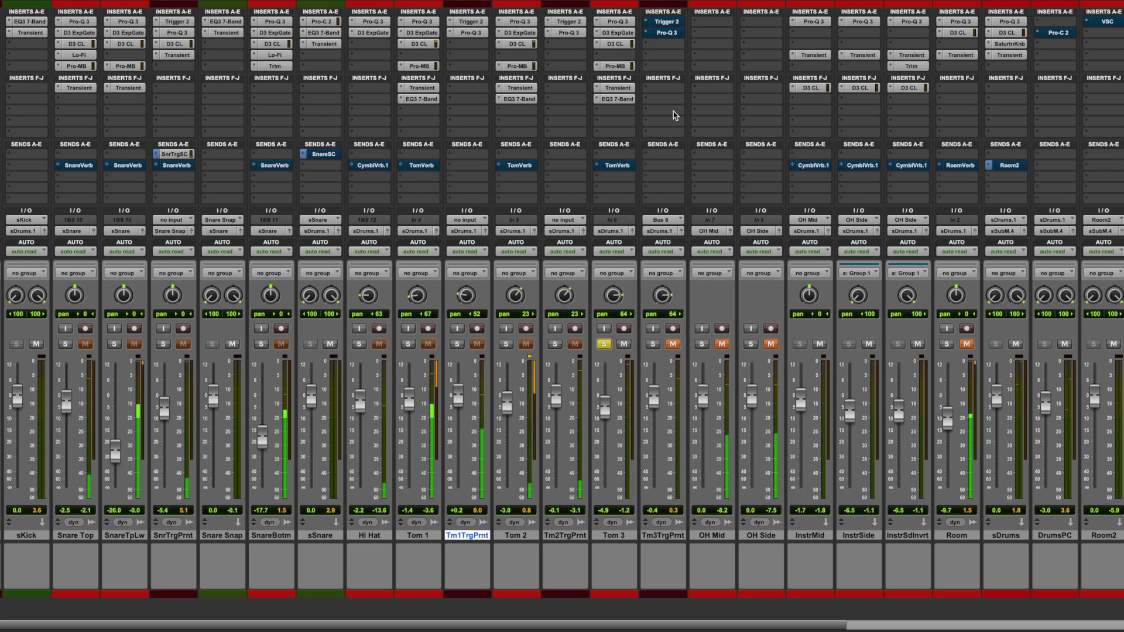
left_click(604, 344)
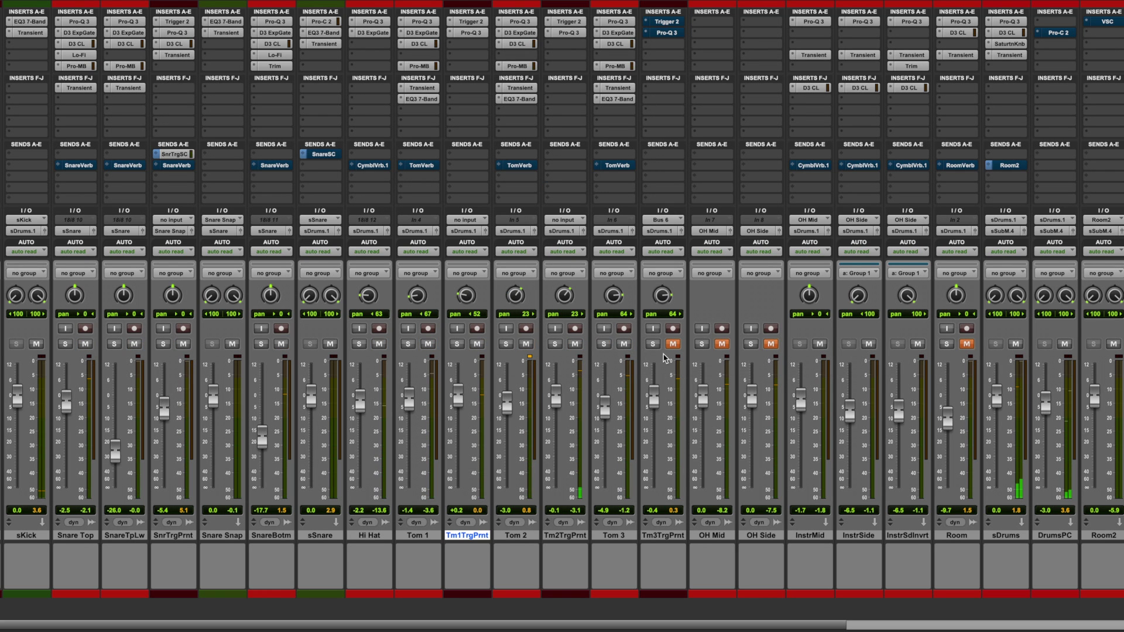
left_click(653, 344)
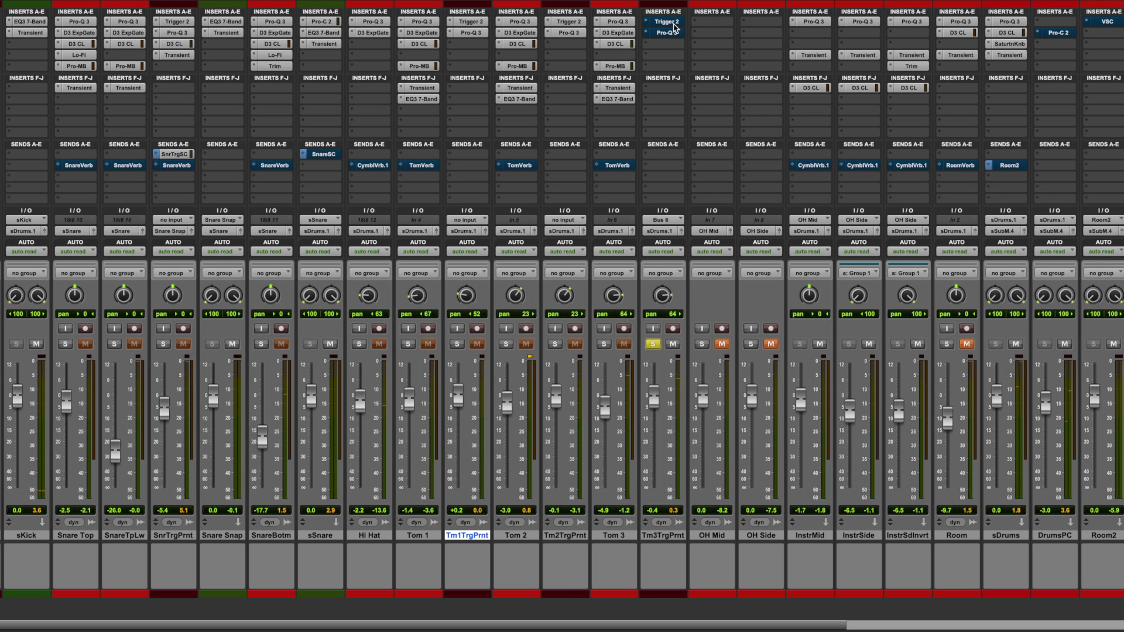
Step: Take Trigger 2 and the Pro-Q 3 EQ on the Tm3TrgPrnt track out of bypass
left_click(673, 22)
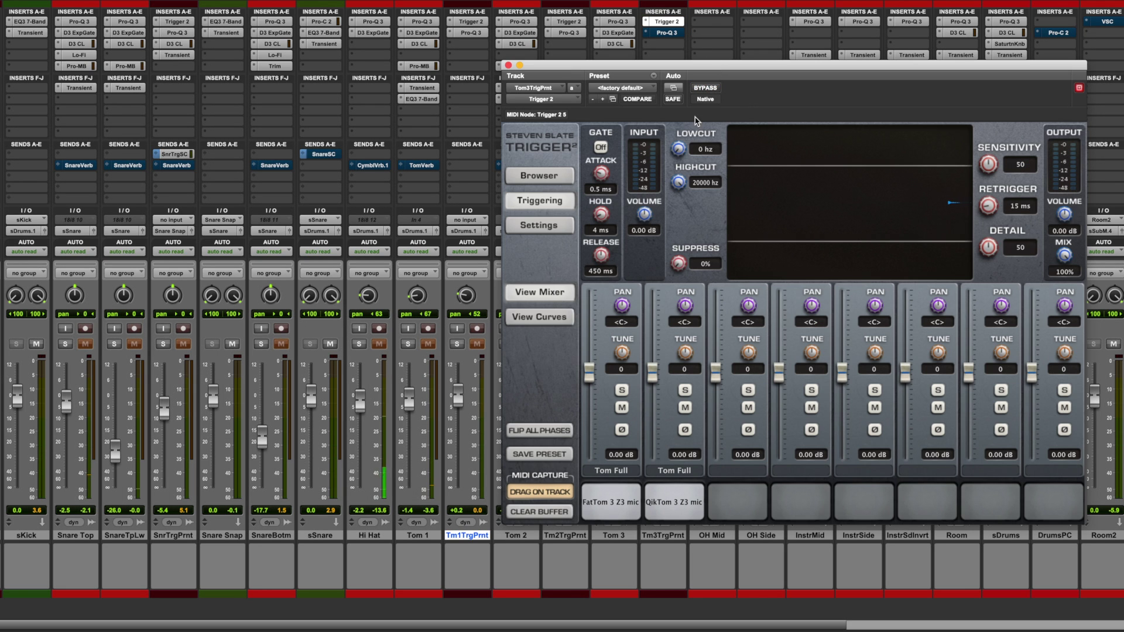
left_click(509, 66)
left_click(666, 33)
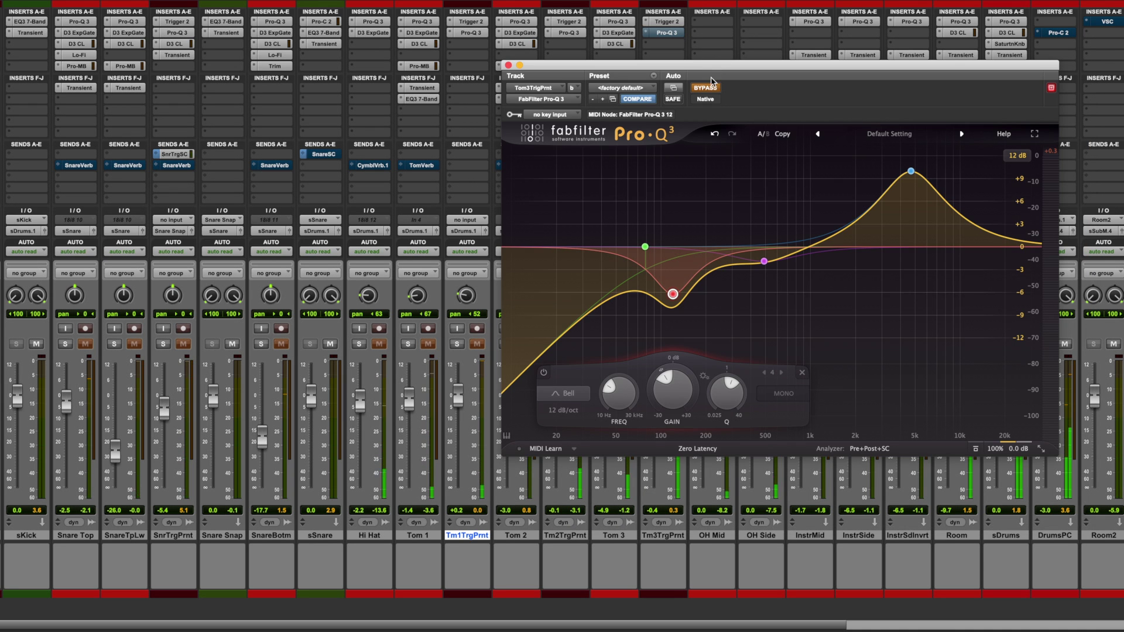
left_click(705, 88)
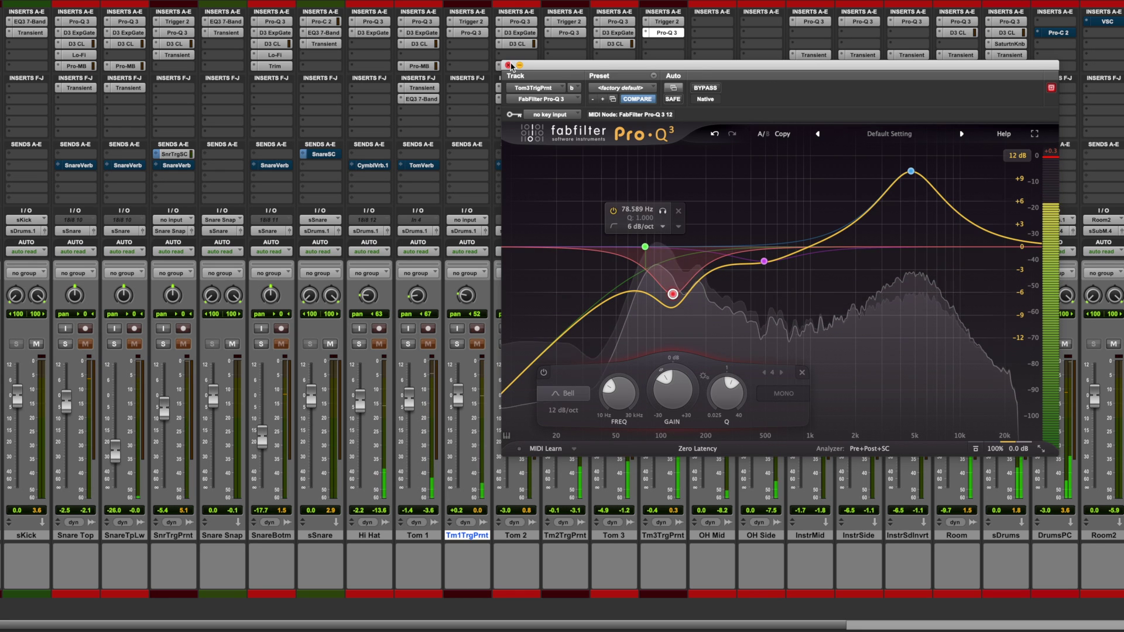
Step: Close the Pro-Q 3 window and solo Tom 1, Tom 2, Tom 3 and their trigger tracks together with Tm3TrgPrnt
left_click(508, 65)
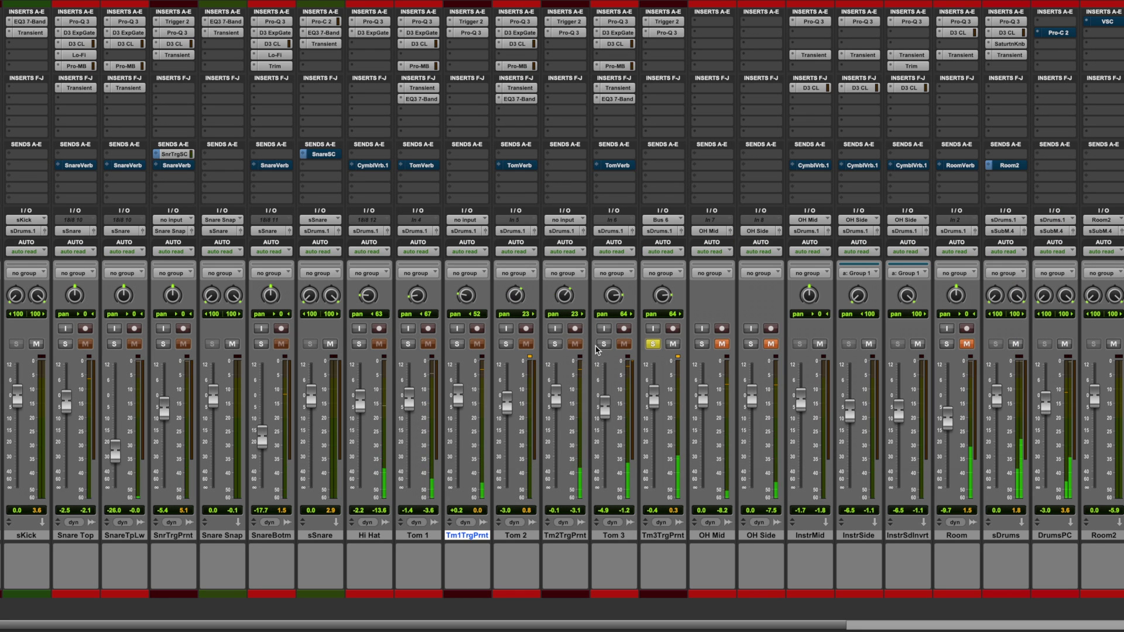
left_click(603, 344)
left_click(408, 345)
left_click(457, 344)
left_click(505, 344)
left_click(555, 344)
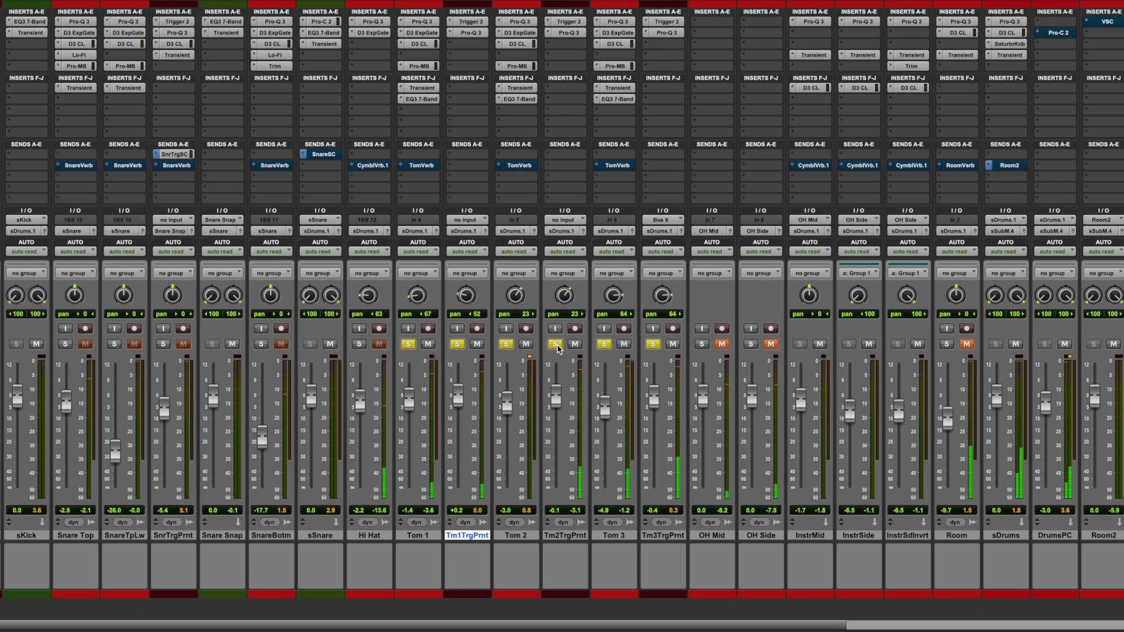
Step: Remove the solo from all three tom tracks and their trigger tracks
left_click(407, 344)
left_click(457, 344)
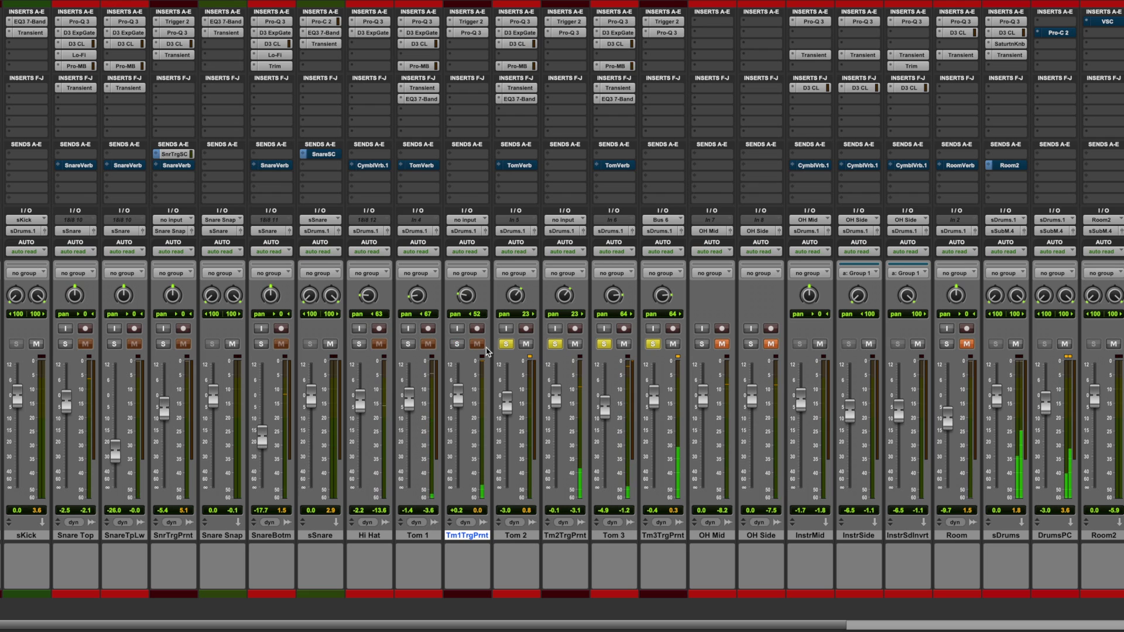
left_click(506, 344)
left_click(555, 344)
left_click(604, 344)
left_click(654, 345)
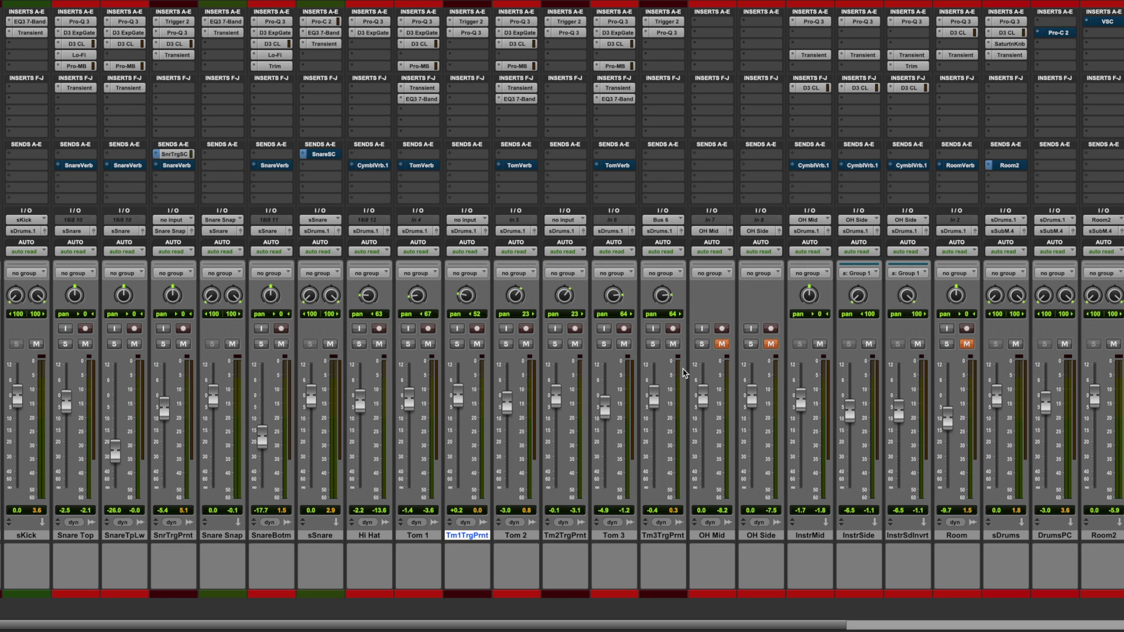
Step: Unmute the OH Mid, OH Side and Room tracks
scroll(701, 391, "left", 1)
left_click(726, 344)
left_click(775, 344)
left_click(971, 343)
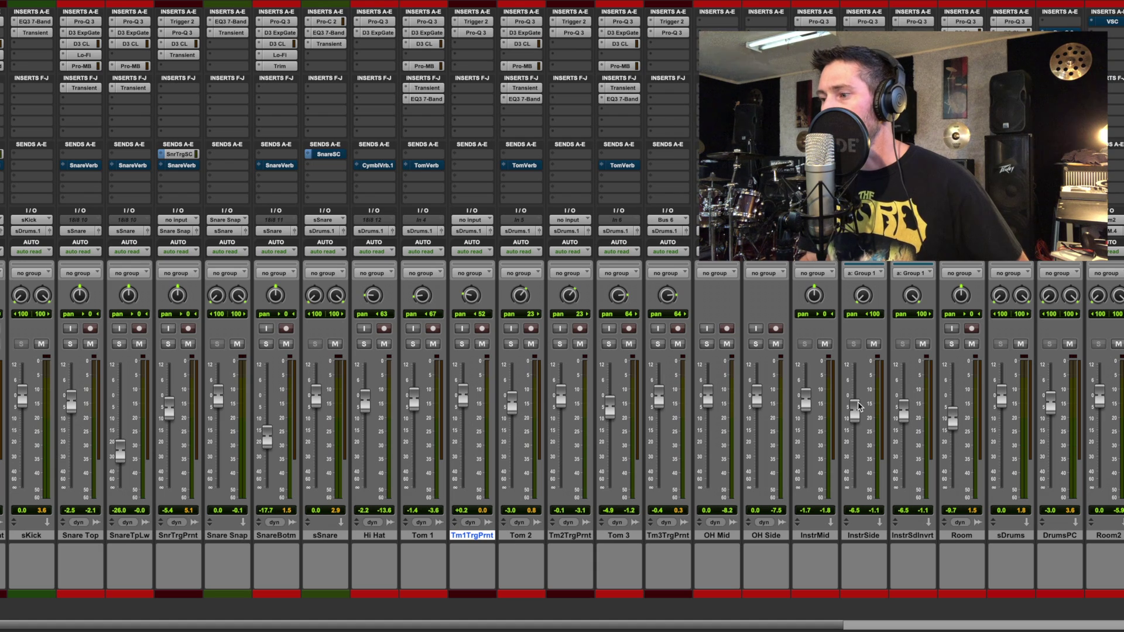
Step: Activate the Room2 send on sDrums and the VSC plug-in on the Room2 track, with the mix playing
scroll(858, 406, "right", 10)
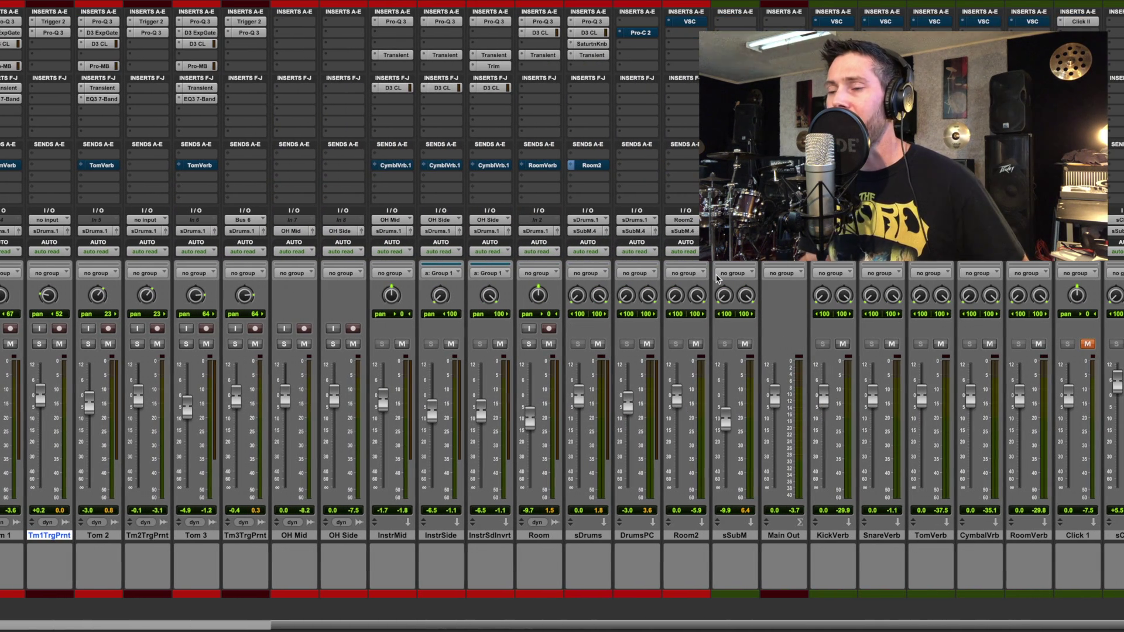
left_click(582, 539)
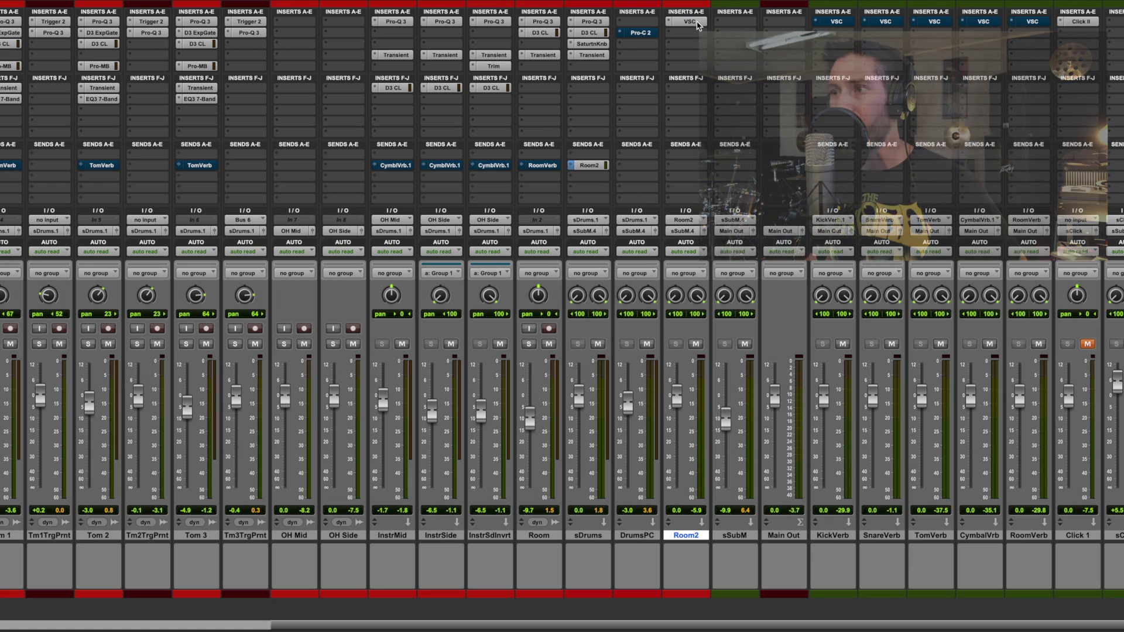
key("space")
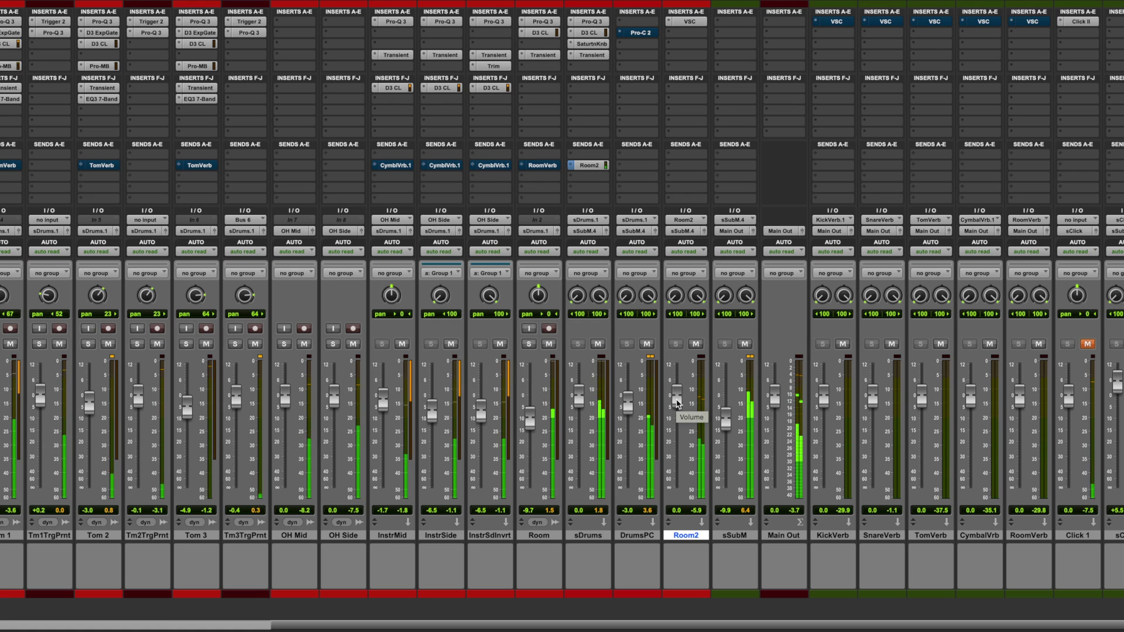
Step: Adjust the sDrums send level to Room2 to -15.6 dB, compare it muted and unmuted, and close the send window
left_click(589, 165)
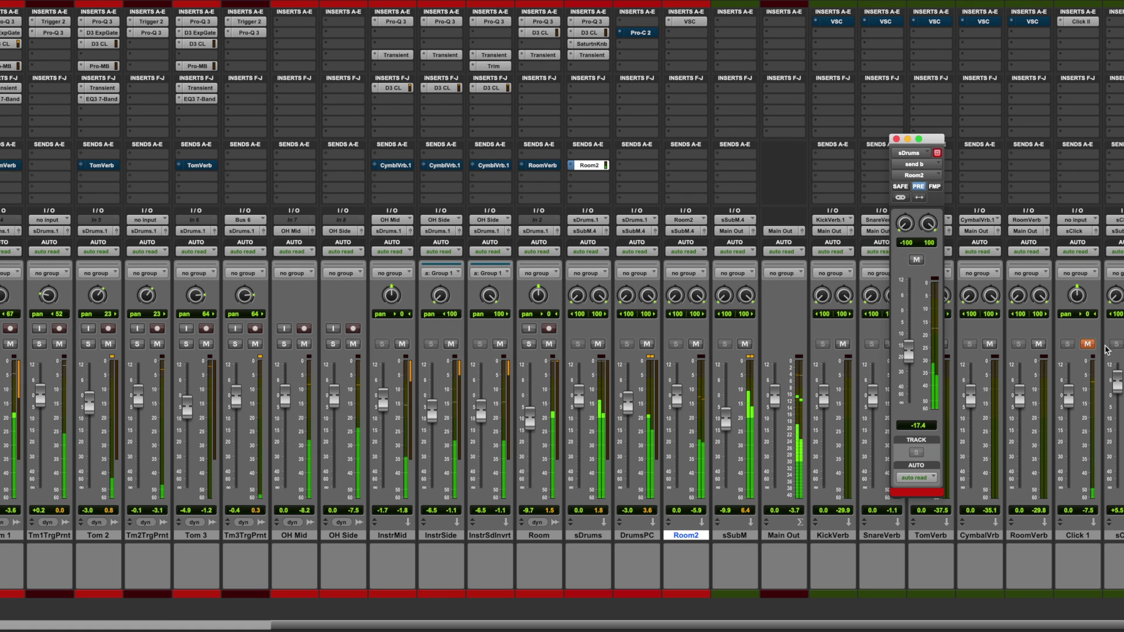
mouse_move(909, 346)
left_mouse_down()
mouse_move(911, 301)
mouse_move(910, 336)
left_mouse_up()
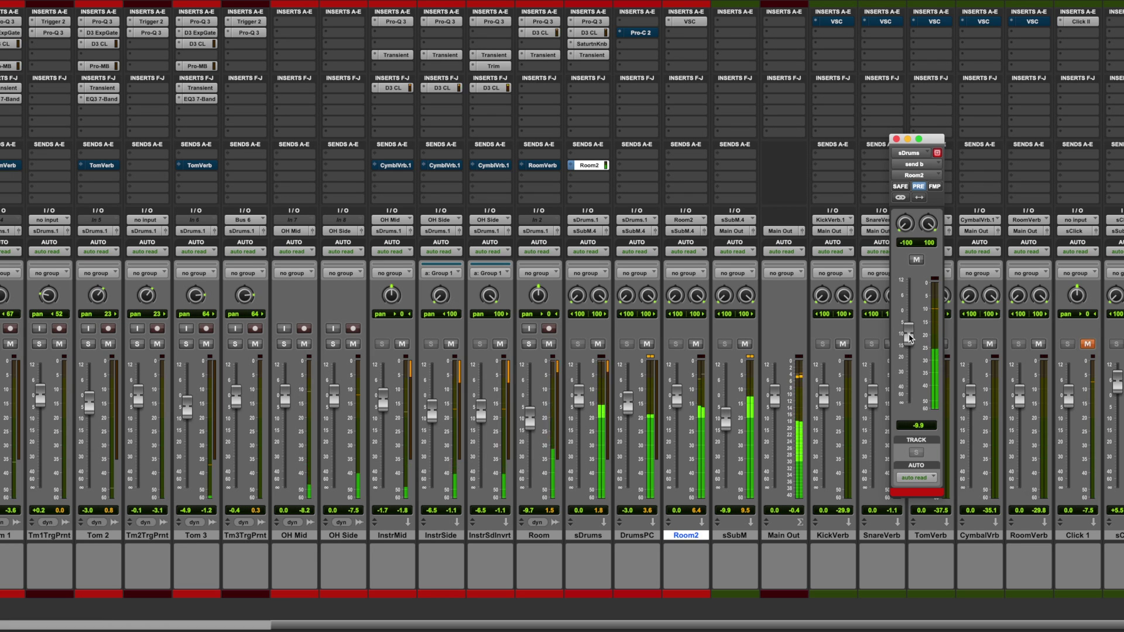
left_click_drag(909, 338, 909, 352)
left_click(917, 260)
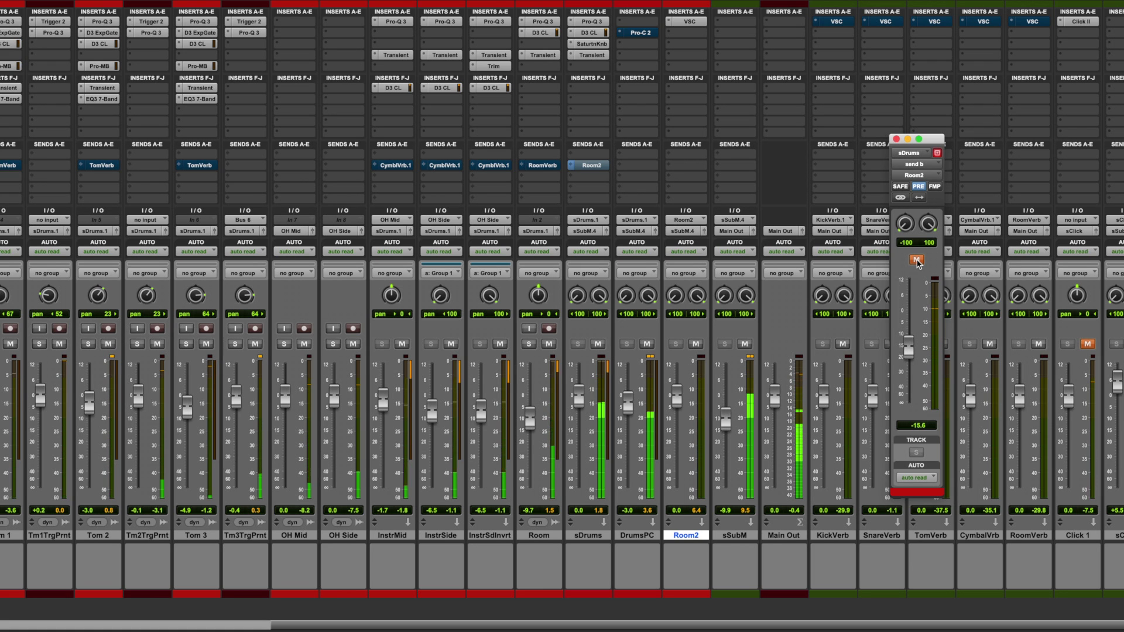
left_click(917, 260)
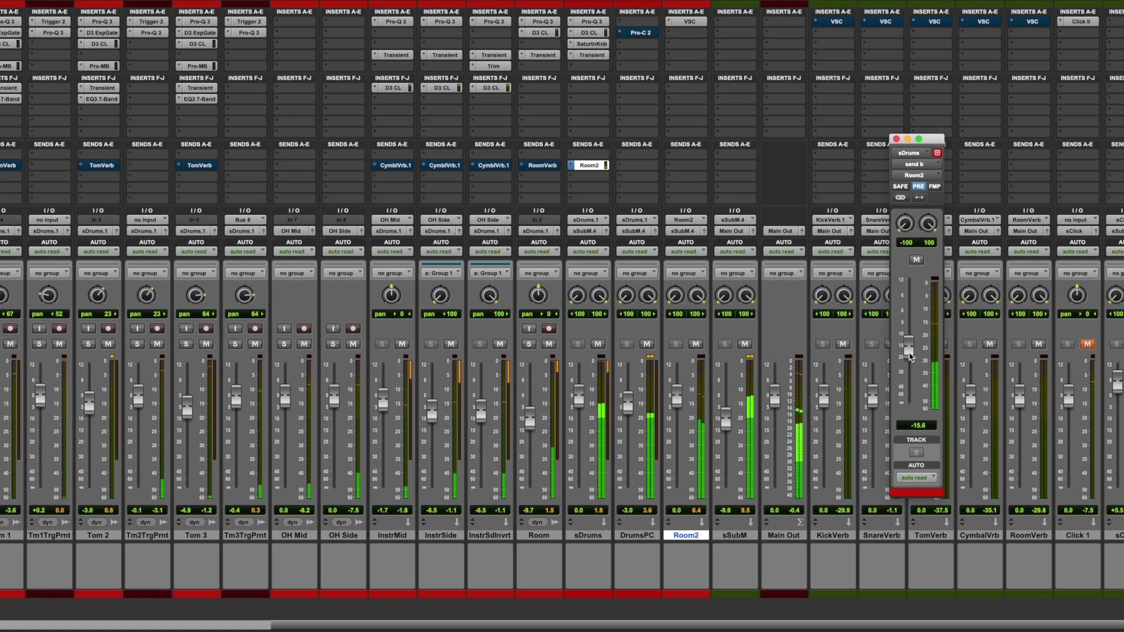
left_click_drag(910, 355, 910, 354)
left_click(894, 141)
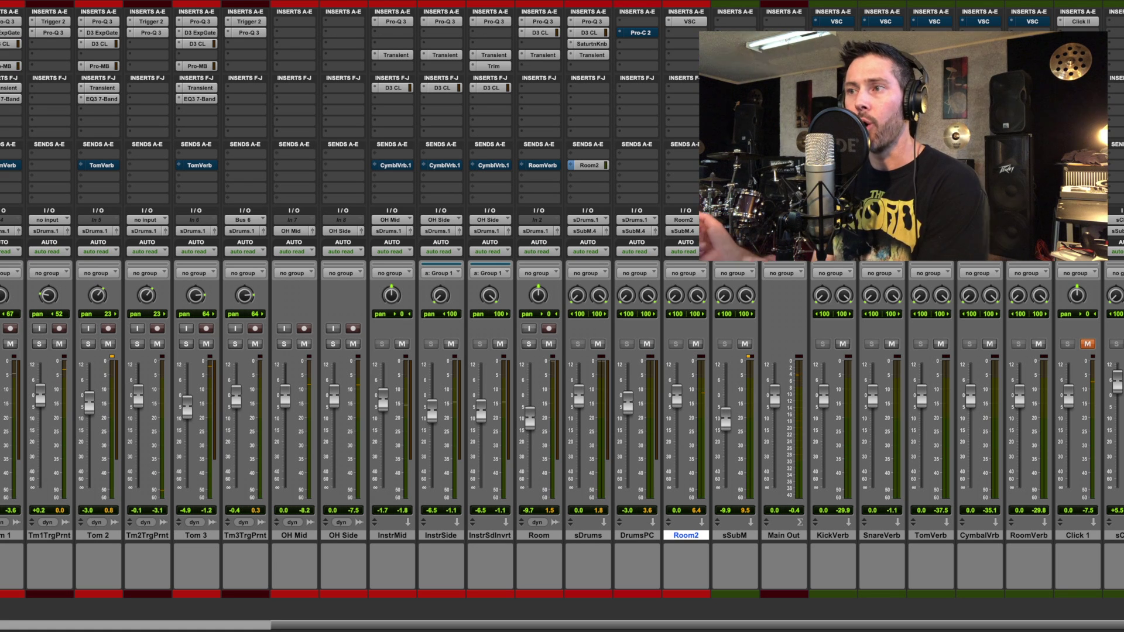
Step: Select the sDrums track and look through the commands available for it
scroll(770, 324, "right", 1)
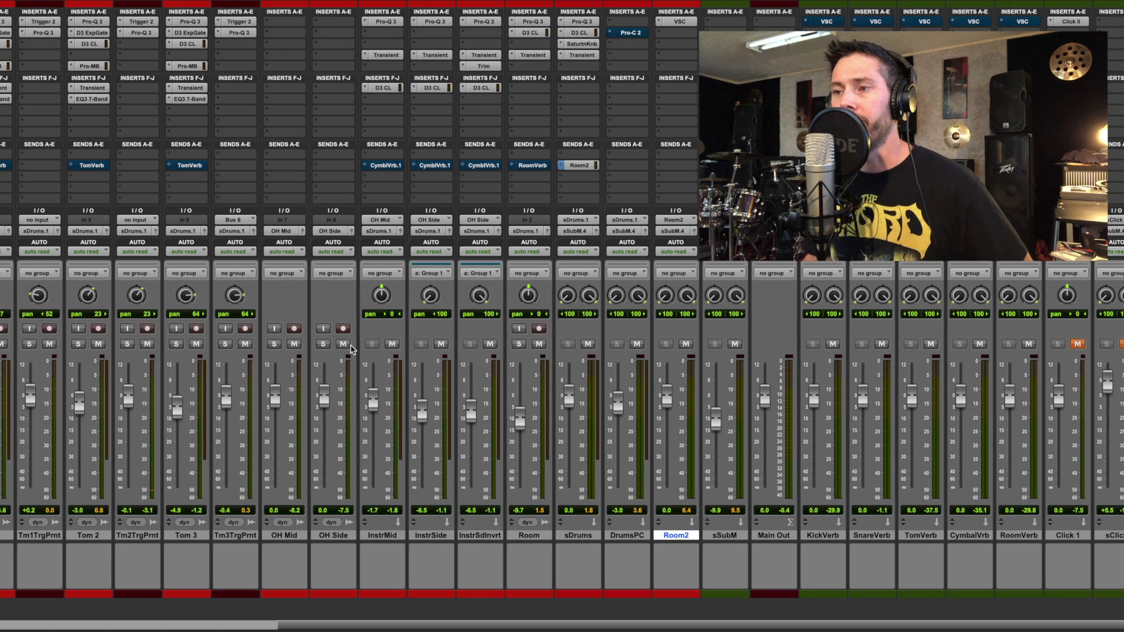
scroll(424, 325, "left", 4)
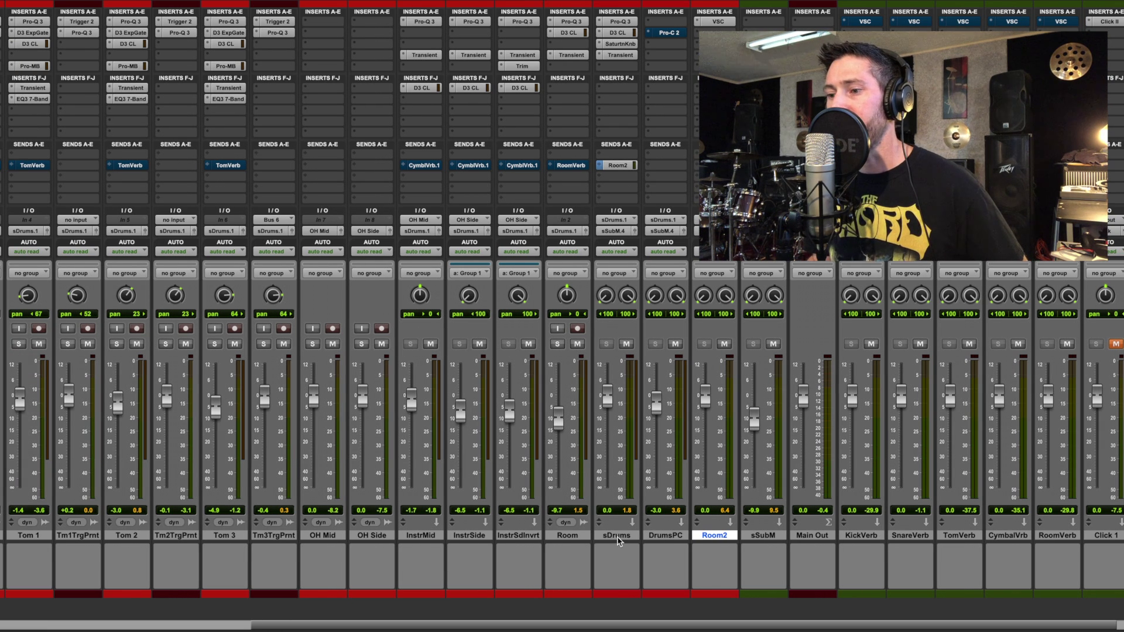
left_click(617, 535)
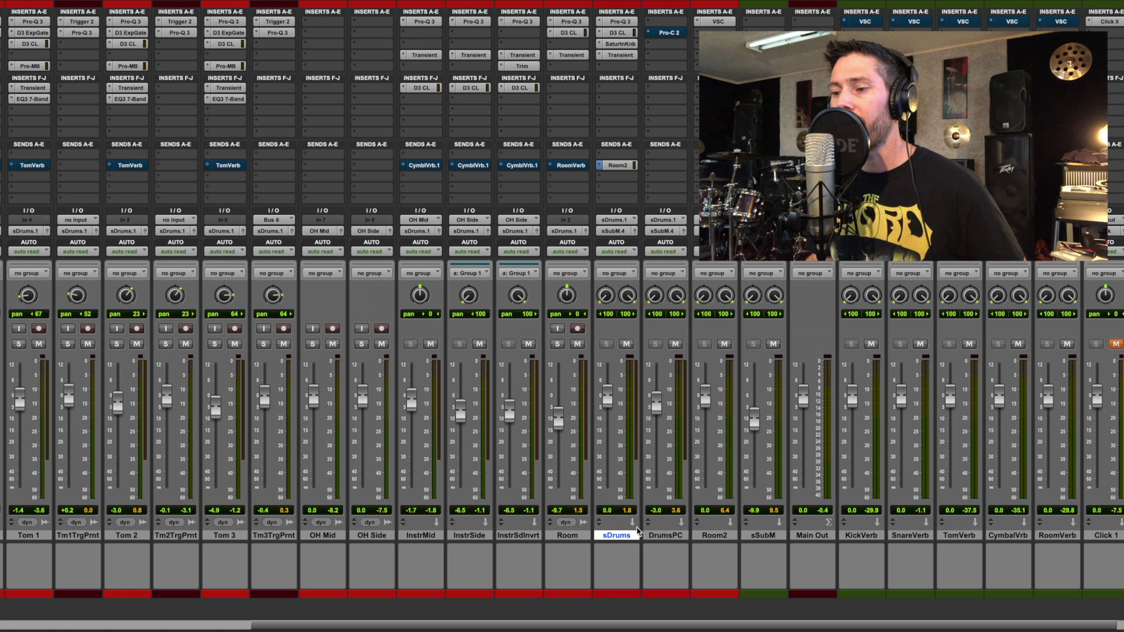
right_click(622, 537)
scroll(673, 562, "down", 3)
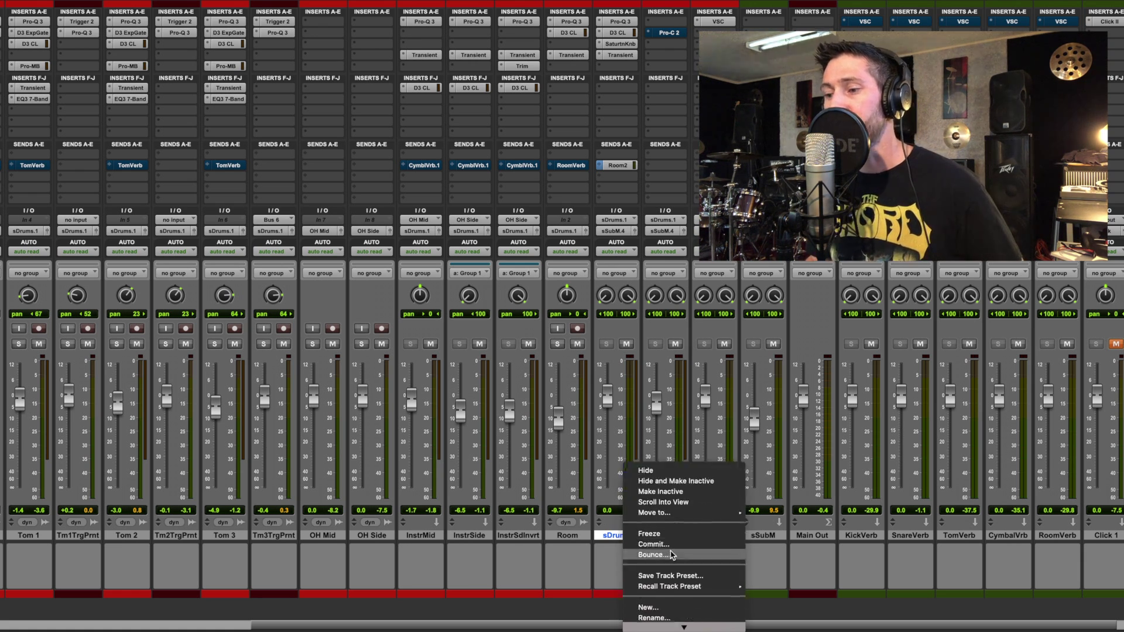
left_click(637, 594)
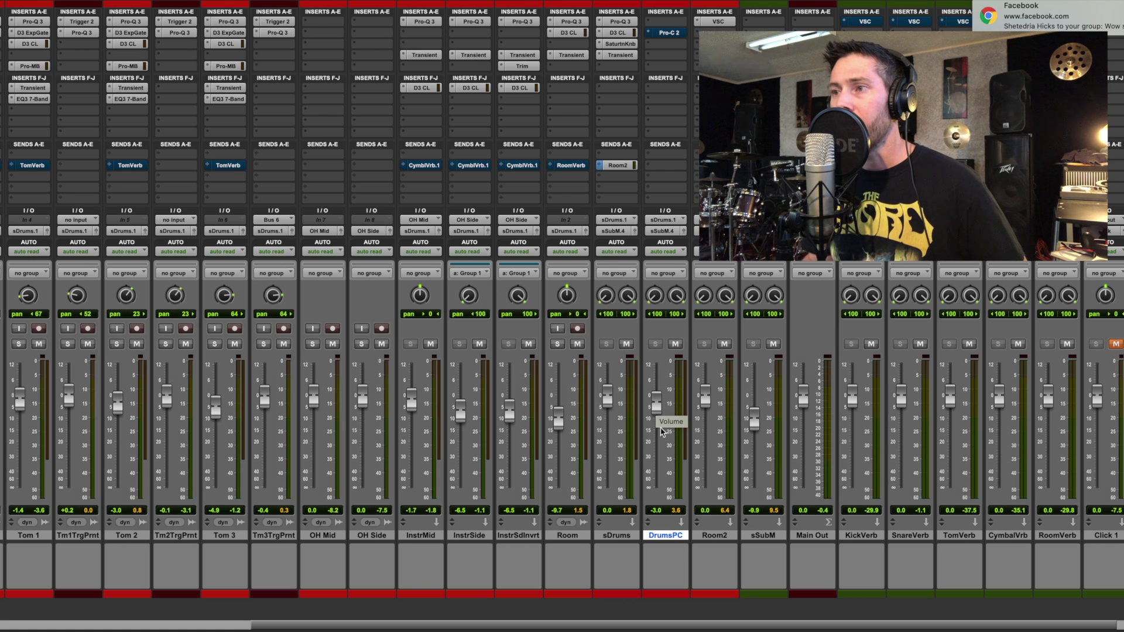
Step: Take Pro-C 2 on the DrumsPC track out of bypass and blend the track in from silence to -2.7 dB
left_click(667, 34)
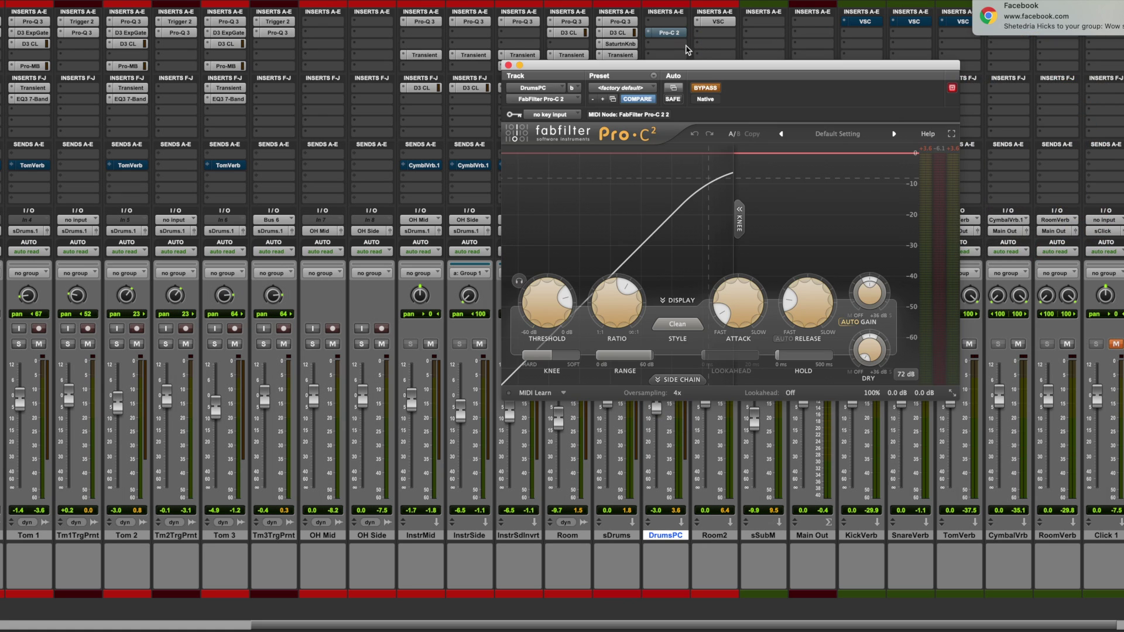
left_click(508, 65)
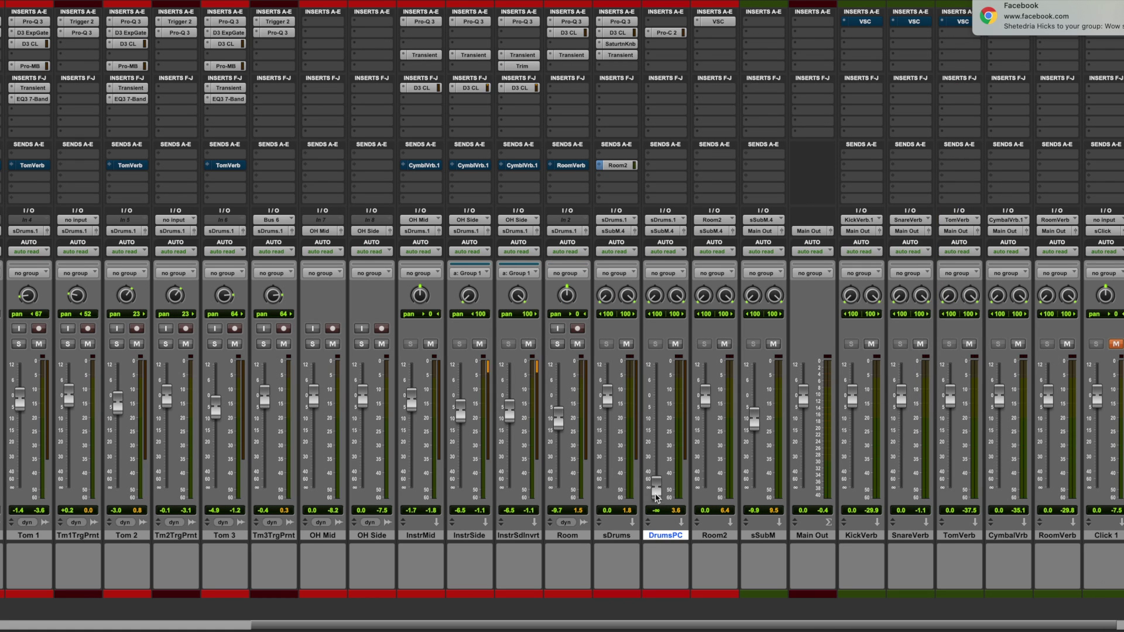
left_click_drag(656, 494, 659, 414)
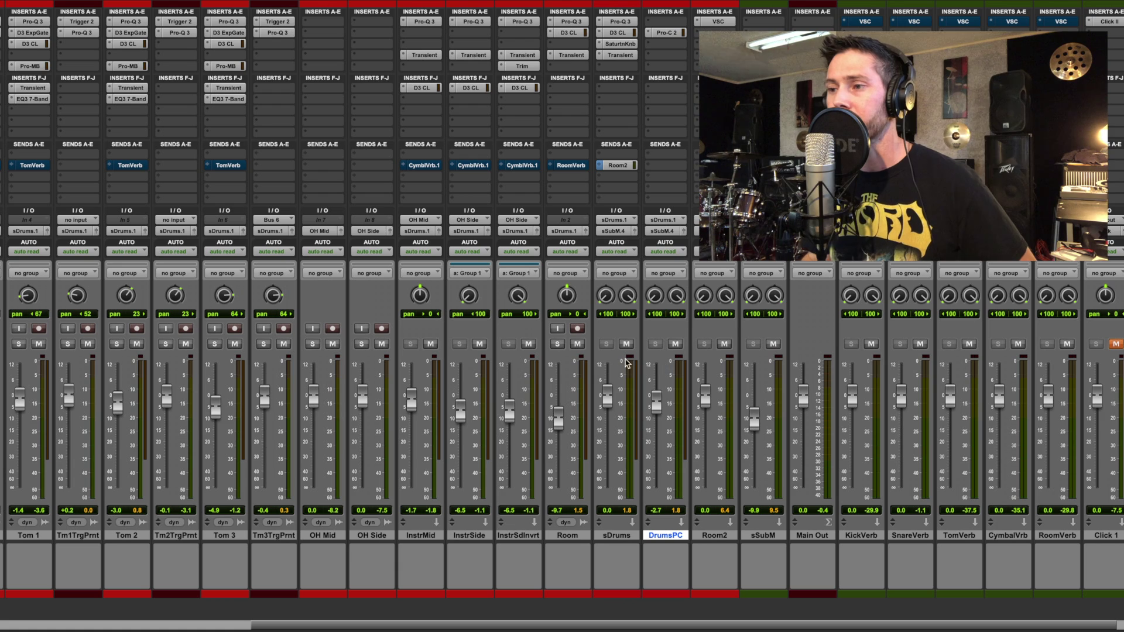
Step: Take the VSC plug-ins on the KickVerb, SnareVerb, TomVerb, CymbalVrb and RoomVerb tracks out of bypass
scroll(631, 402, "left", 8)
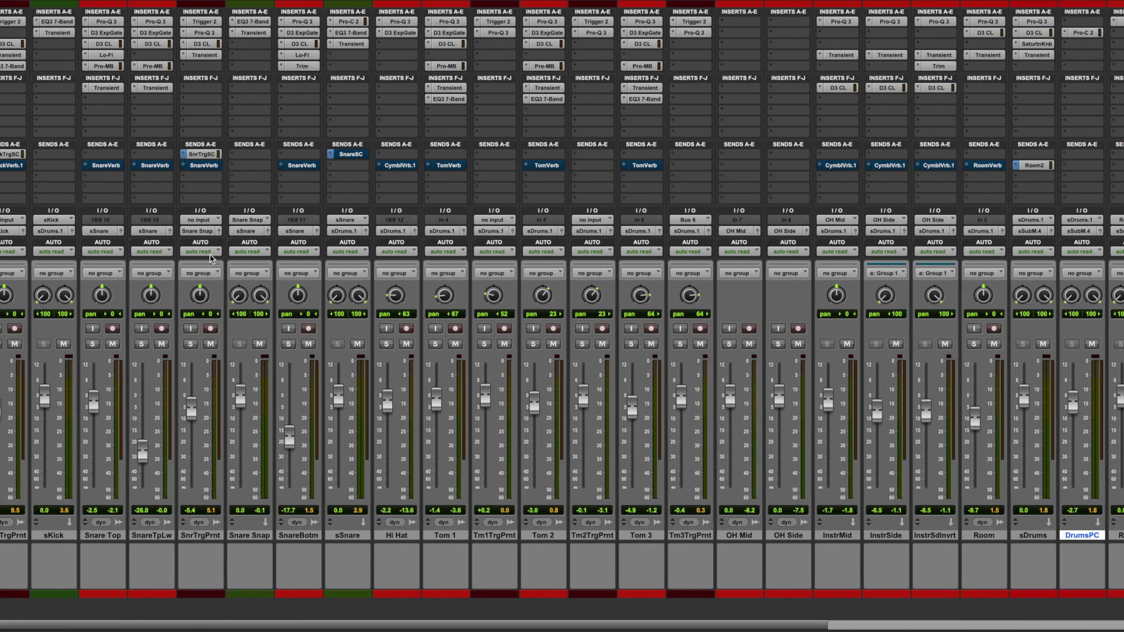
scroll(691, 255, "right", 8)
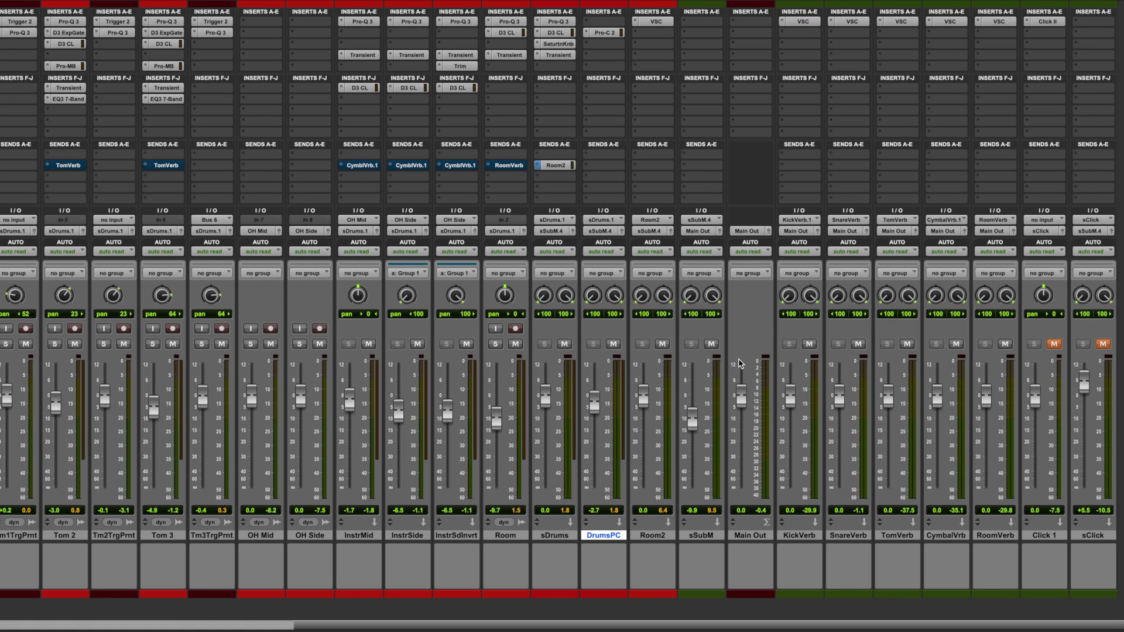
scroll(654, 298, "left", 8)
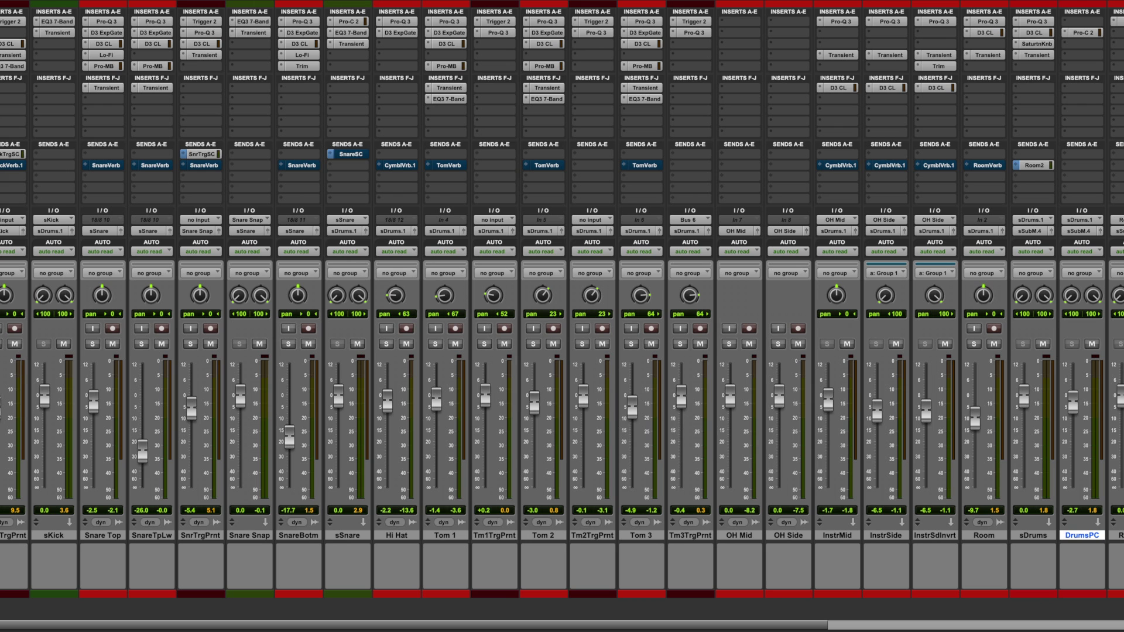
Step: Select the timeline range from 0:02 to 0:10 in the Edit window, start playback and return to the Mix window
key("super+equal")
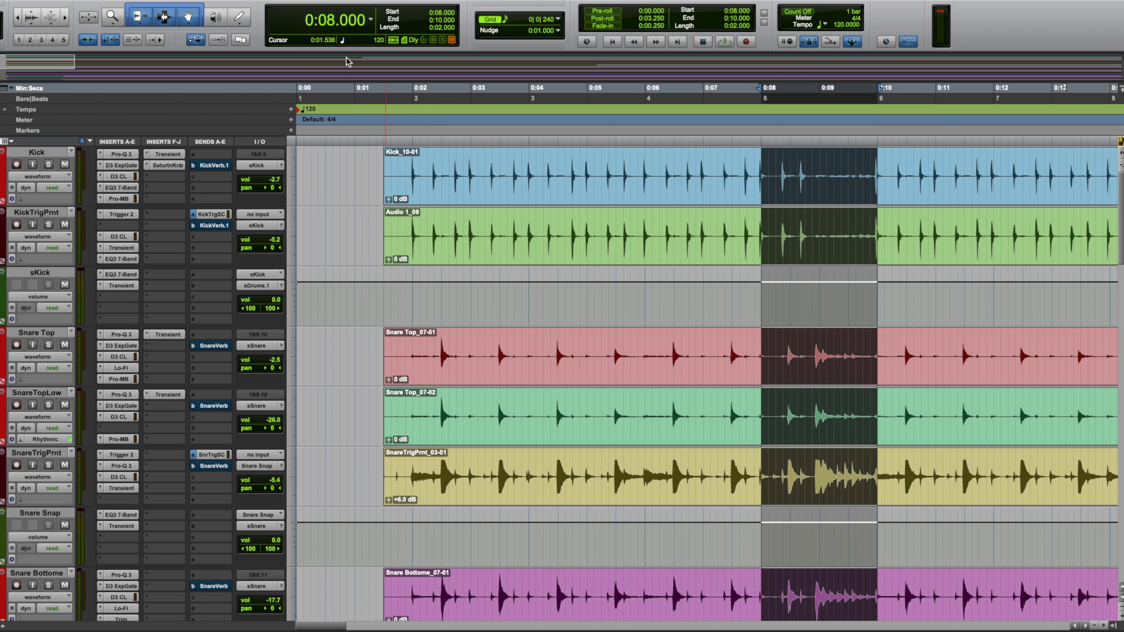
left_click_drag(416, 90, 878, 98)
key("space")
key("super+equal")
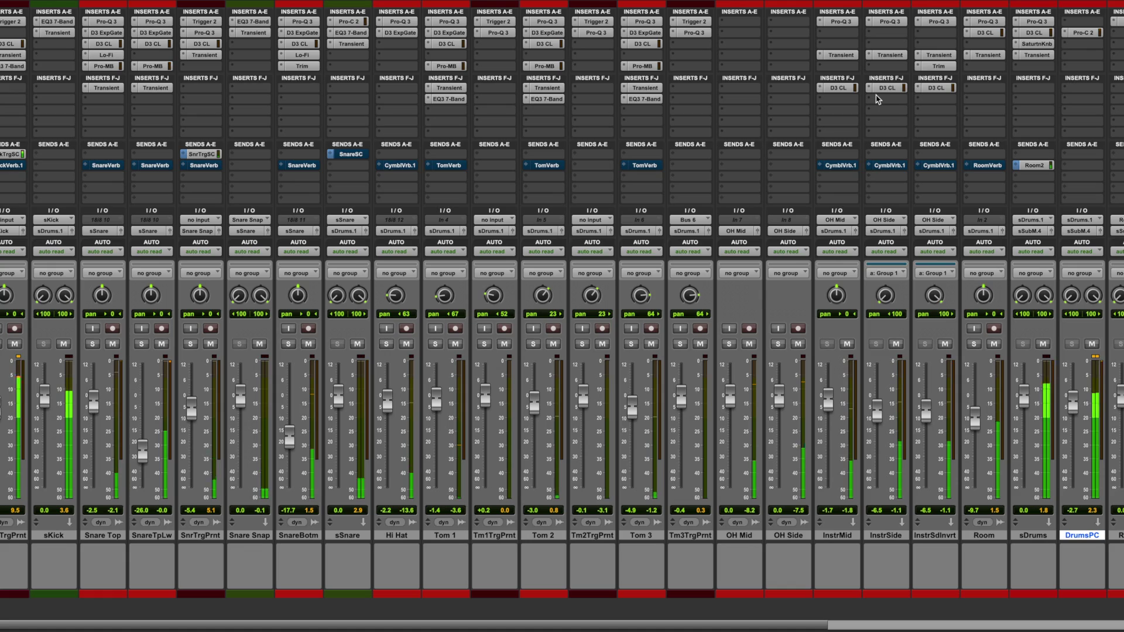
key("ctrl+Down")
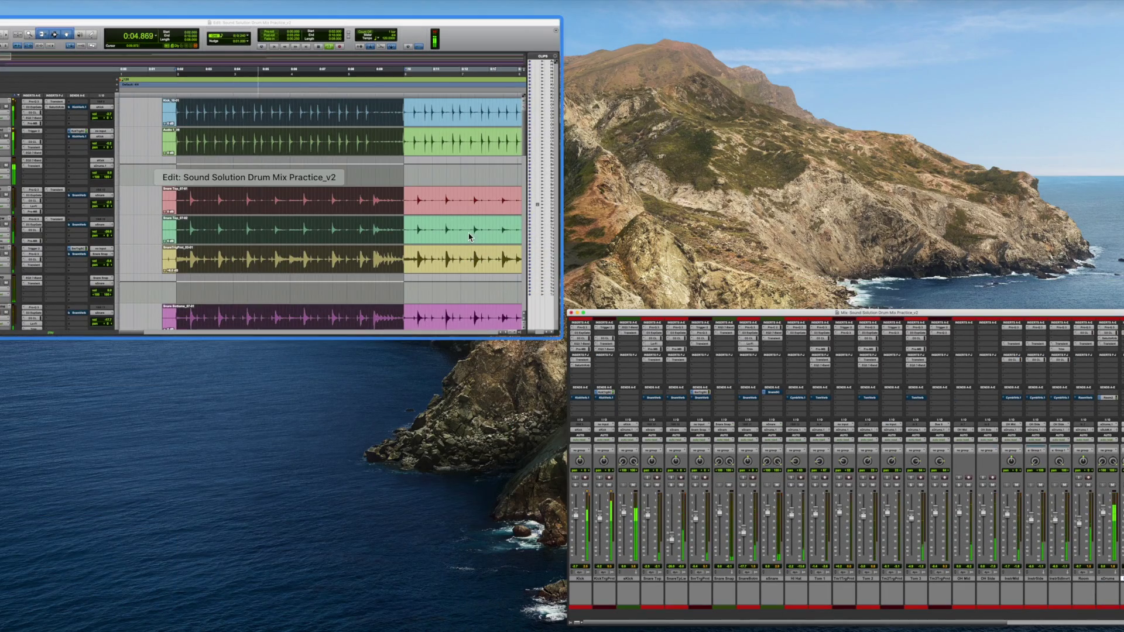
left_click(768, 420)
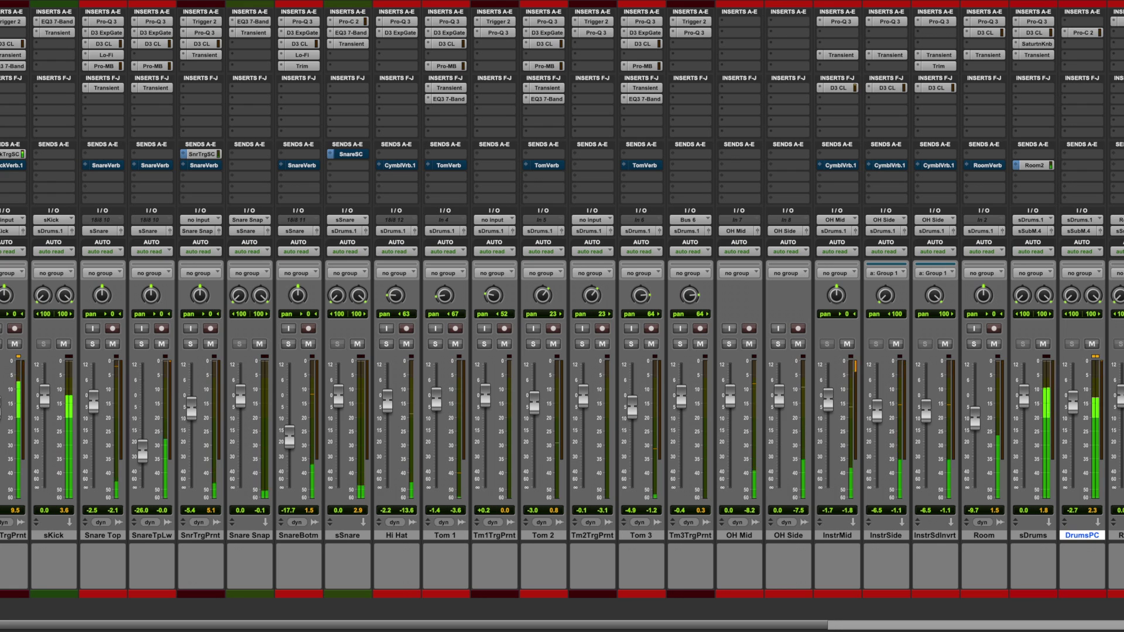
Step: Activate the SnareVerb sends on the Snare Top, SnareTpLw, SnrTrgPrnt and SnareBotm tracks
scroll(667, 369, "right", 1)
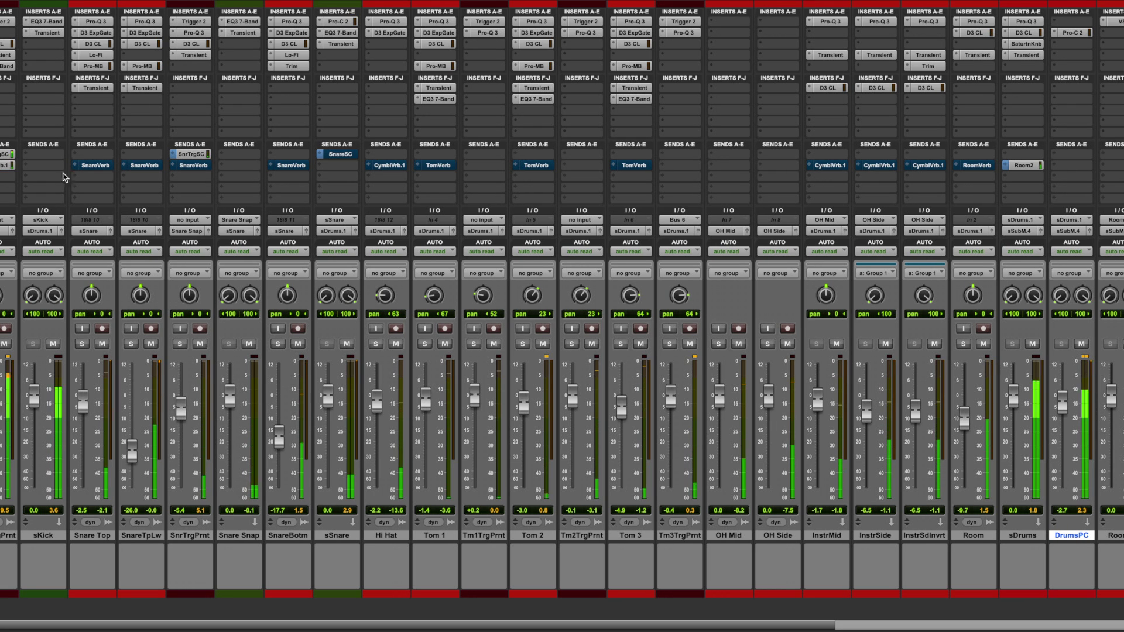
left_click(101, 165)
left_click(139, 166)
left_click(190, 165)
left_click(289, 166)
Step: Activate the cymbal reverb send on Hi Hat, the TomVerb sends on Tom 1, 2 and 3, and the SnareSC send on sSnare
left_click(387, 168)
left_click(438, 165)
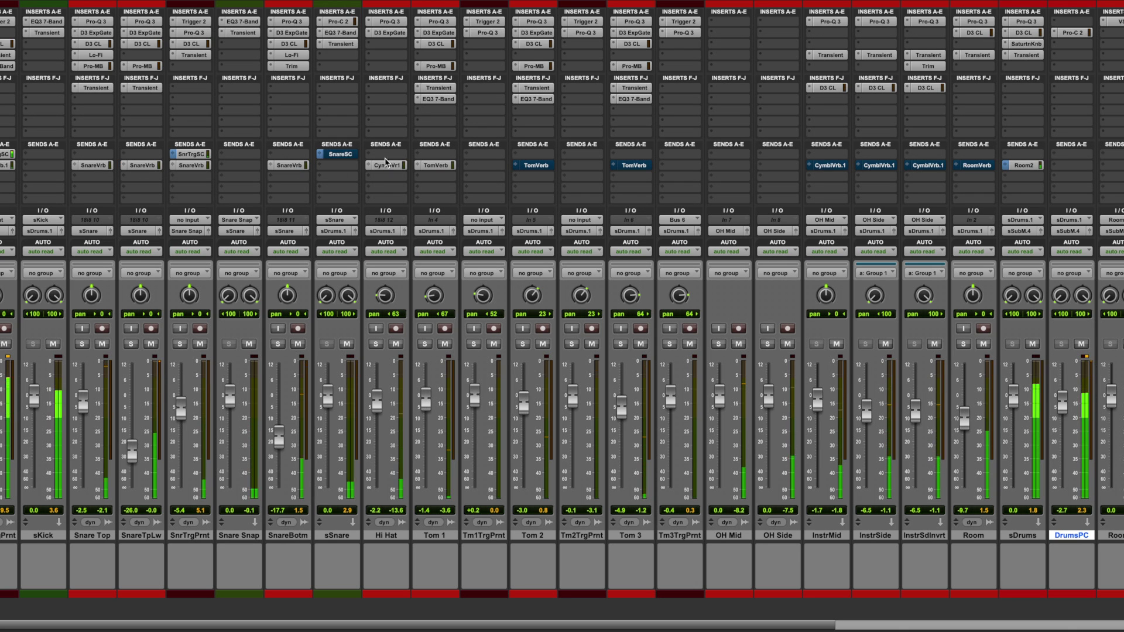
left_click(533, 165)
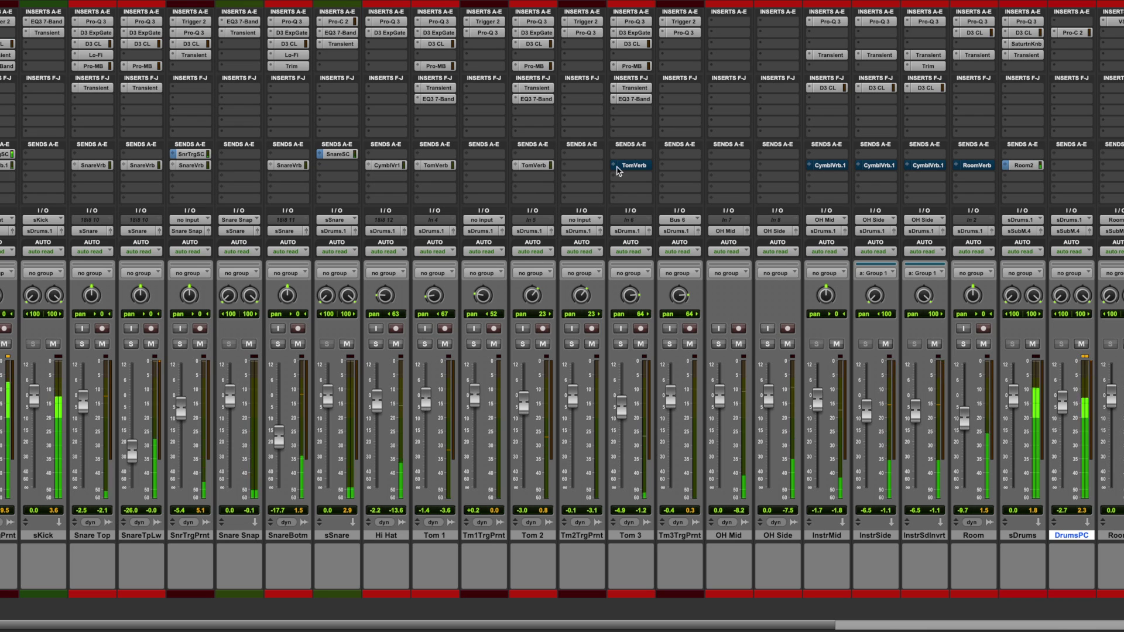
left_click(630, 166)
Step: Activate the cymbal reverb sends on InstrMid, InstrSide and InstrSdInvrt, and the RoomVerb send on Room
left_click(826, 166)
left_click(876, 165)
left_click(925, 165)
left_click(975, 166)
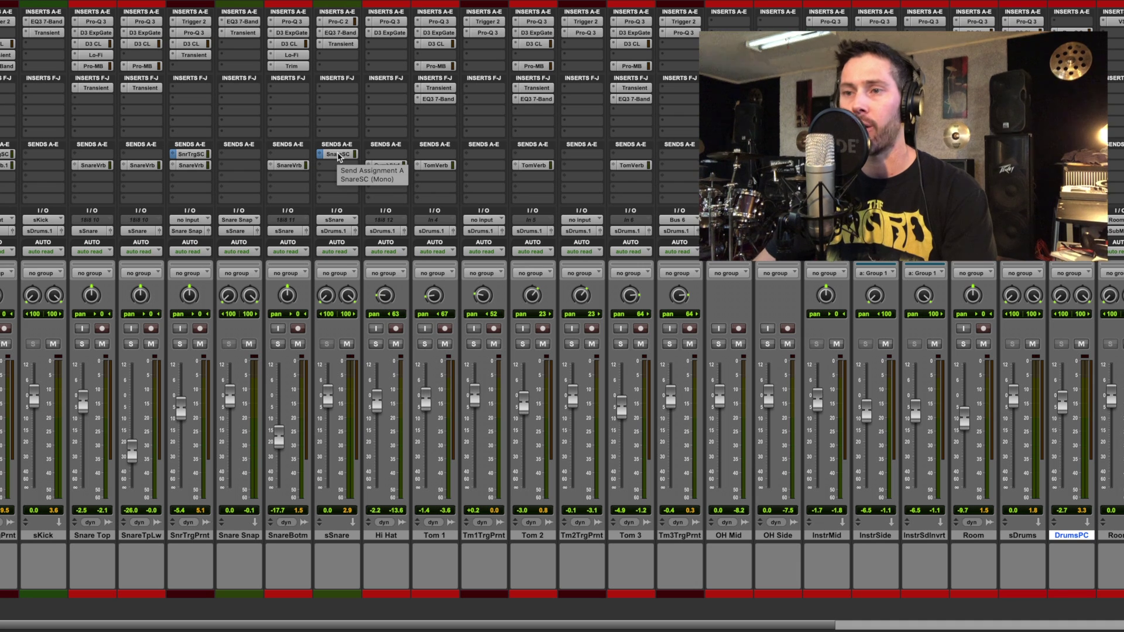
Step: Play back the full drum mix with the plug-ins and reverb sends active
key("space")
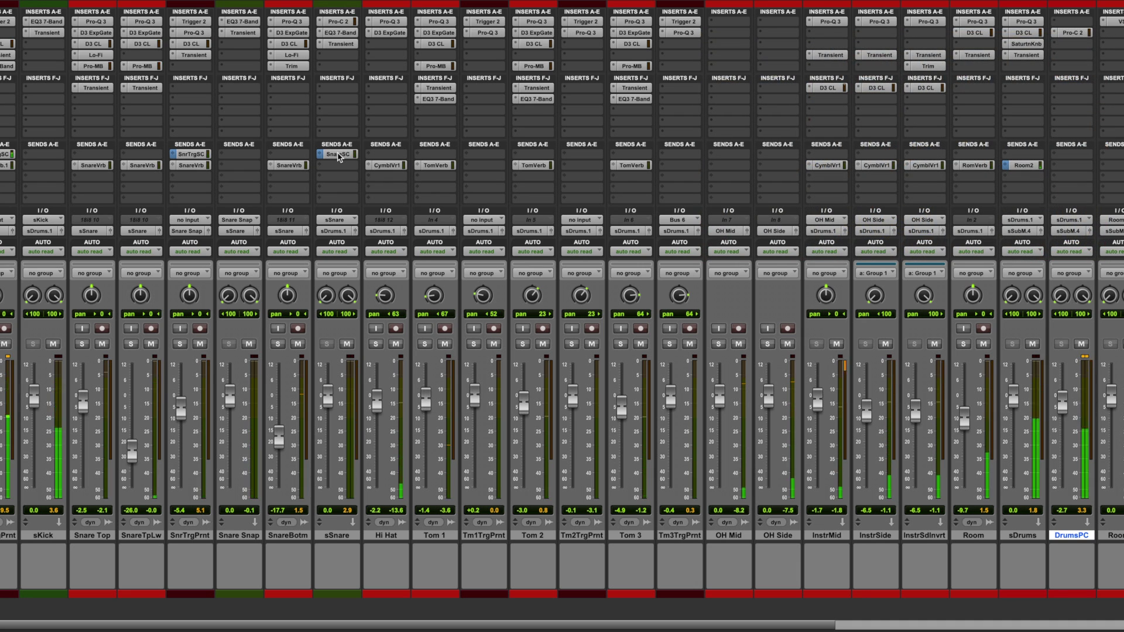
scroll(226, 312, "left", 1)
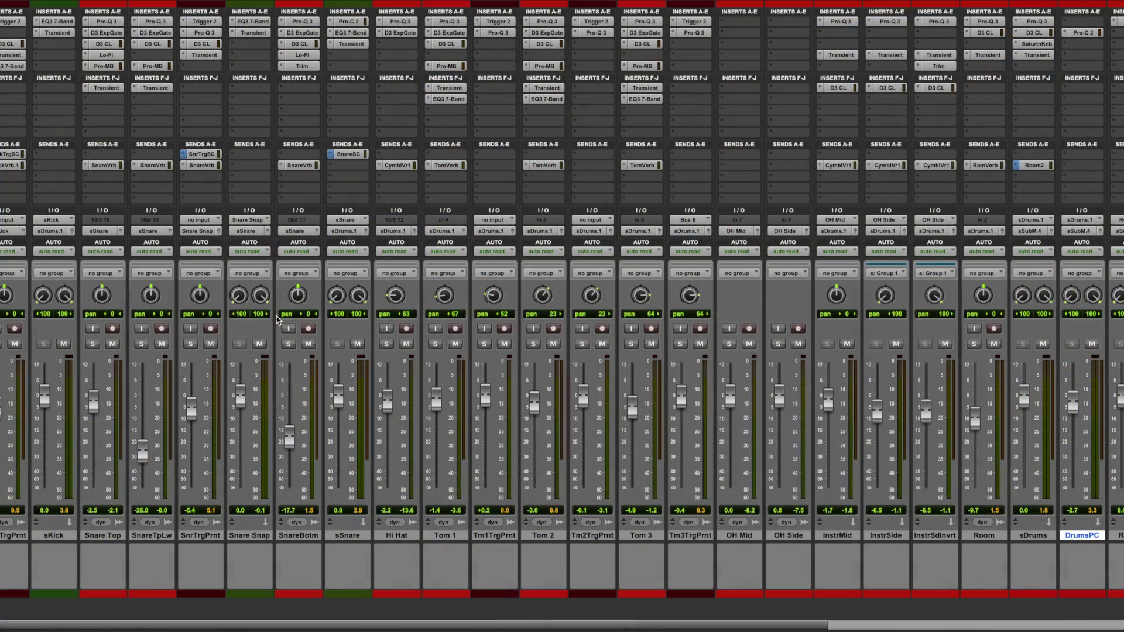
key("space")
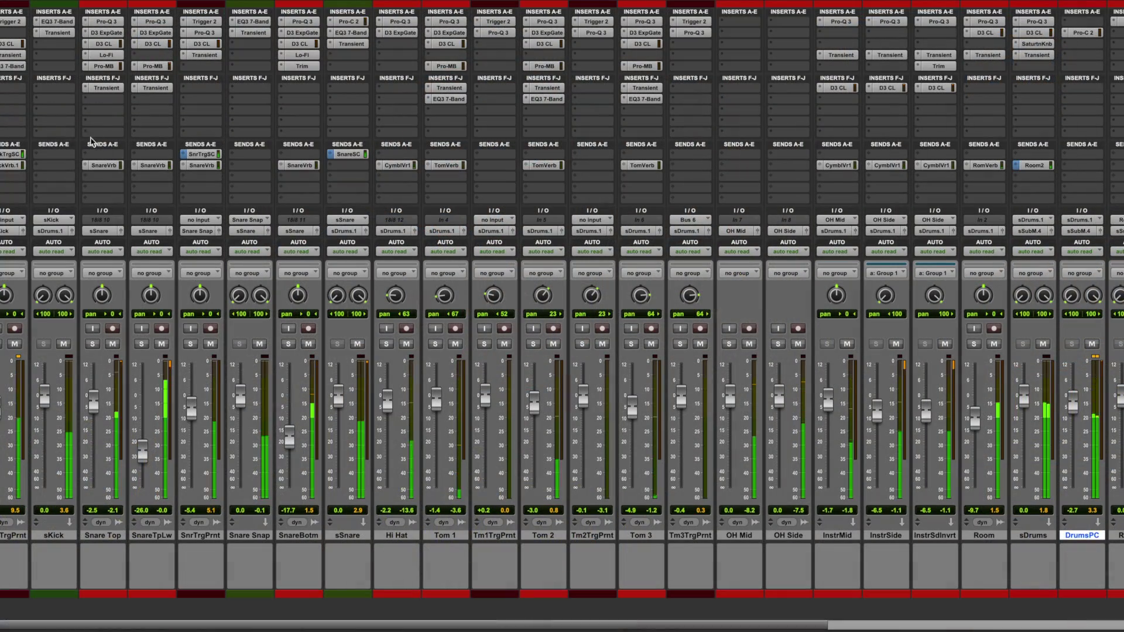